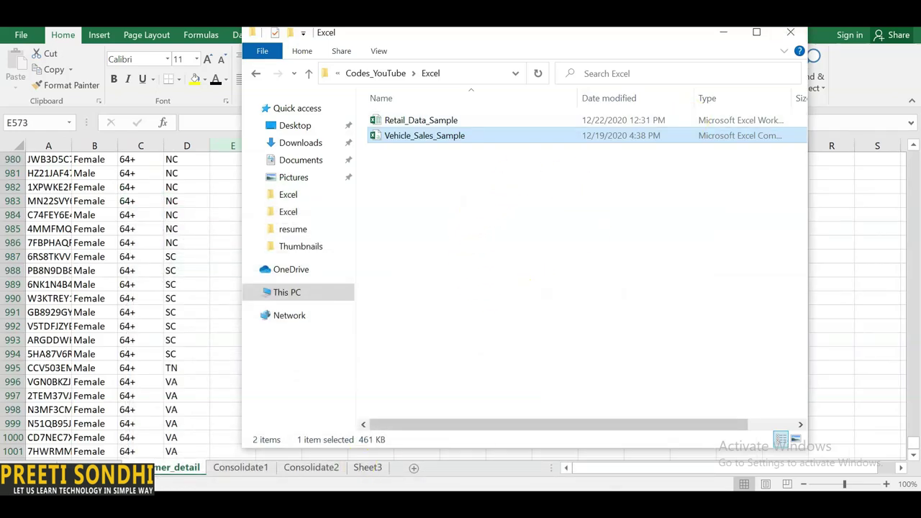
- Open the Vehicle_Sales_Sample file and widen column A so the comma-separated records fit inside it
double_click(415, 138)
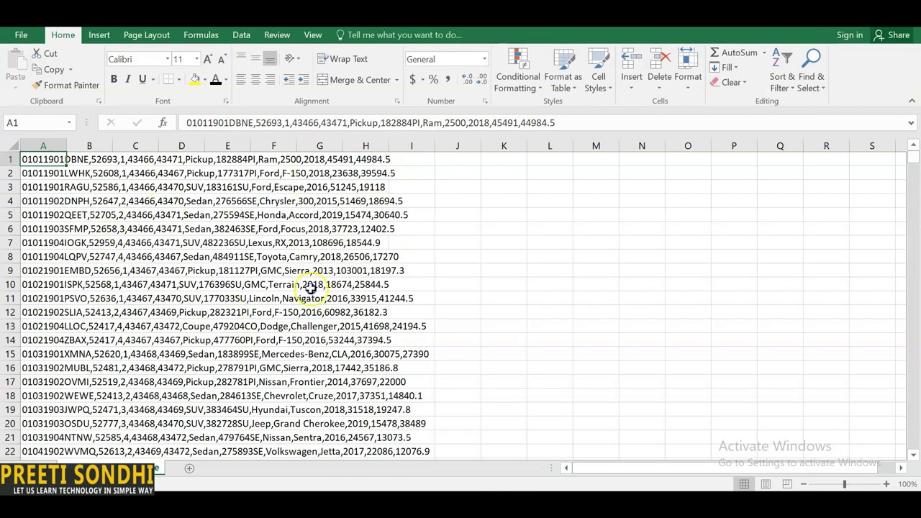
mouse_move(341, 507)
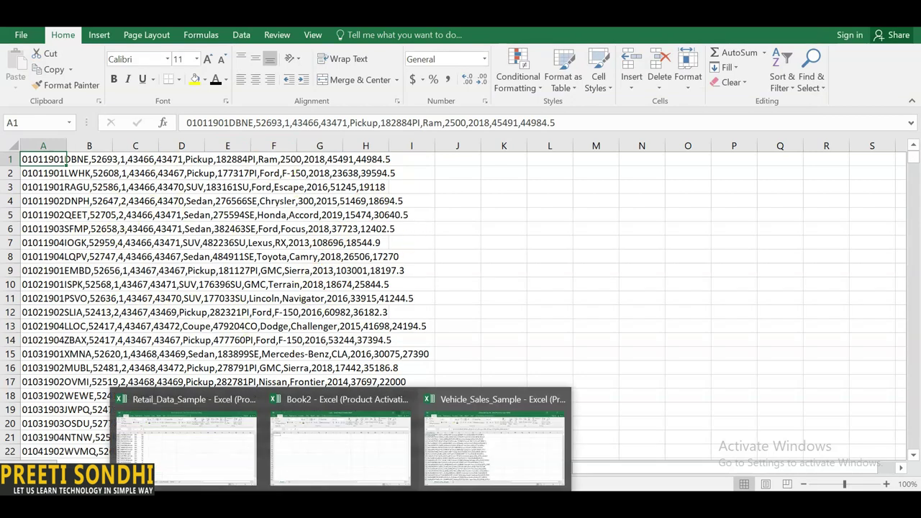
click(324, 430)
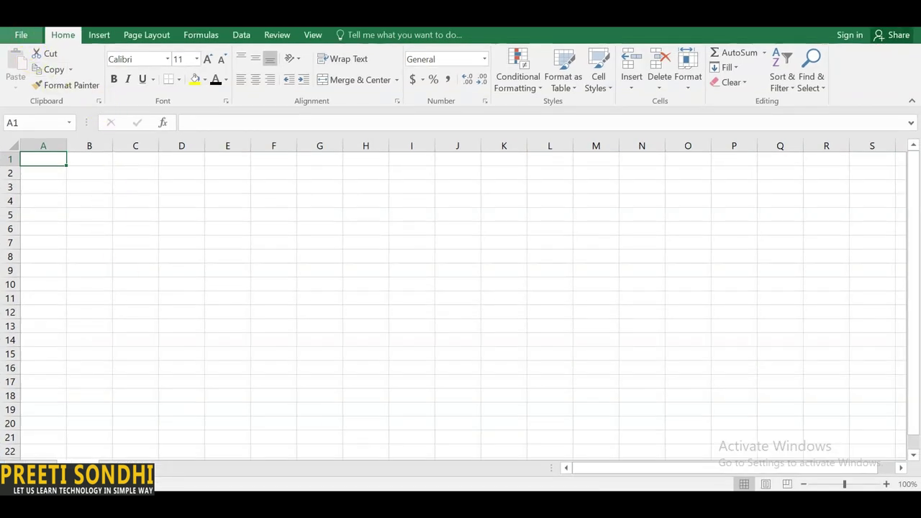
click(22, 36)
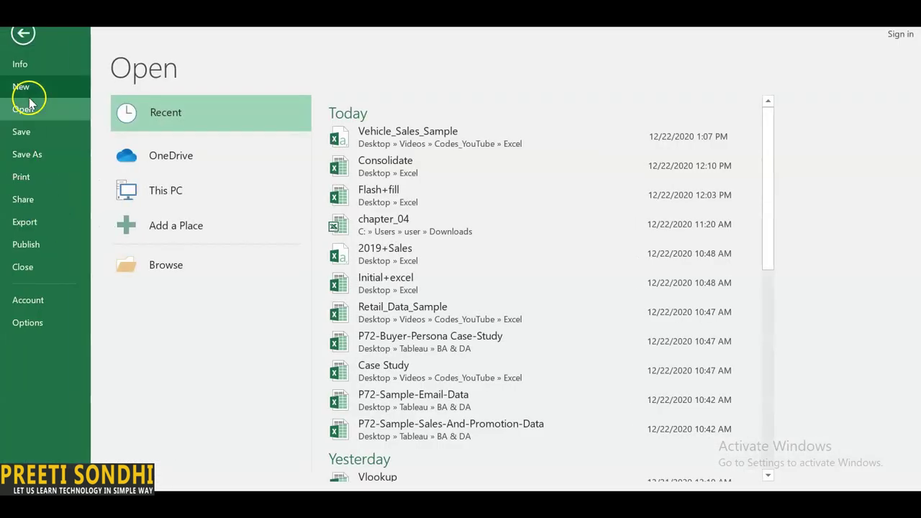
click(392, 148)
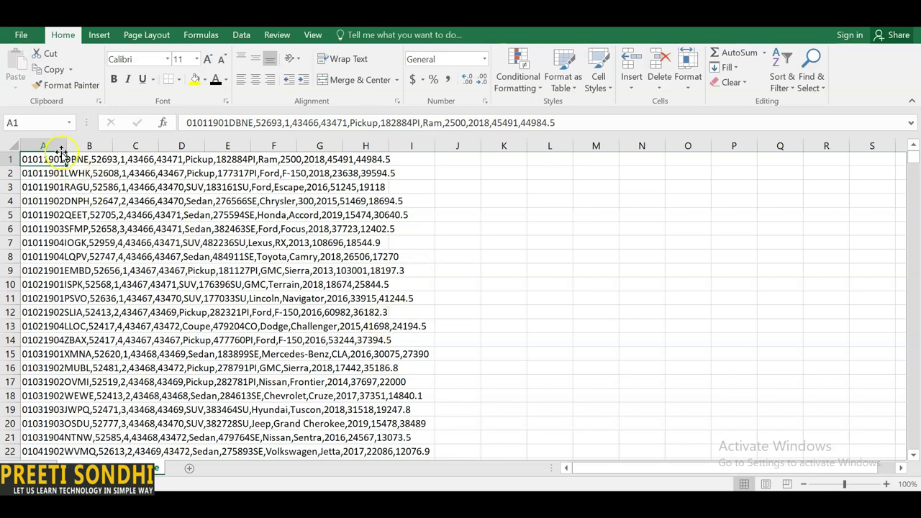
drag(65, 147, 447, 165)
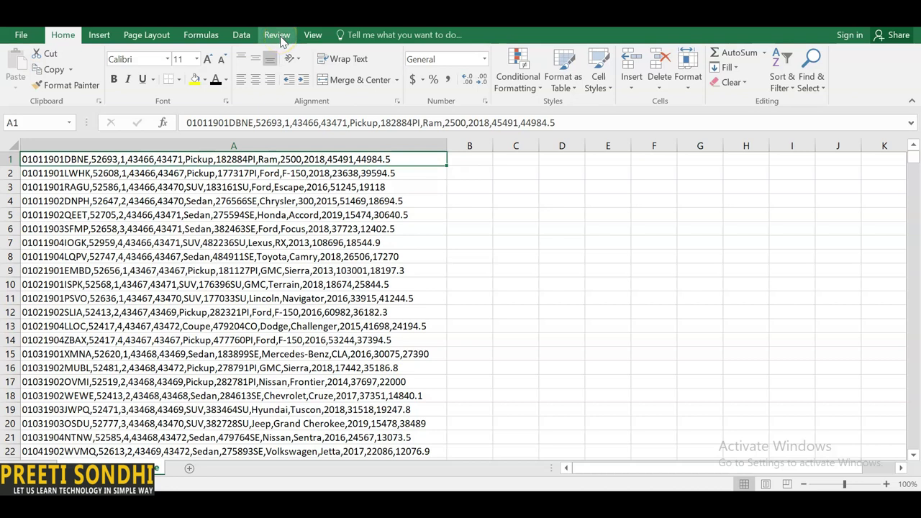
- Try splitting only cell A1 with Text to Columns using the comma delimiter, and undo the split
click(240, 35)
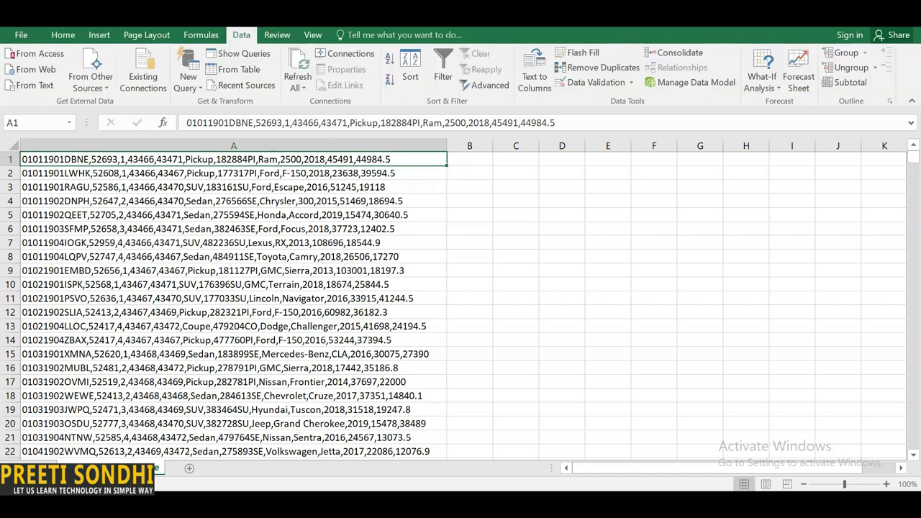
click(534, 60)
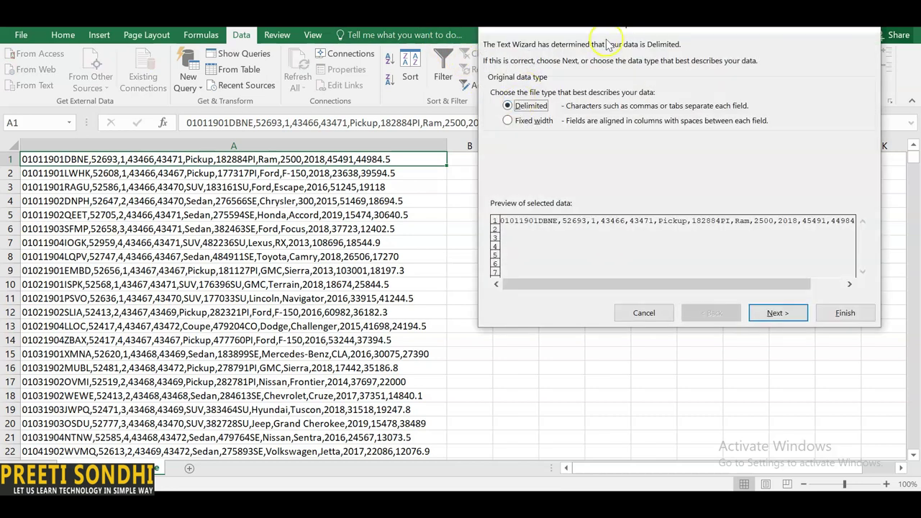
drag(609, 45, 536, 45)
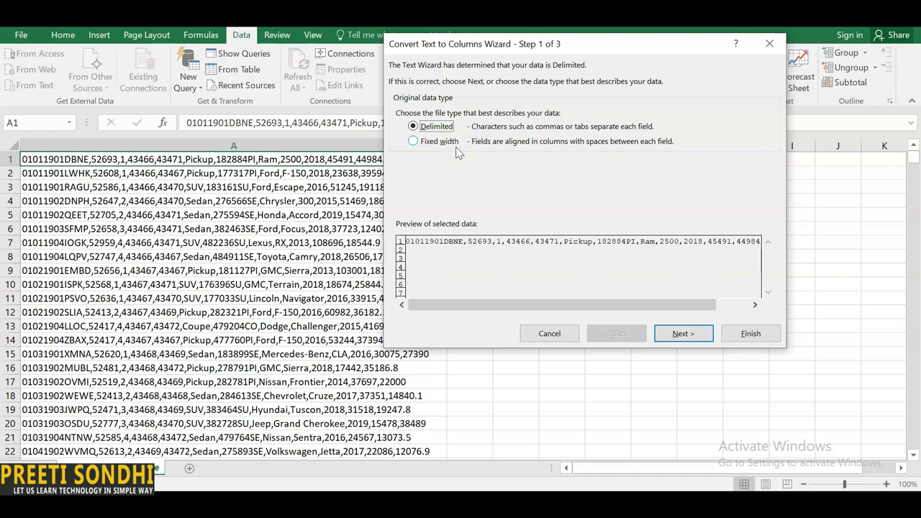
click(681, 333)
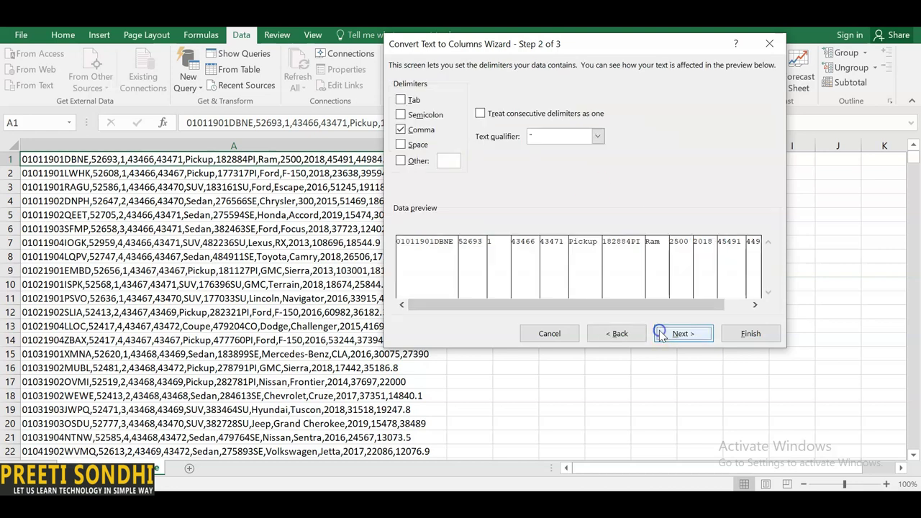
click(401, 130)
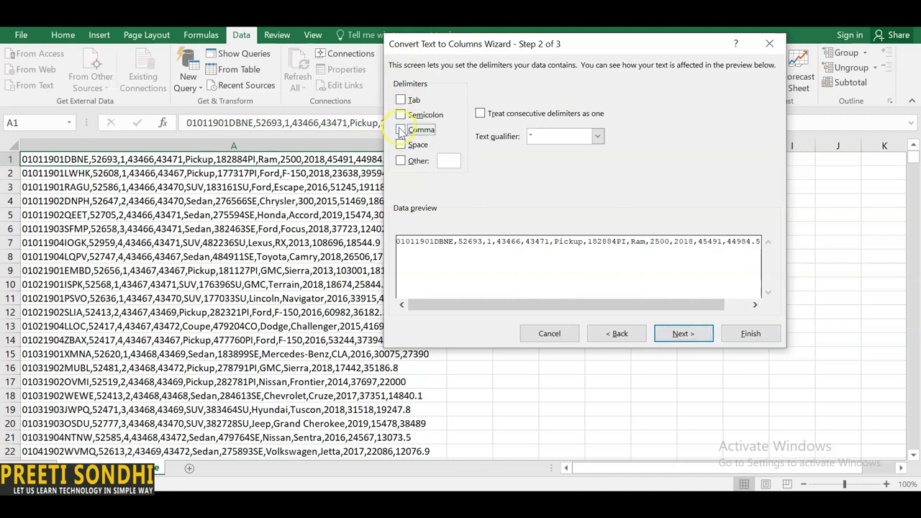
click(401, 130)
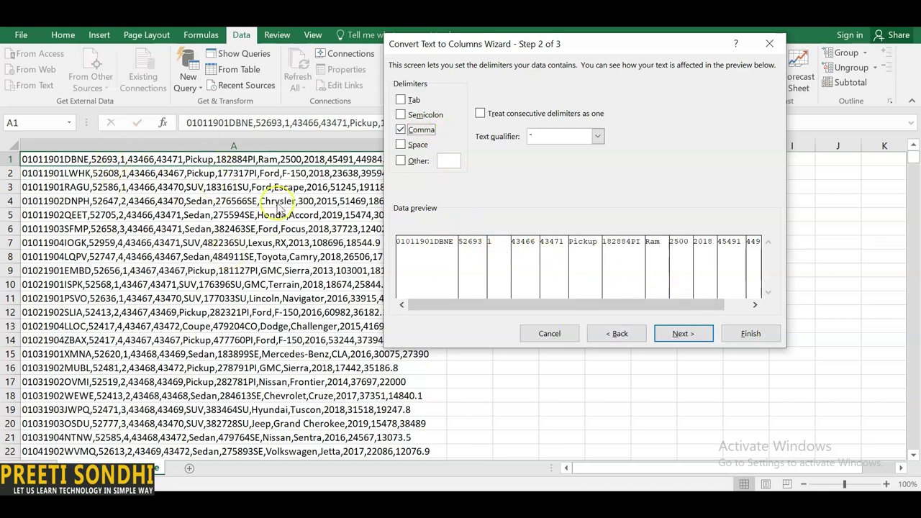
click(748, 334)
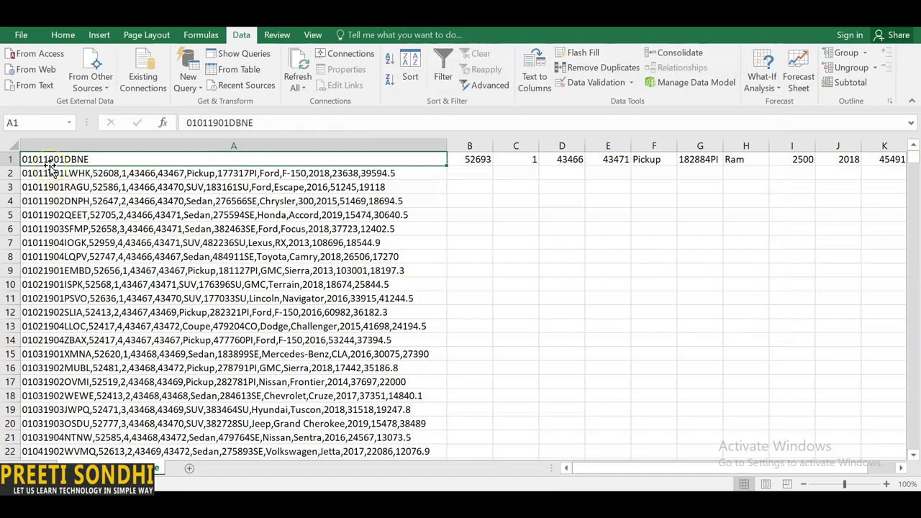
key(ctrl+shift+End)
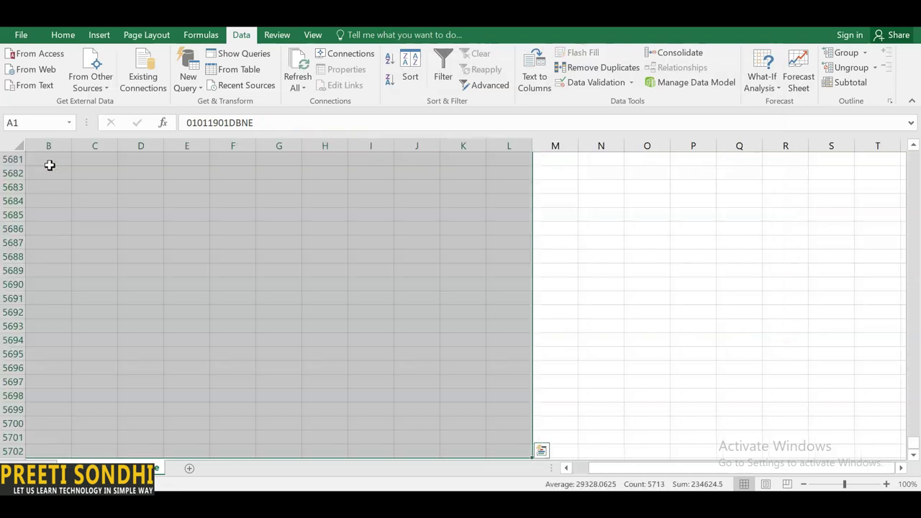
key(ctrl+z)
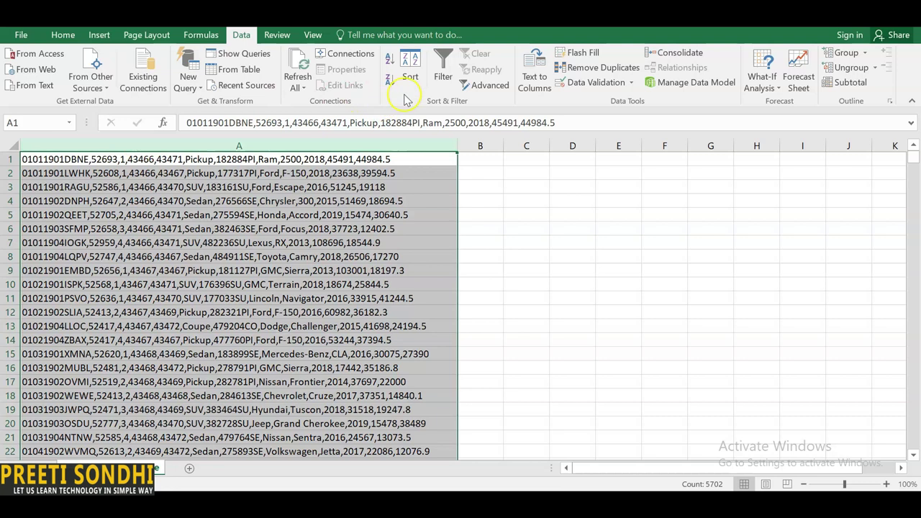
- Split all records in column A into separate columns at the commas, starting at $A$1 in General format, and narrow column A
click(514, 66)
click(532, 72)
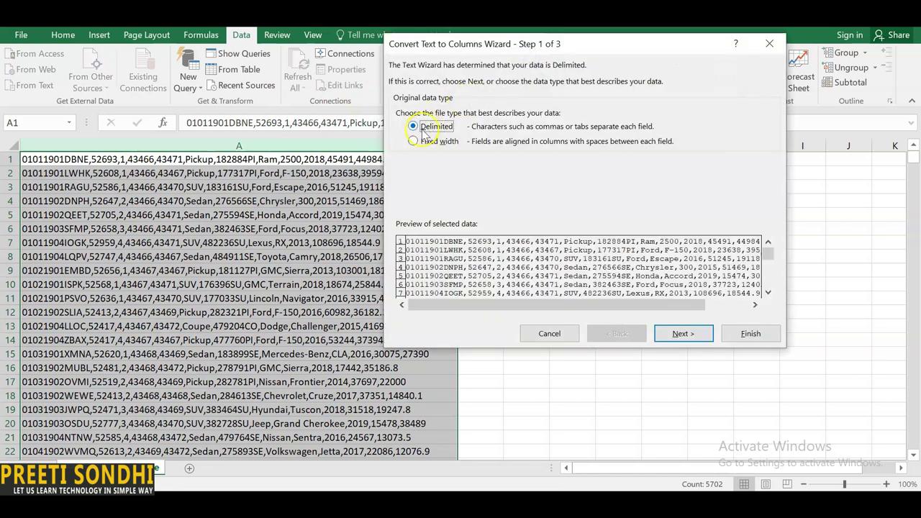
click(681, 335)
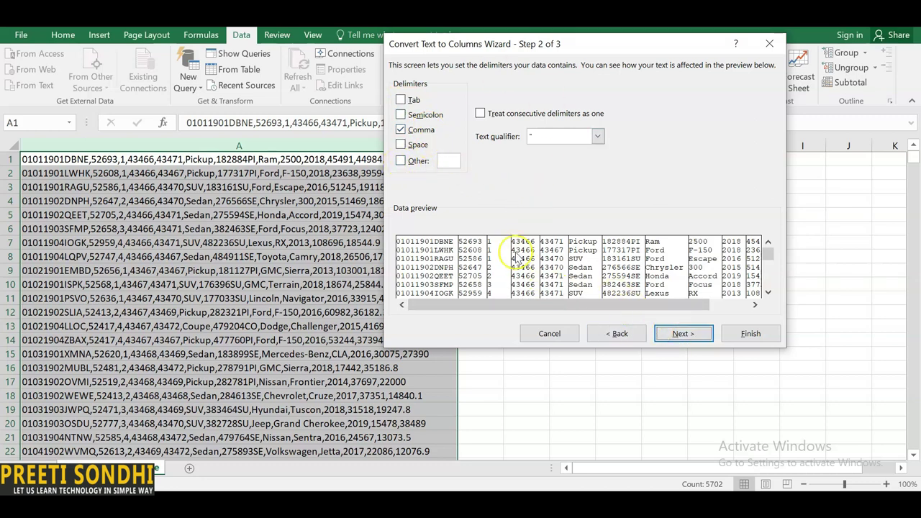
drag(770, 256, 769, 288)
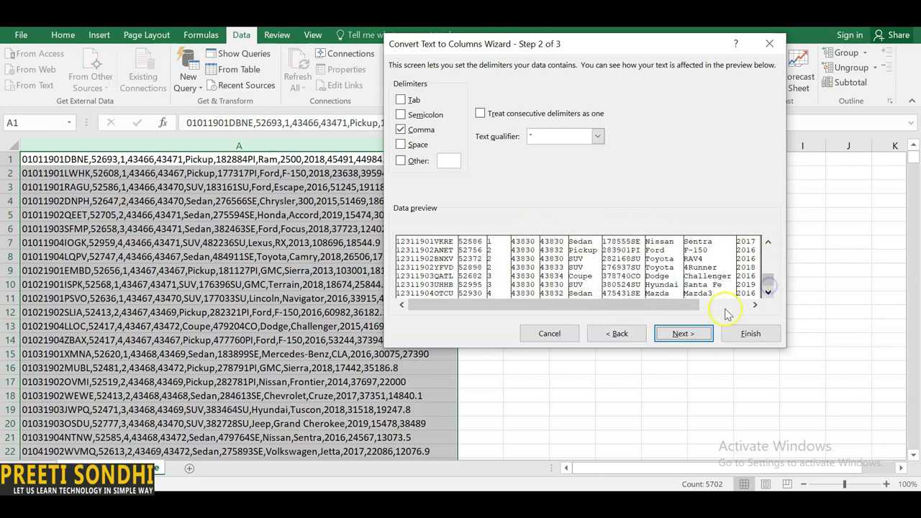
click(684, 333)
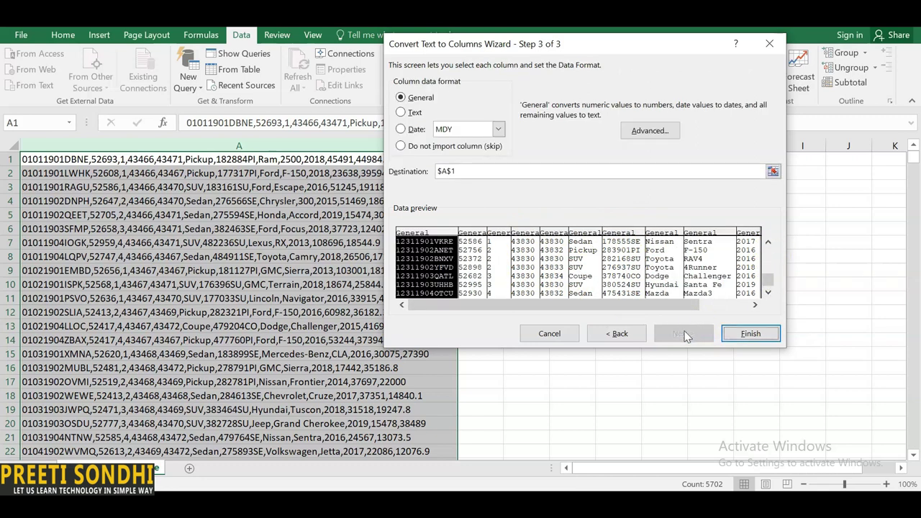
click(738, 336)
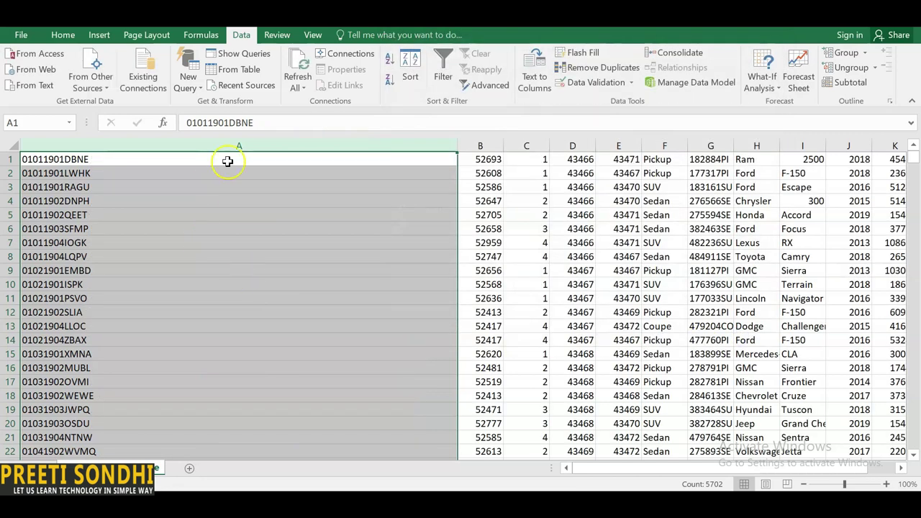
drag(456, 147, 149, 123)
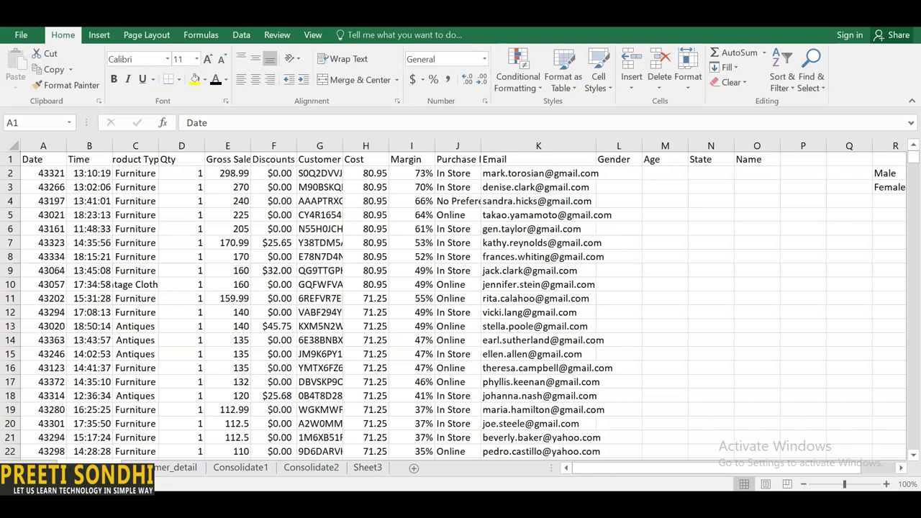
click(242, 36)
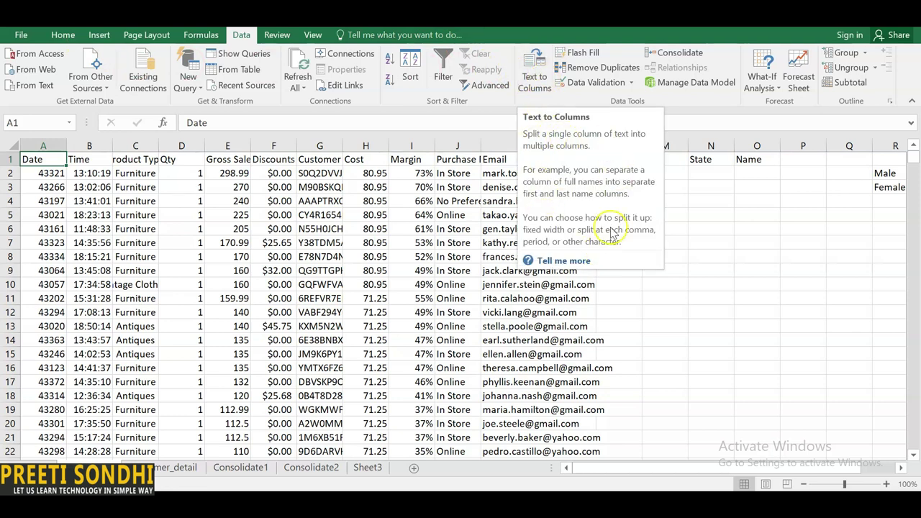
click(71, 39)
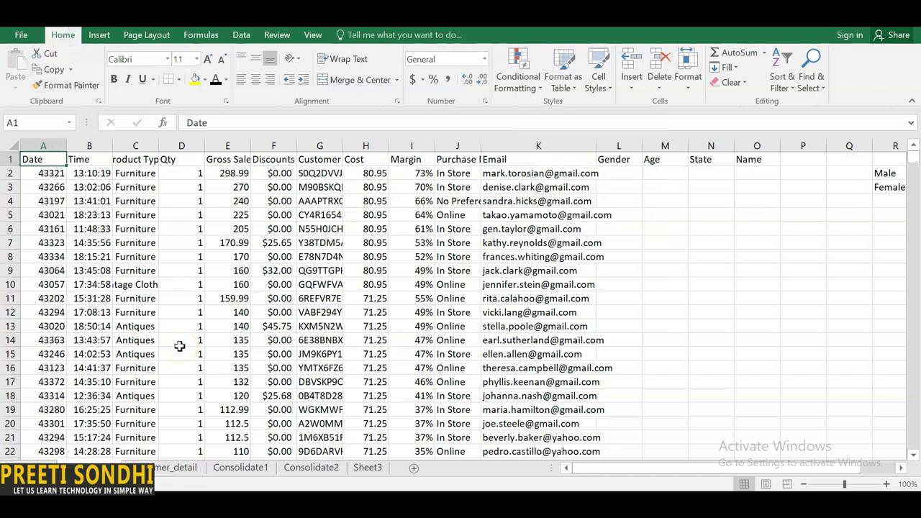
- Insert a blank column before the Date column in the retail data sheet
click(52, 145)
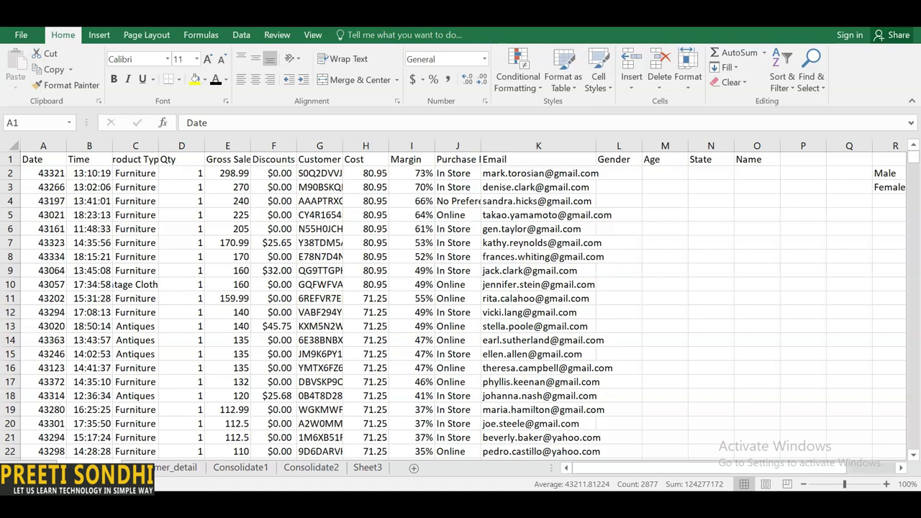
click(44, 146)
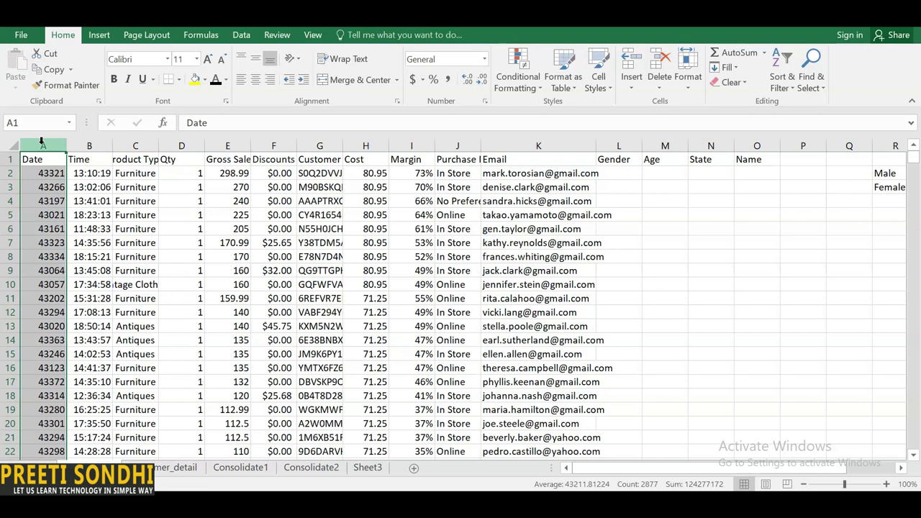
key(ctrl+shift+plus)
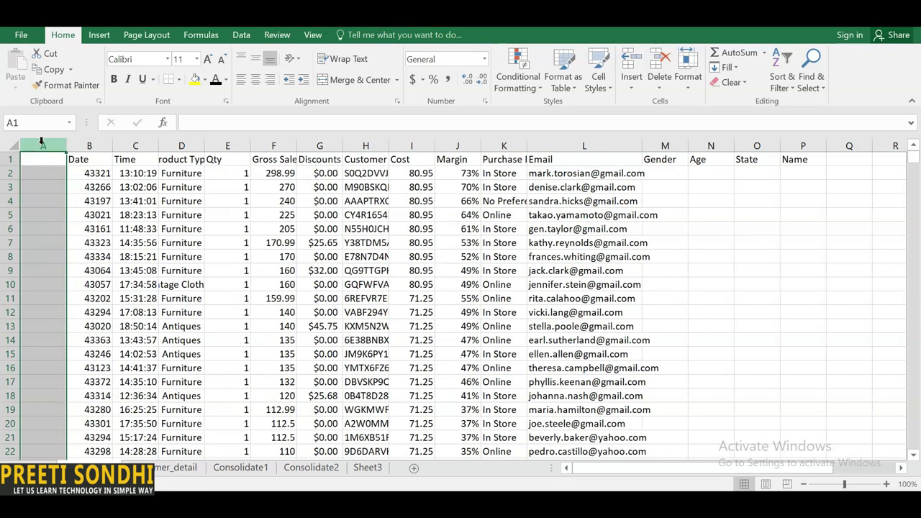
- Try inserting another blank column at column A with the Insert command, and undo the insertion
click(56, 159)
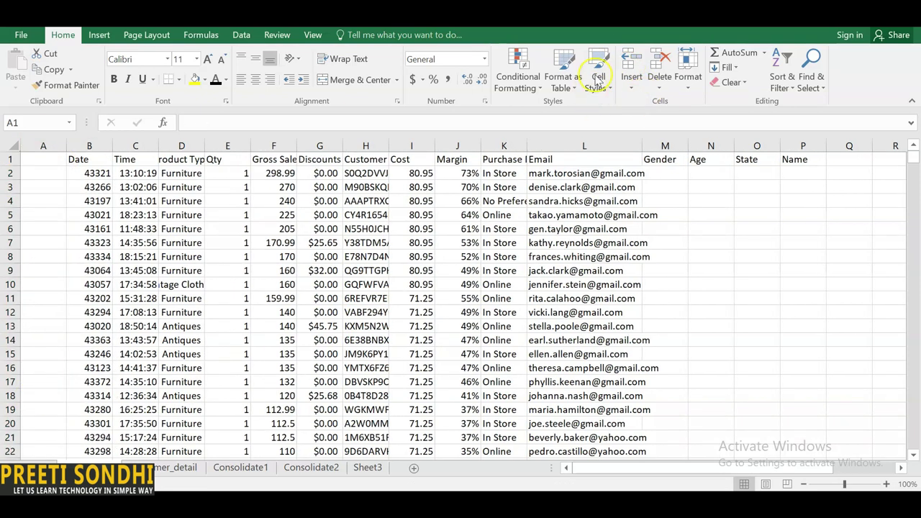
click(632, 65)
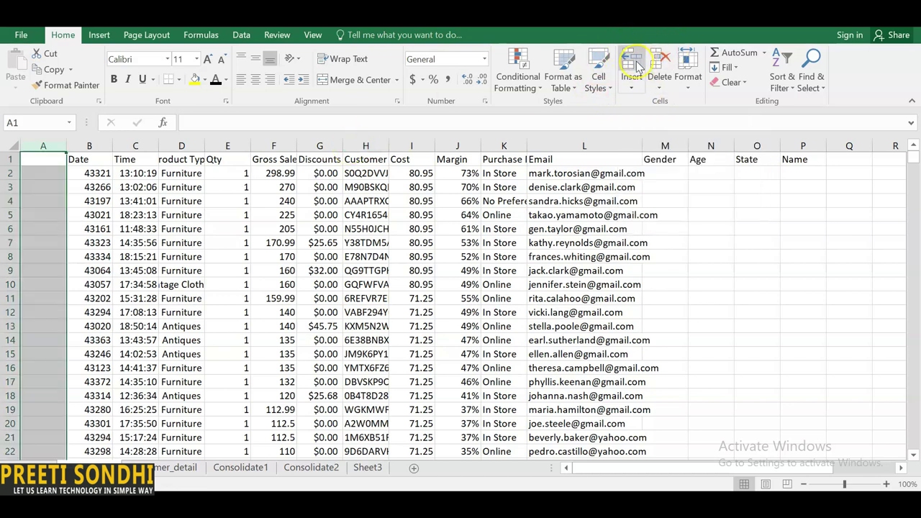
click(635, 66)
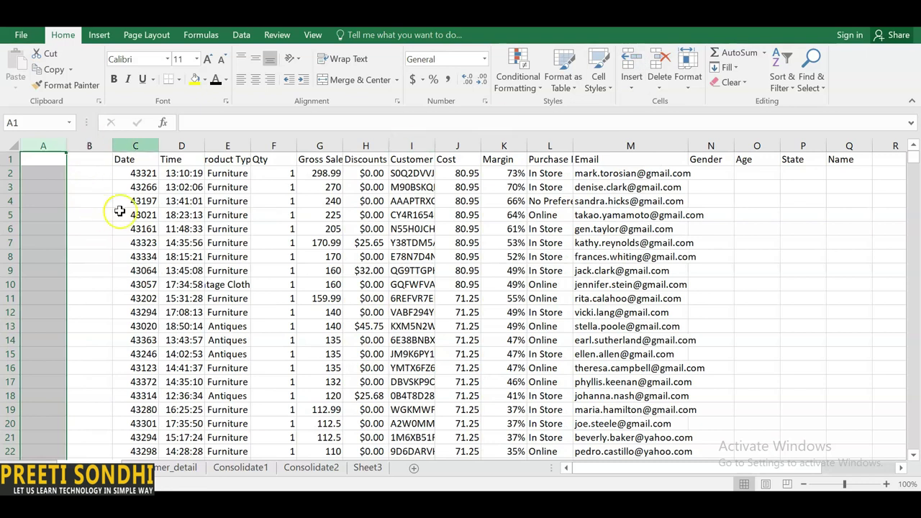
key(ctrl+z)
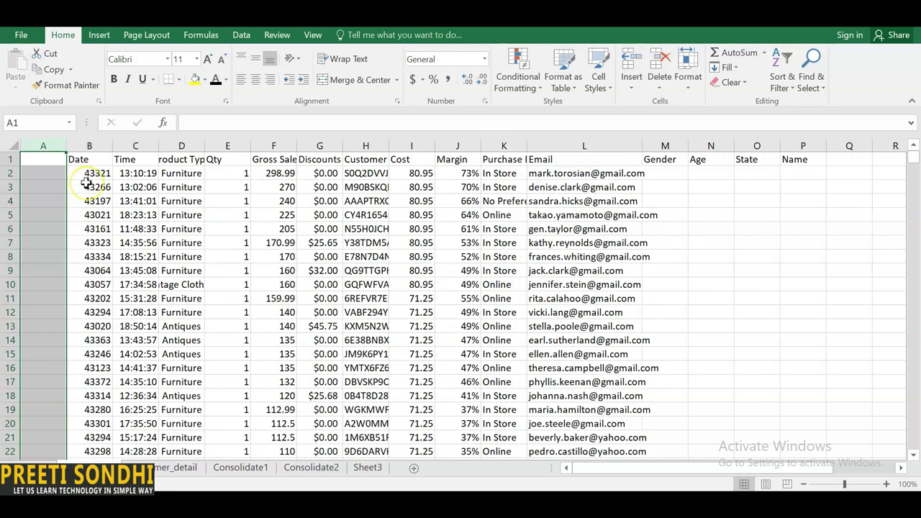
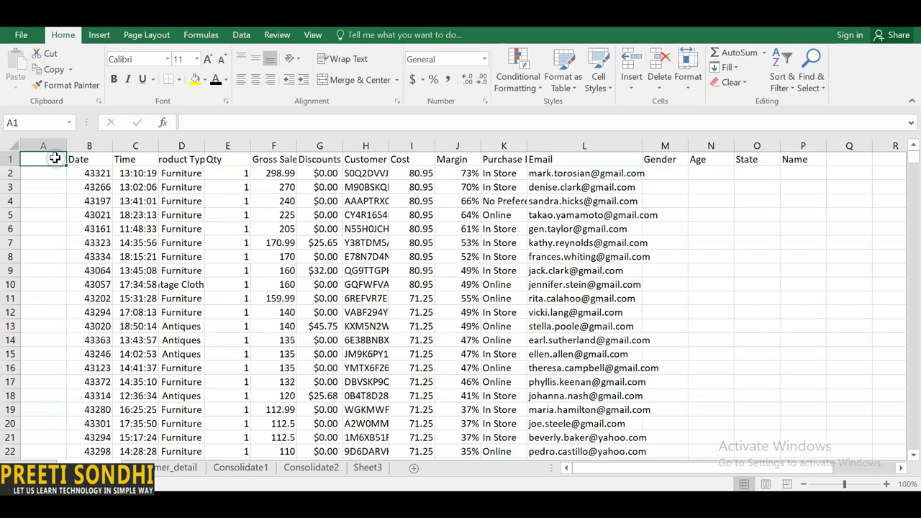
- Enter the header SrNo in A1 and the numbers 1, 2 and 3 in the cells below it
text(SrNo)
click(53, 172)
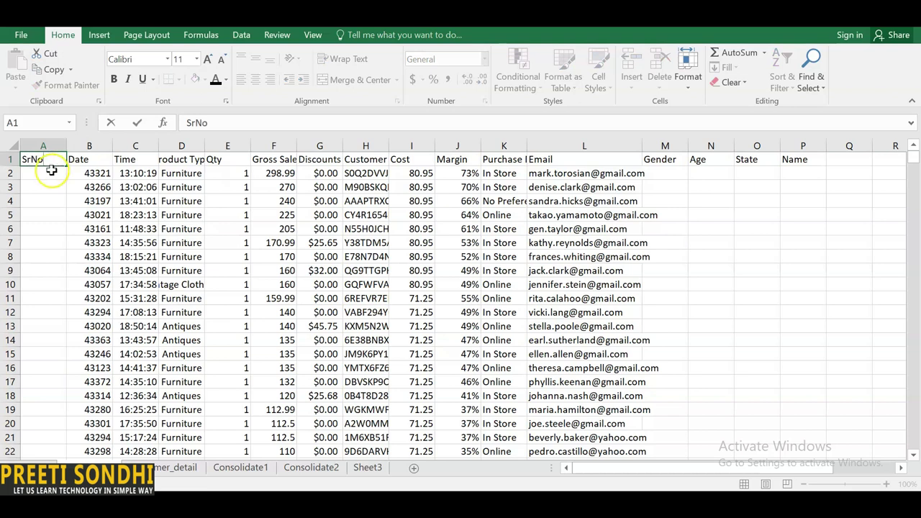
text(1)
key(Return)
text(2)
key(Return)
text(3)
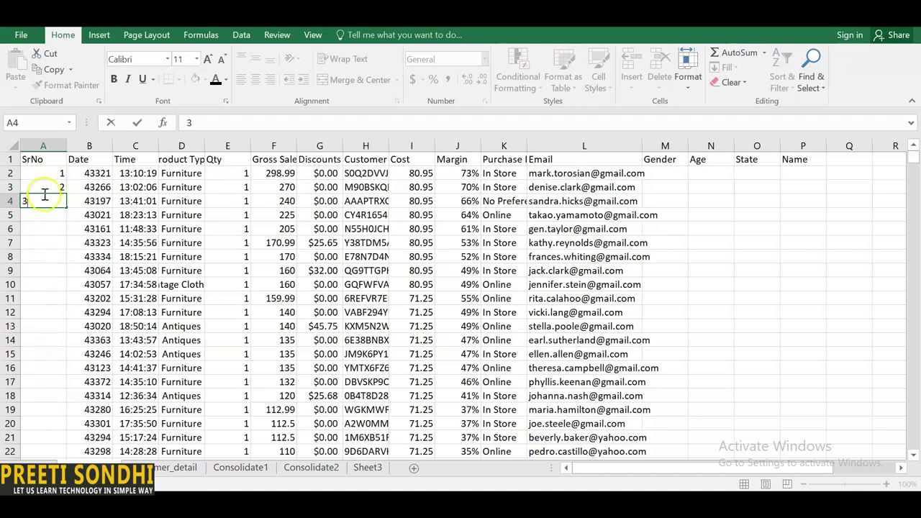
- Extend the serial numbers from A2:A4 down to 18 in cell A19 by filling the series
click(42, 172)
drag(42, 173, 42, 200)
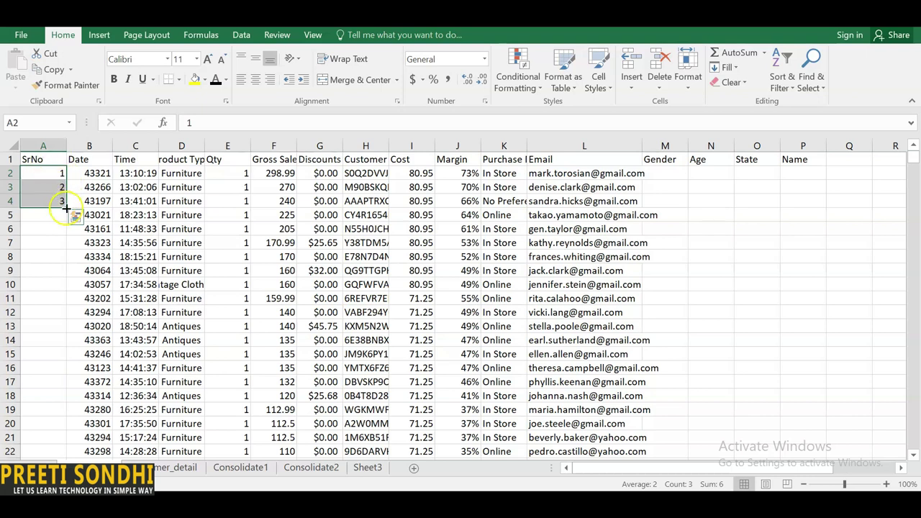
drag(66, 208, 66, 421)
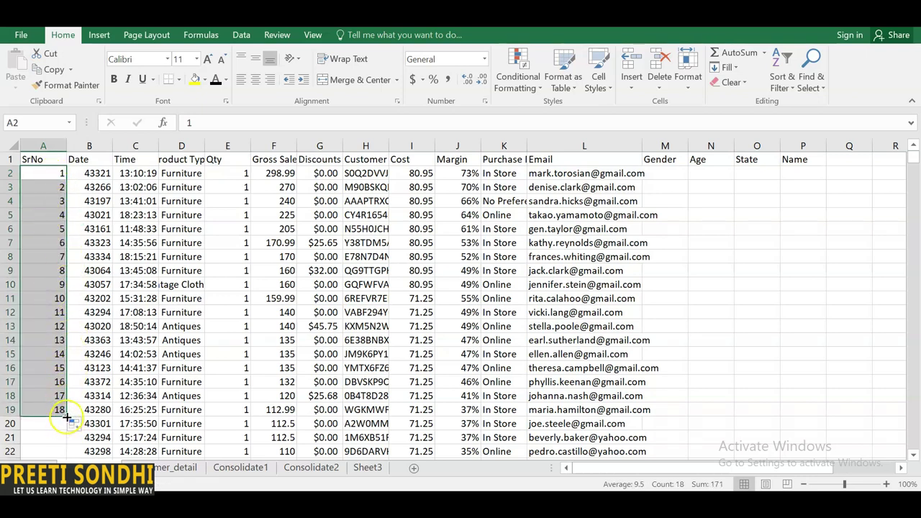
- Extend the serial number series in the SrNo column down to 541 in cell A542
drag(65, 414, 68, 455)
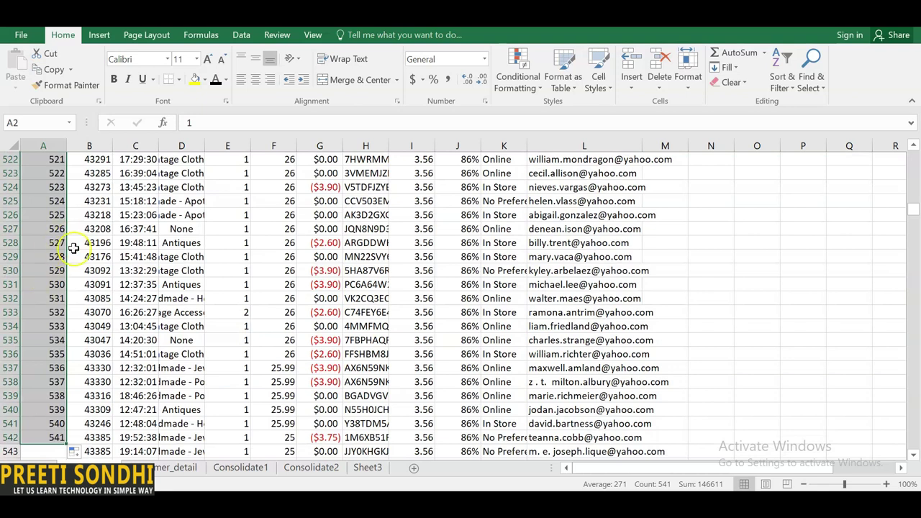
drag(913, 210, 916, 155)
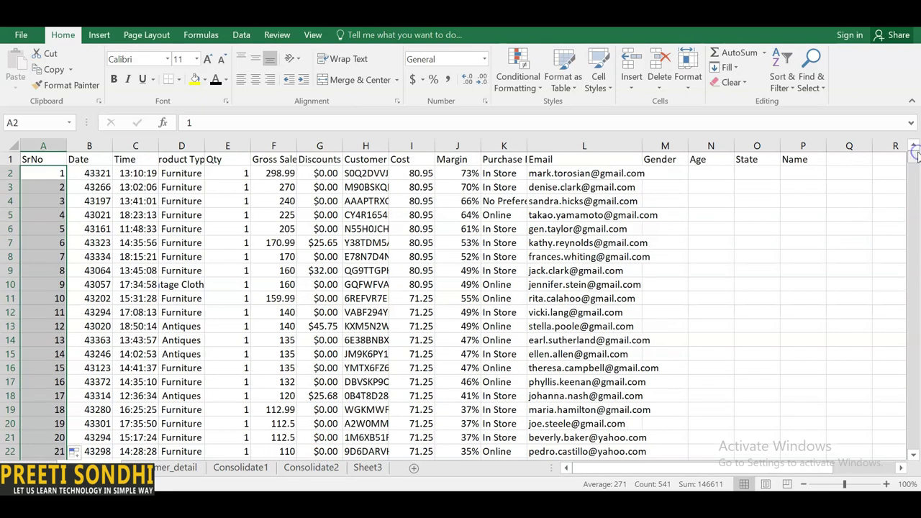
- Enter 2, 4 and 6 in cells Q7 to Q9 and fill the series down to 28 in Q20
click(846, 246)
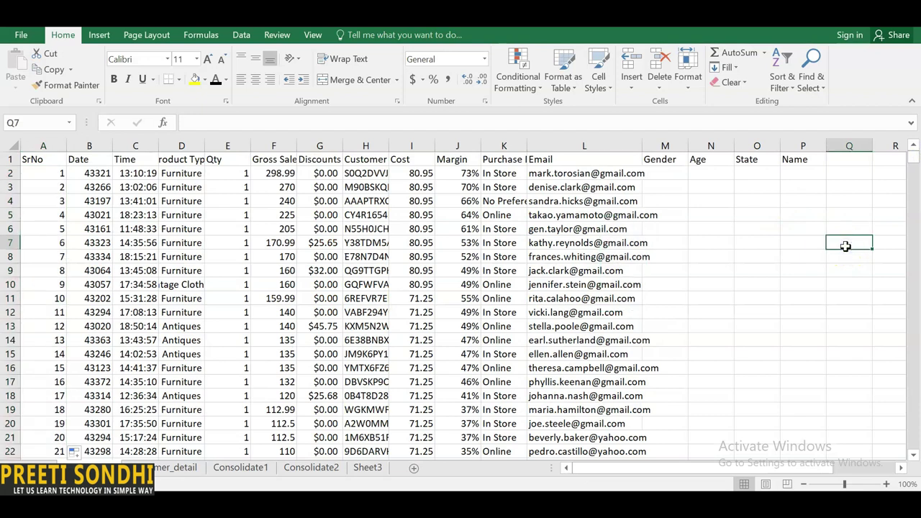
text(2)
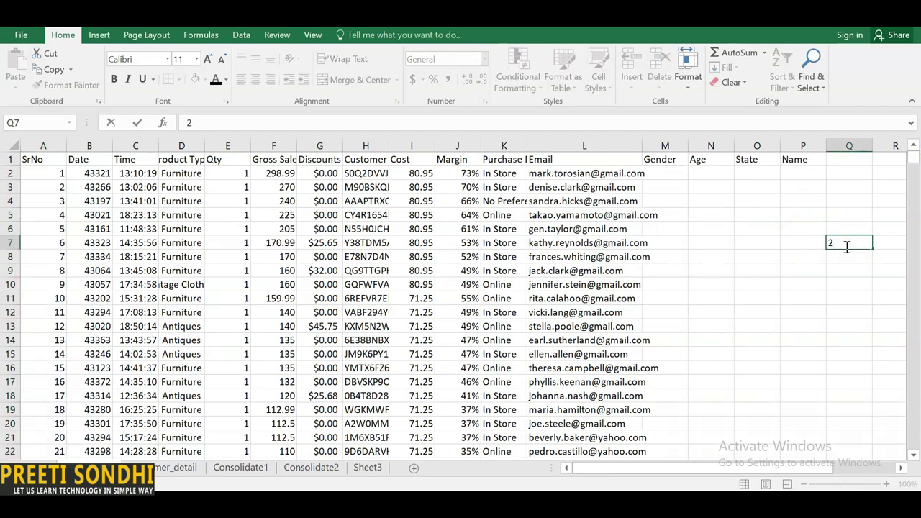
key(Return)
text(4)
key(Return)
text(6)
drag(845, 246, 870, 431)
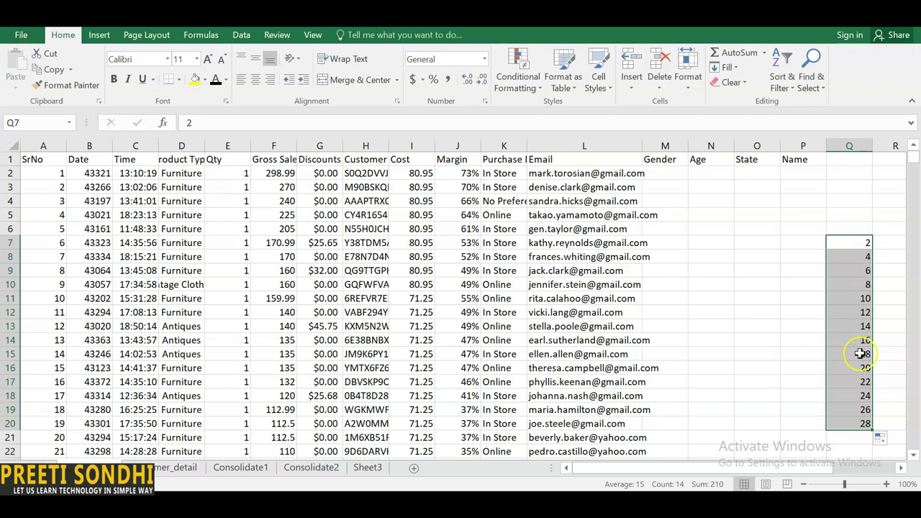
- Undo the even-number series and its starting values in column Q
key(ctrl+z)
key(ctrl+z)
key(ctrl+z)
key(ctrl+z)
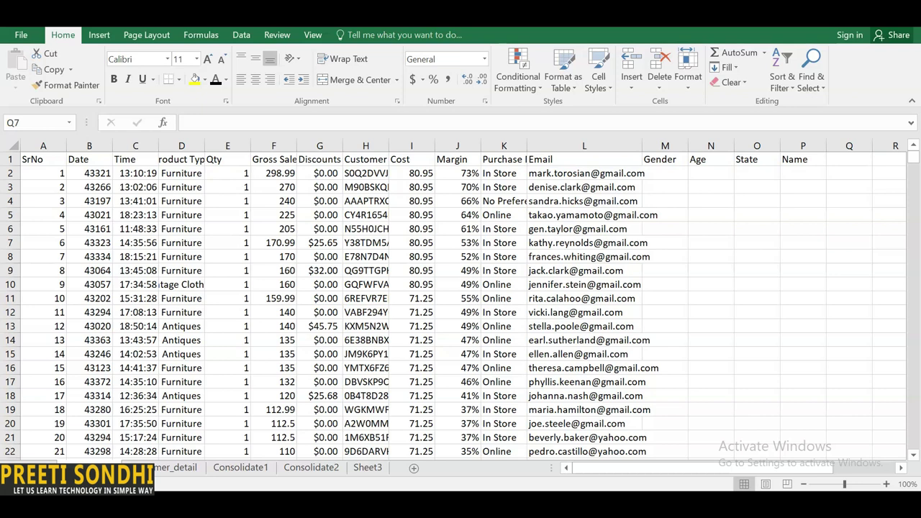
- Apply AutoFit Column Width to the data from the SrNo header through the last used cell
click(31, 159)
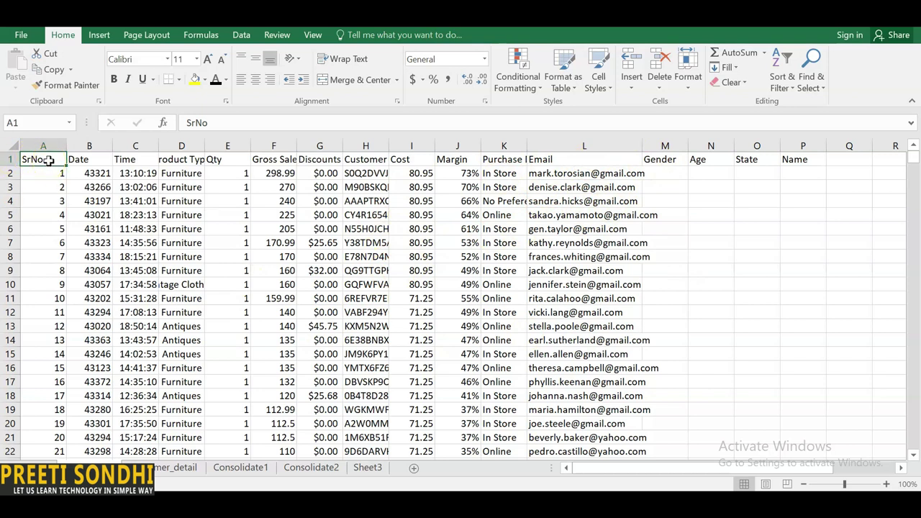
key(ctrl+shift+End)
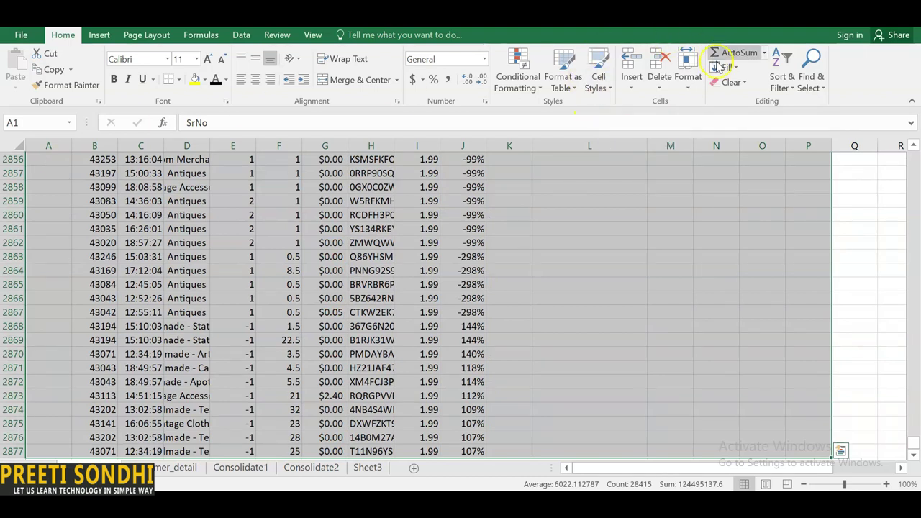
click(689, 82)
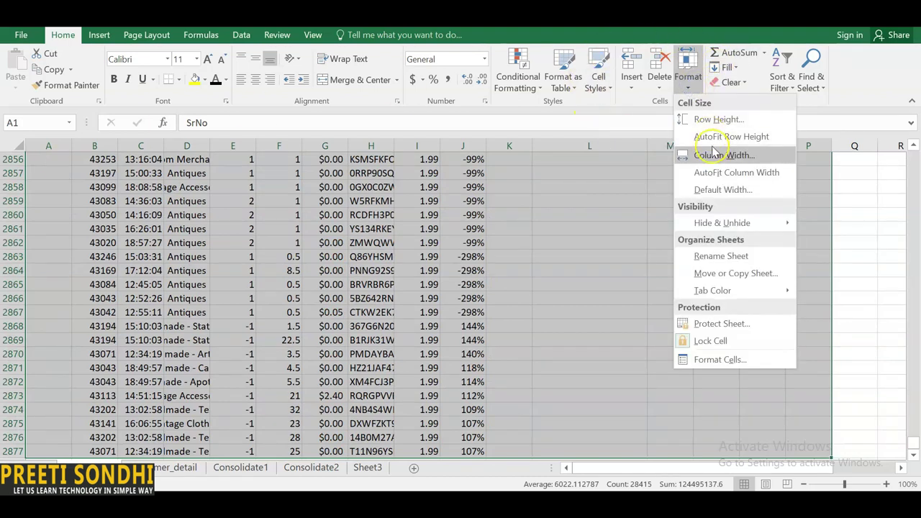
click(717, 172)
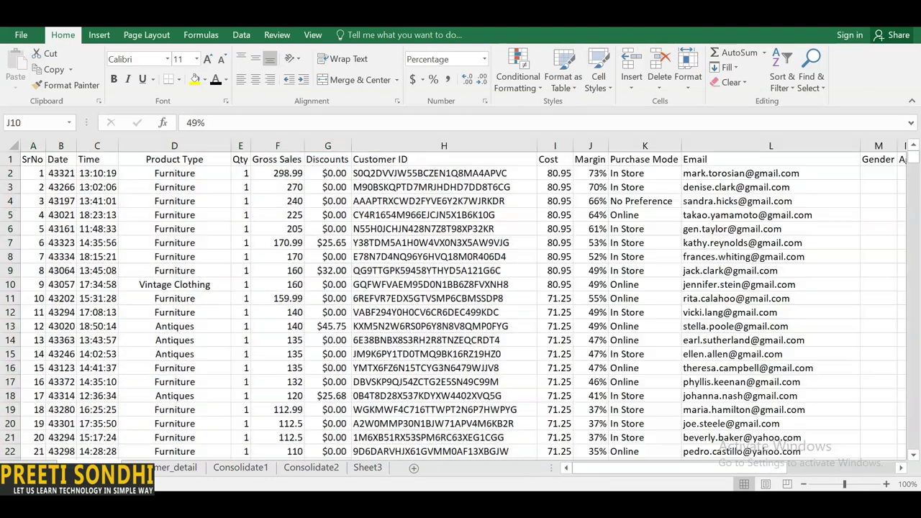
- Select the entire retail data range, starting from the SrNo header in A1
click(33, 163)
key(ctrl+a)
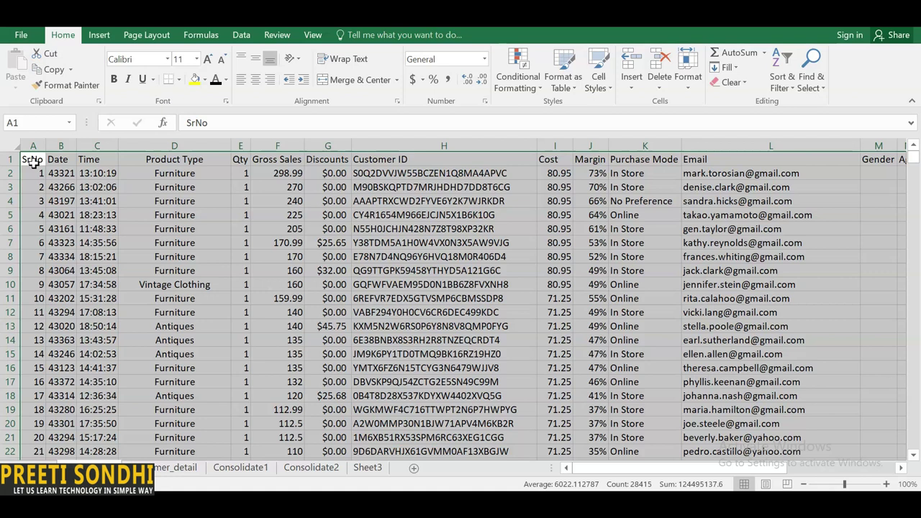
click(33, 163)
key(ctrl+a)
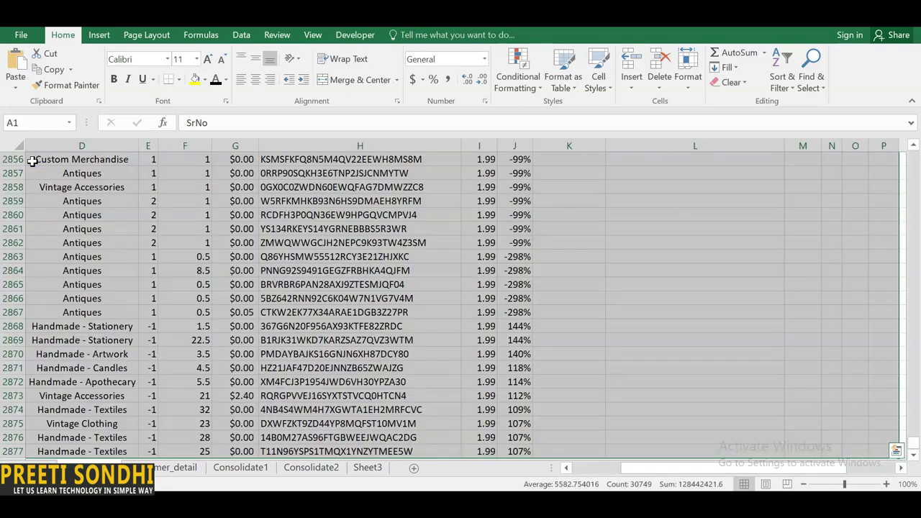
drag(912, 449, 911, 154)
drag(630, 469, 542, 471)
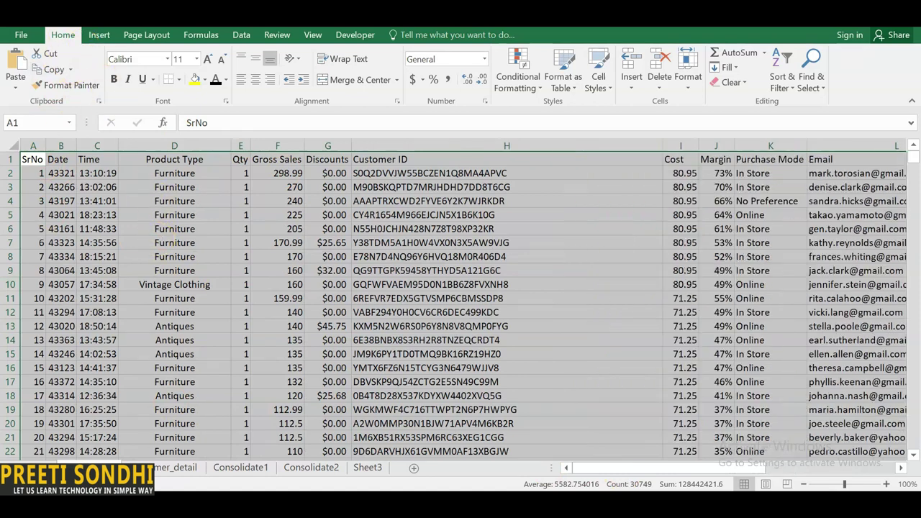
- Undo the column width autofit, and try AutoFit Column Width on the selected data once more before undoing it again
key(ctrl+z)
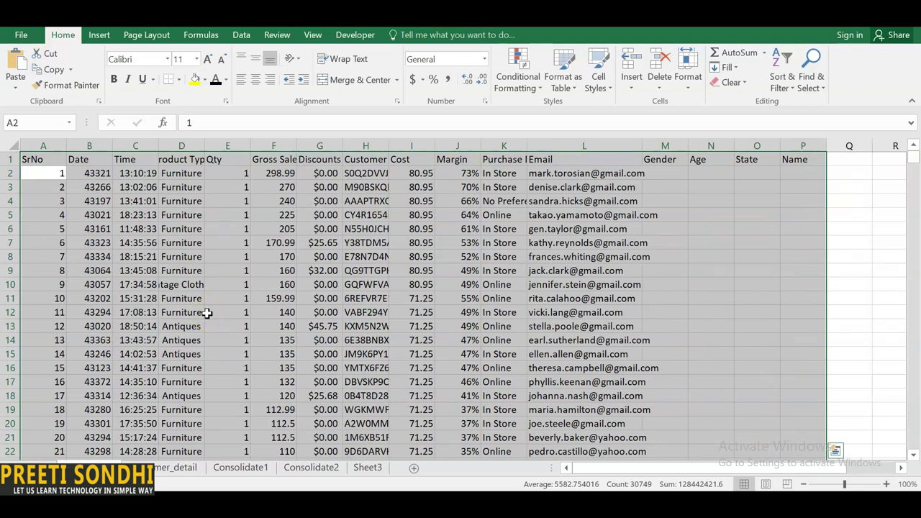
key(alt)
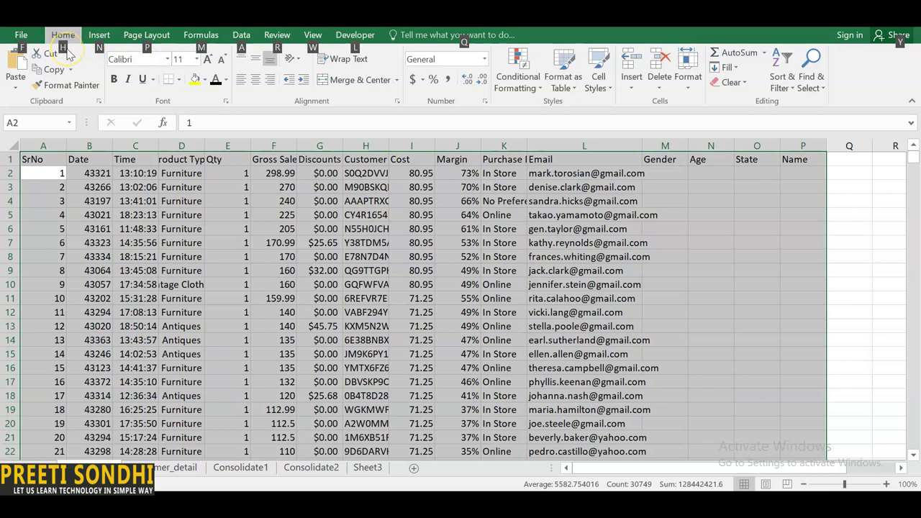
key(h)
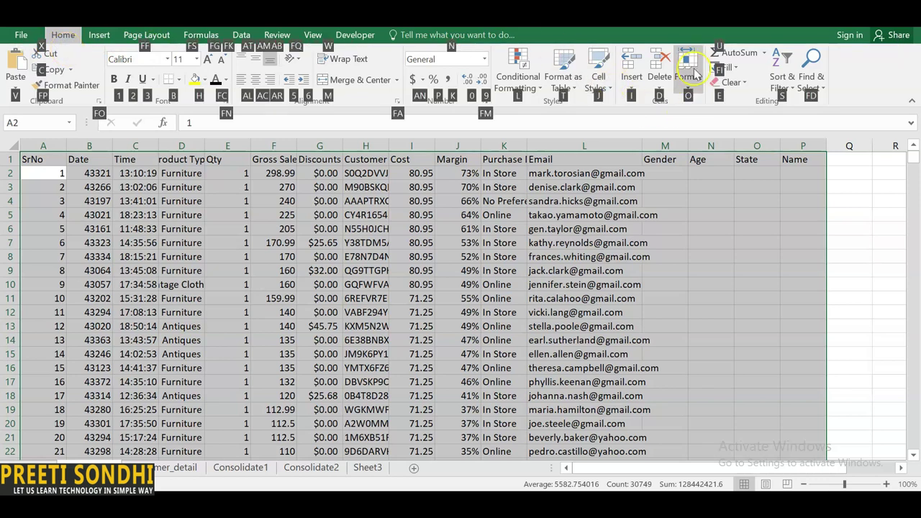
key(o)
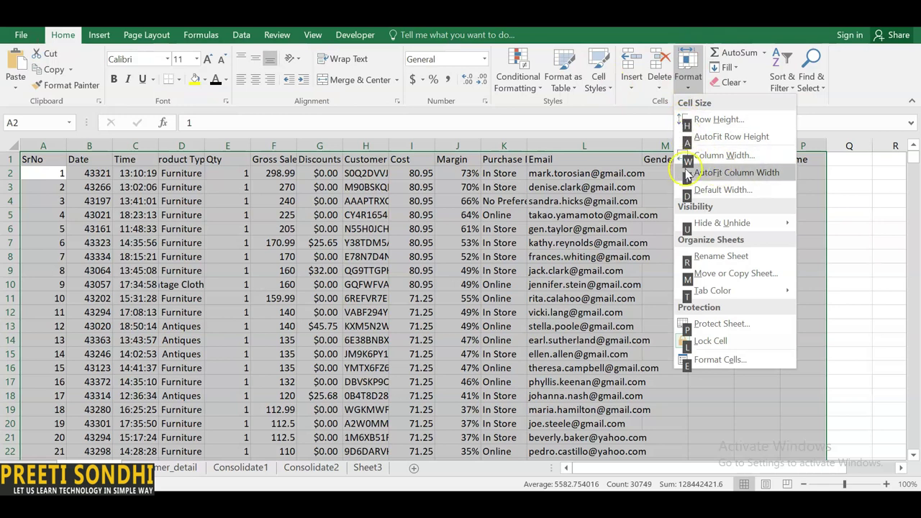
key(i)
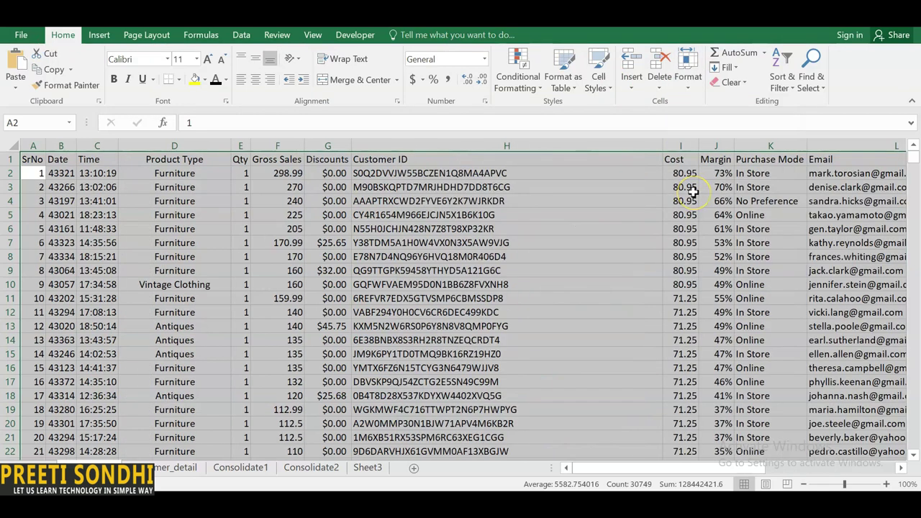
key(ctrl+z)
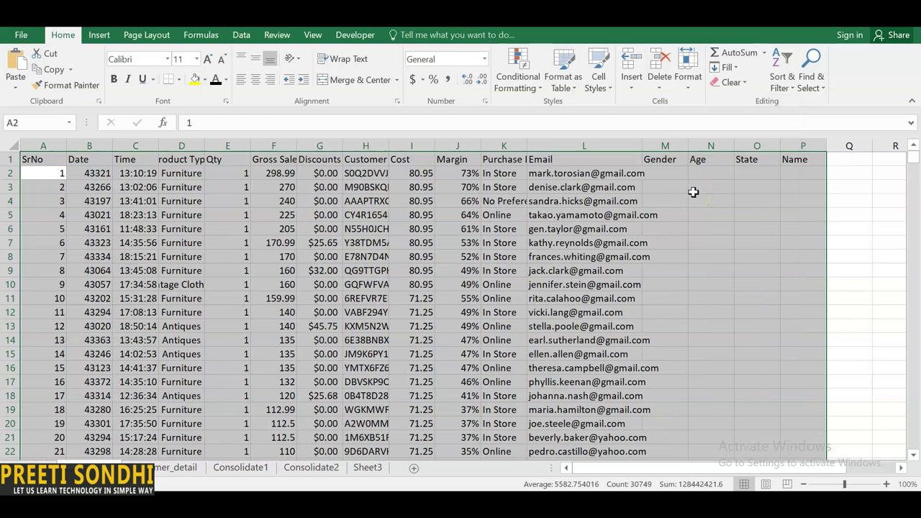
- Apply AutoFit Column Width to the selected data and narrow the Customer ID column to just fit its values
key(alt)
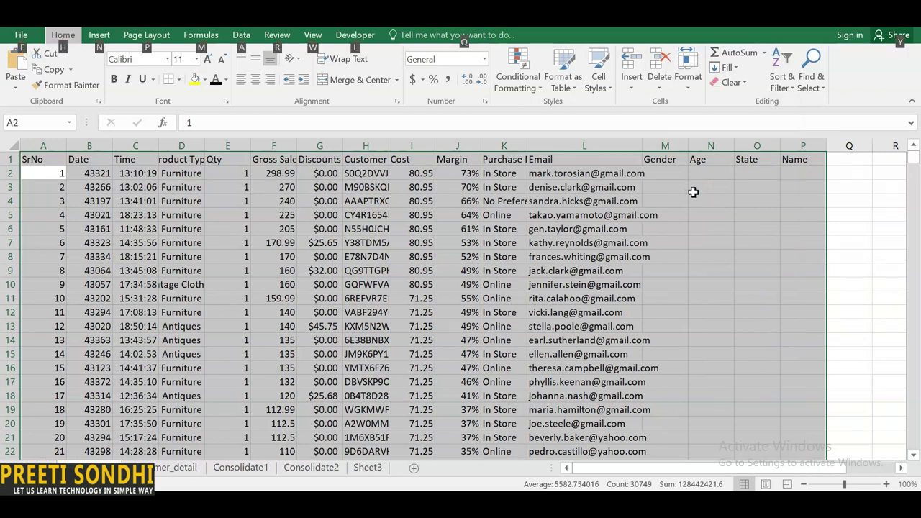
key(h)
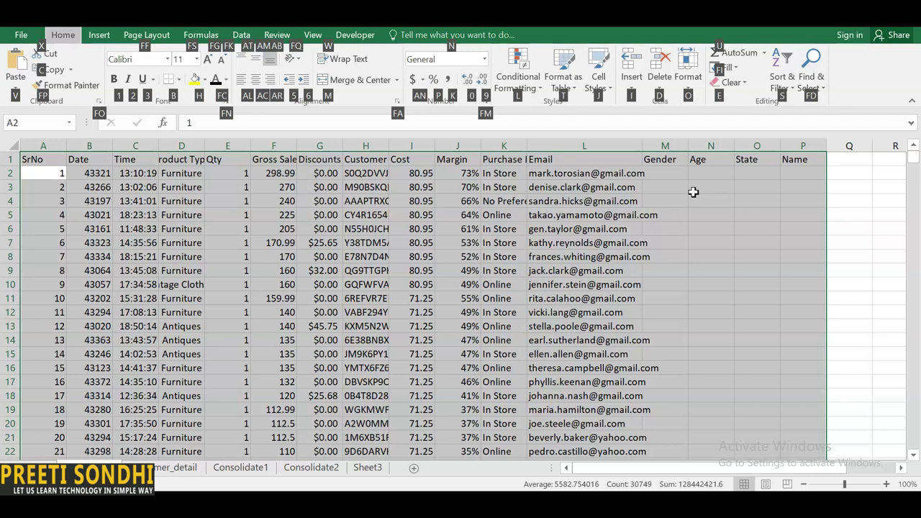
key(o)
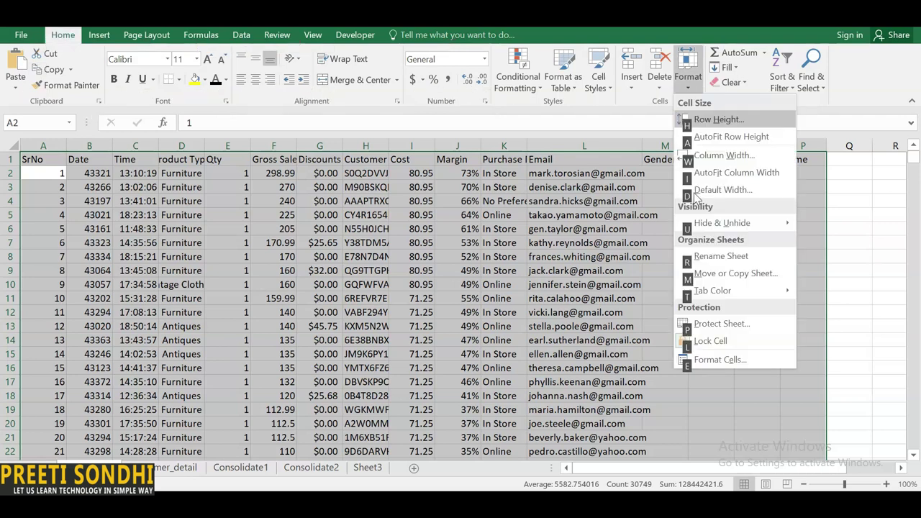
key(i)
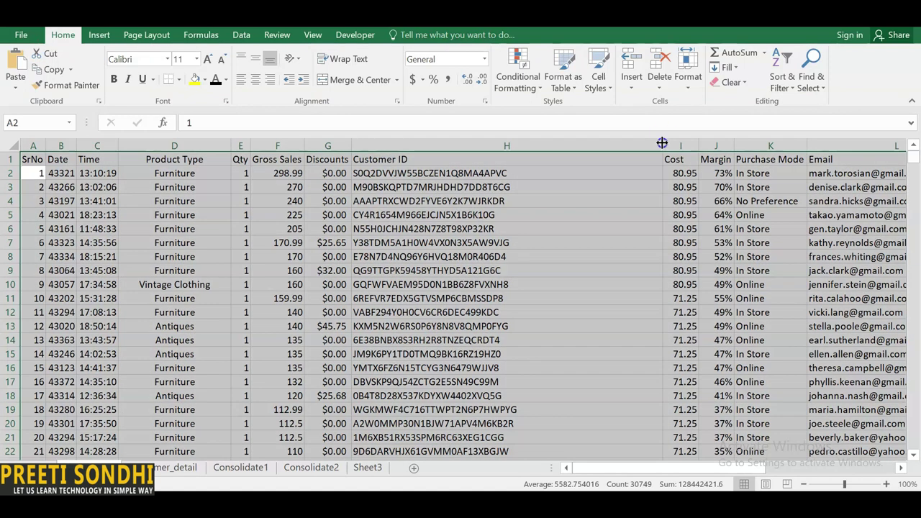
drag(662, 143, 534, 142)
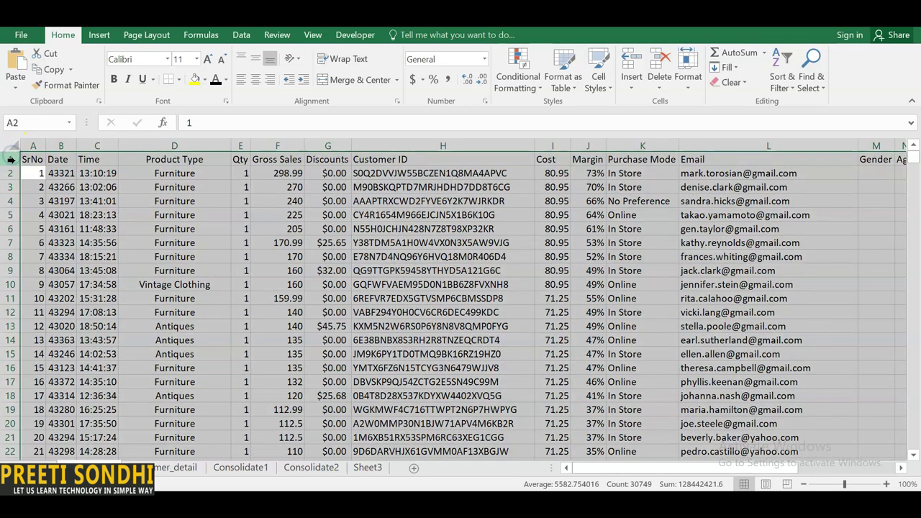
- Make the column headings in row 1 bold
click(11, 159)
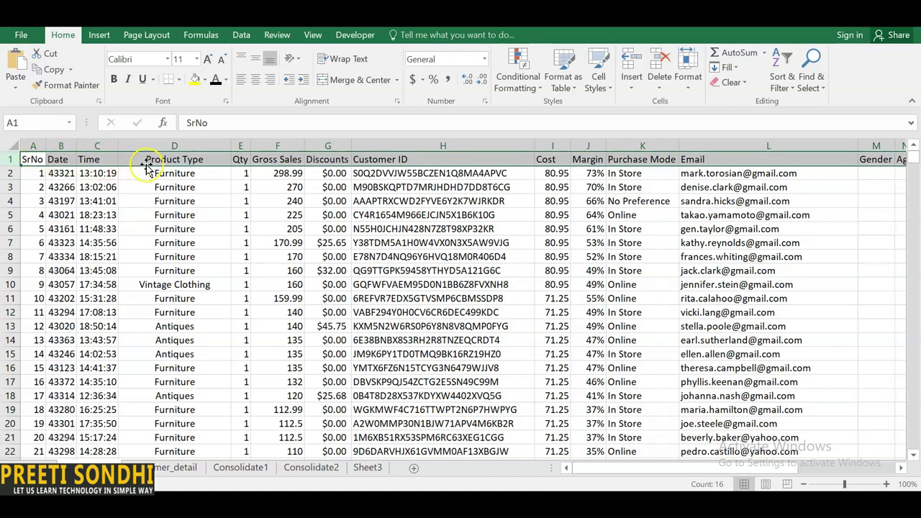
click(114, 81)
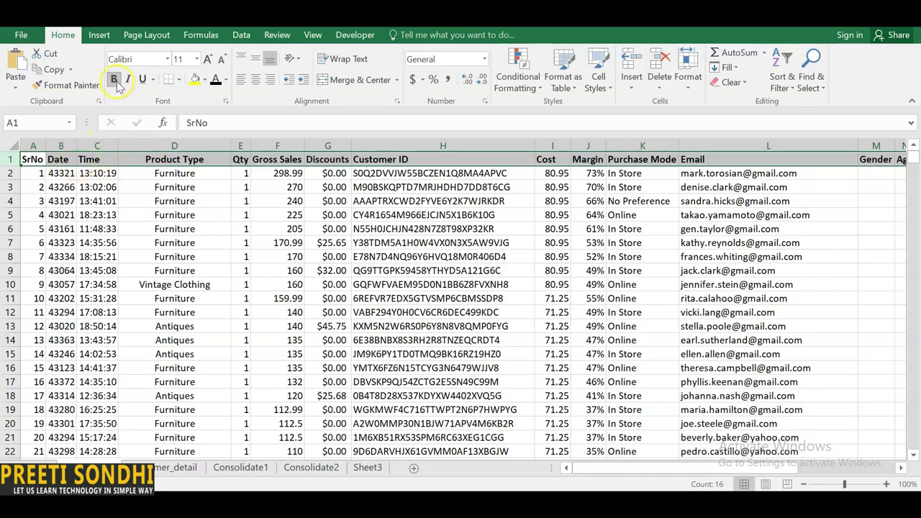
click(115, 81)
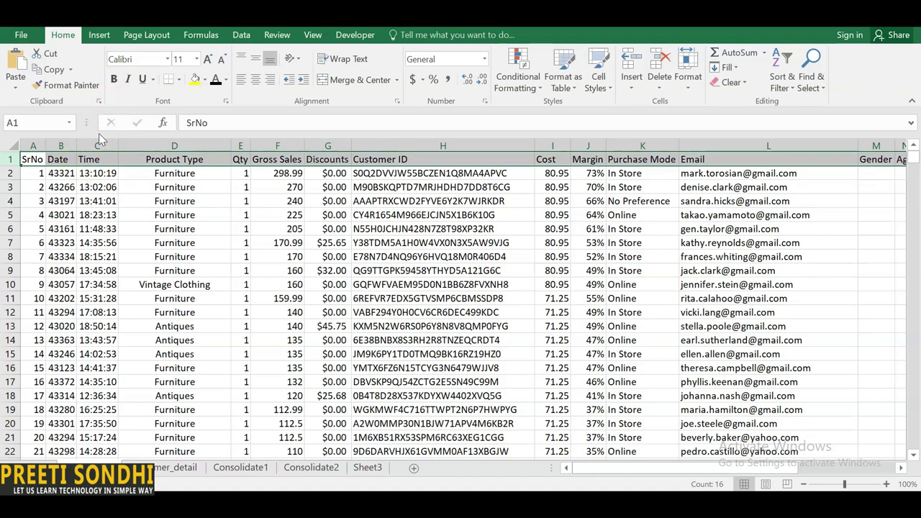
key(alt)
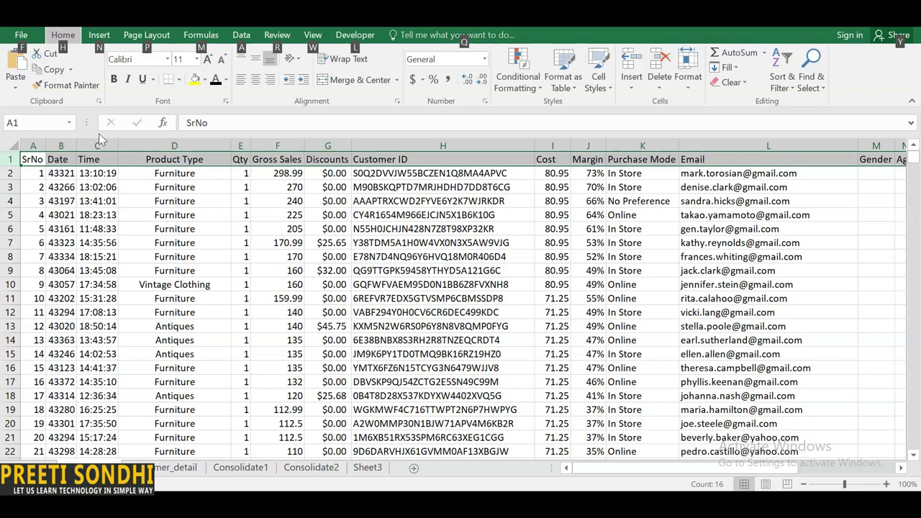
key(h)
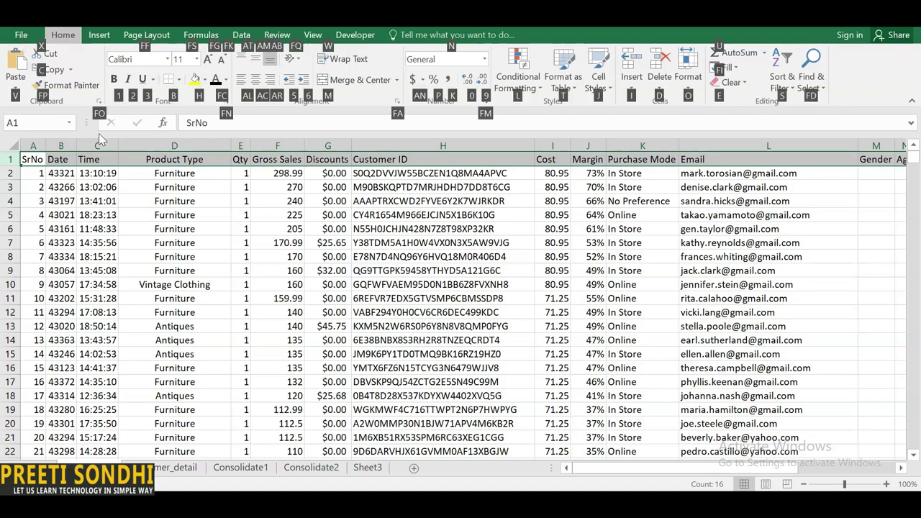
key(Escape)
key(Escape)
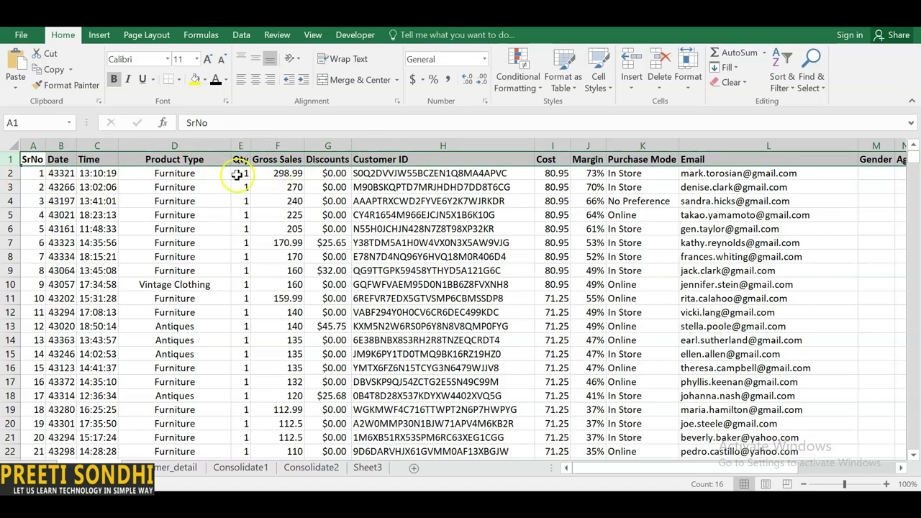
- Center the headings in row 1 and set their font color to the dark blue-gray theme color
click(258, 80)
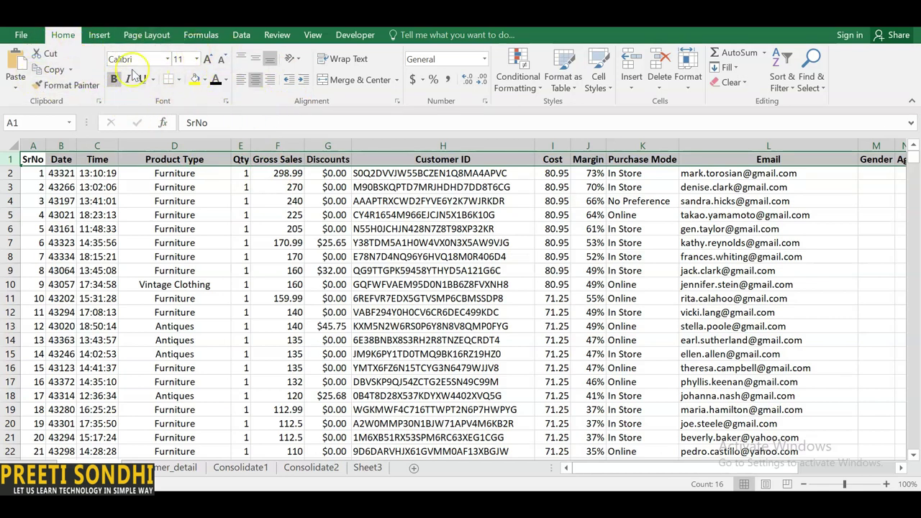
click(167, 59)
click(168, 58)
click(226, 81)
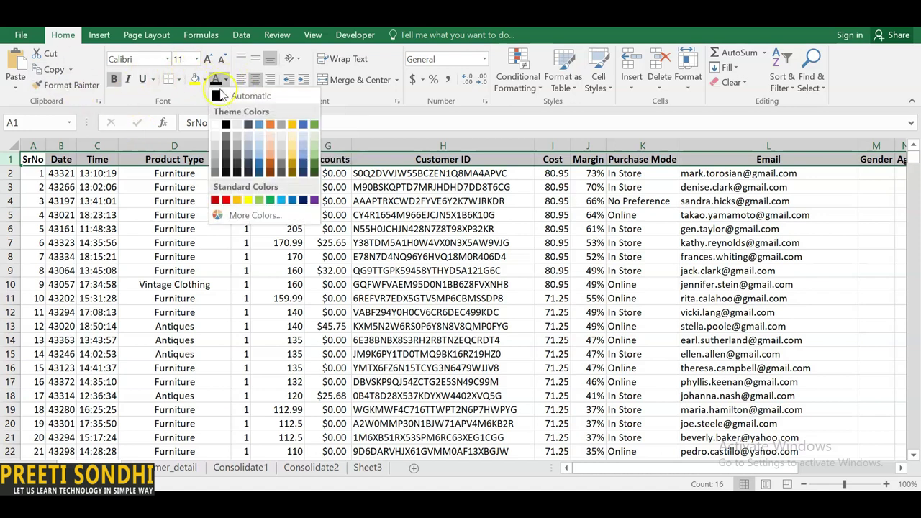
click(250, 126)
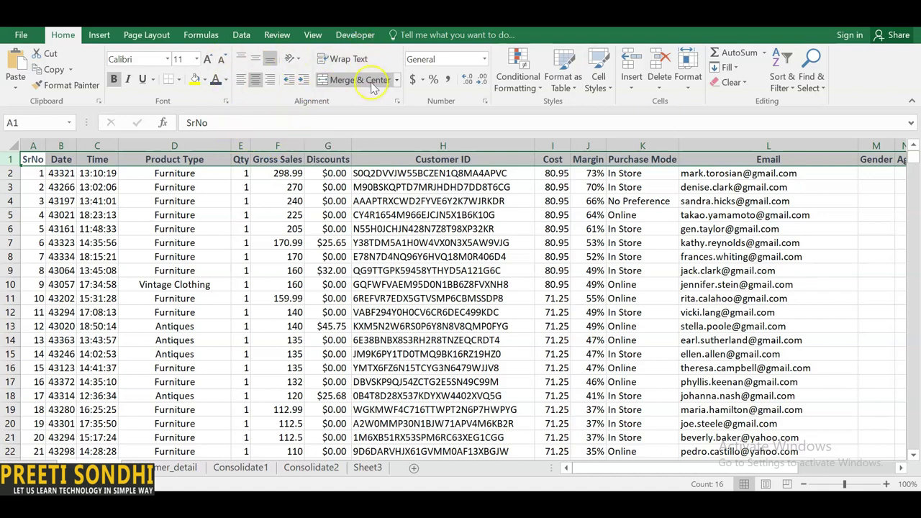
click(499, 312)
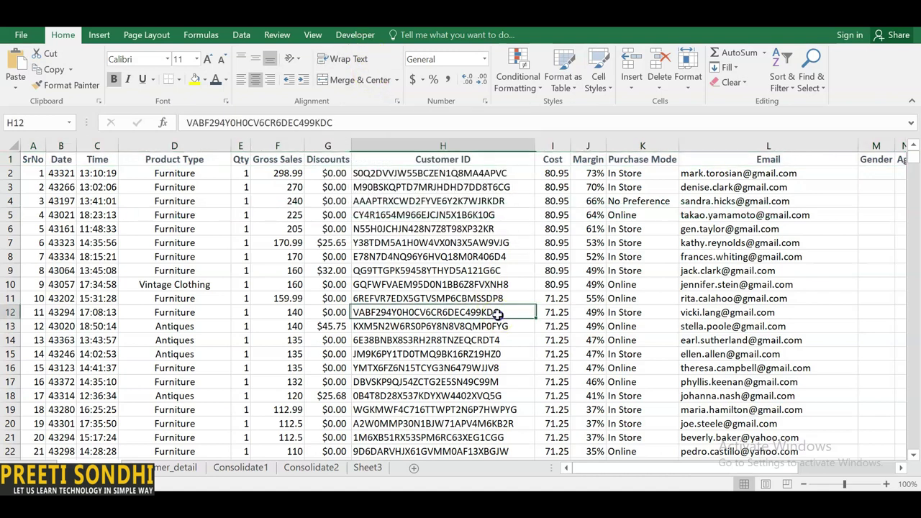
- Narrow the Customer ID column further, letting its values be cut off, and select the whole column
drag(534, 146, 460, 146)
click(426, 140)
click(426, 140)
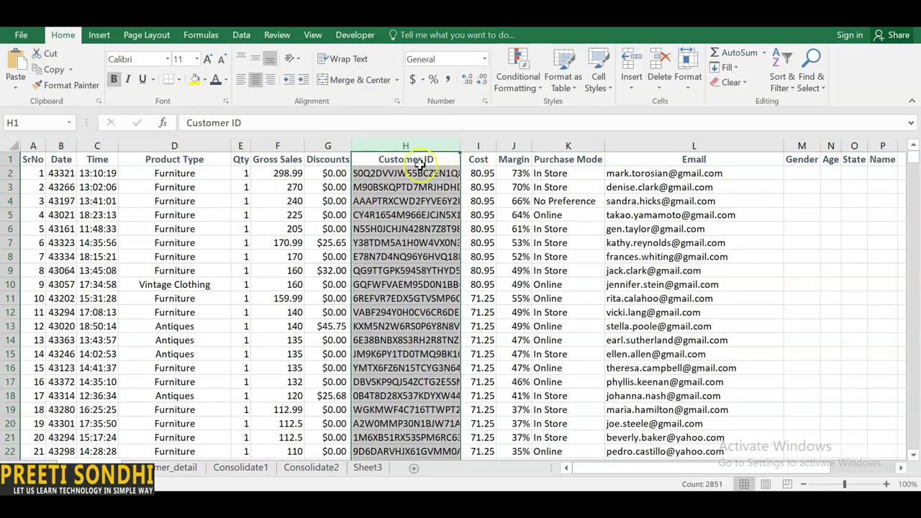
- Try Wrap Text on the Customer ID column, undo it, and widen the column to fit its values
click(353, 60)
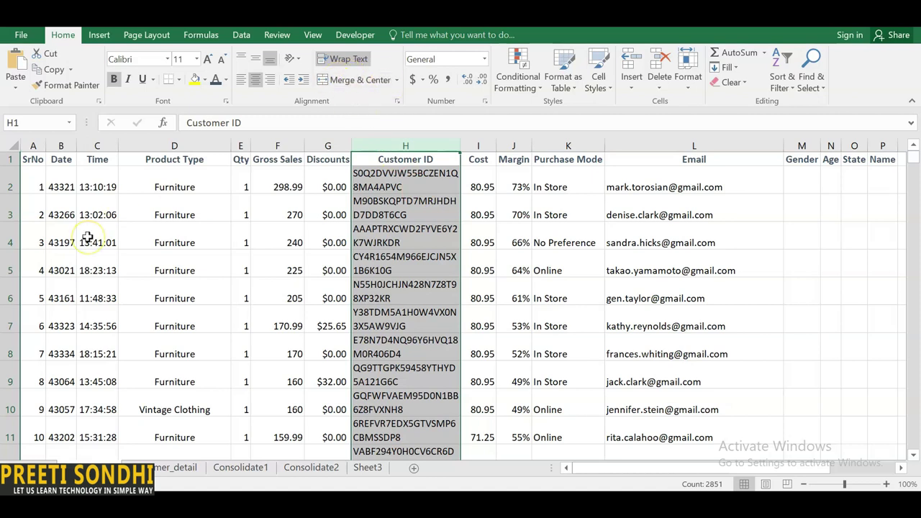
drag(460, 146, 510, 146)
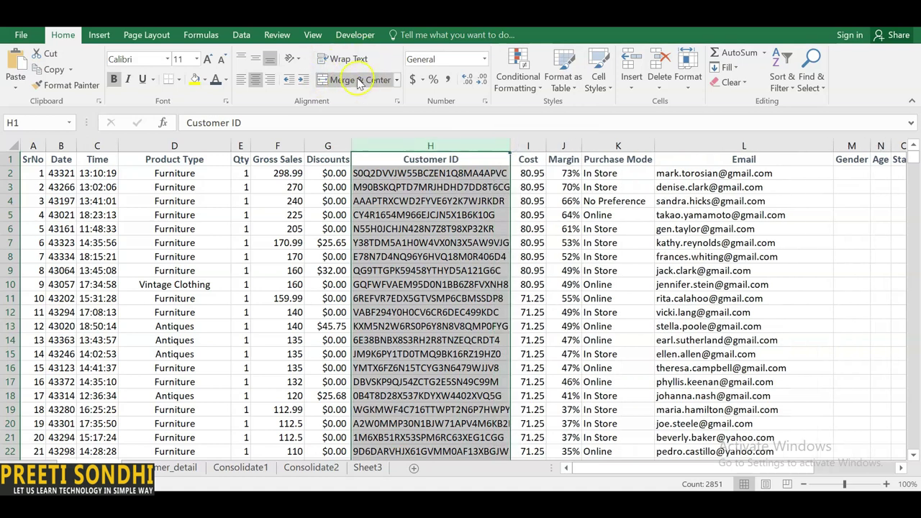
- Insert a blank sheet row above the column headings
click(32, 158)
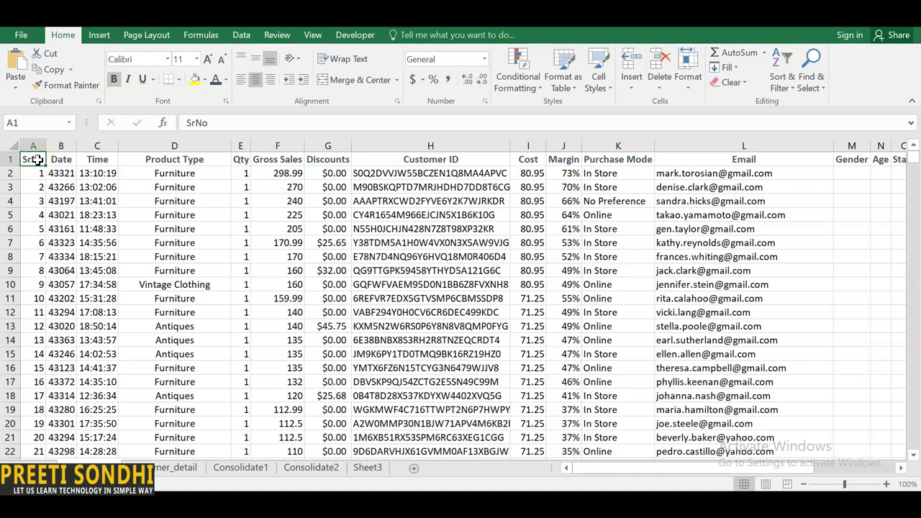
key(ctrl+shift+Down)
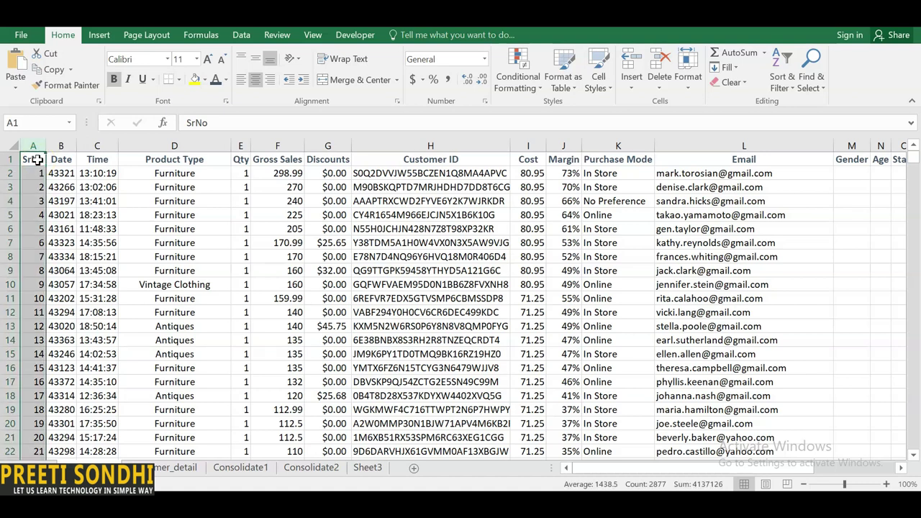
click(38, 160)
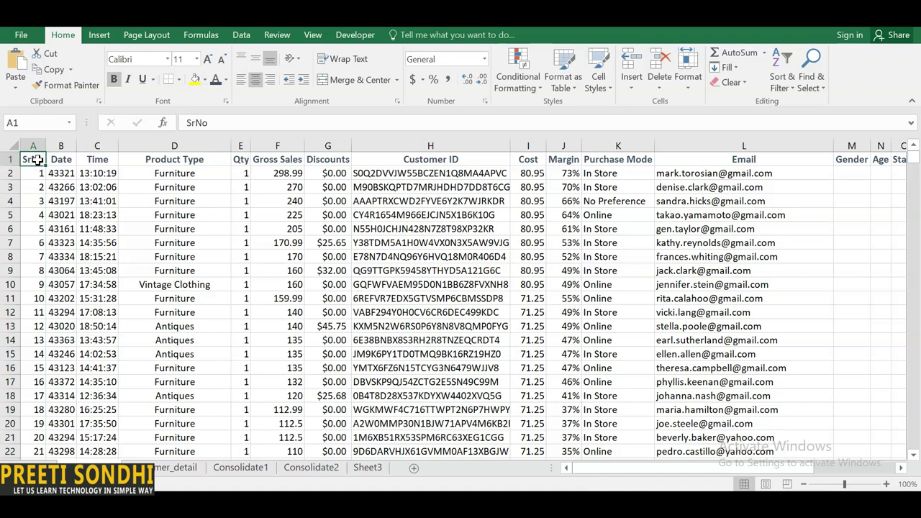
key(ctrl+shift+Right)
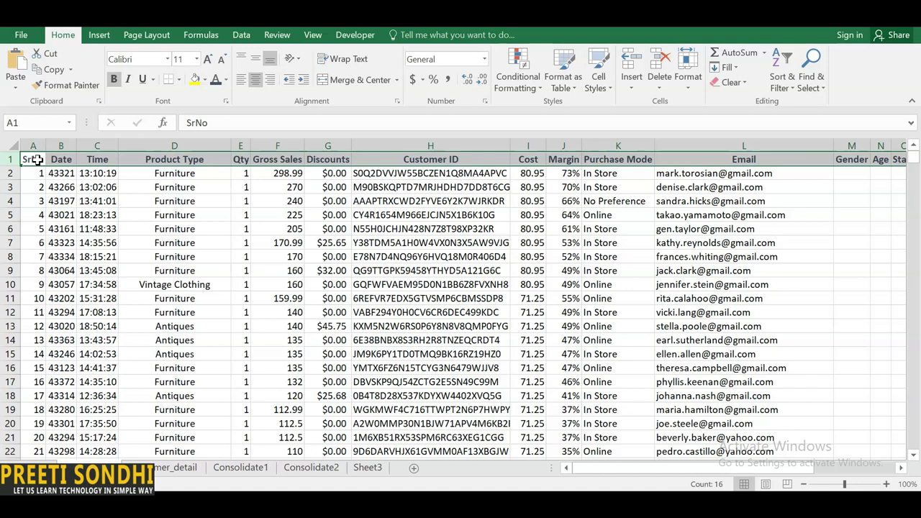
key(alt)
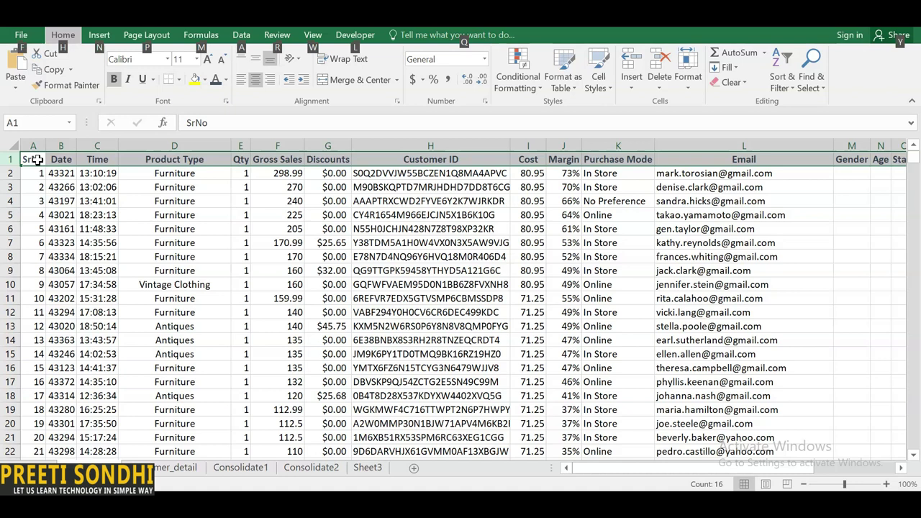
key(h)
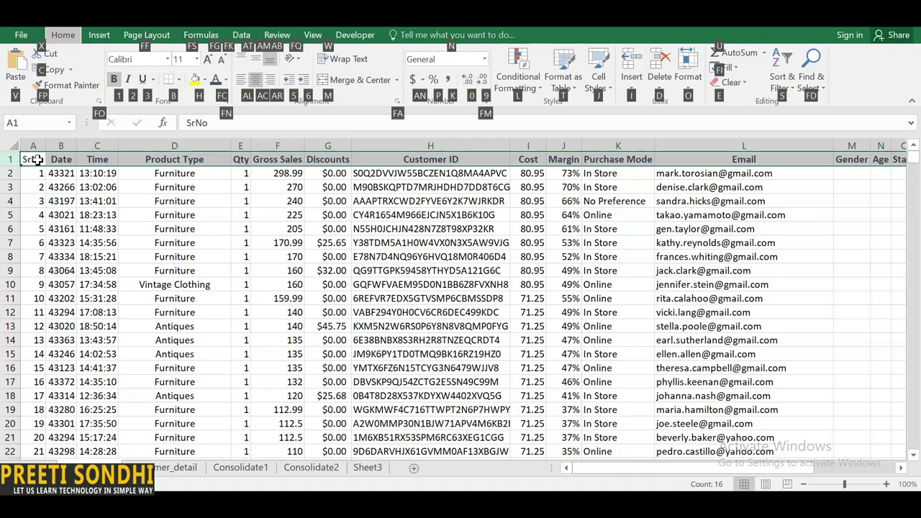
key(i)
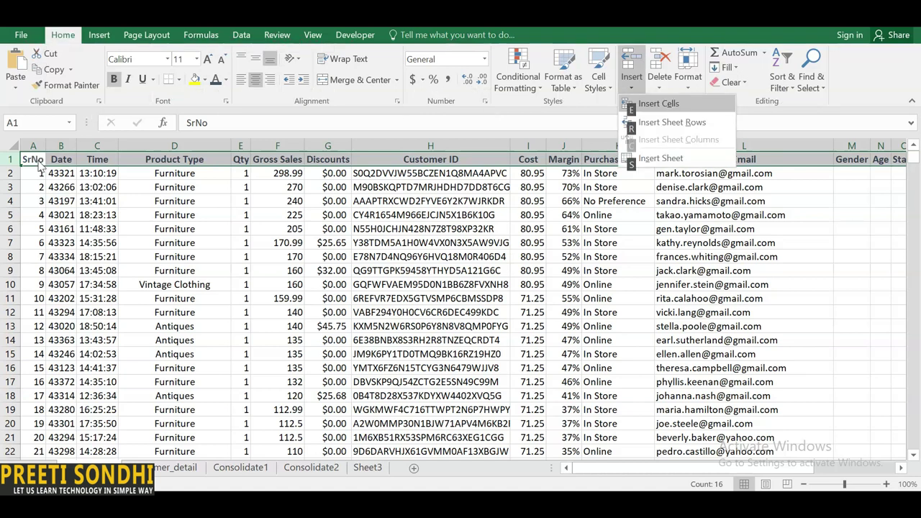
key(r)
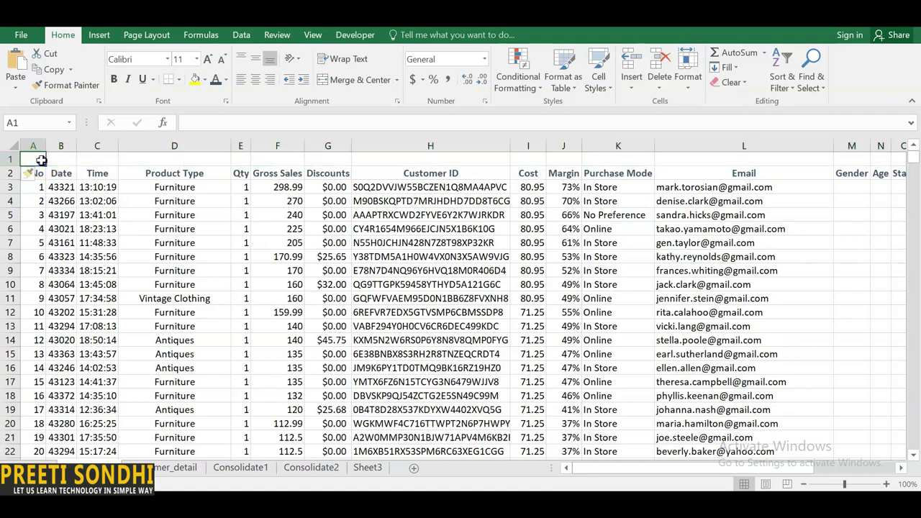
- Add the bold title "Sales Data" in the empty first row, merged and centered across A1:M1
drag(41, 160, 778, 152)
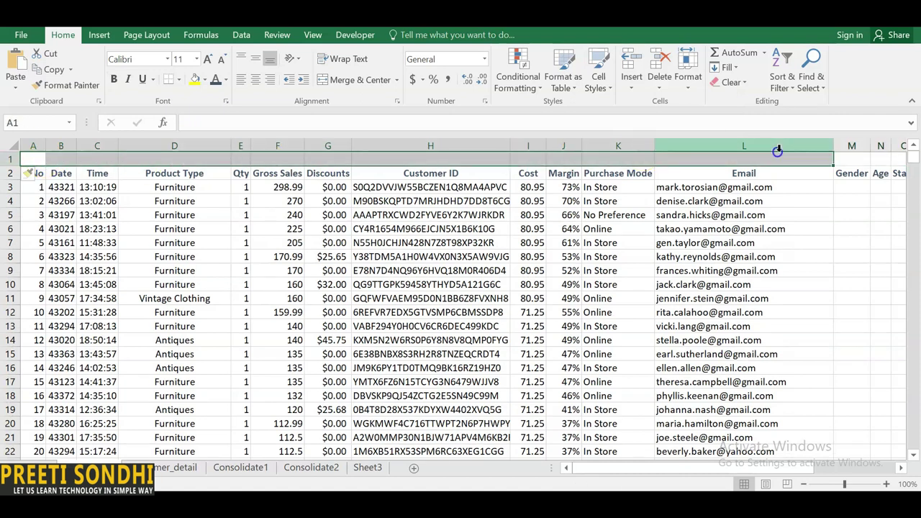
click(414, 160)
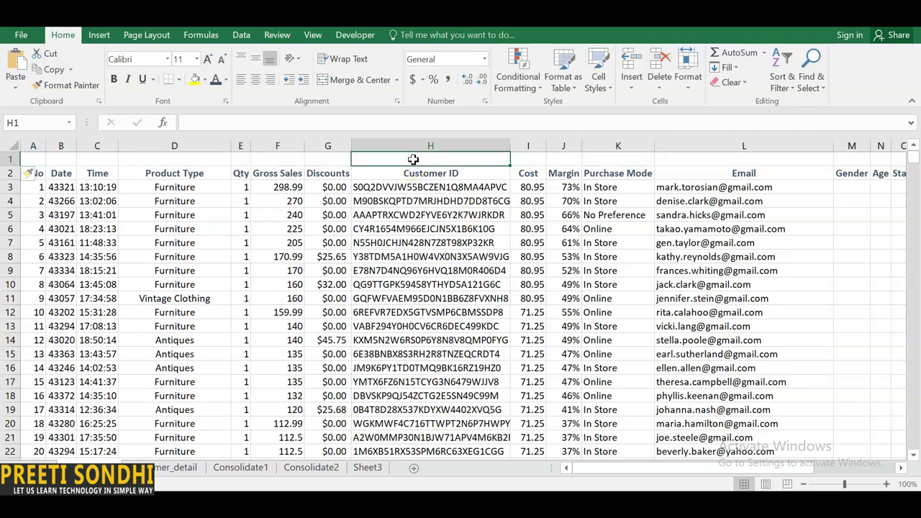
text(Sales Data)
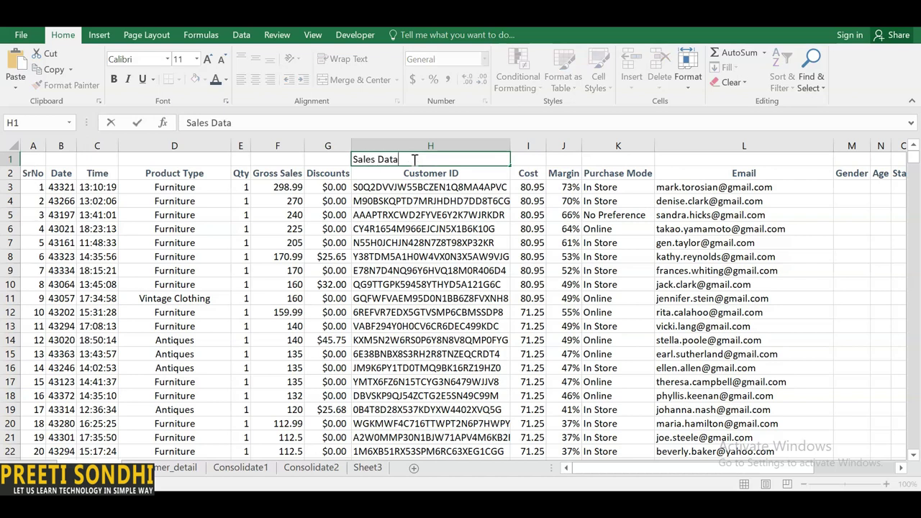
drag(39, 158, 847, 165)
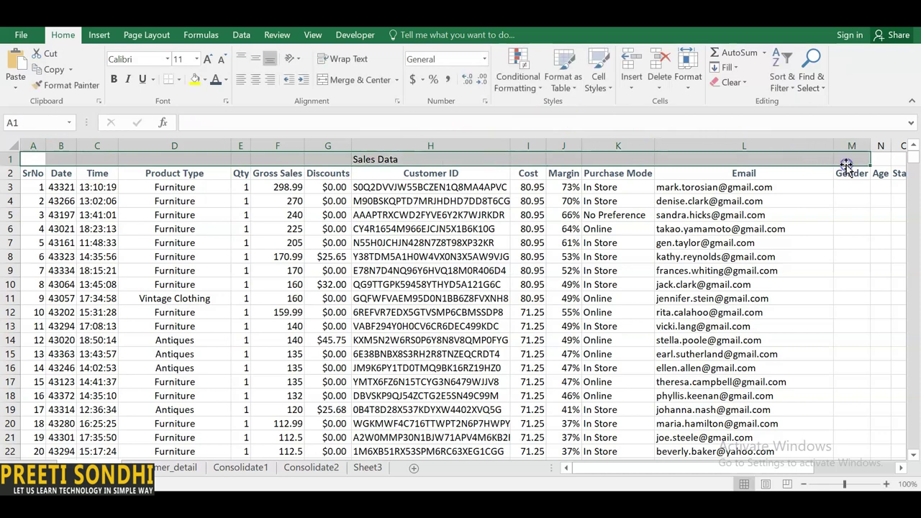
click(355, 79)
click(447, 266)
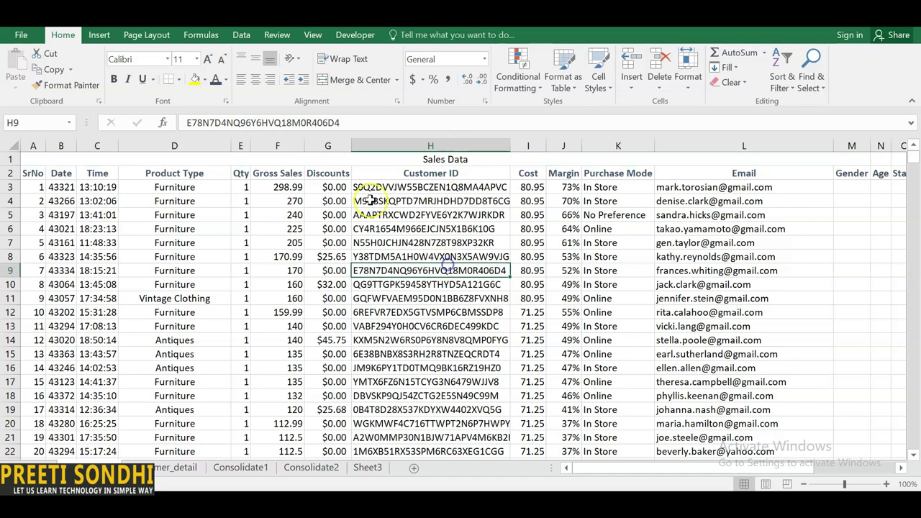
- Apply the Short Date number format to the whole Date column
click(34, 173)
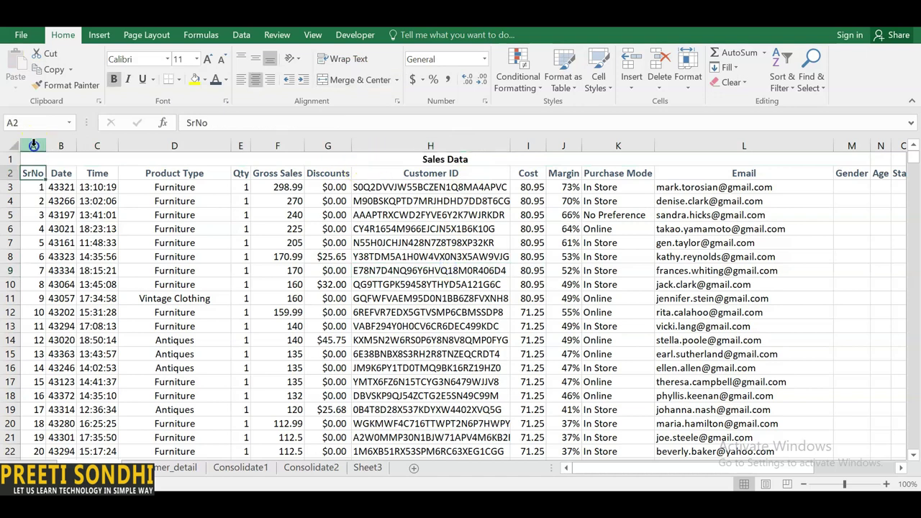
click(33, 144)
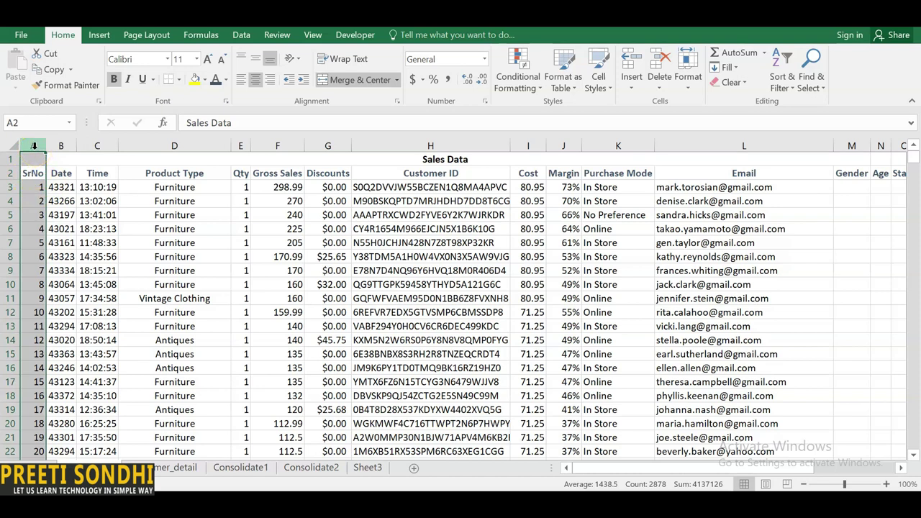
click(62, 145)
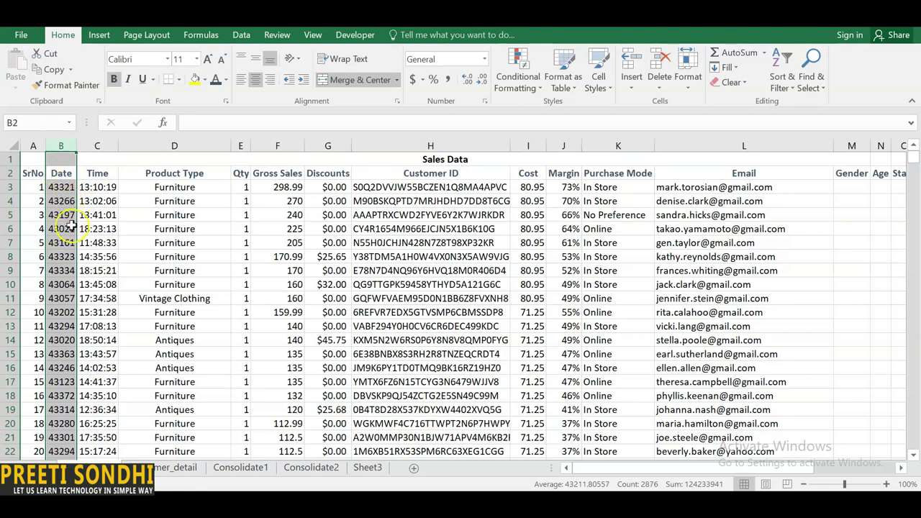
click(62, 146)
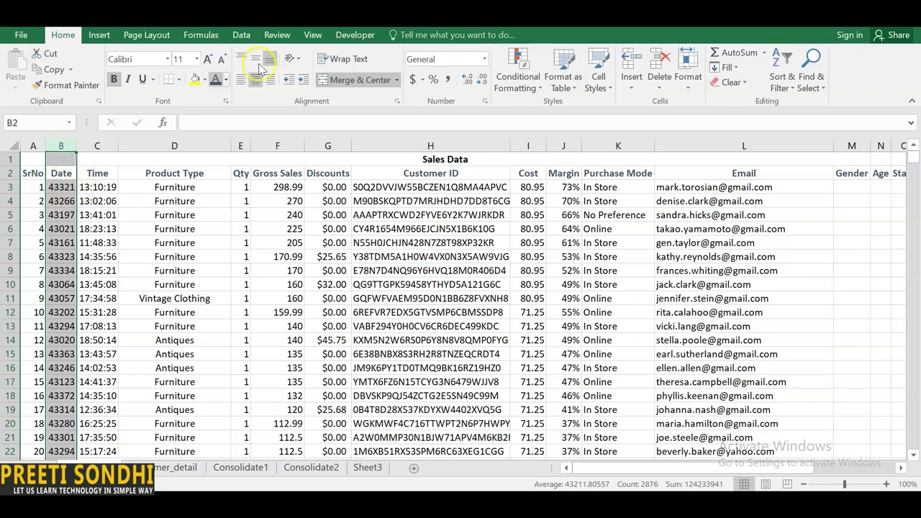
click(486, 60)
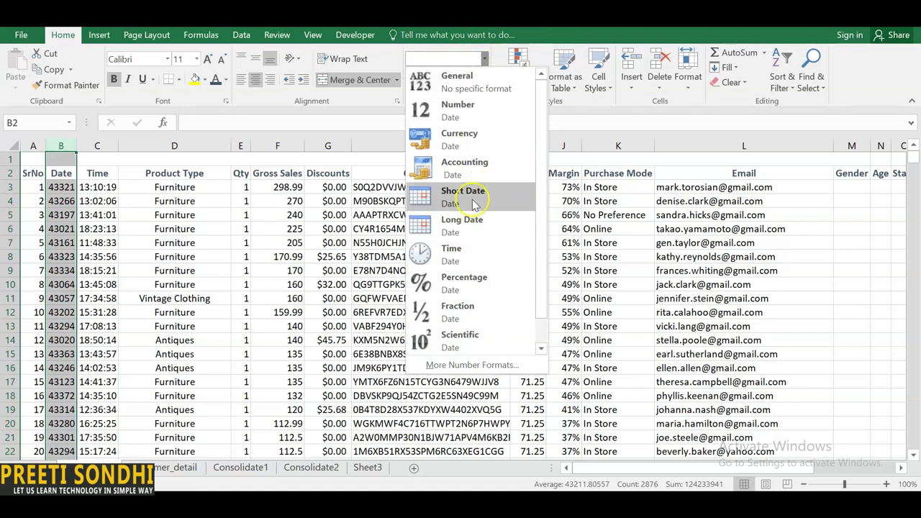
click(463, 196)
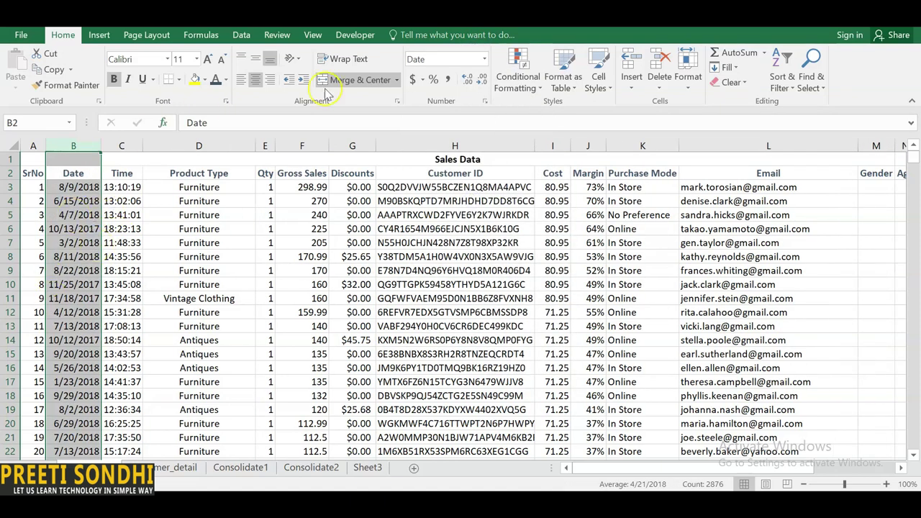
- Set the Date column's format to the Date category with the non-asterisked type 3/14/2012, keeping the English (United States) locale
click(485, 59)
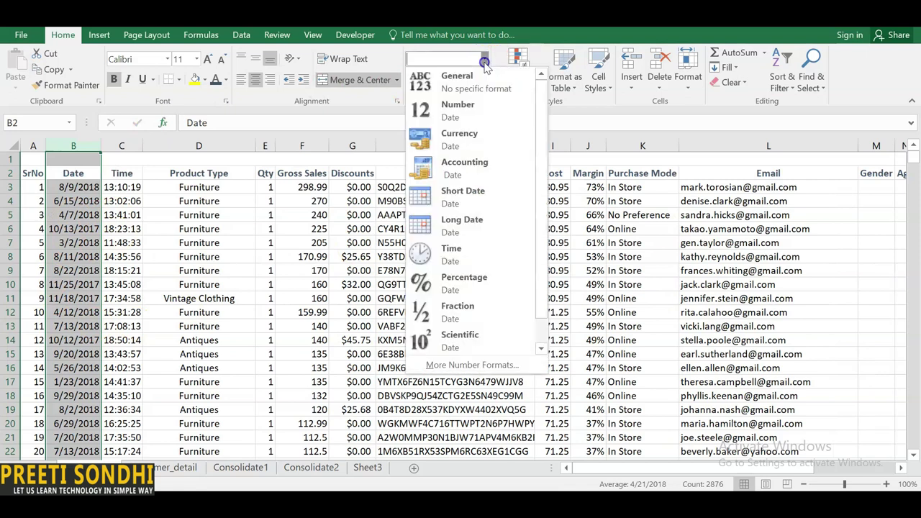
click(449, 365)
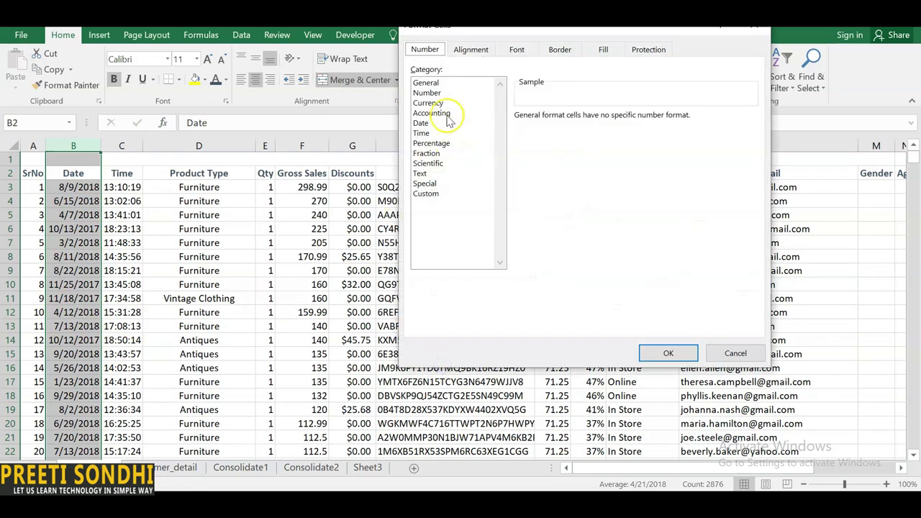
click(421, 123)
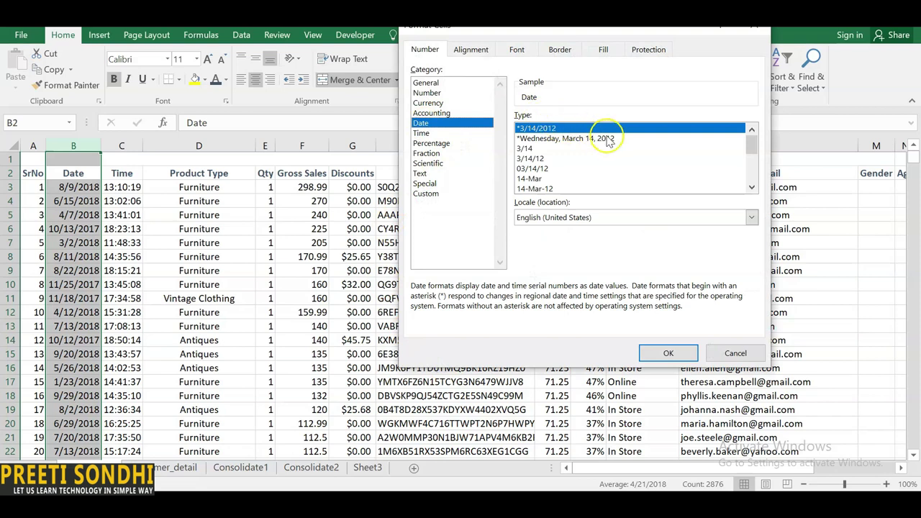
click(537, 190)
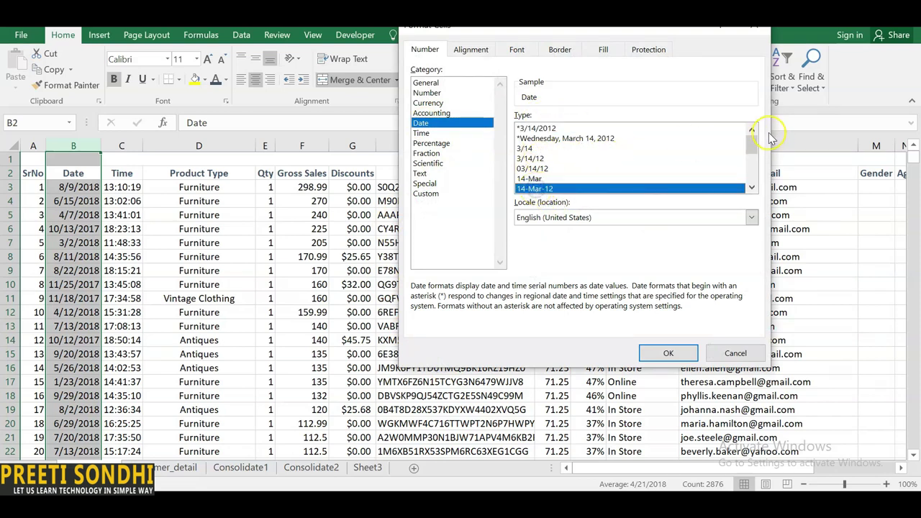
drag(751, 142, 752, 190)
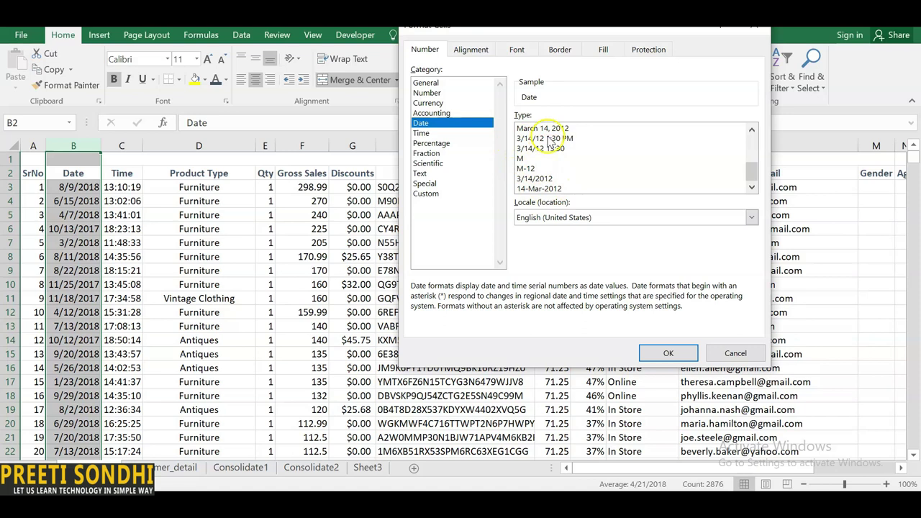
click(538, 179)
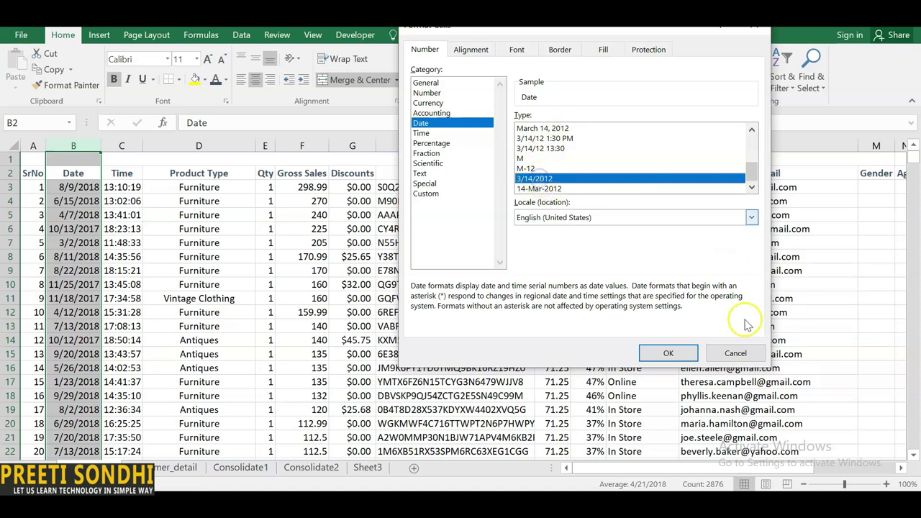
click(668, 353)
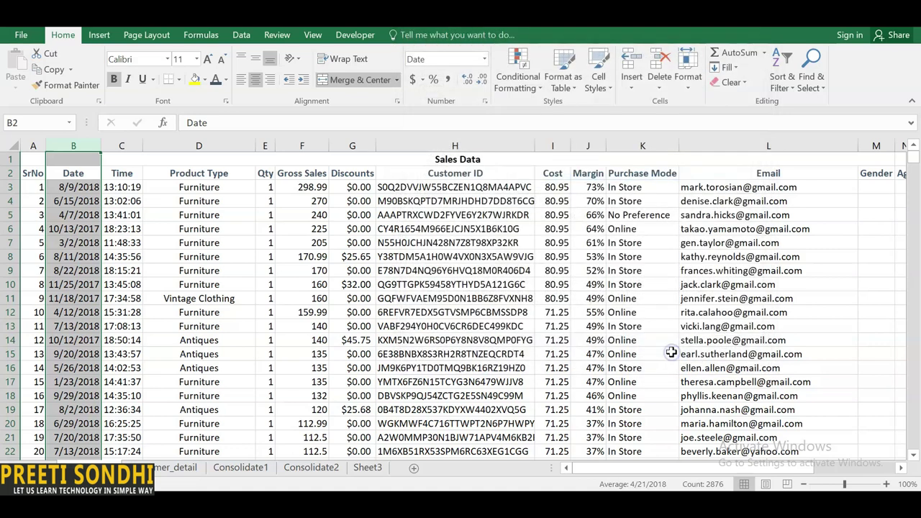
- Apply the Currency number format to the whole Gross Sales column
click(124, 145)
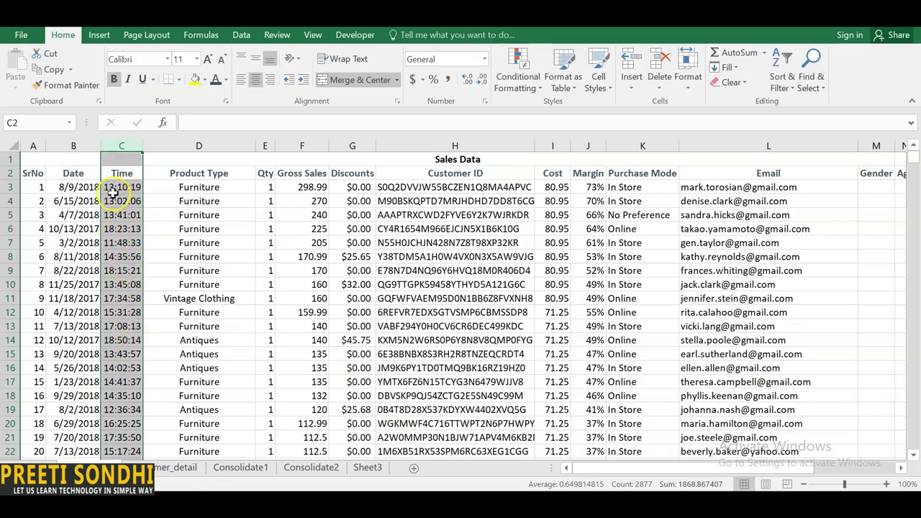
click(208, 146)
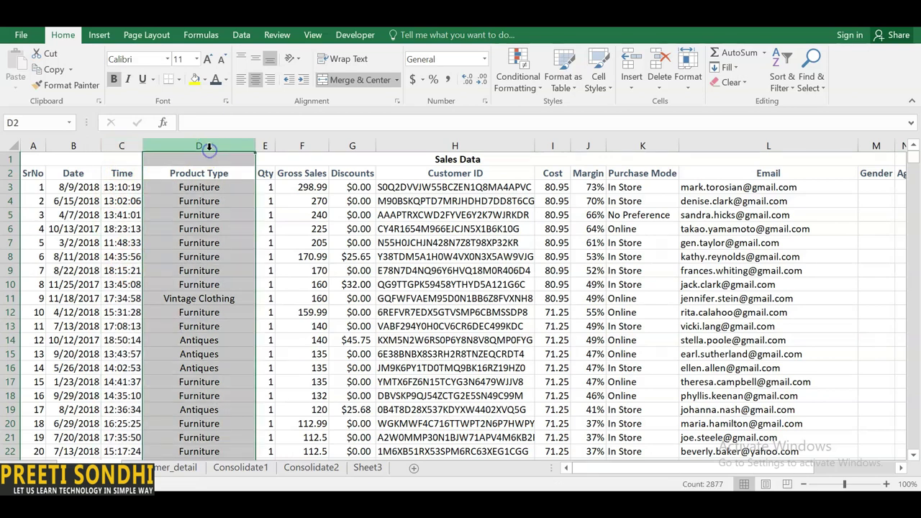
click(267, 146)
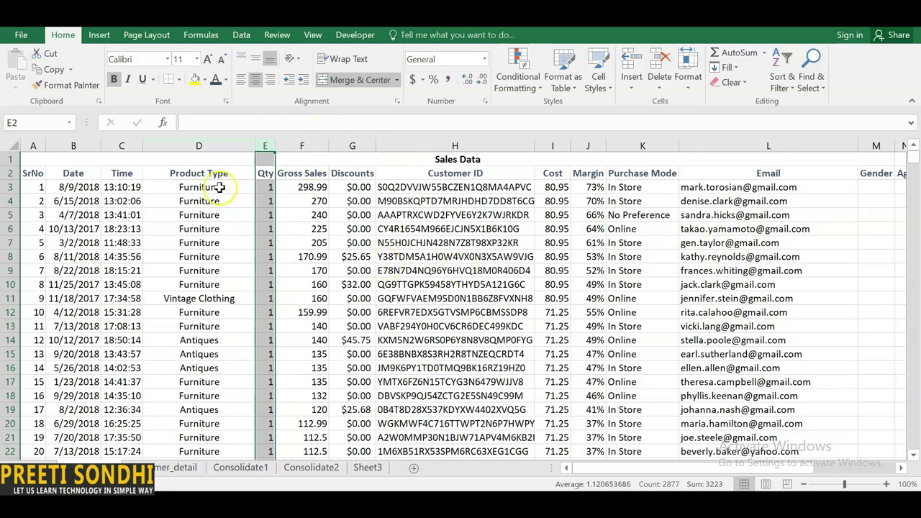
click(308, 146)
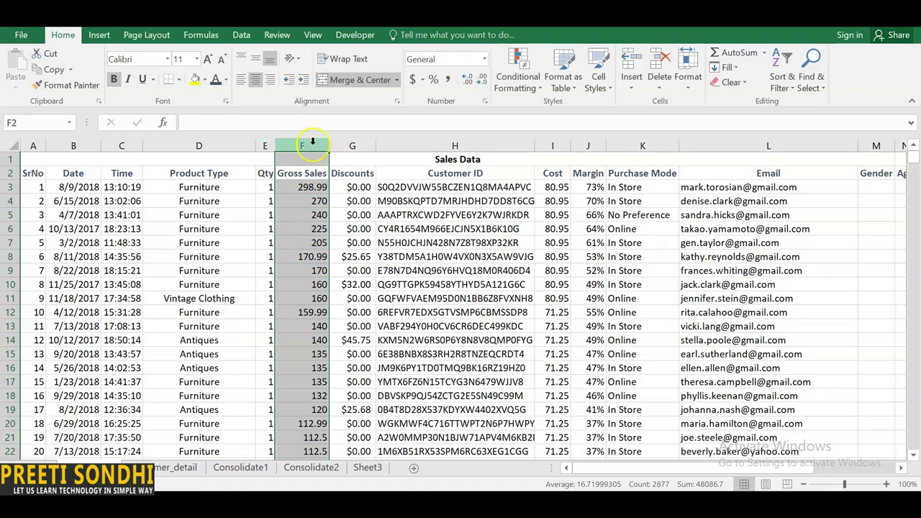
click(485, 59)
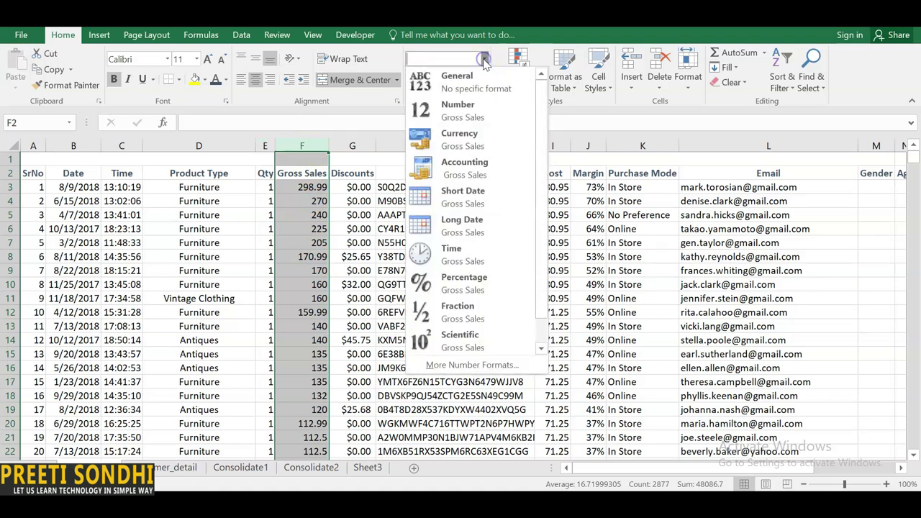
click(462, 137)
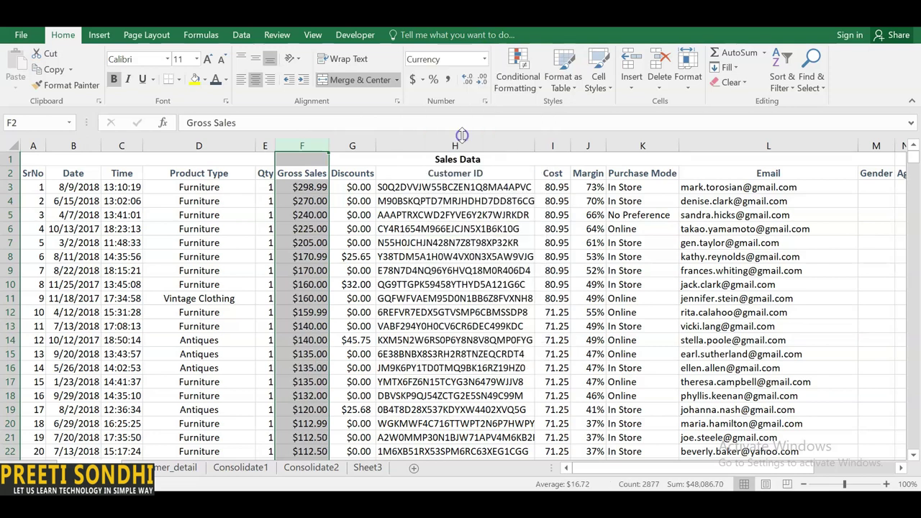
- Increase the Gross Sales column to three decimal places and reduce it back to two
click(423, 80)
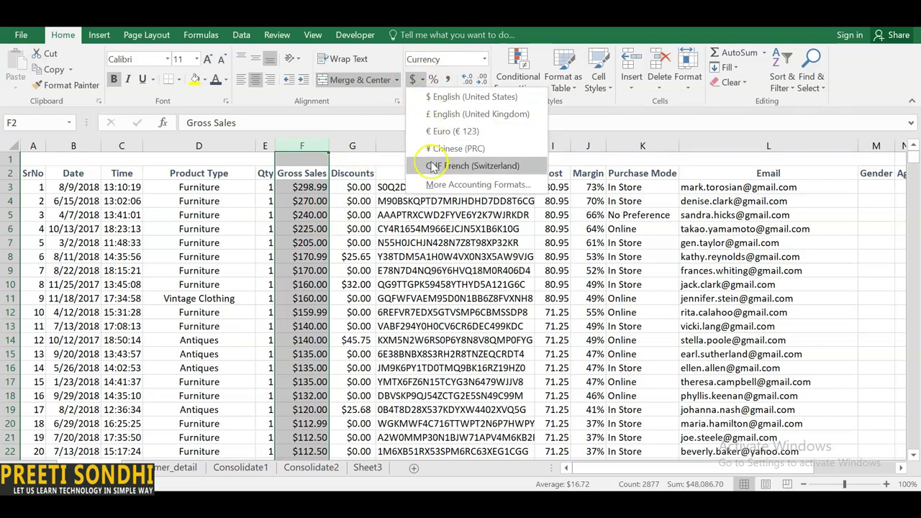
click(378, 132)
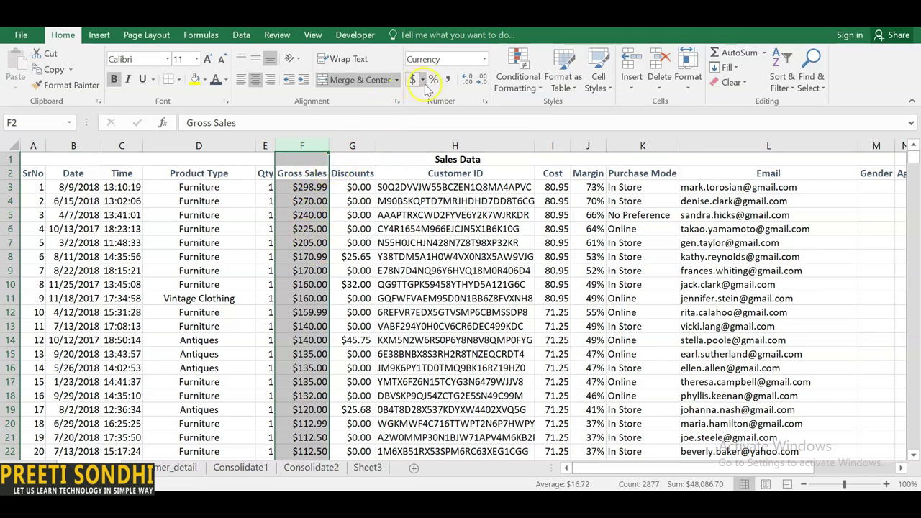
click(469, 81)
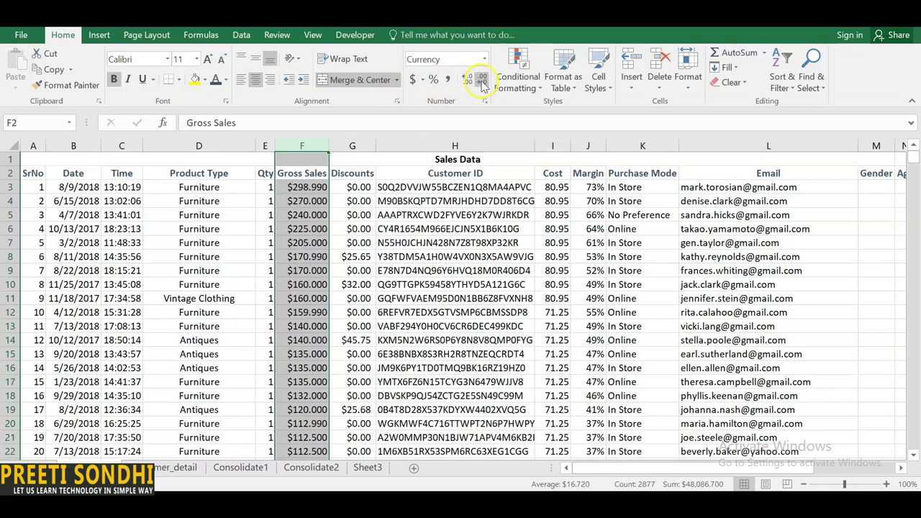
click(481, 80)
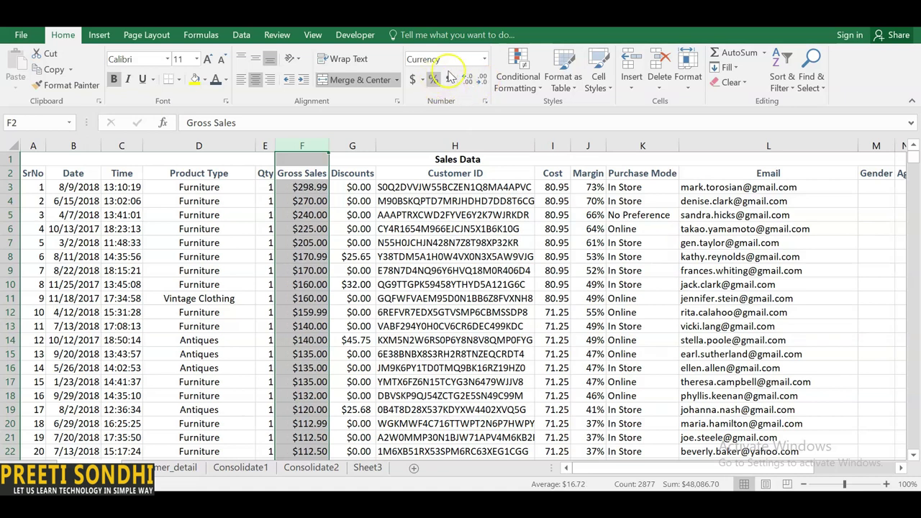
- Apply the Currency number format to the whole Cost column
click(357, 146)
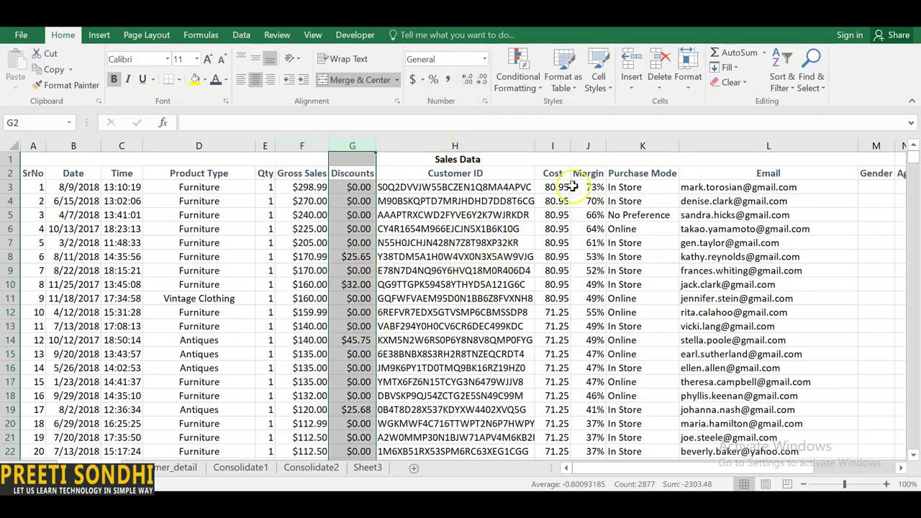
click(553, 145)
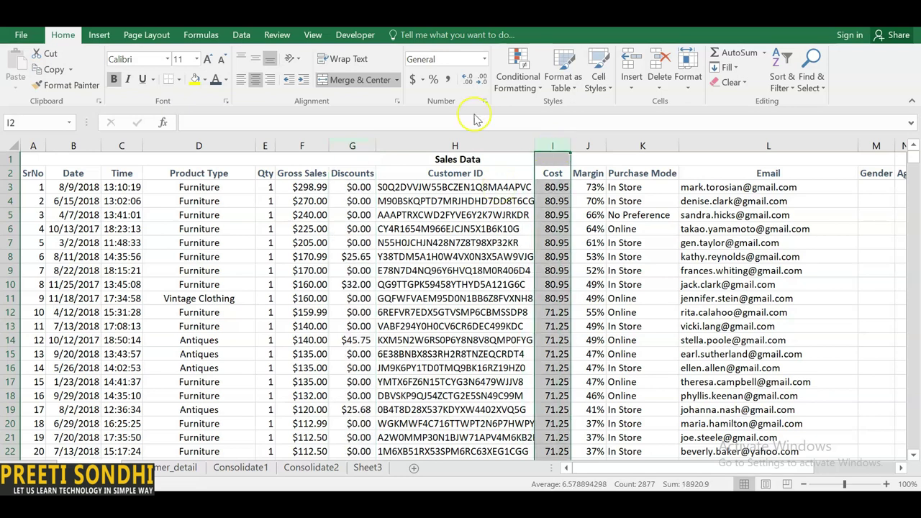
click(484, 59)
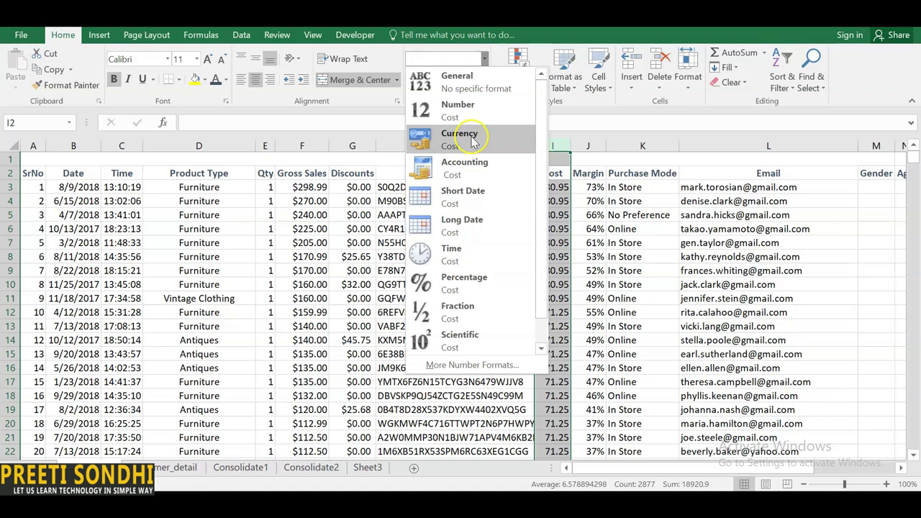
click(474, 142)
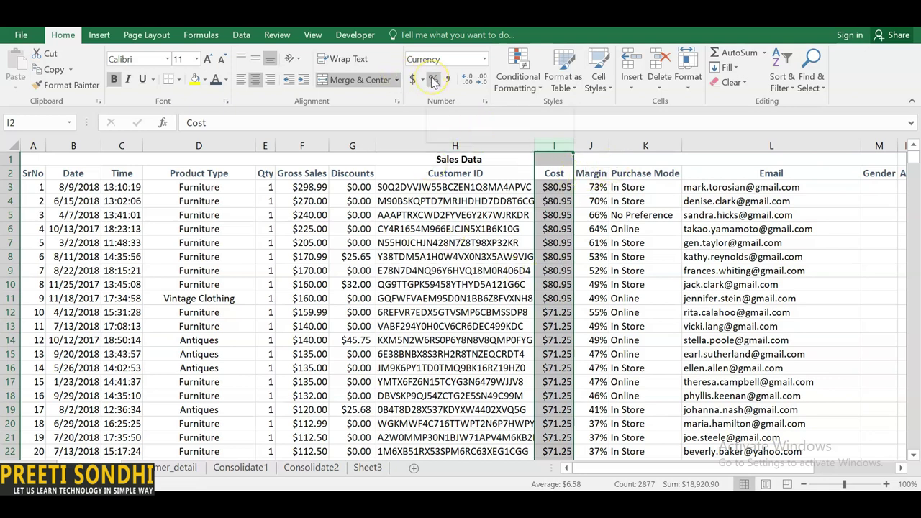
click(594, 144)
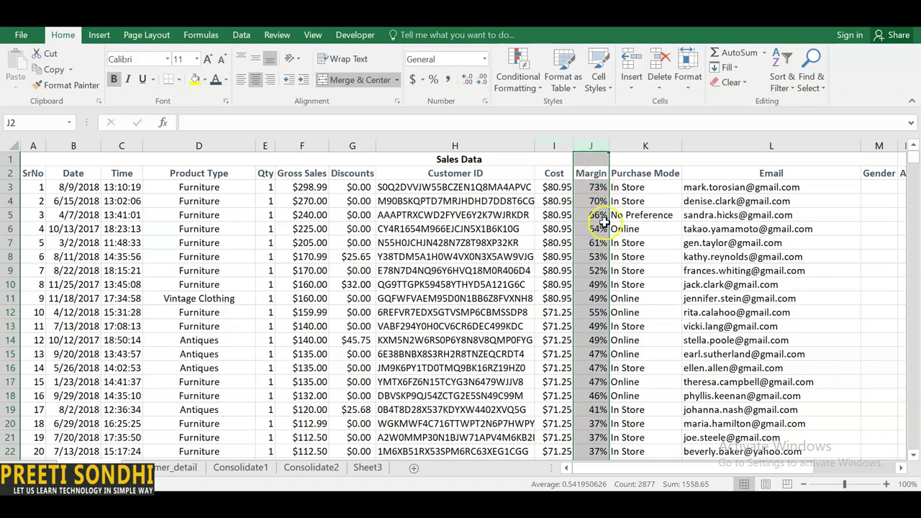
click(441, 79)
click(450, 78)
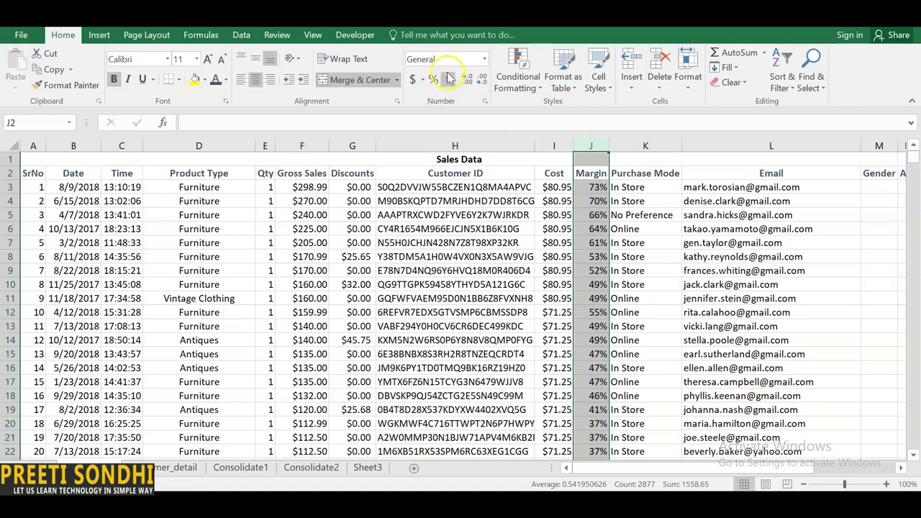
click(484, 59)
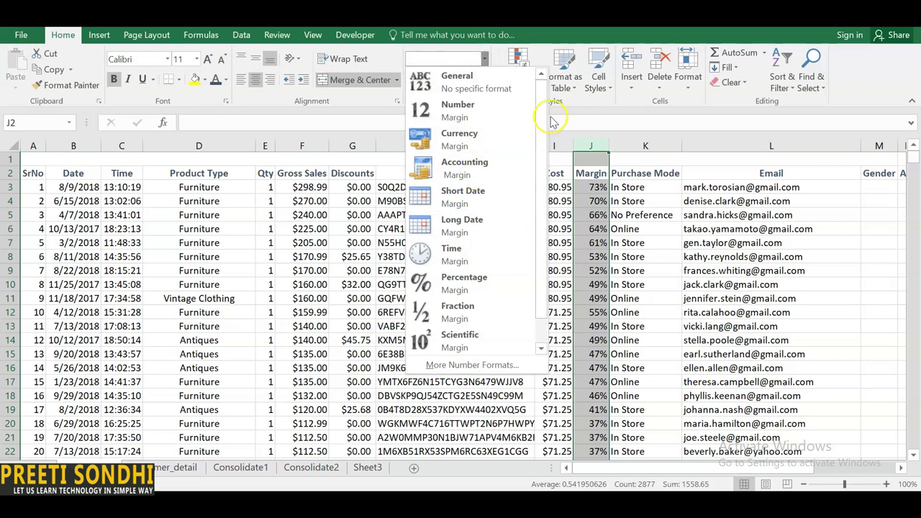
key(Escape)
key(ctrl+z)
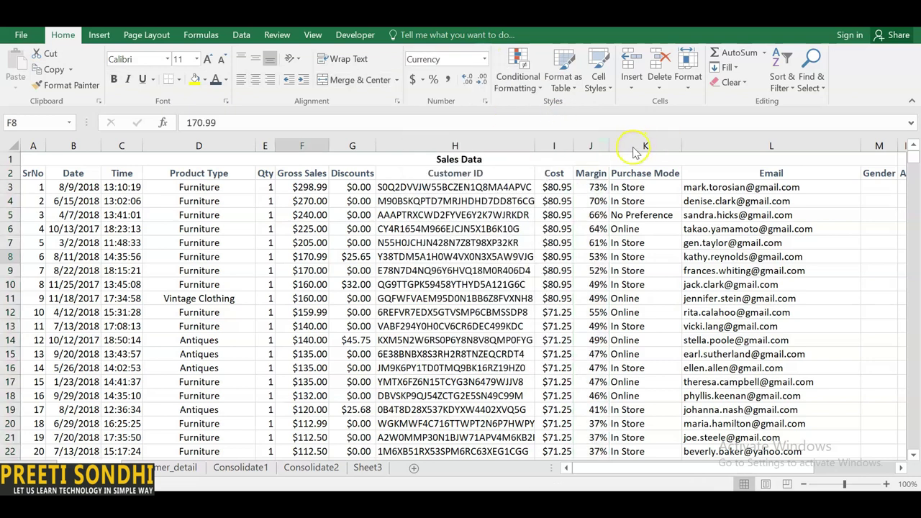
drag(635, 147, 742, 143)
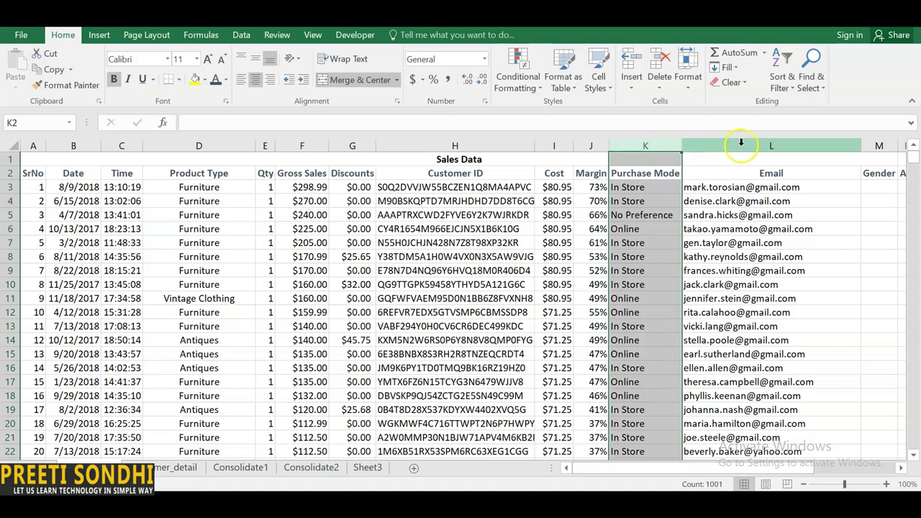
click(742, 142)
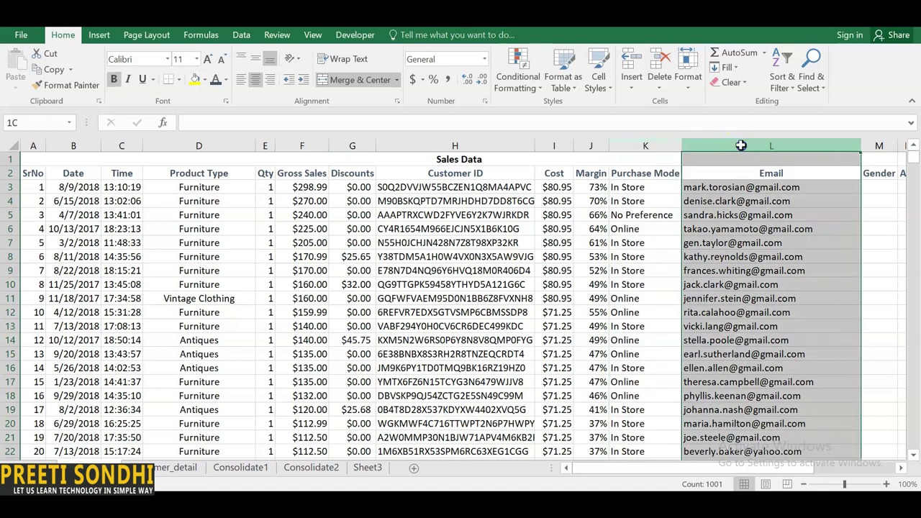
click(568, 87)
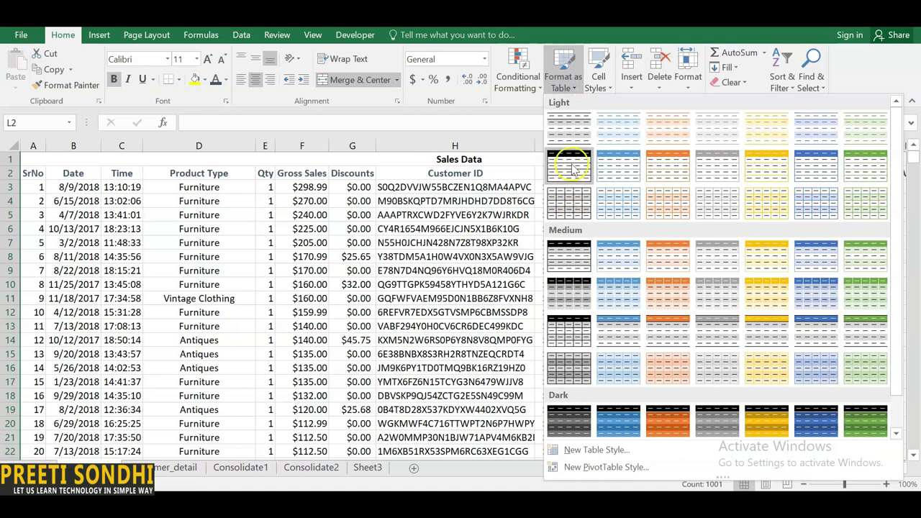
key(Escape)
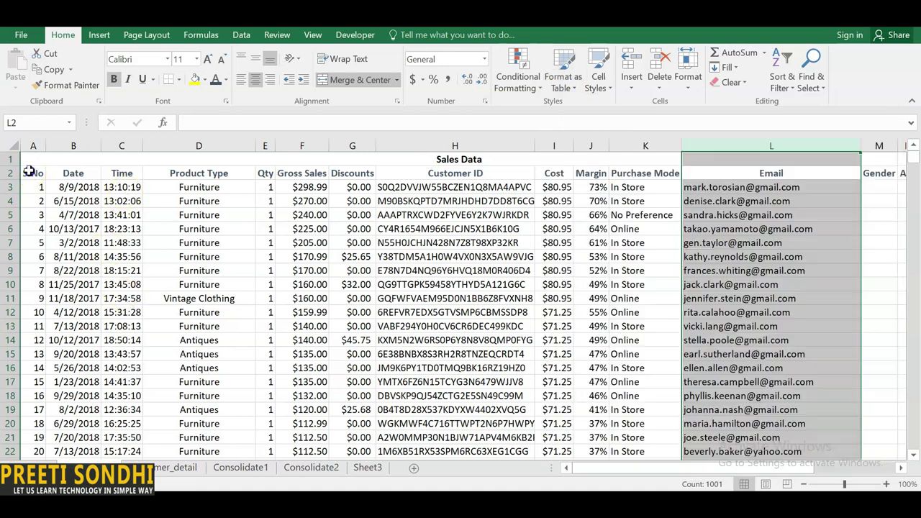
- Select the whole data range and examine the available table styles and conditional formatting rule options
click(29, 172)
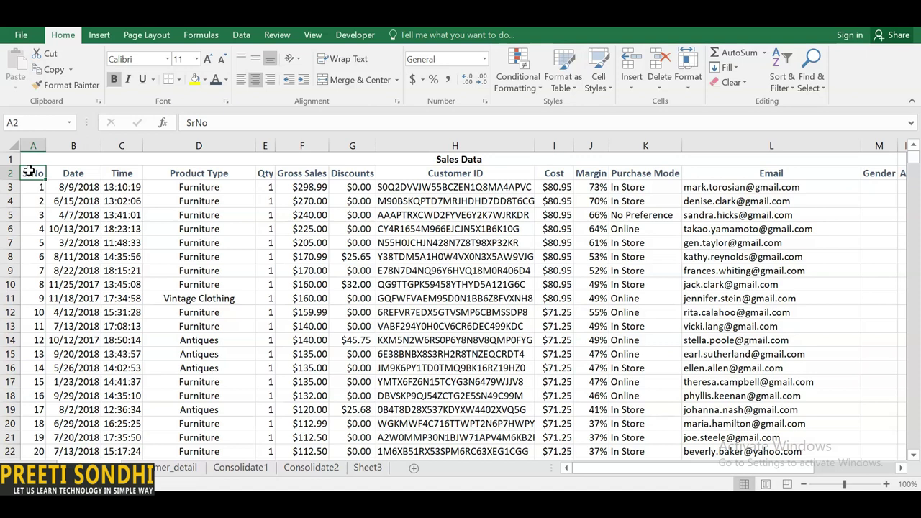
key(ctrl+a)
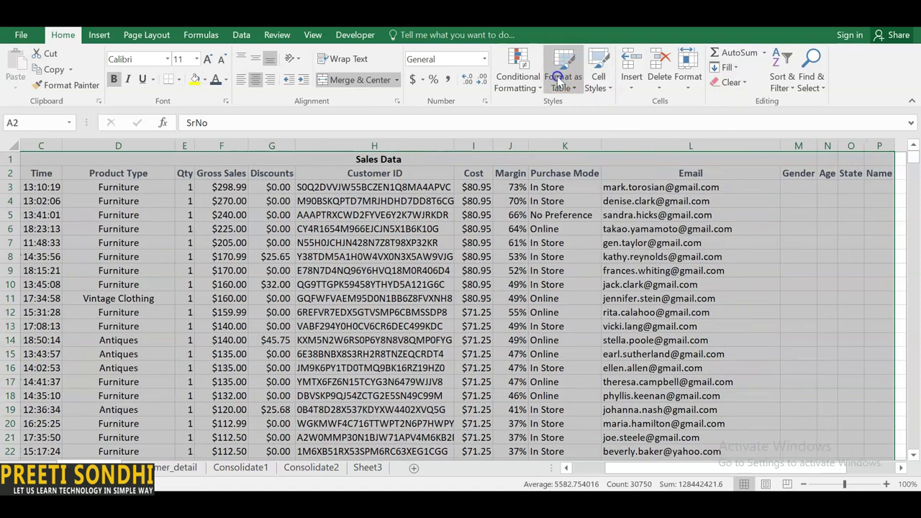
click(560, 79)
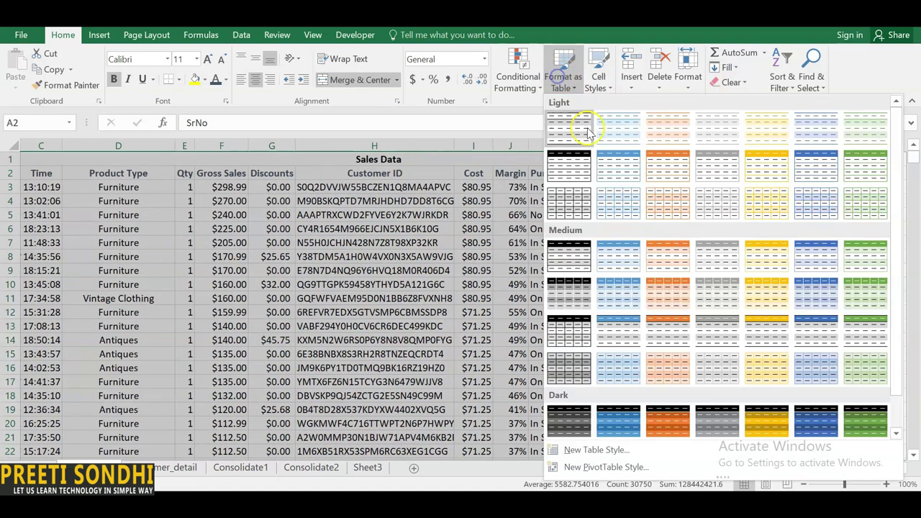
click(515, 111)
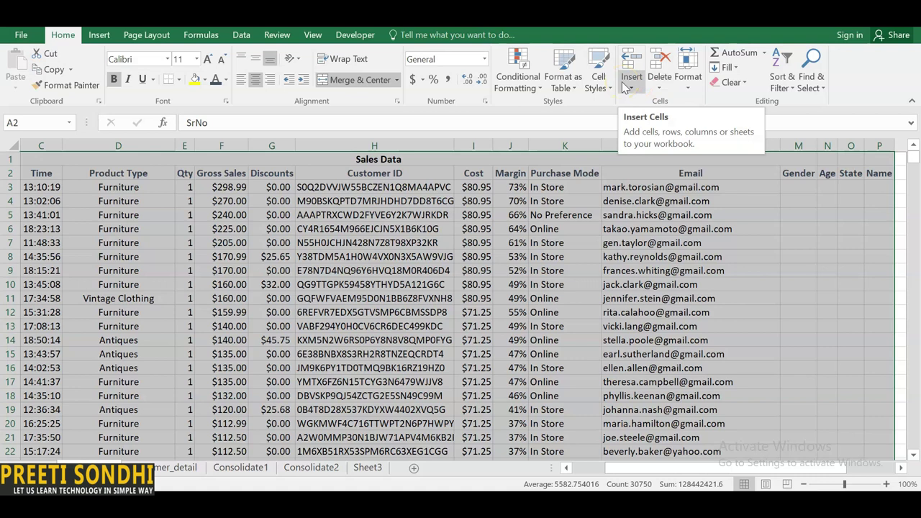
click(691, 83)
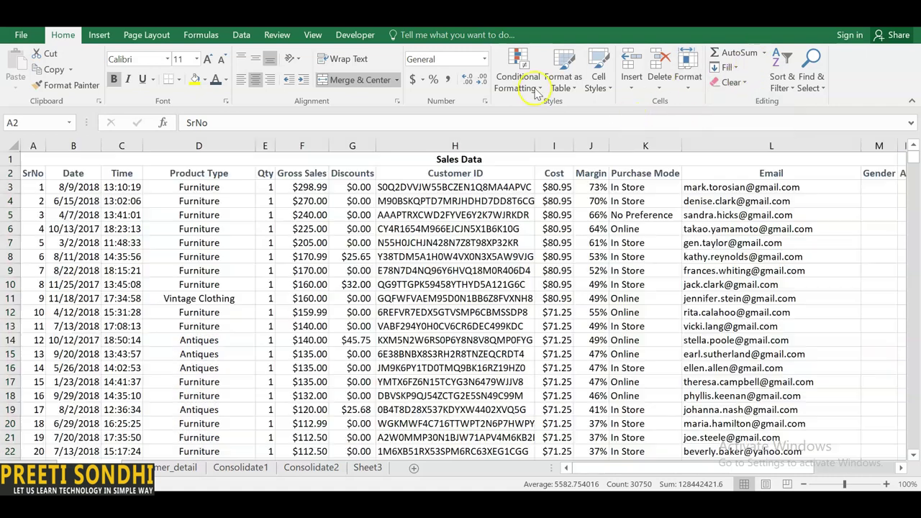
click(536, 90)
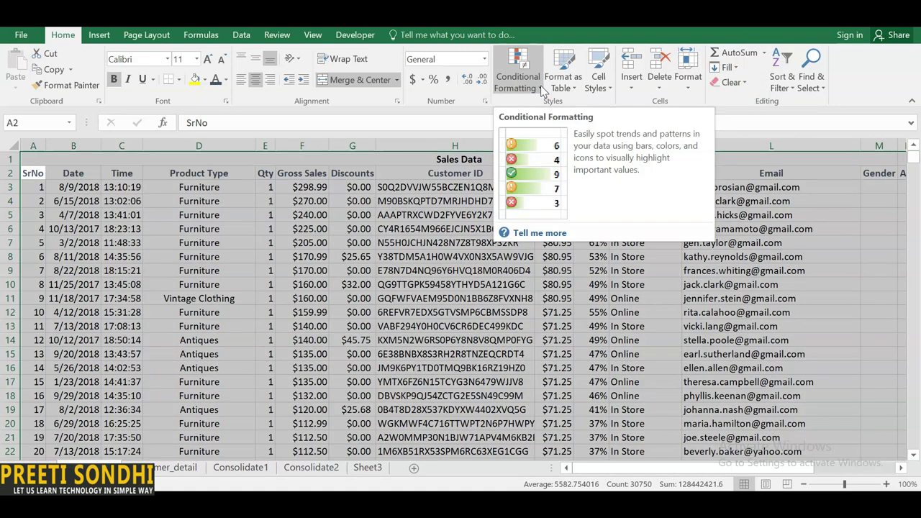
click(533, 89)
click(548, 114)
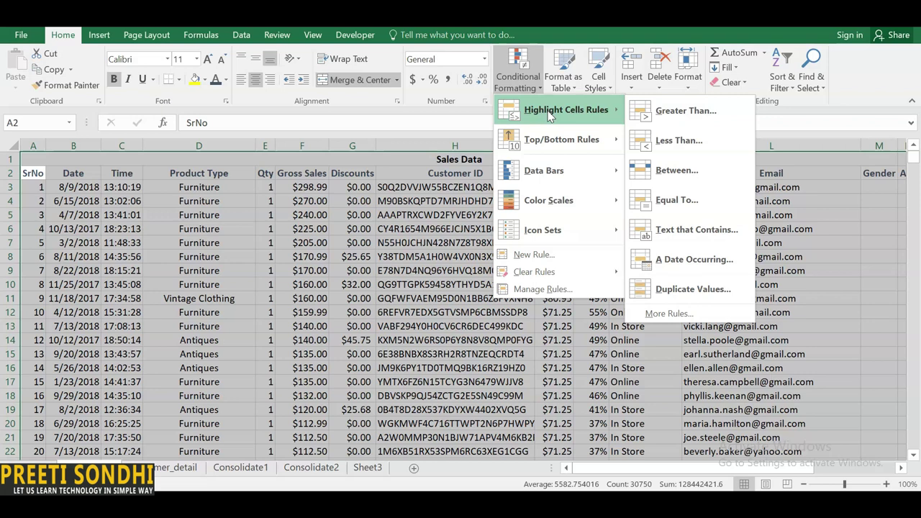
click(533, 251)
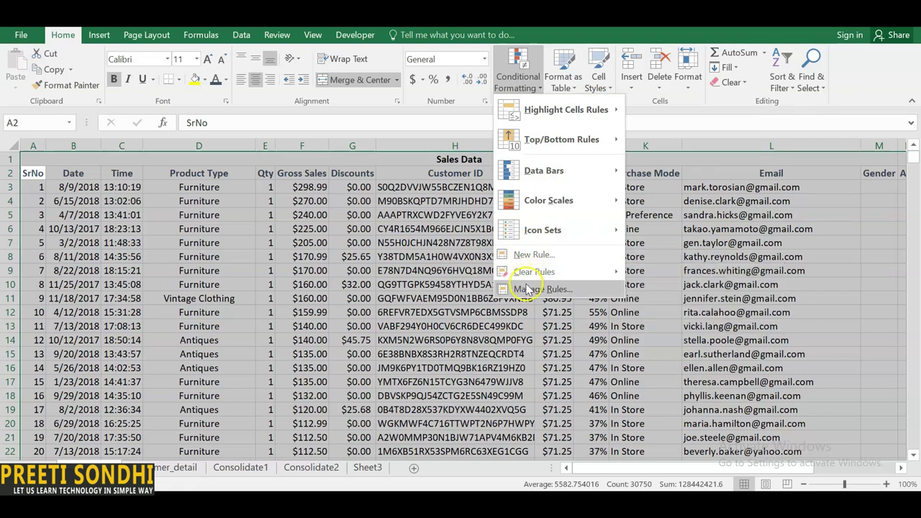
click(539, 268)
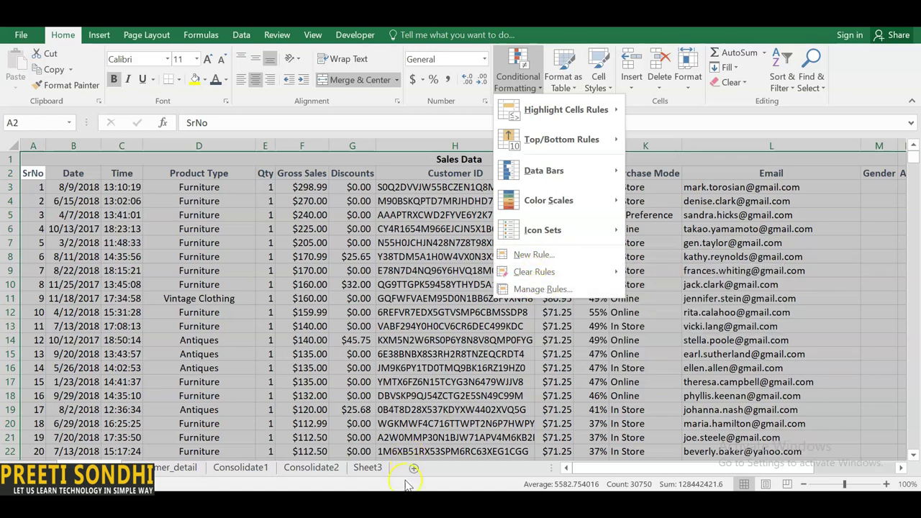
key(Escape)
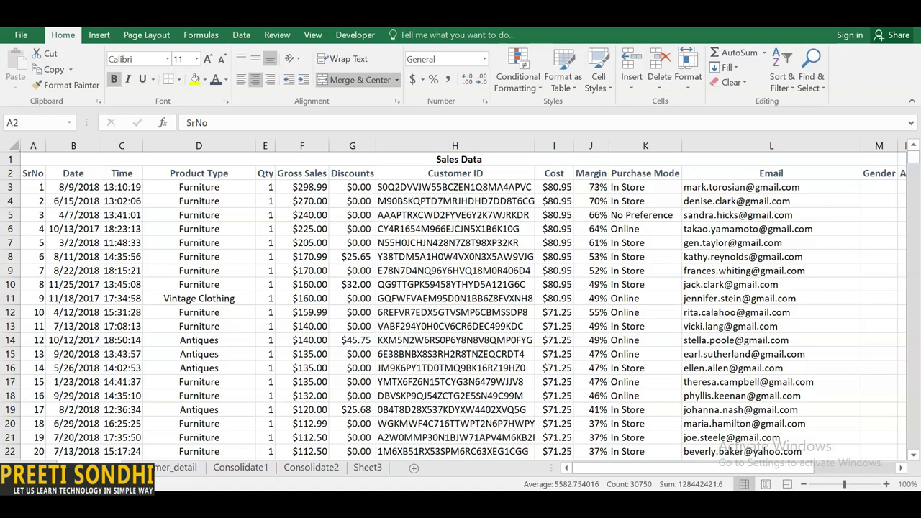
- Remove duplicates from the Customer ID column, continuing with the current selection only and marking the data as having headers
click(241, 34)
click(302, 271)
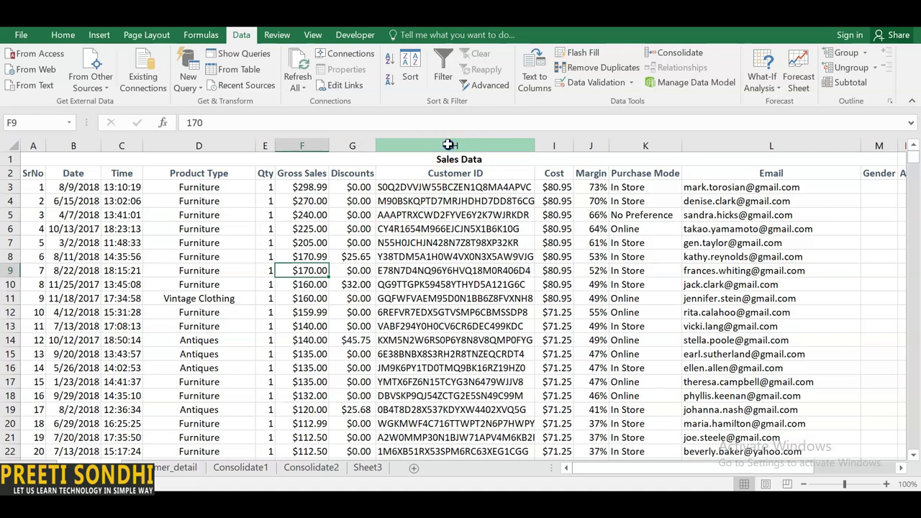
click(448, 145)
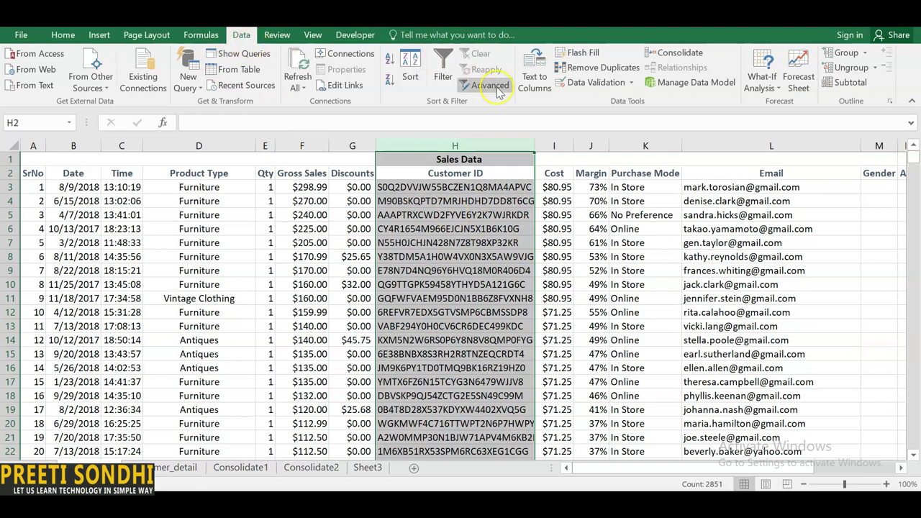
click(570, 69)
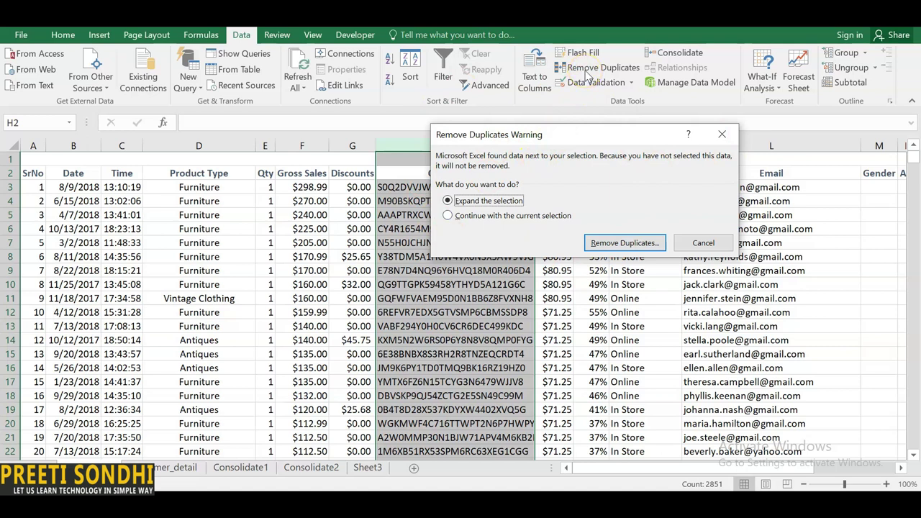
click(450, 217)
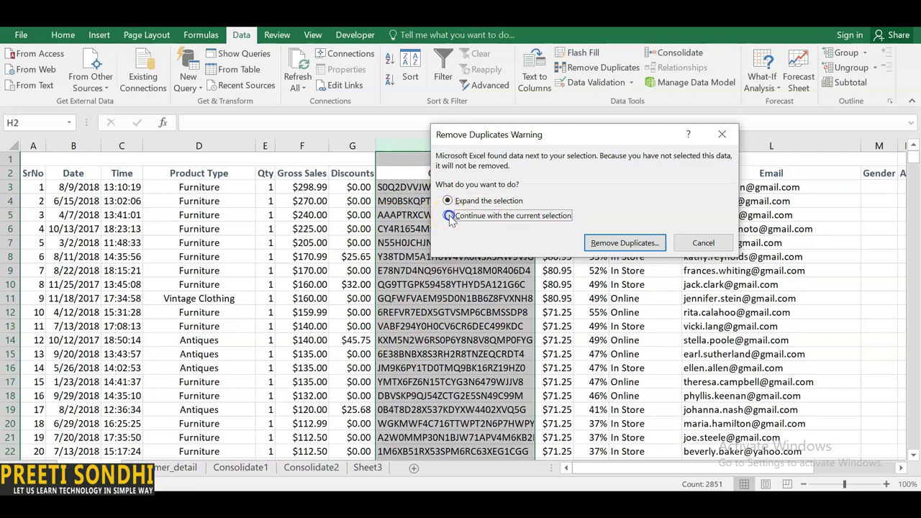
click(610, 245)
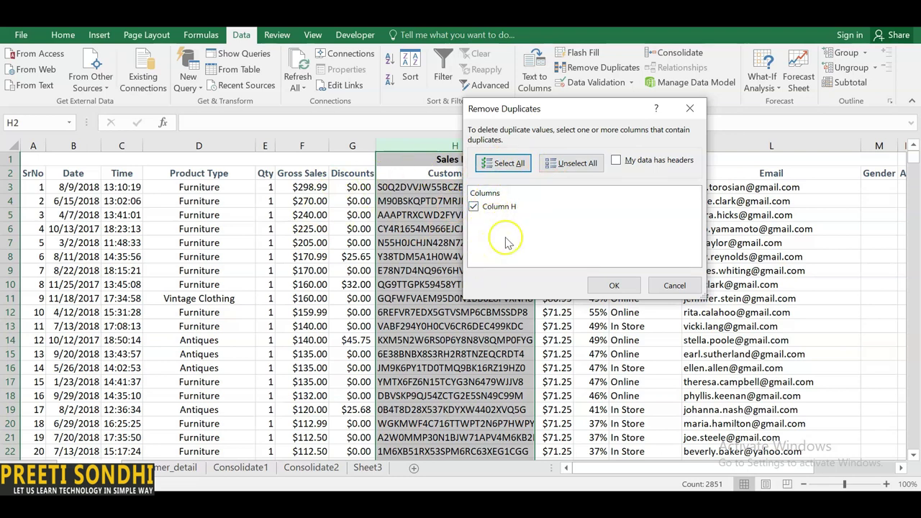
click(616, 161)
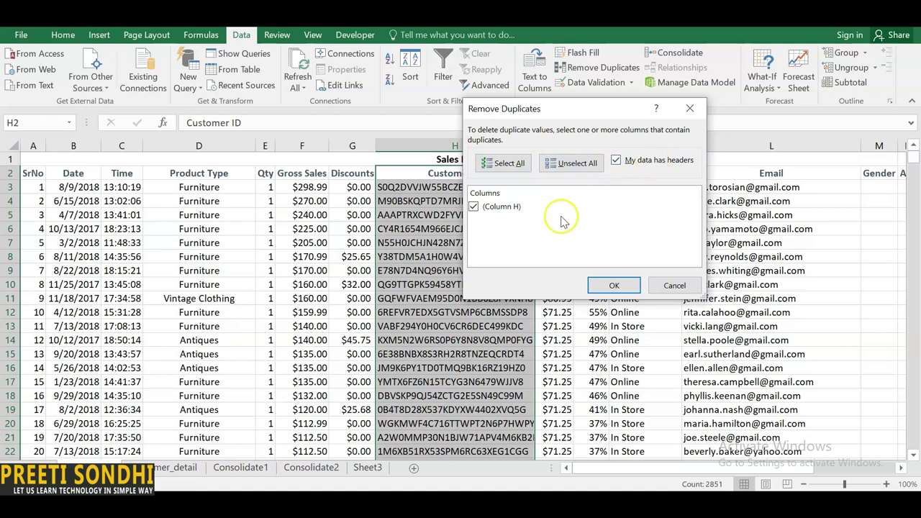
click(616, 161)
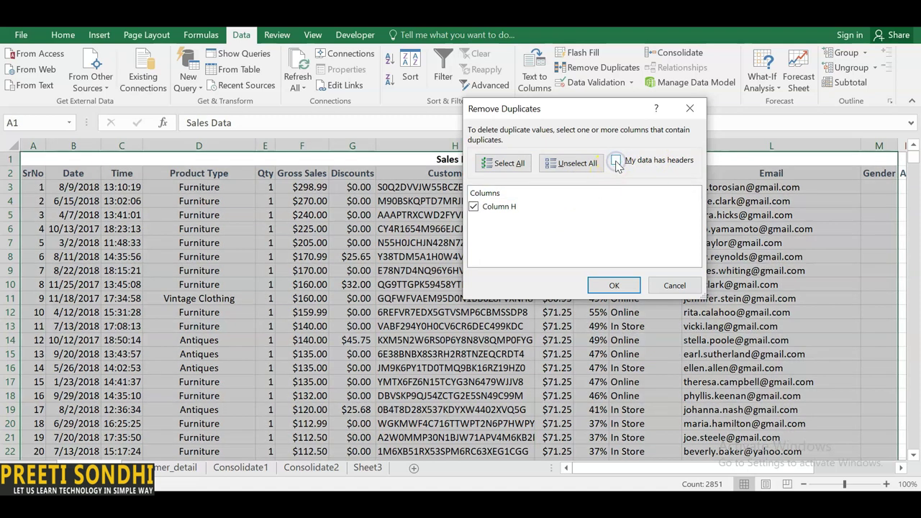
click(617, 163)
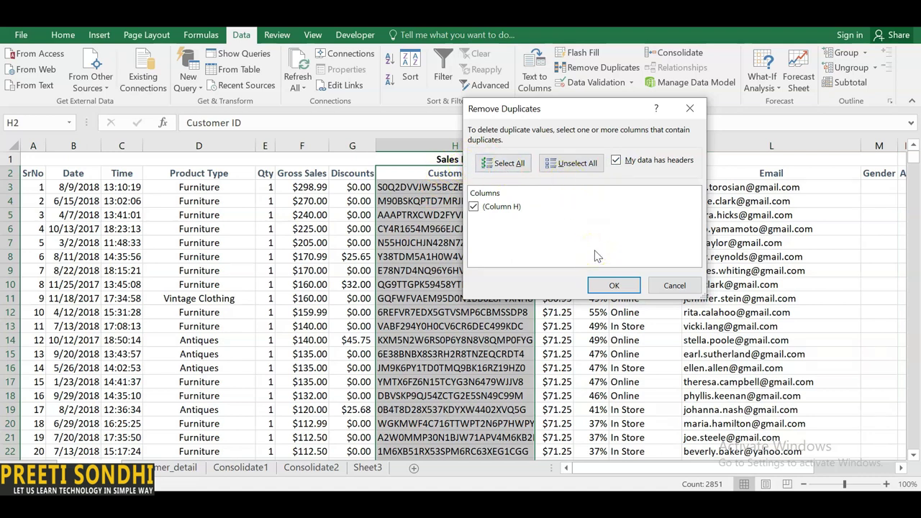
click(612, 287)
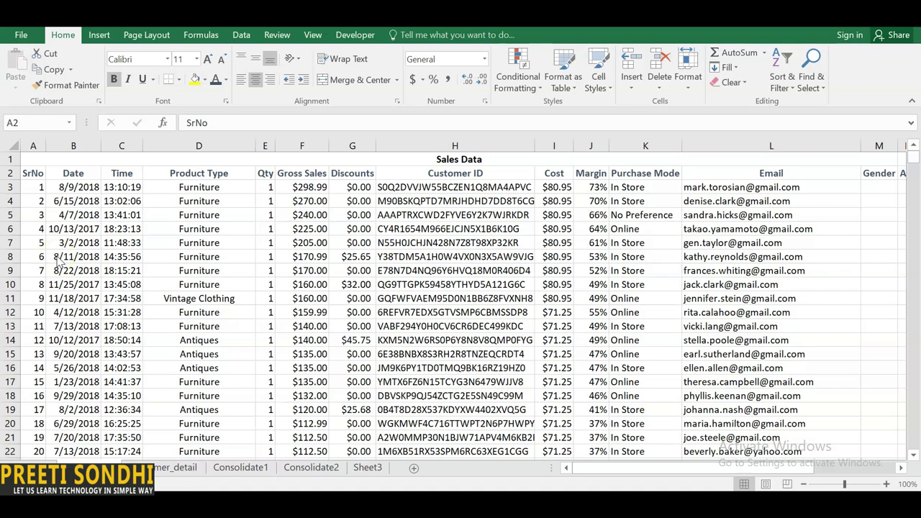
- Select the whole data range for a custom sort and mark the data as having headers
click(32, 173)
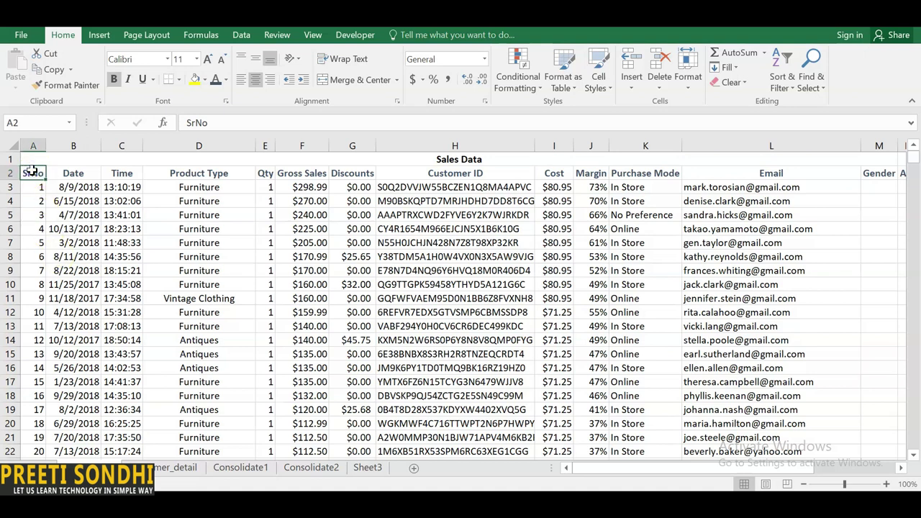
click(241, 36)
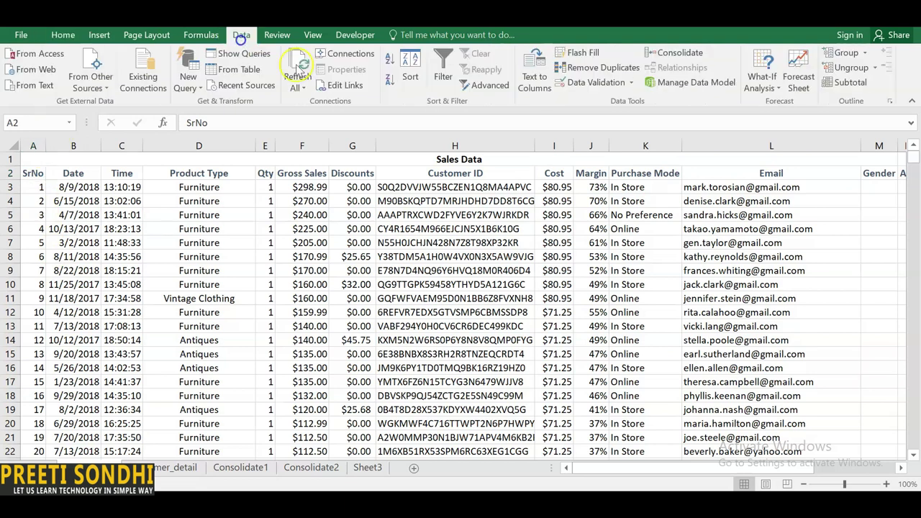
click(410, 69)
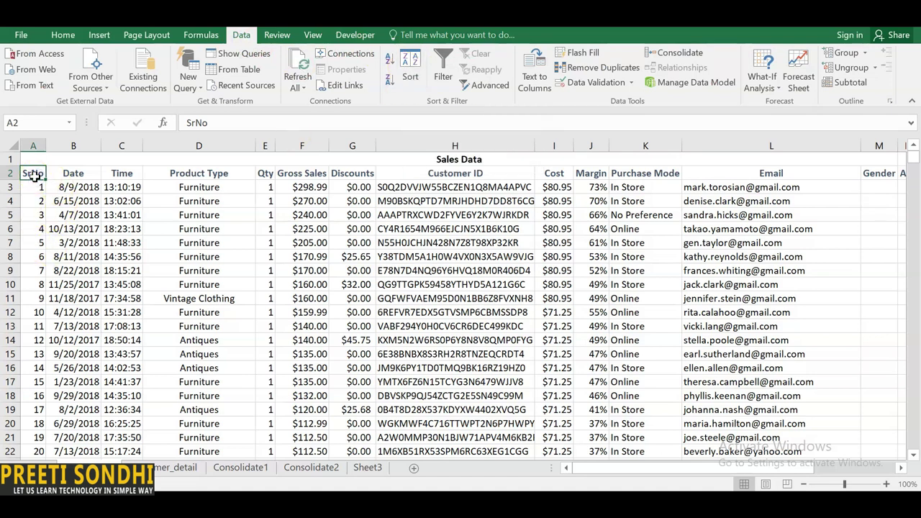
key(ctrl+a)
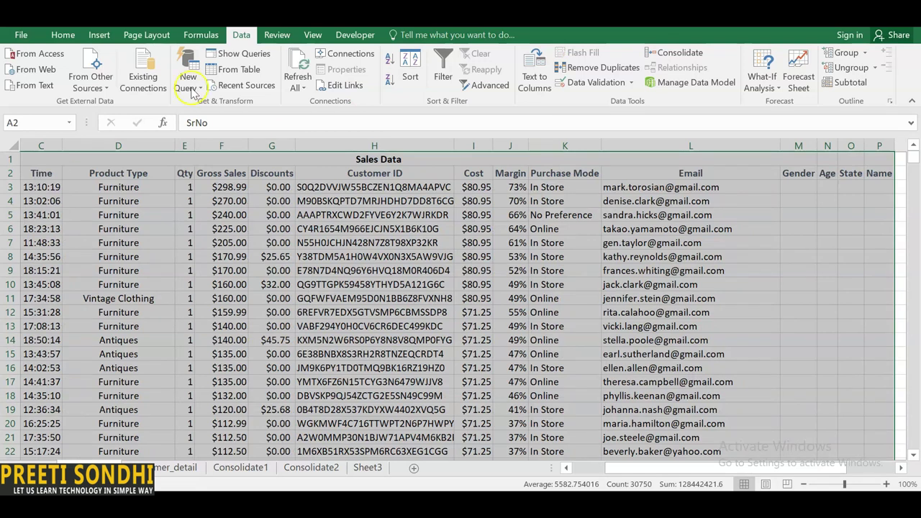
click(409, 65)
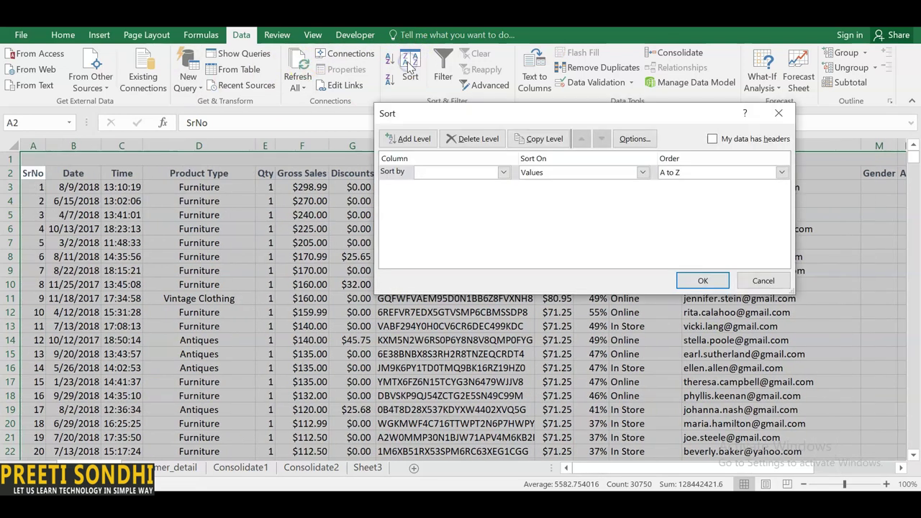
click(714, 139)
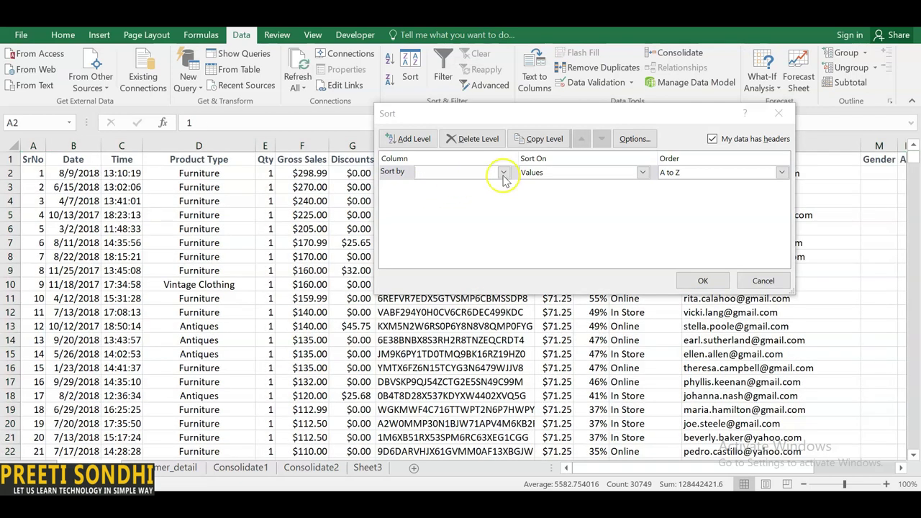
- Sort the records by Gross Sales values from largest to smallest
click(503, 172)
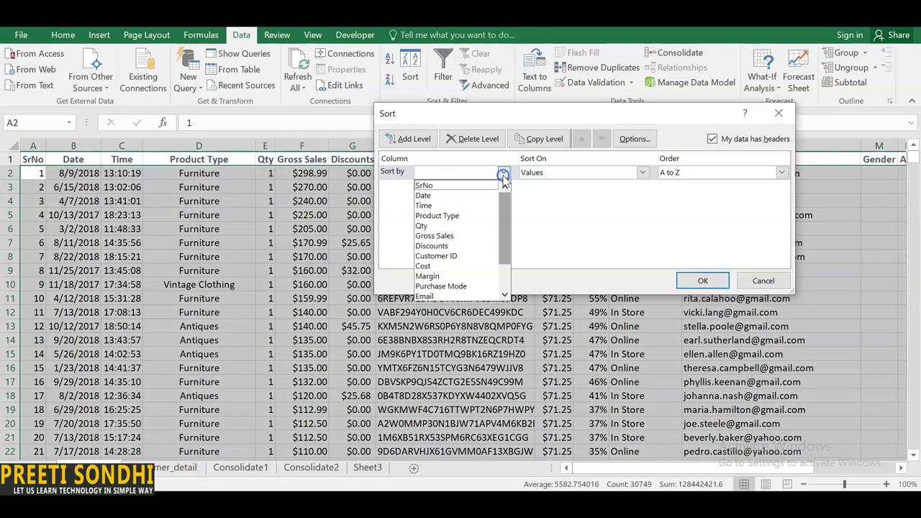
mouse_move(504, 191)
mouse_down()
mouse_move(505, 256)
mouse_move(502, 192)
mouse_up()
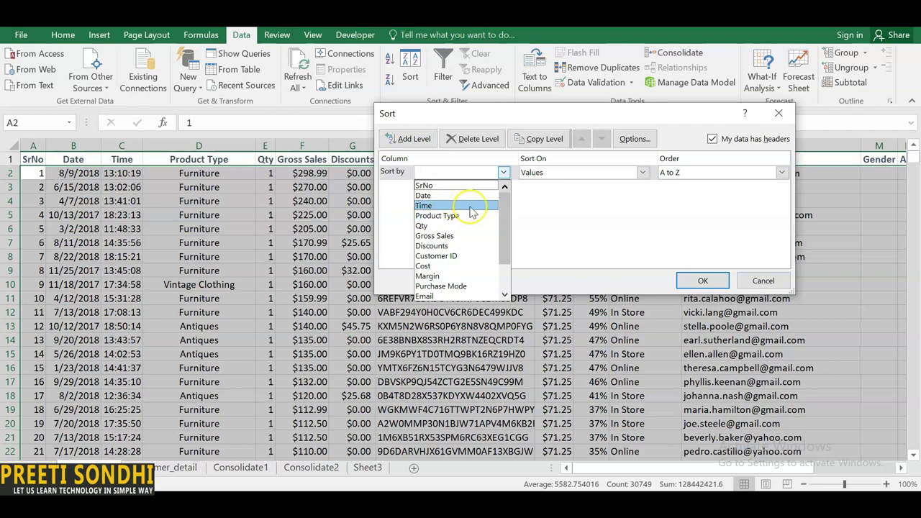
mouse_move(500, 206)
mouse_down()
mouse_move(504, 247)
mouse_move(504, 189)
mouse_up()
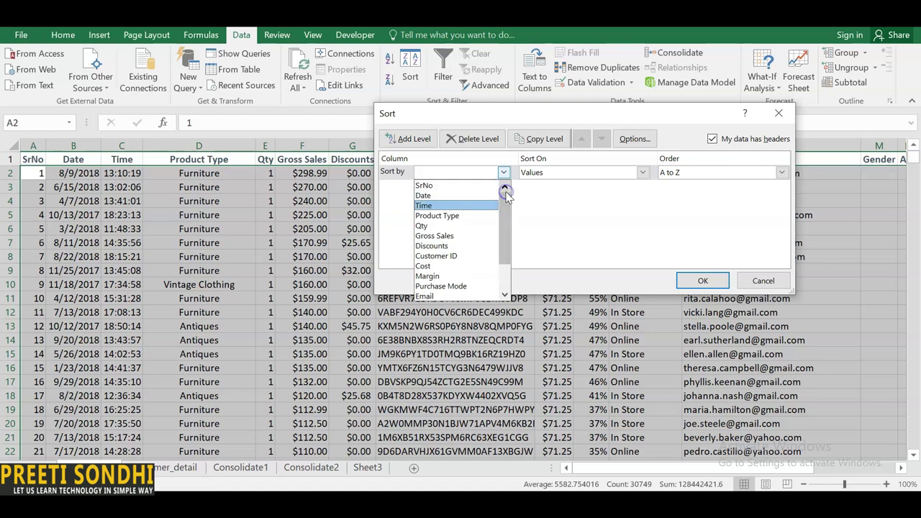
click(425, 236)
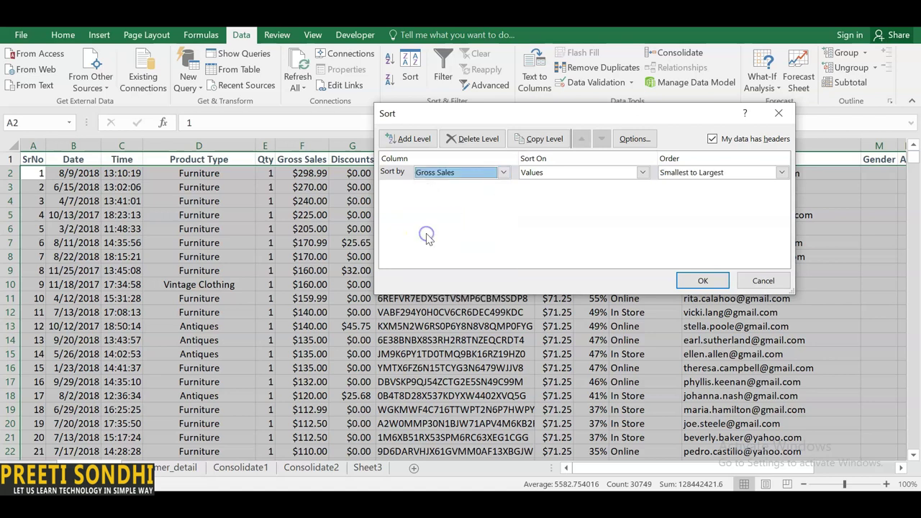
click(782, 172)
click(738, 195)
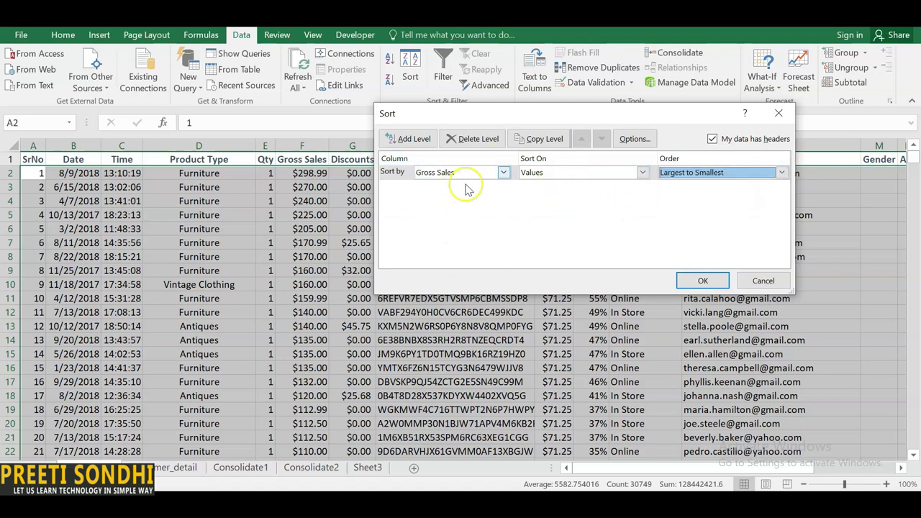
click(702, 281)
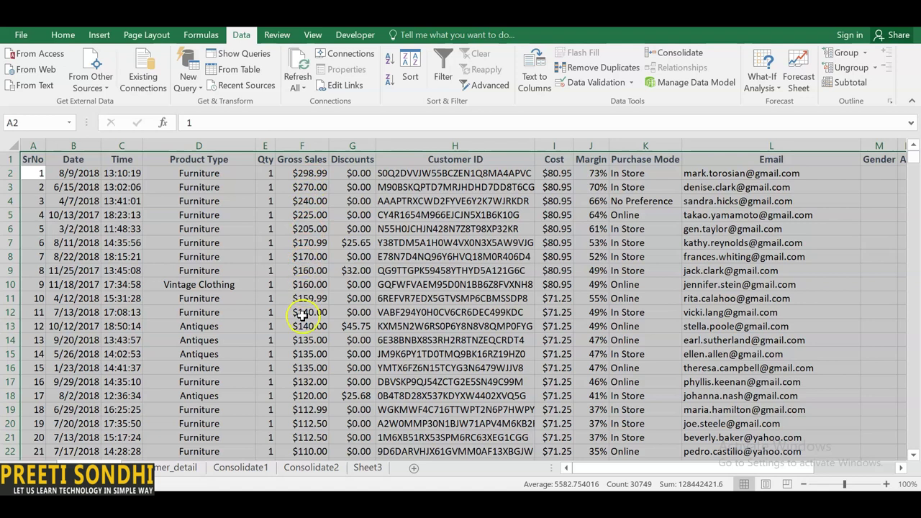
- Add a second sort level by Date values, oldest to newest, below Gross Sales and apply the sort
click(417, 69)
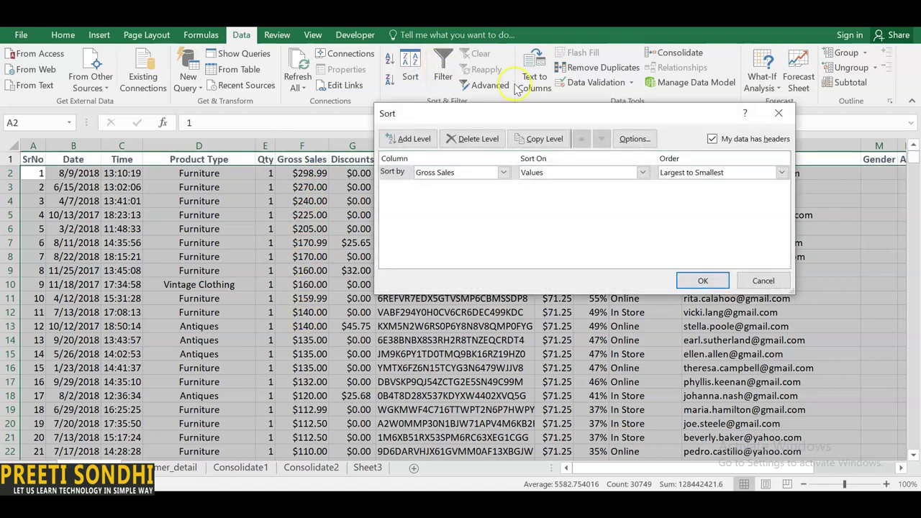
click(407, 138)
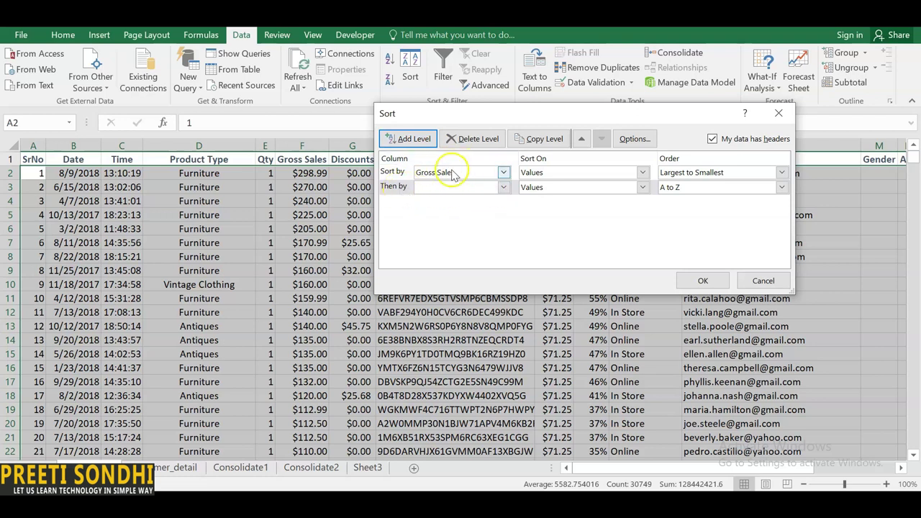
click(503, 189)
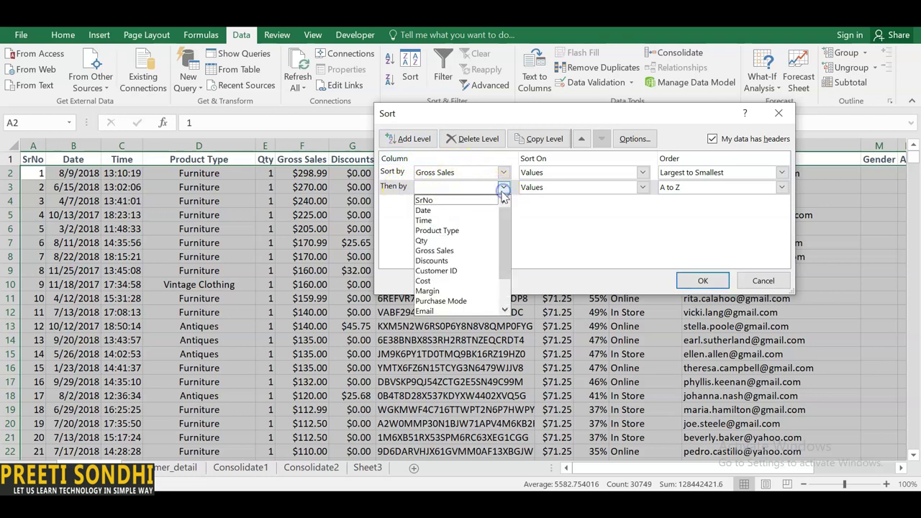
click(481, 210)
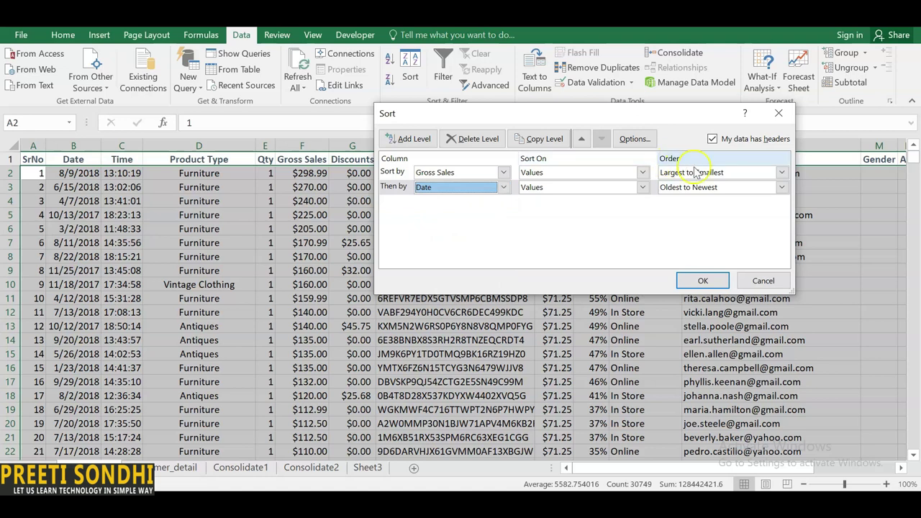
click(703, 281)
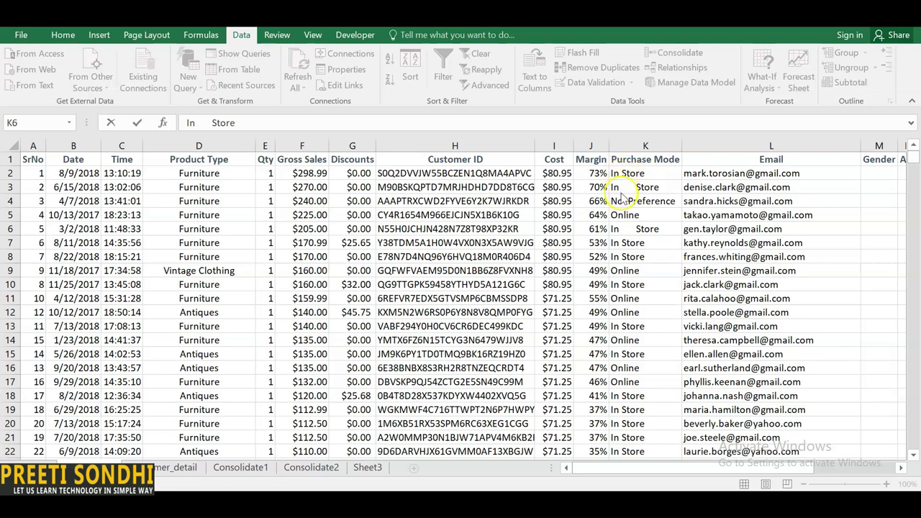
- Examine the spacing between the words in Purchase Mode cells K3 and K6
click(635, 229)
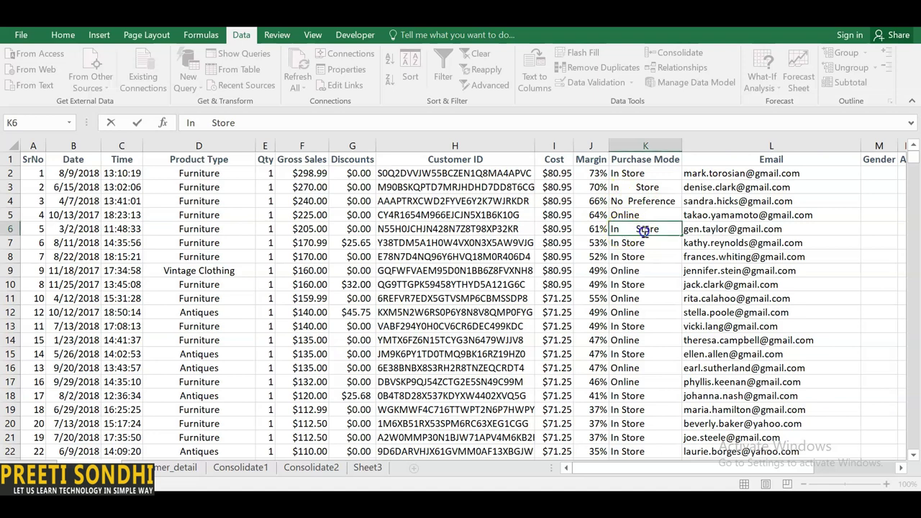
click(631, 187)
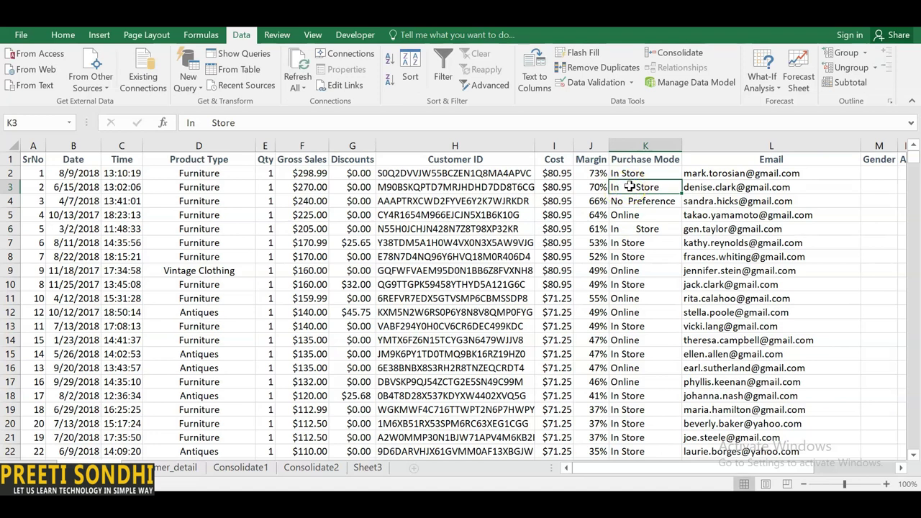
key(F2)
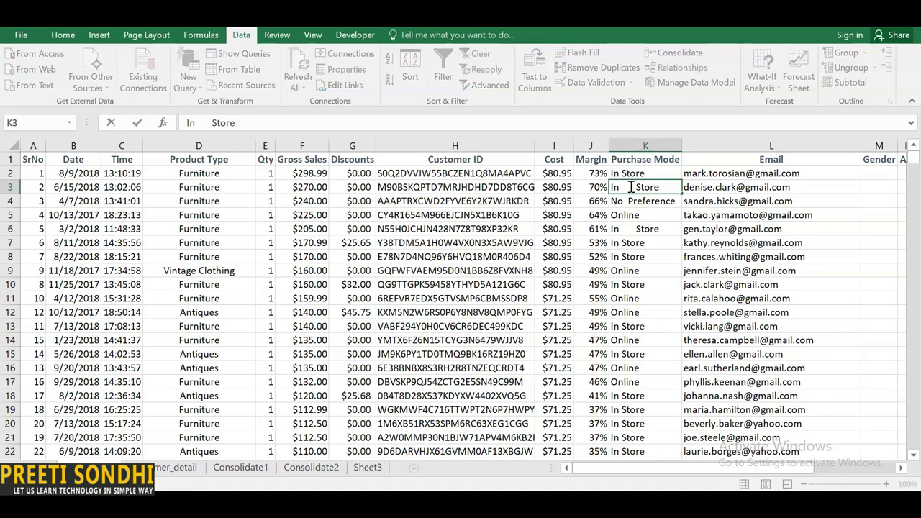
click(638, 230)
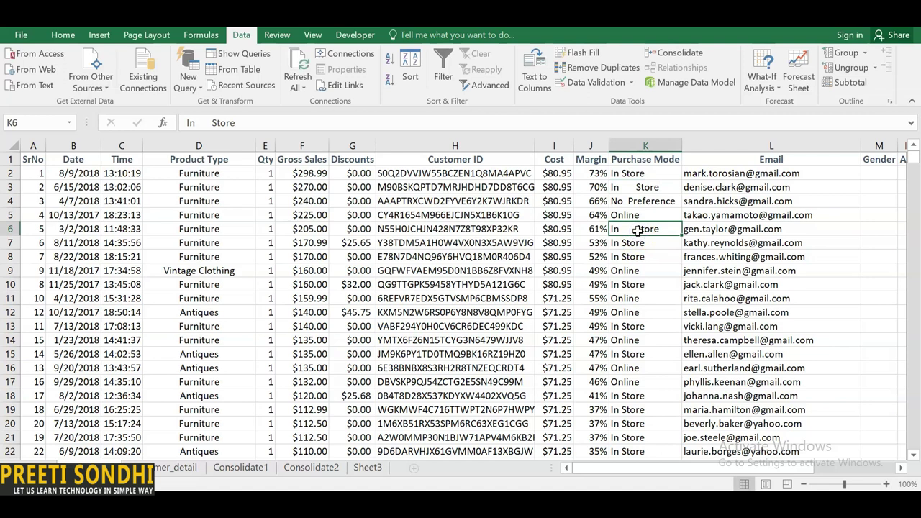
key(F2)
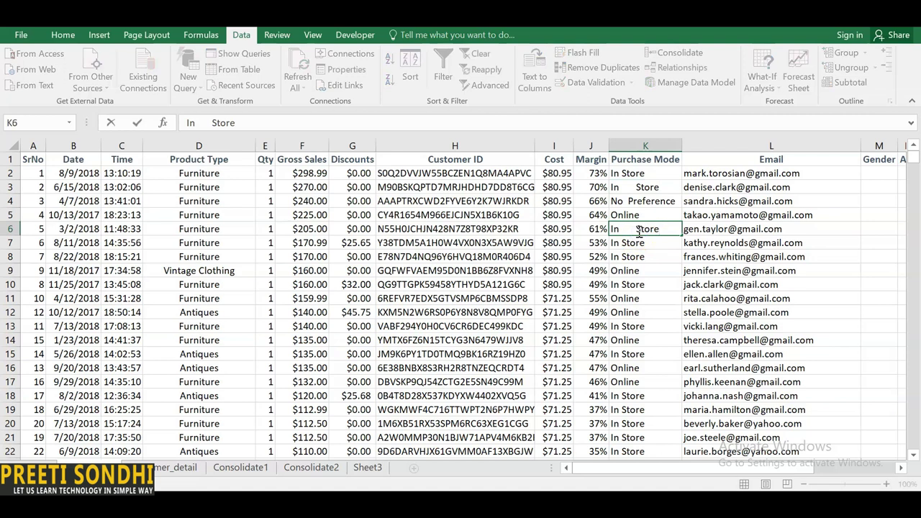
click(631, 187)
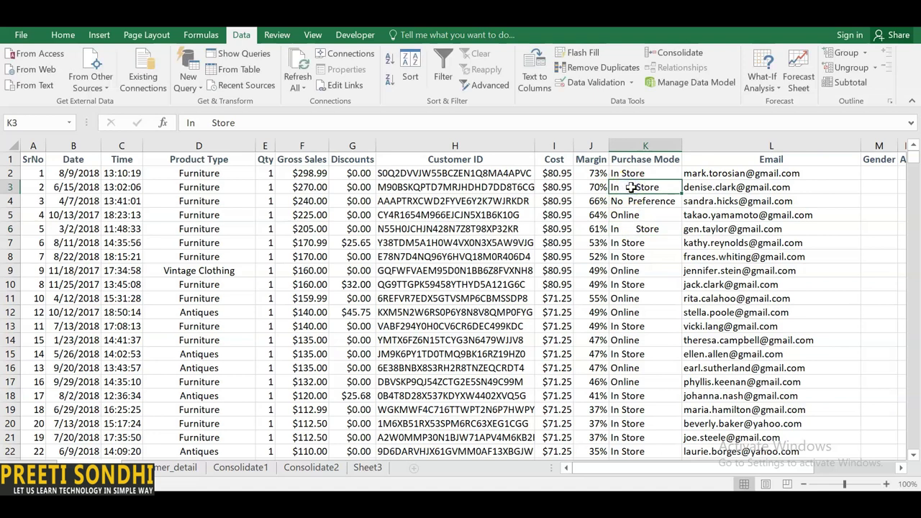
key(F2)
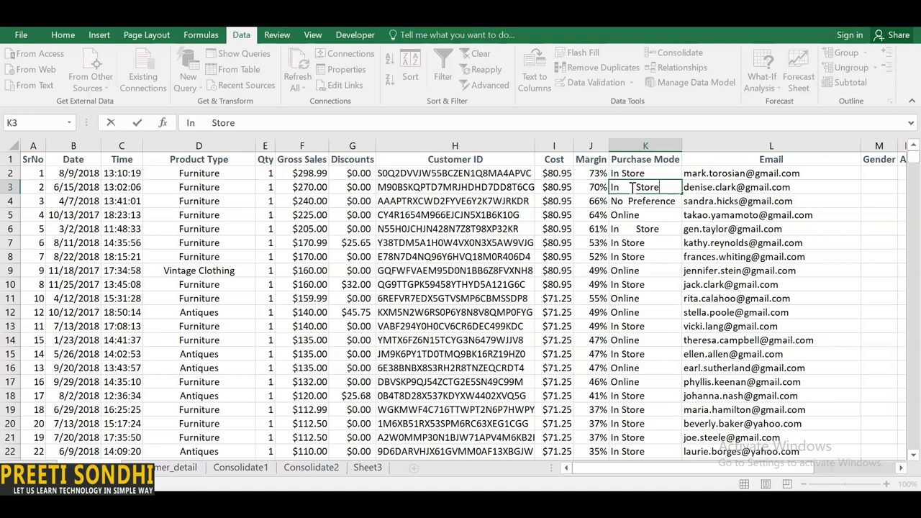
- Enter the formula =TRIM(K3) in cell M3 to strip extra spaces from the Purchase Mode text
click(869, 188)
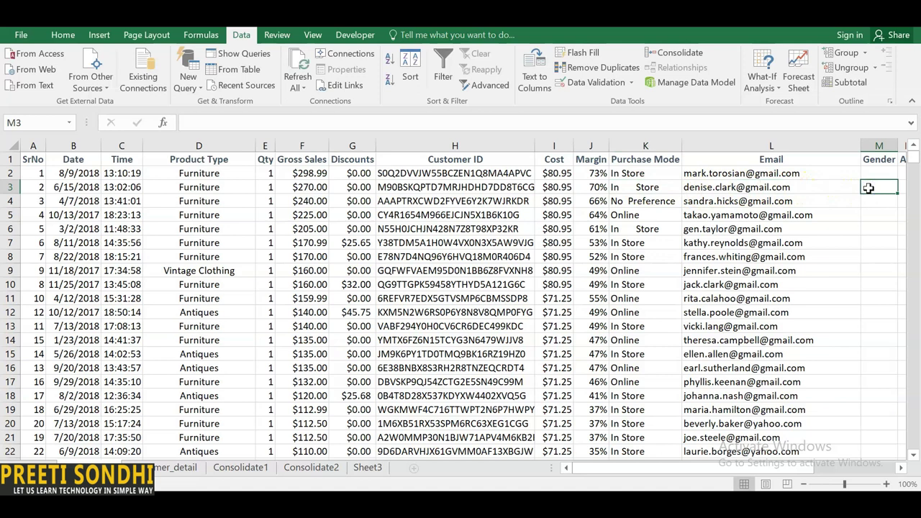
text(=trim)
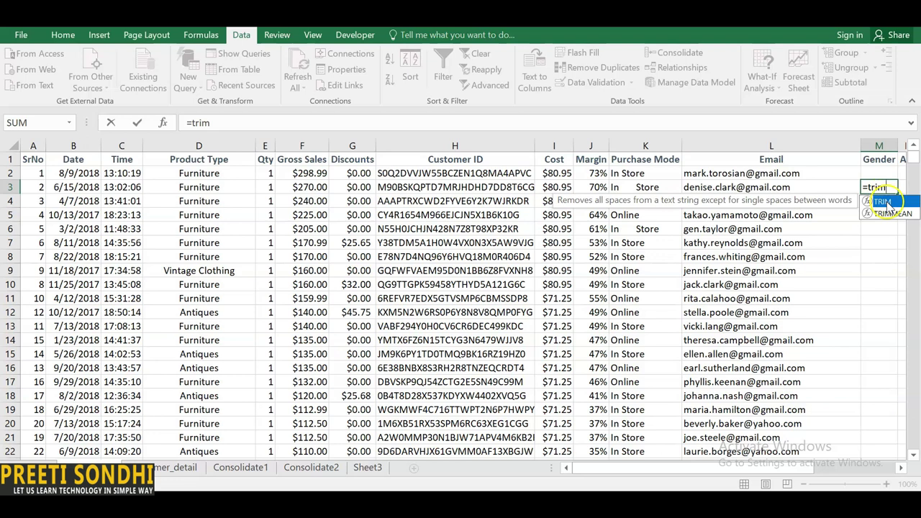
click(880, 205)
double_click(884, 204)
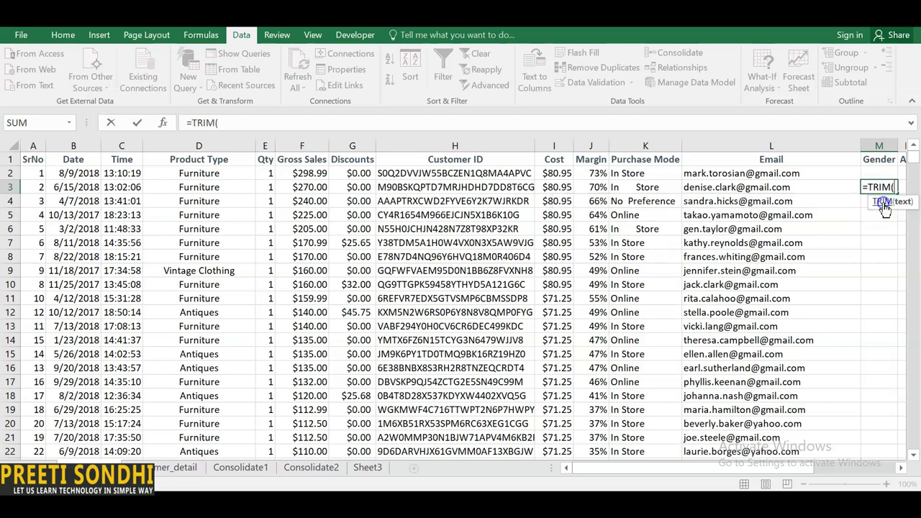
click(904, 204)
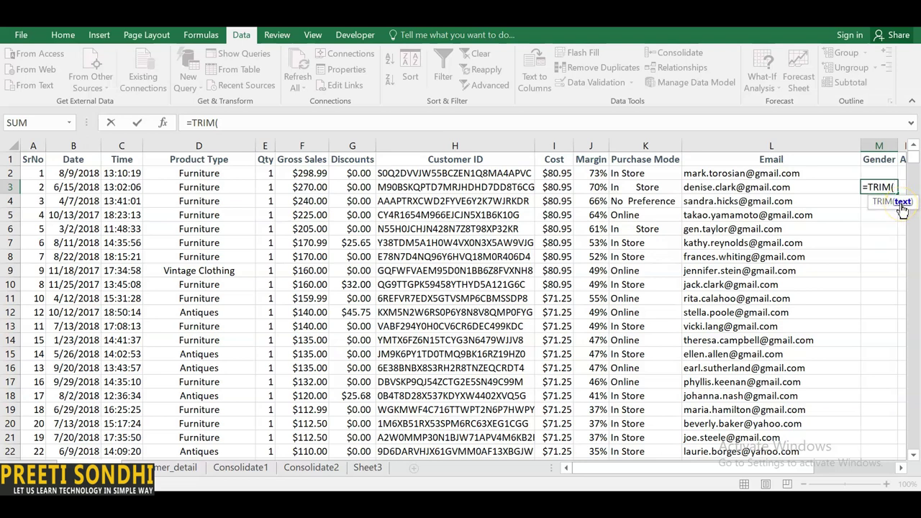
click(656, 189)
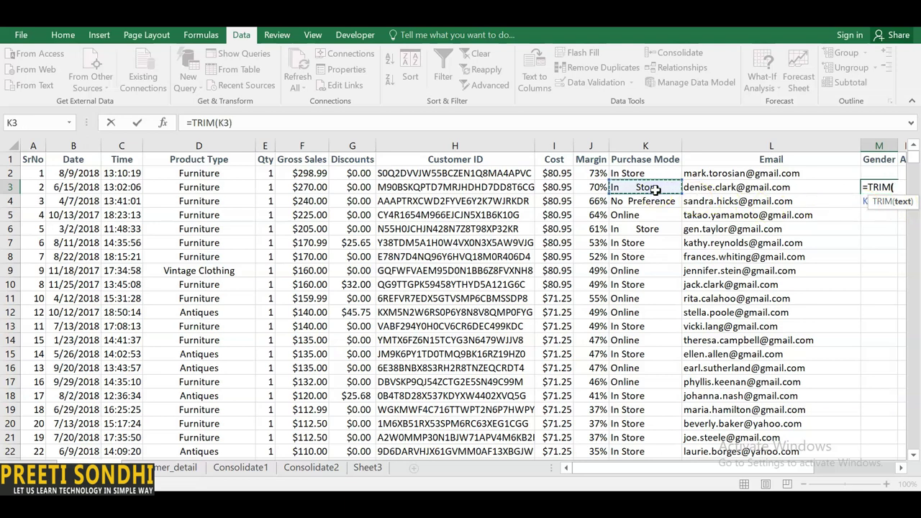
key(Return)
- Fill the TRIM formula from M3 down the Gender column
click(880, 177)
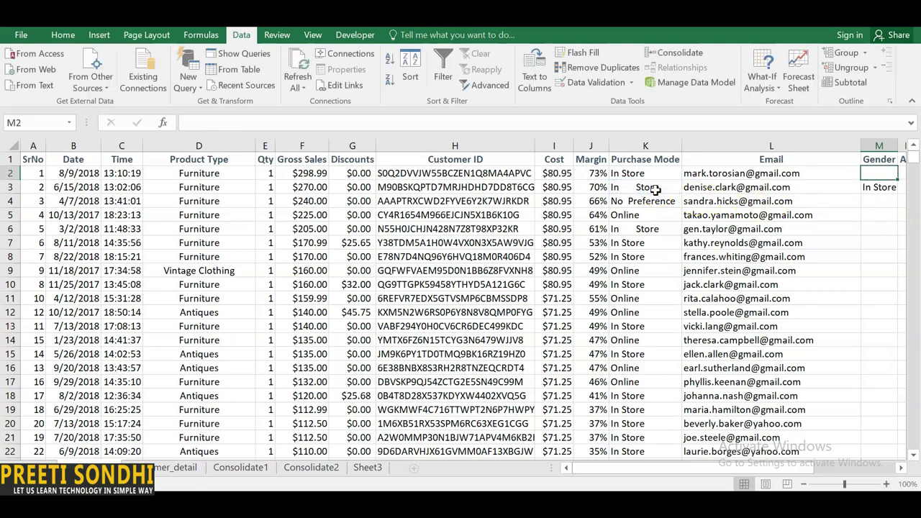
click(882, 186)
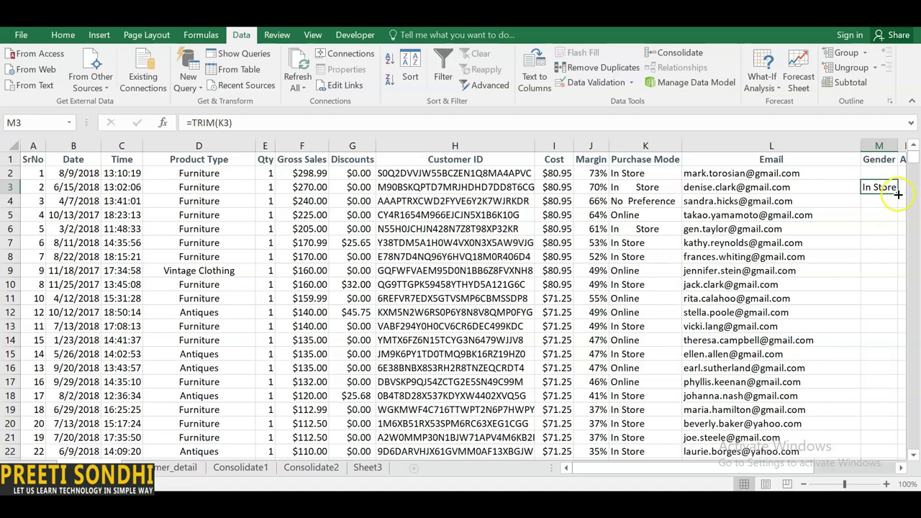
drag(898, 195, 893, 273)
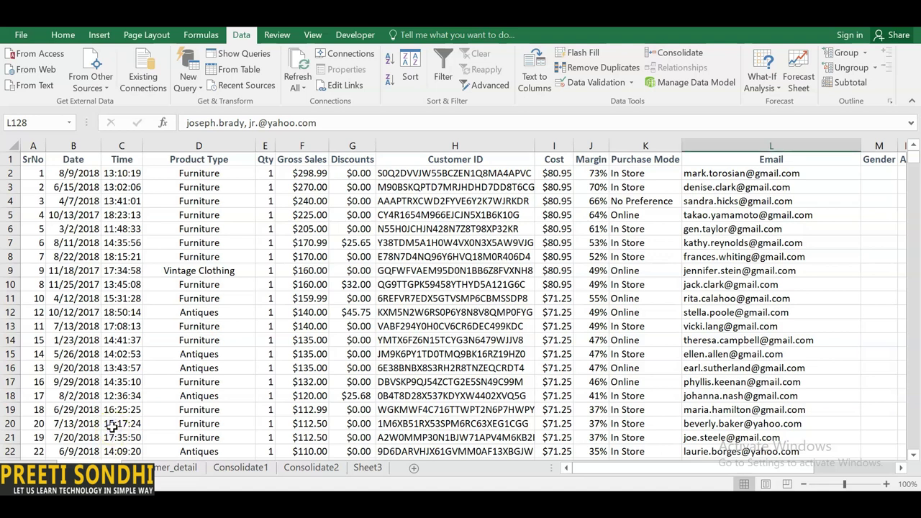
- Run the spelling check on the sheet and close it without changing any flagged word
key(F7)
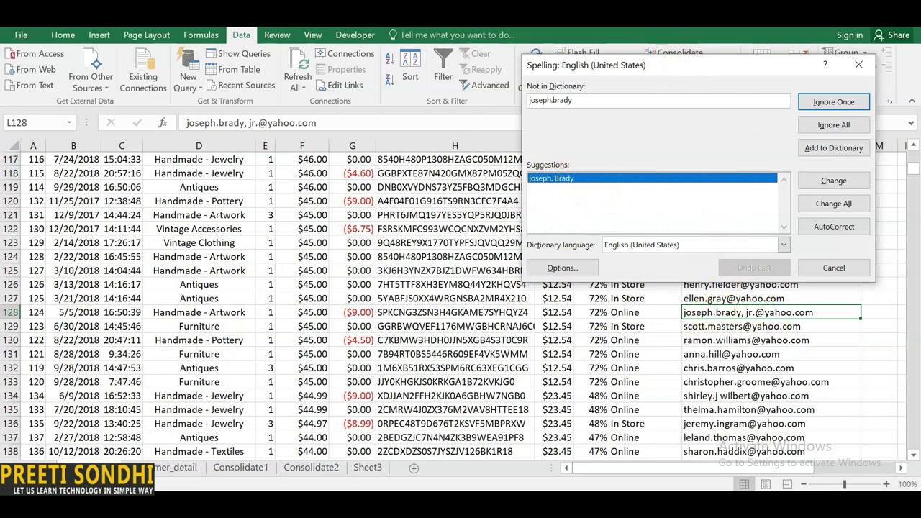
click(858, 66)
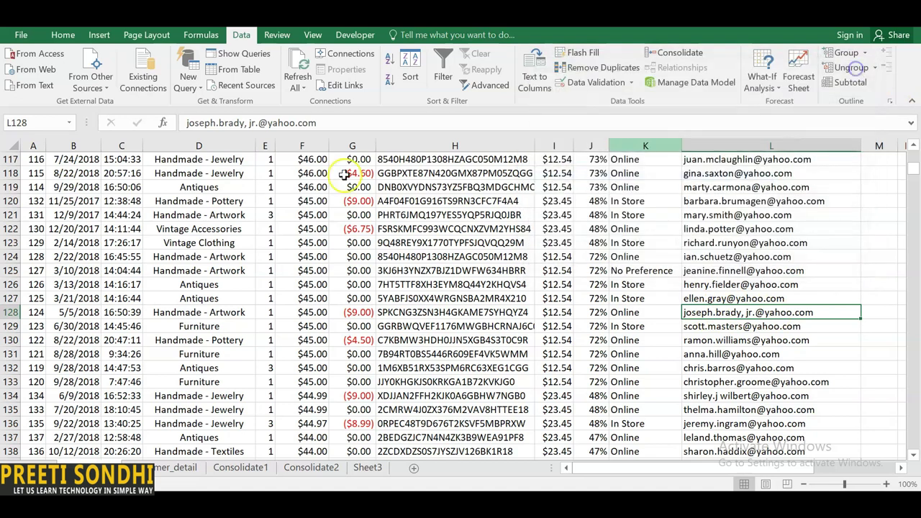
click(278, 34)
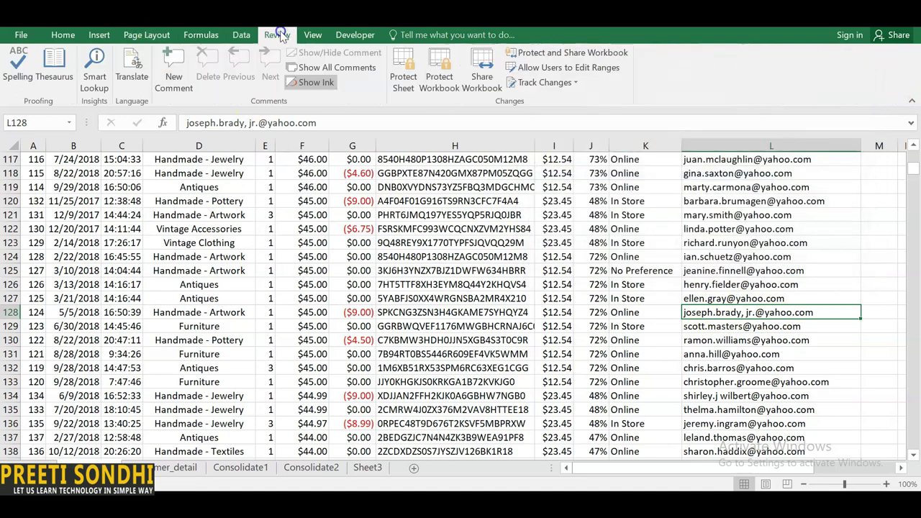
click(17, 75)
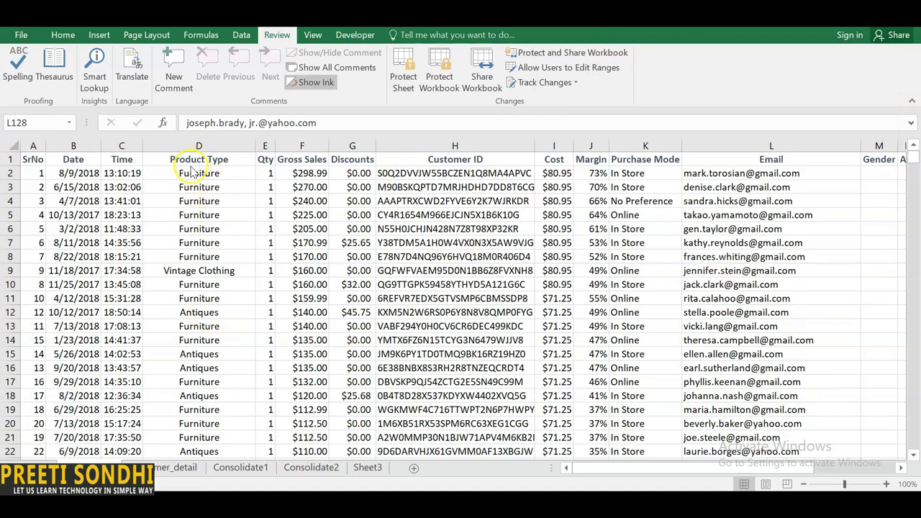
- Look through the sales records from the first Product Type entry down to the last SrNo cell, A2877
click(187, 173)
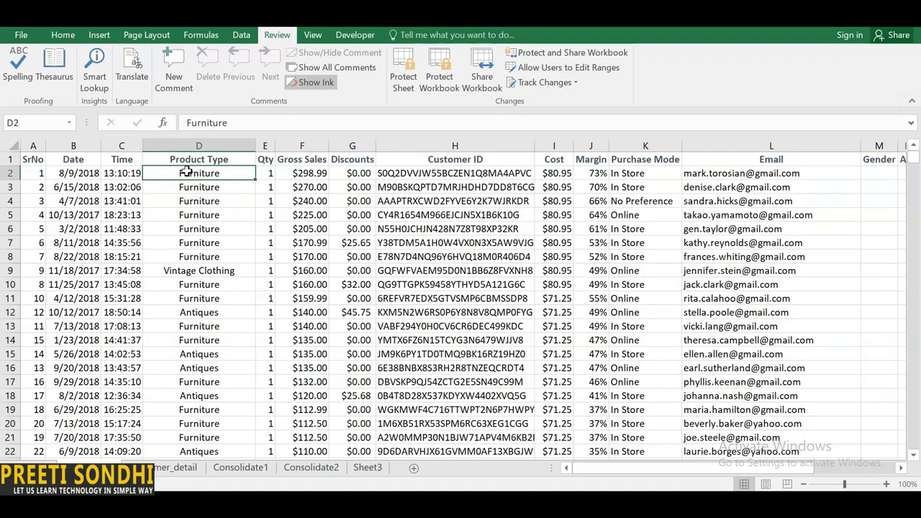
click(63, 36)
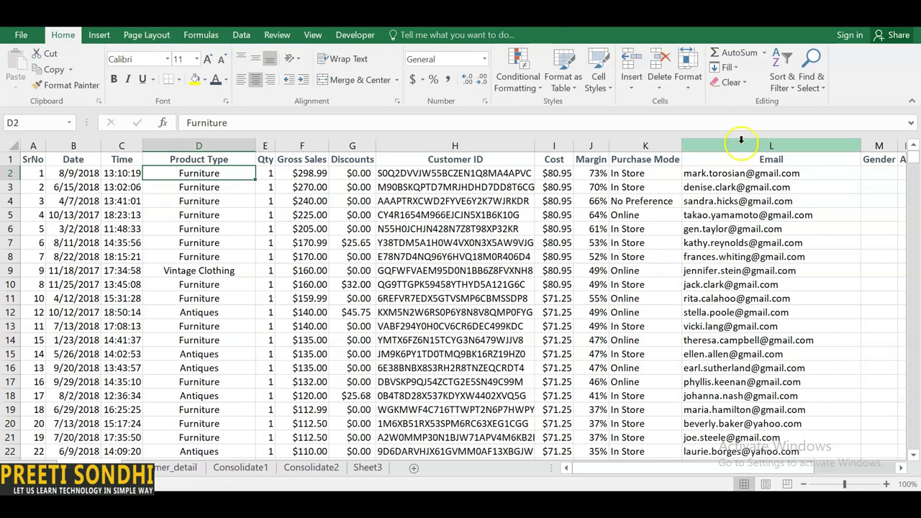
drag(913, 159, 915, 456)
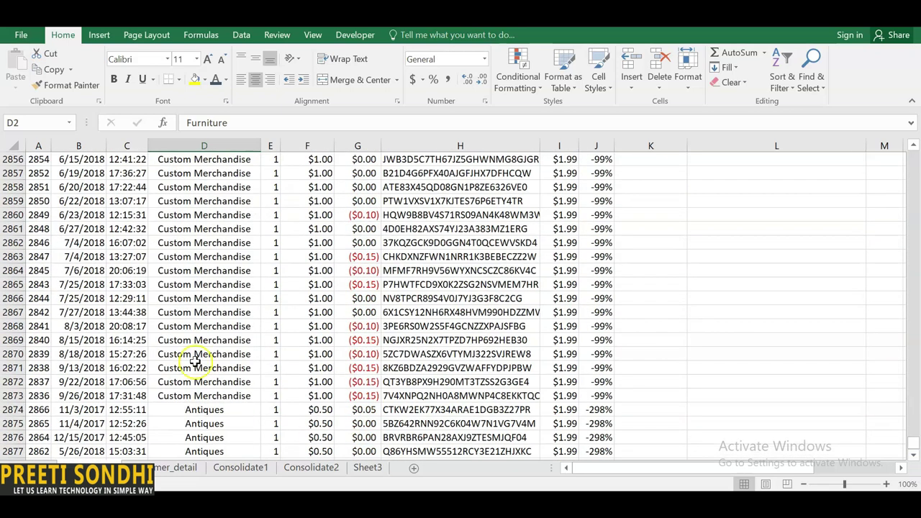
click(27, 451)
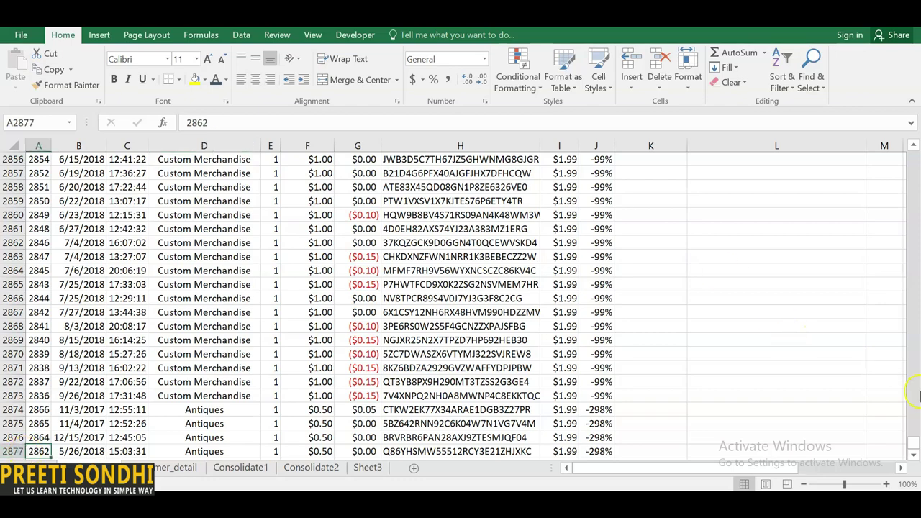
drag(913, 447, 918, 106)
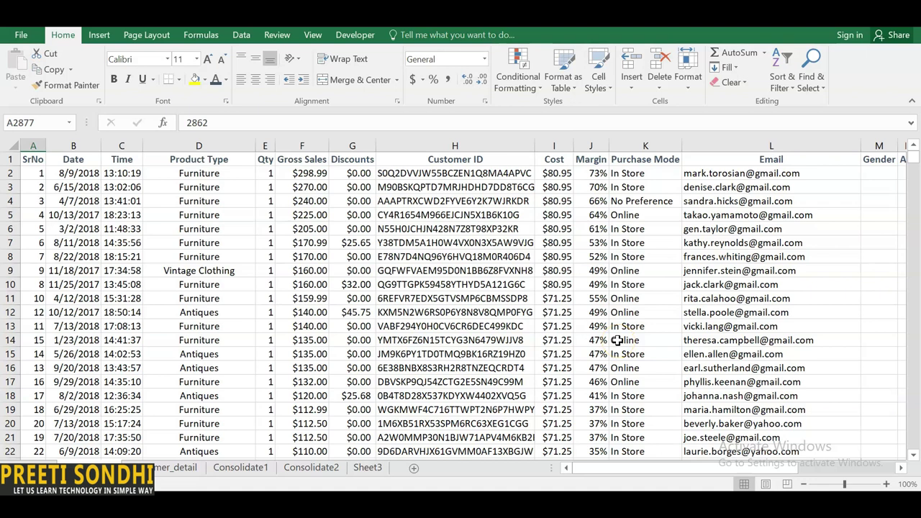
- Search the sheet for "furniture" and go to the next matching cell
key(ctrl+f)
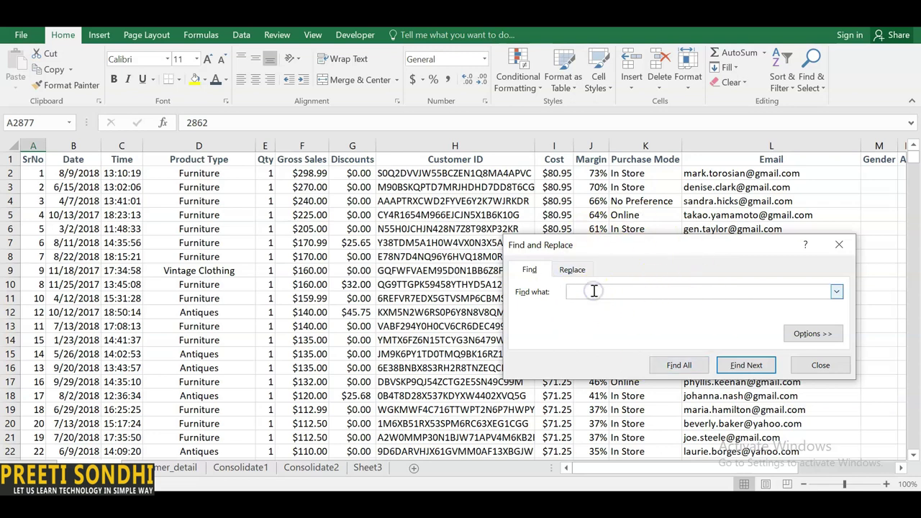
click(821, 365)
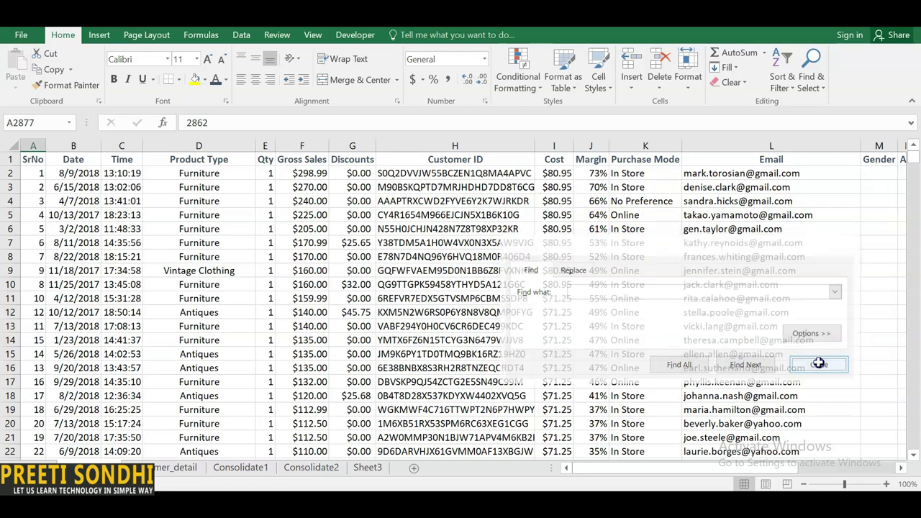
click(816, 85)
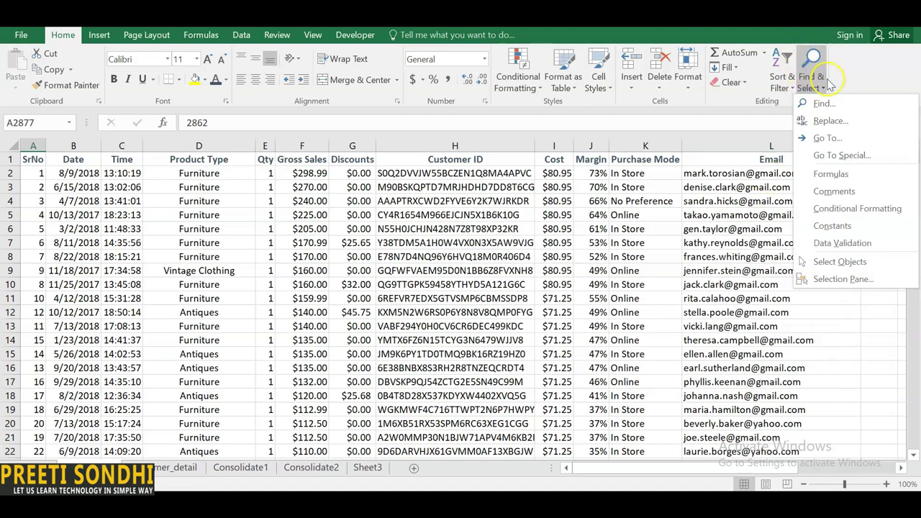
click(829, 105)
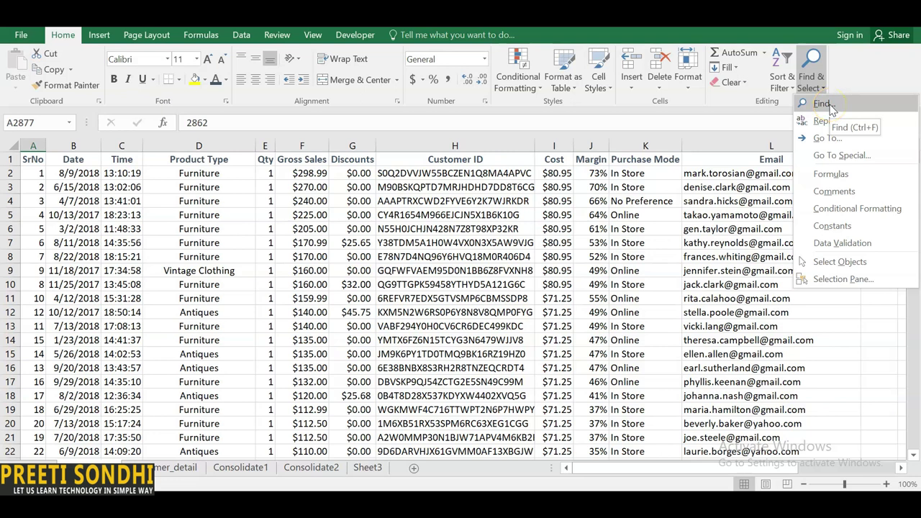
click(830, 105)
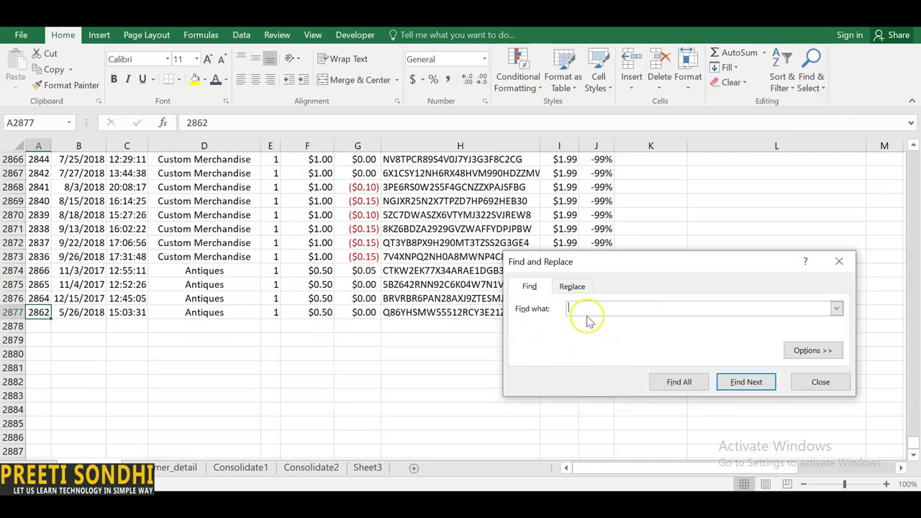
click(592, 309)
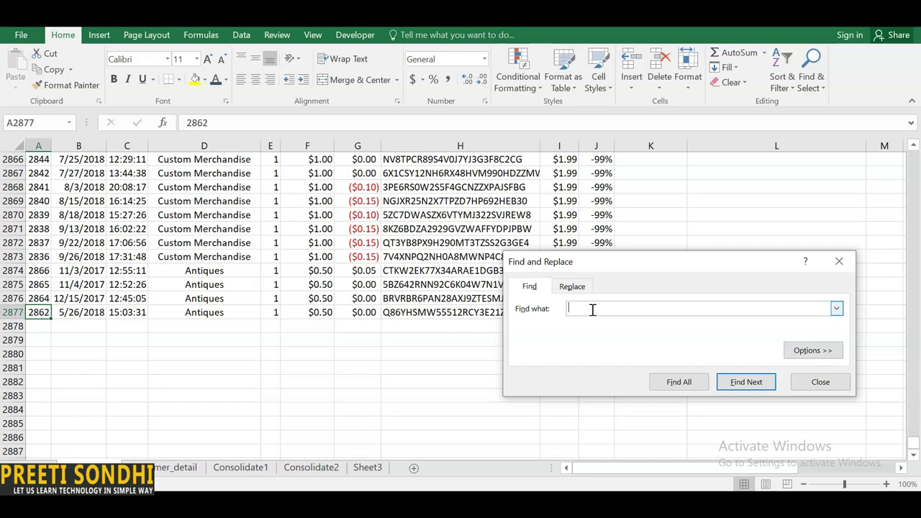
text(furniture)
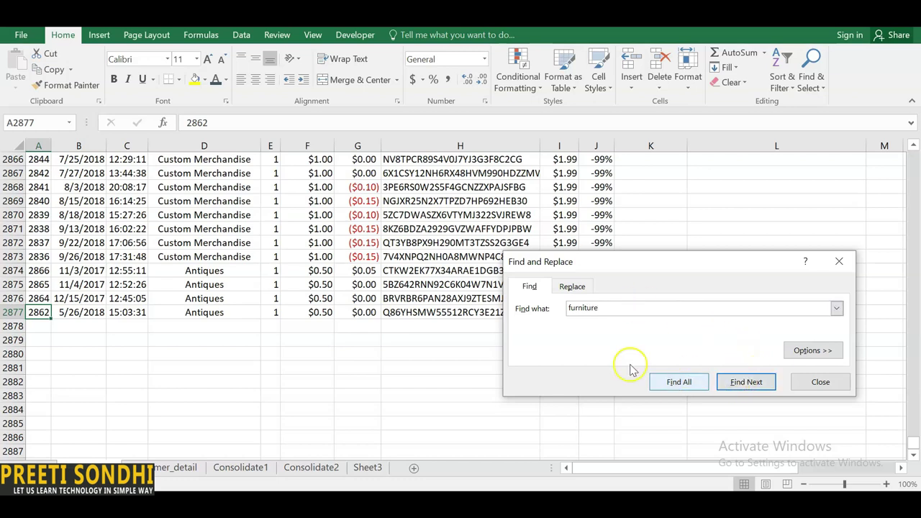
click(573, 287)
click(584, 328)
click(581, 327)
click(530, 286)
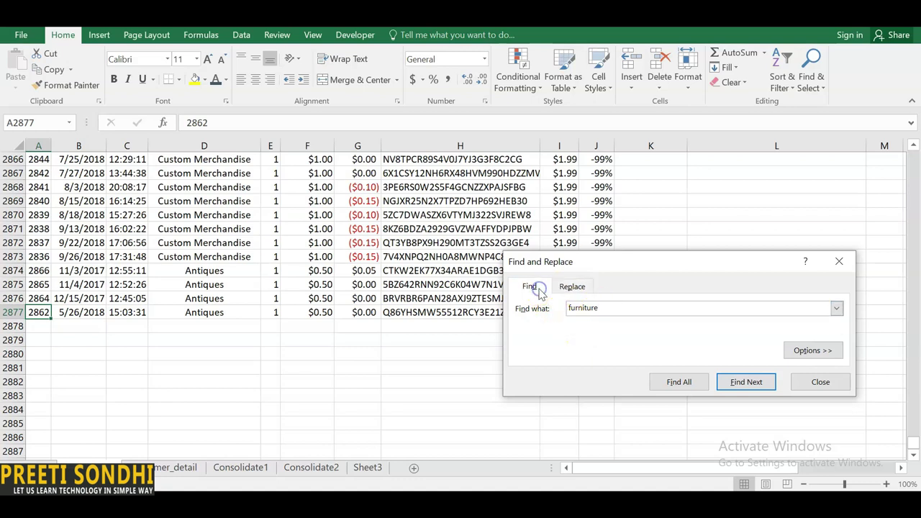
click(746, 382)
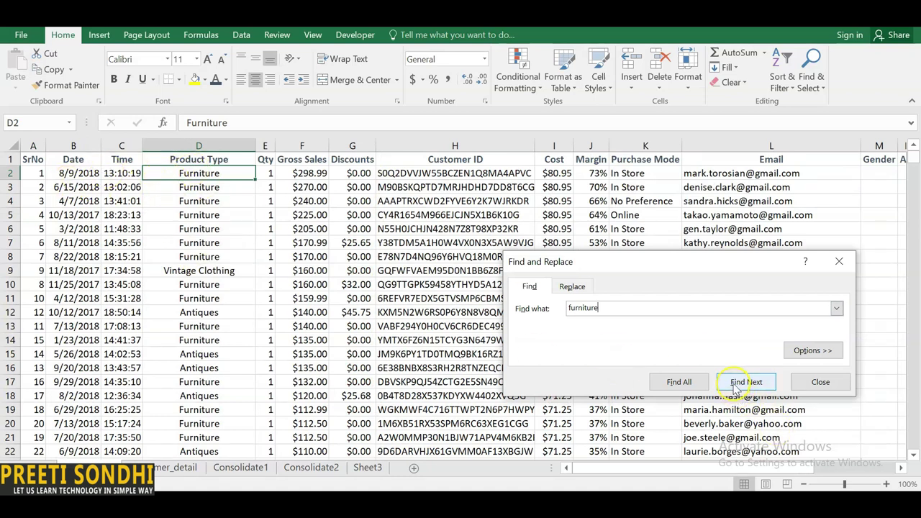
- List all cells matching "furniture", look through the results and close the search
click(680, 383)
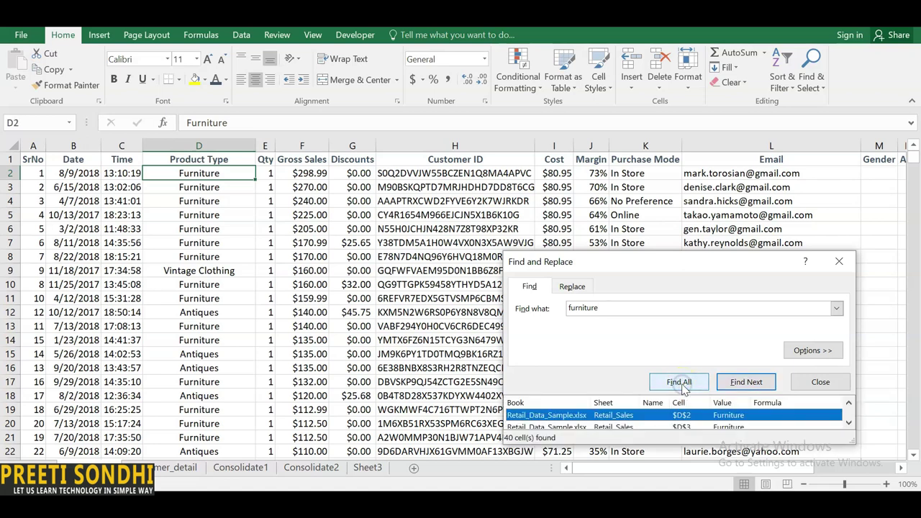
click(850, 423)
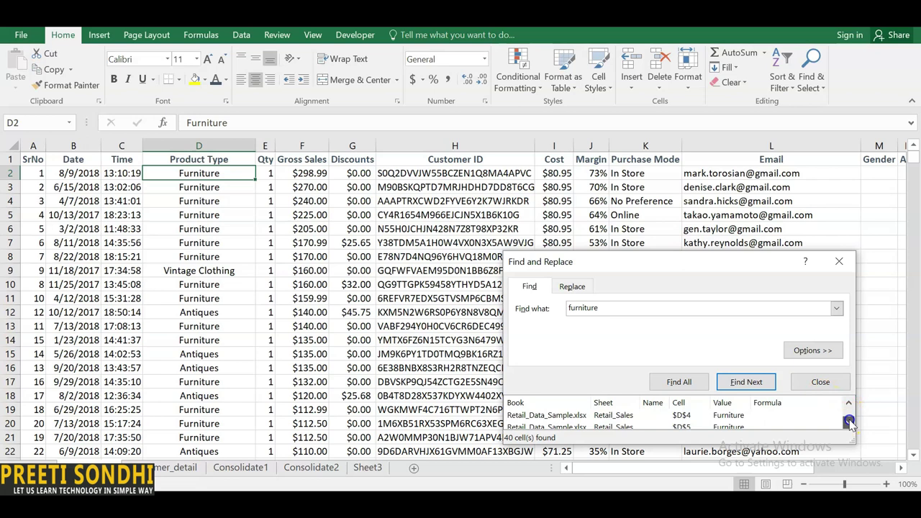
click(849, 422)
click(849, 423)
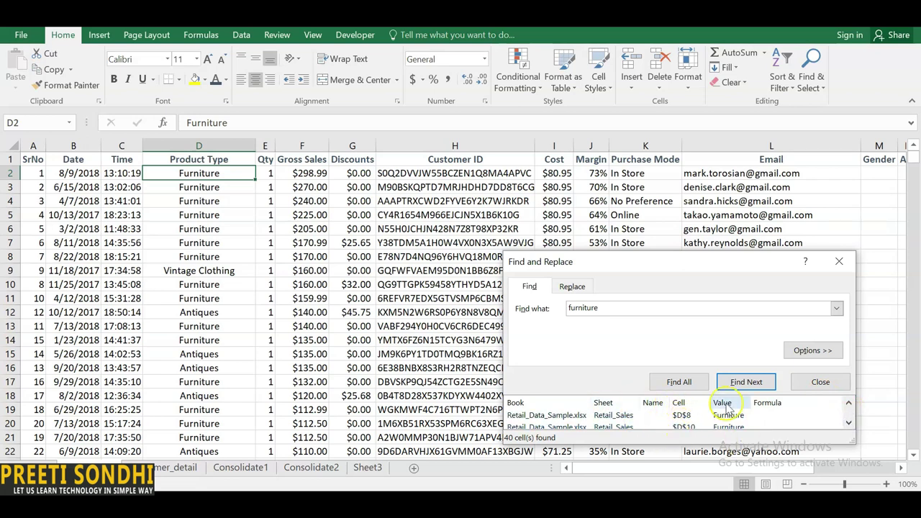
click(839, 262)
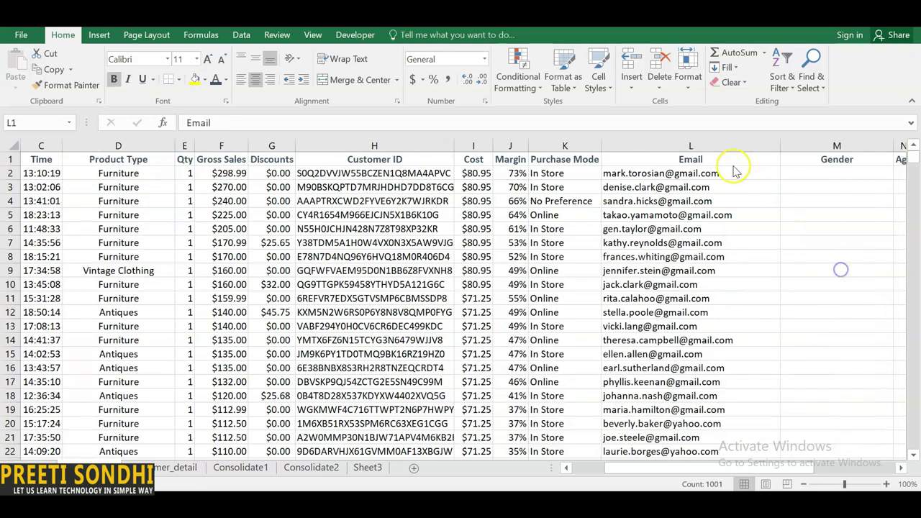
- Enter the formula =UPPER(L2) in cell M2 to convert the first Email entry to uppercase
click(702, 144)
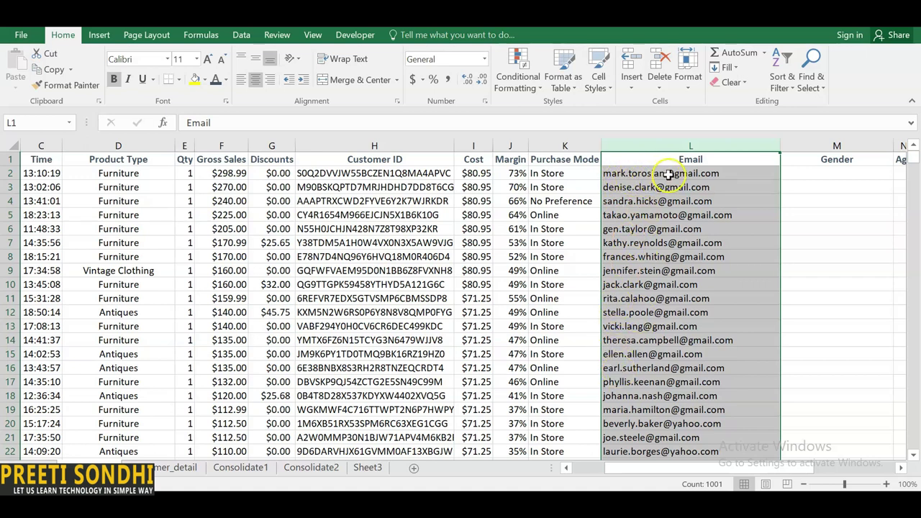
click(790, 171)
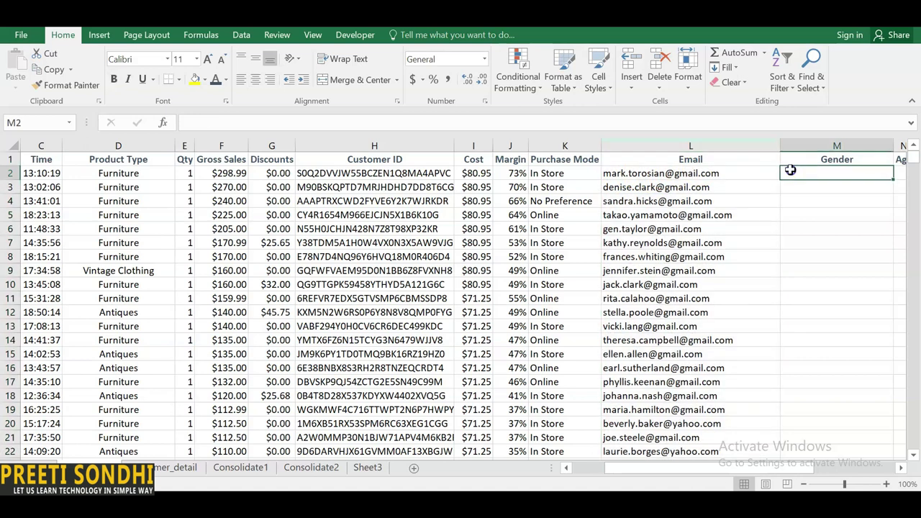
text(=)
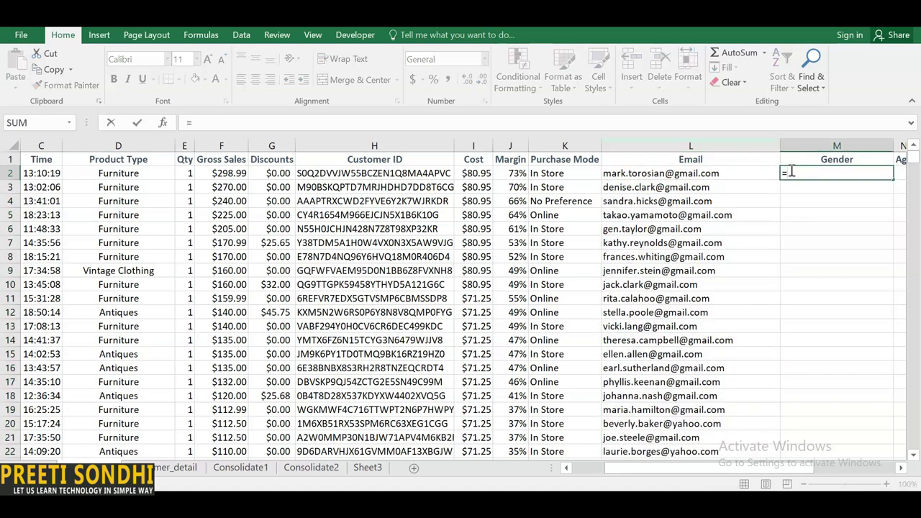
text(upper)
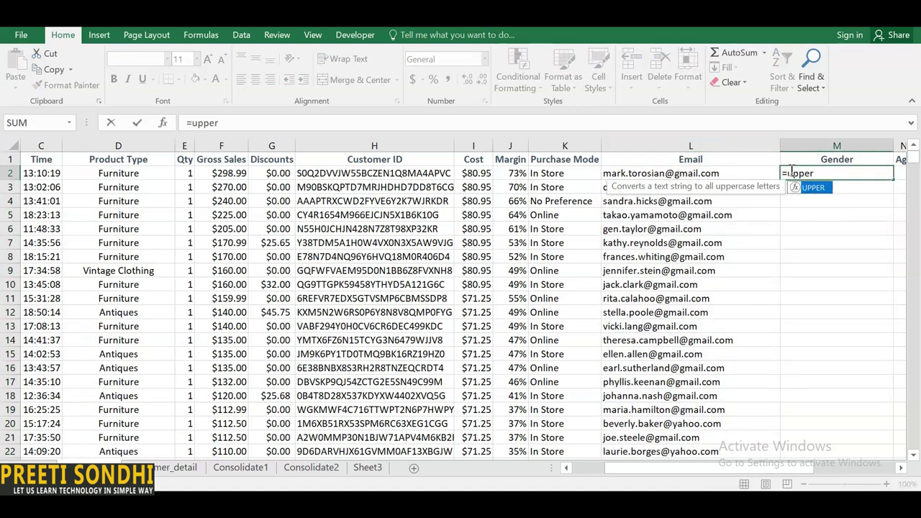
click(815, 192)
text(()
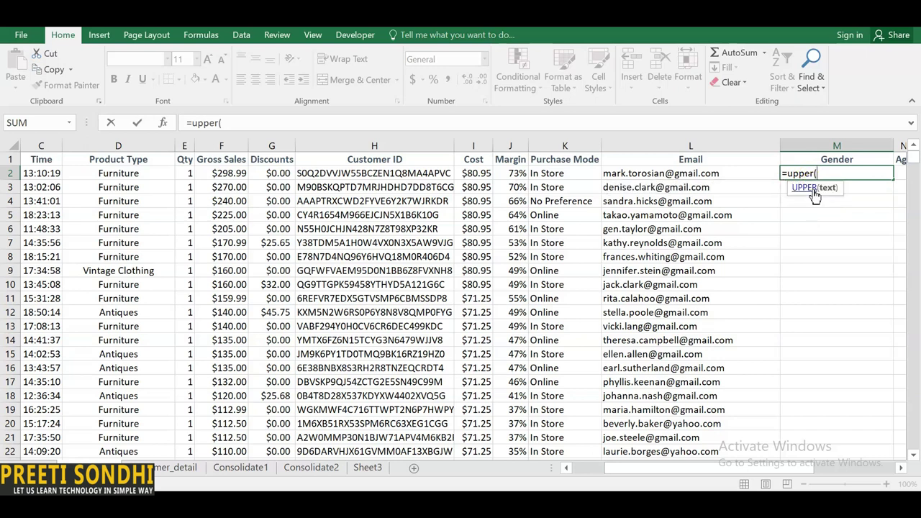
click(722, 173)
text())
click(811, 161)
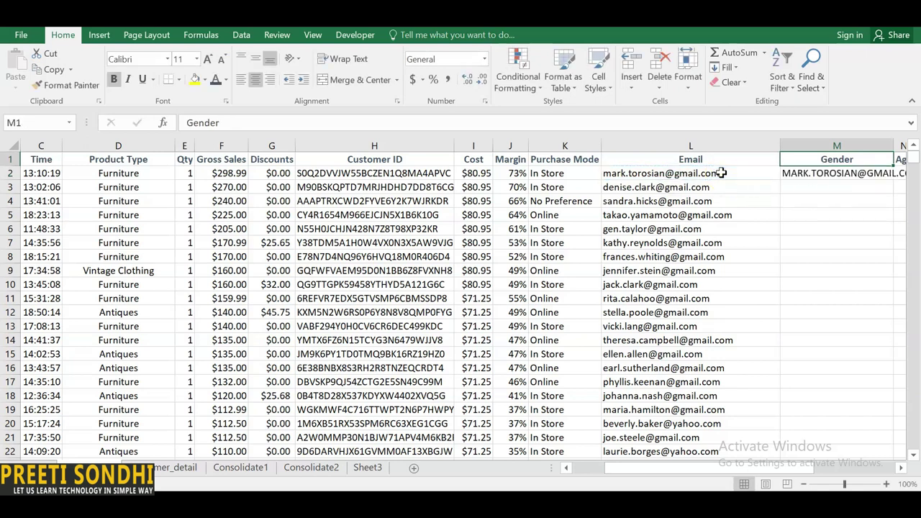
- Change the formula in cell M2 to =PROPER(L2) to capitalize each word of the first Email entry
click(823, 175)
double_click(823, 175)
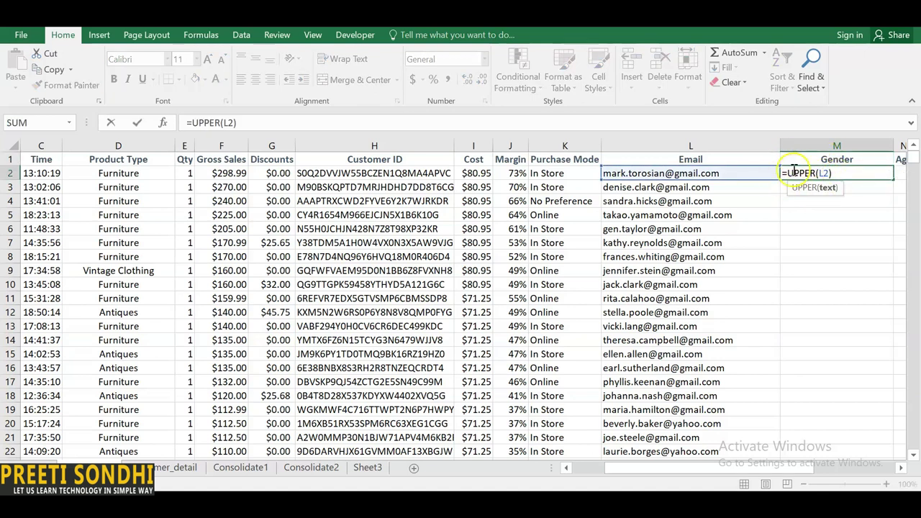
click(835, 173)
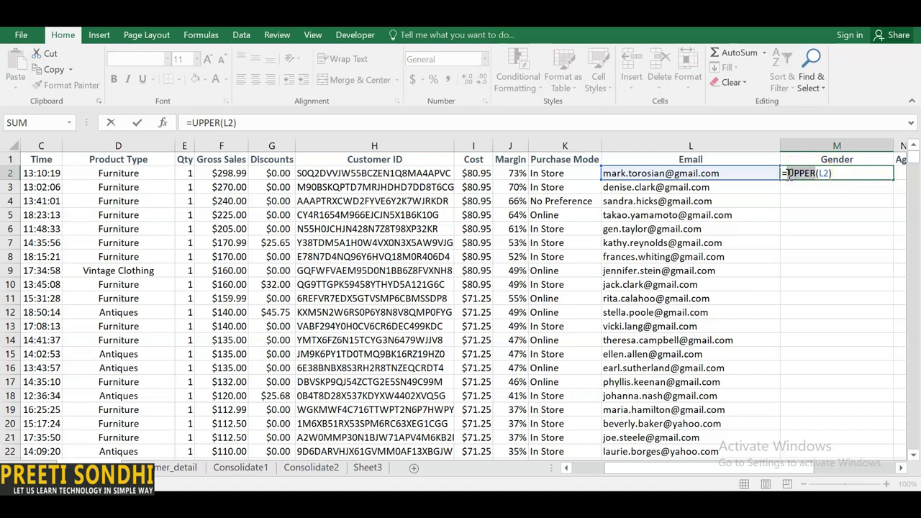
text(PROPER)
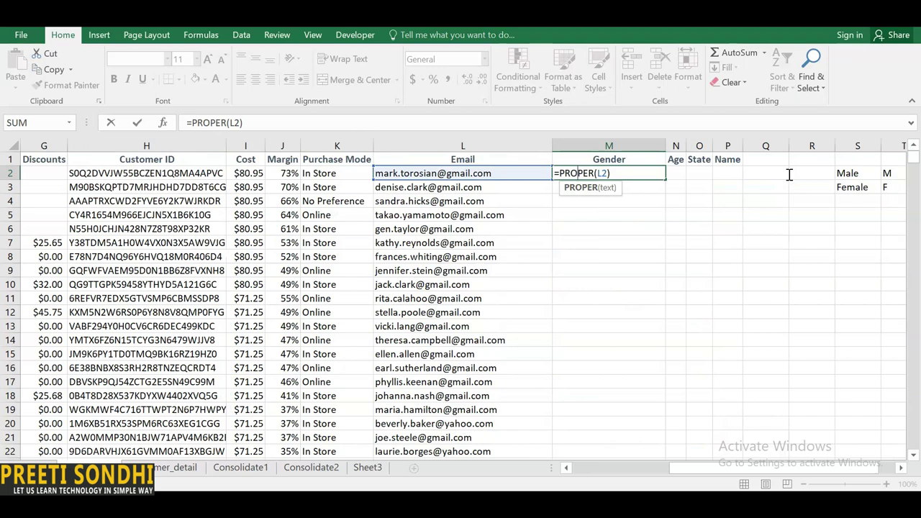
click(561, 178)
drag(560, 175, 595, 175)
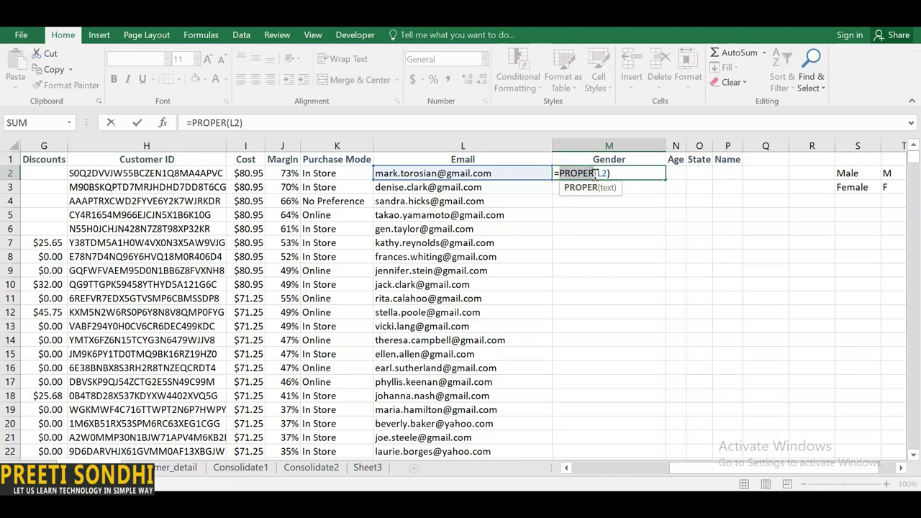
click(626, 171)
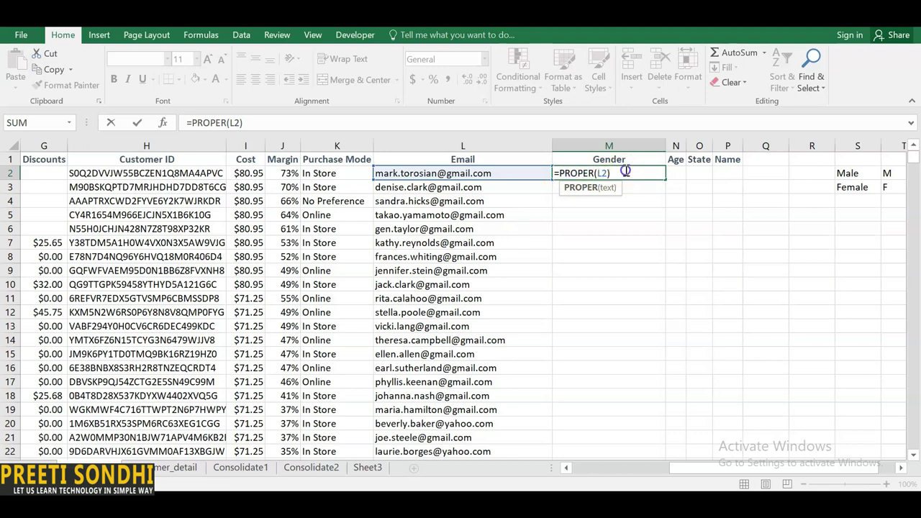
click(618, 163)
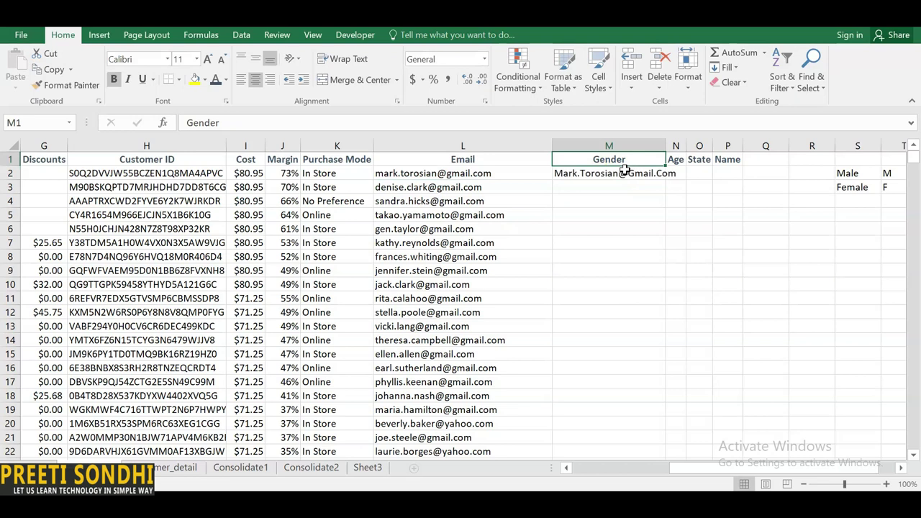
click(576, 177)
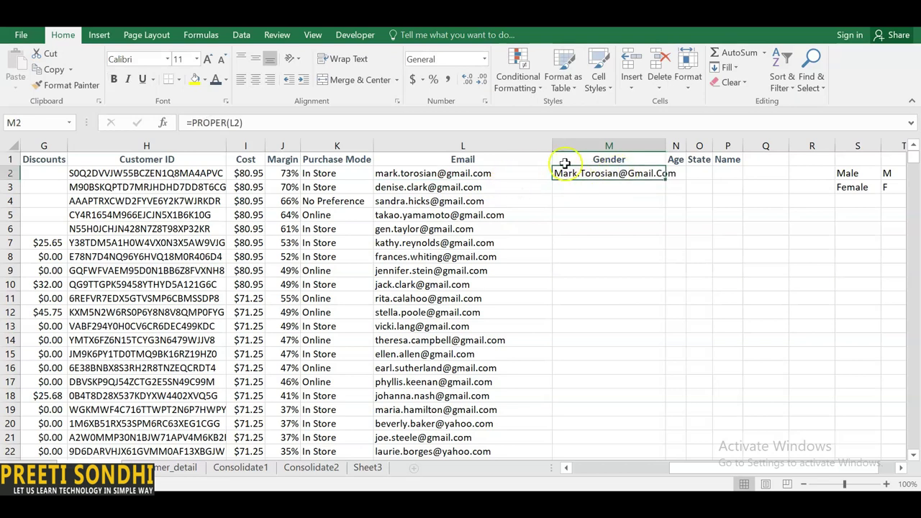
- Fill the PROPER formula from cell M2 down column M to row 20
click(665, 176)
drag(665, 176, 659, 422)
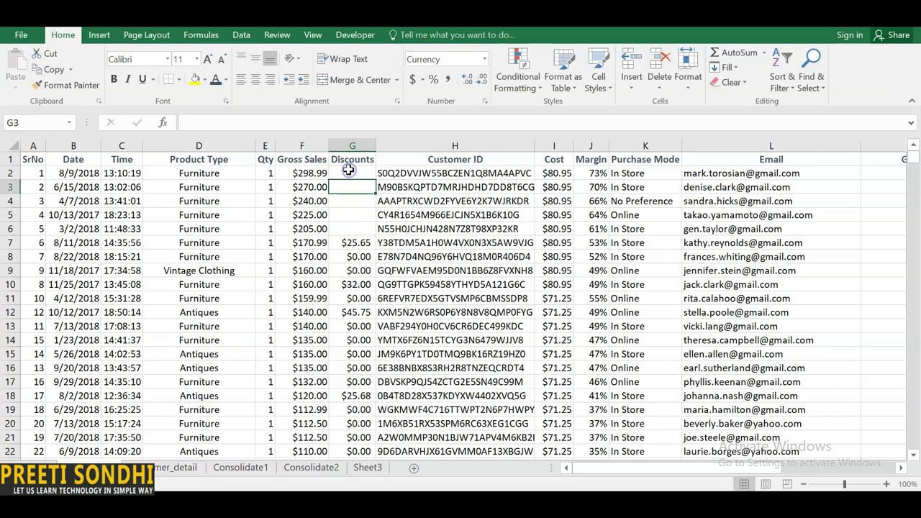
- Select all blank cells, including the empty Discounts entries, with Go To Special and fill them with 0
drag(352, 170, 352, 231)
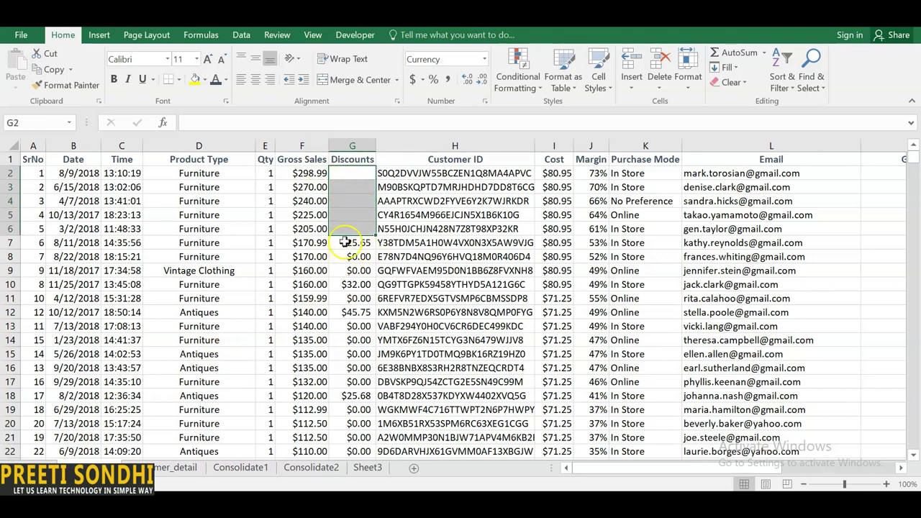
click(317, 244)
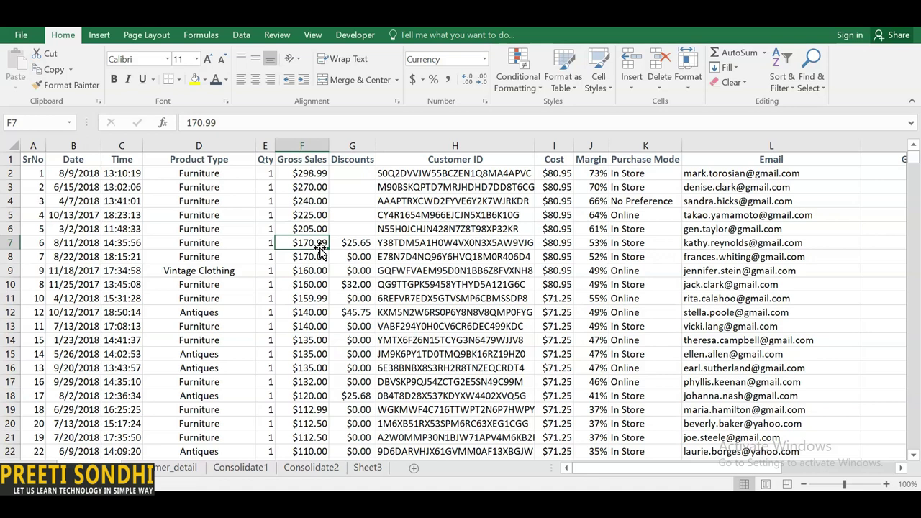
click(350, 173)
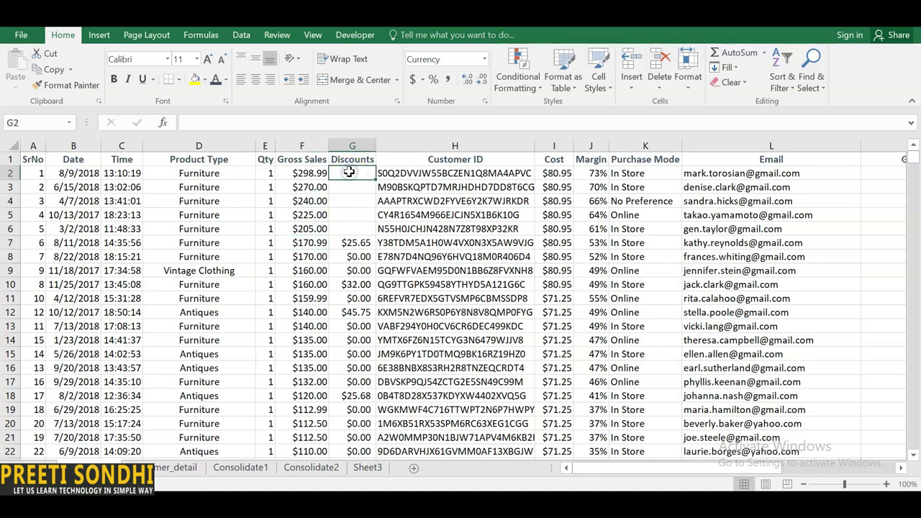
click(360, 180)
click(821, 86)
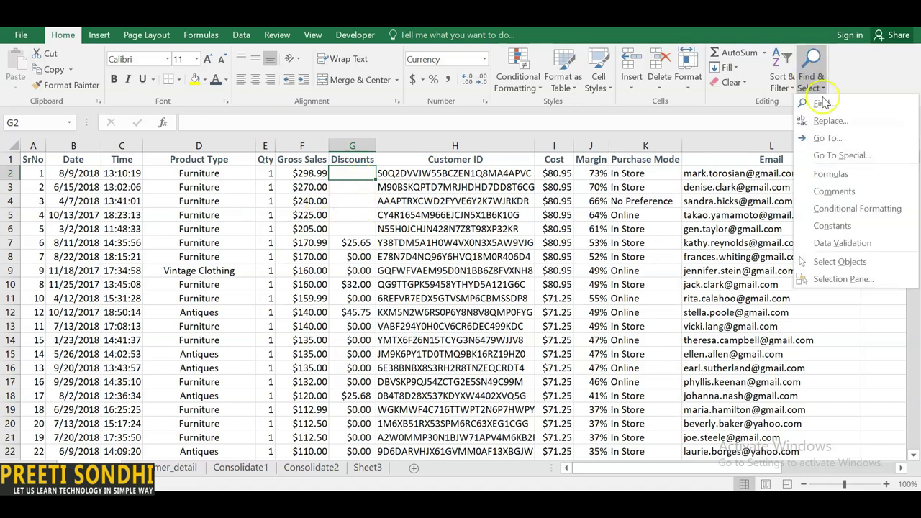
click(830, 155)
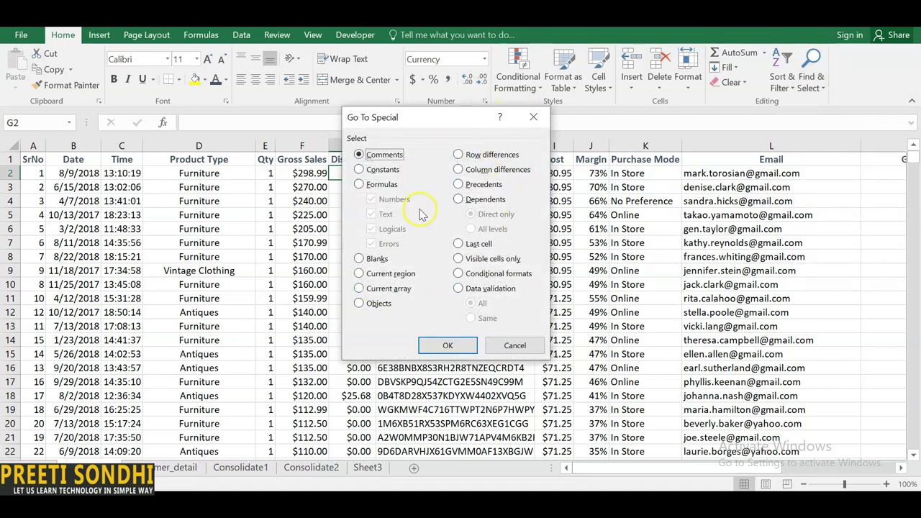
click(360, 259)
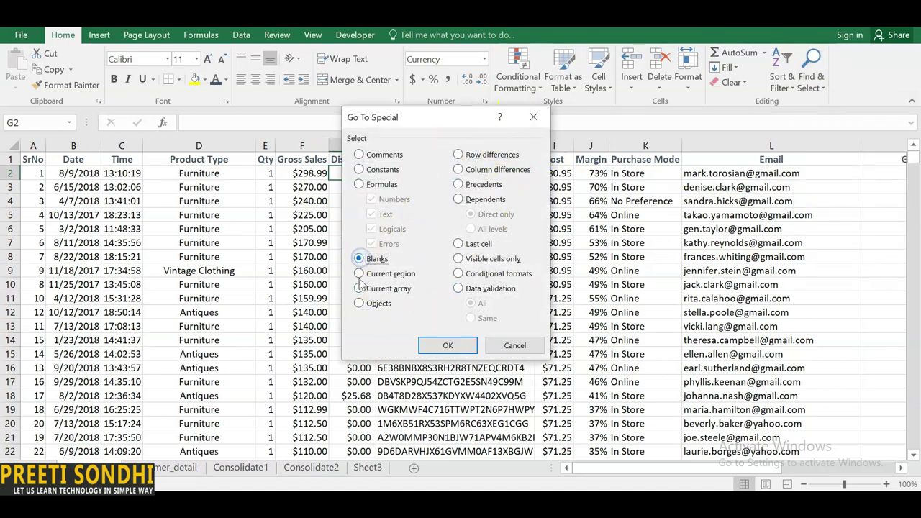
click(448, 346)
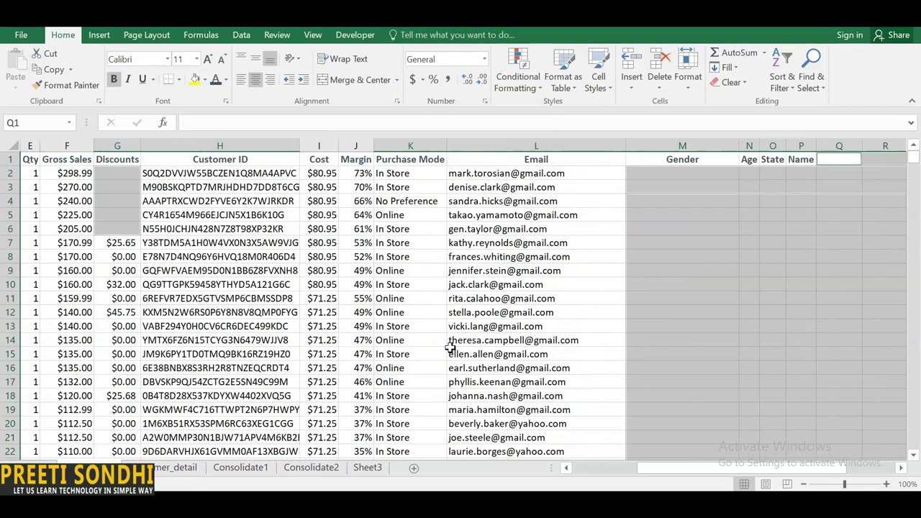
text(0)
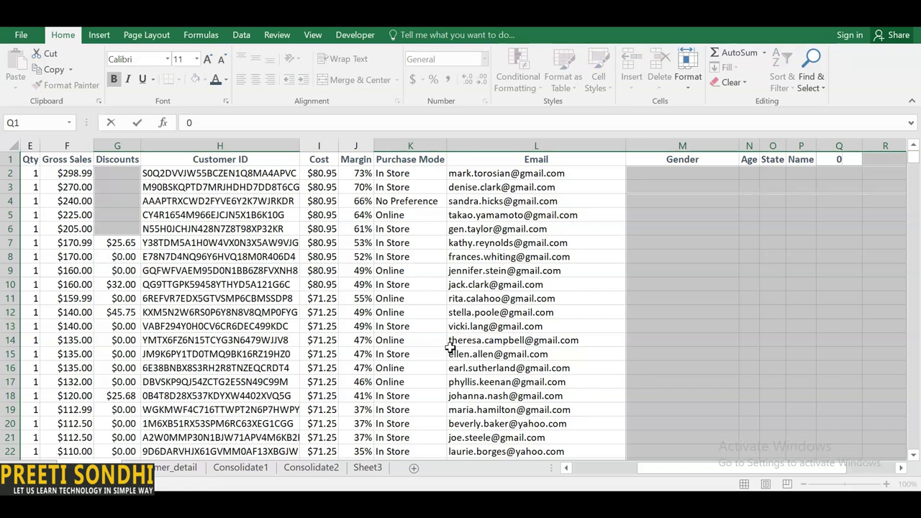
key(ctrl+Return)
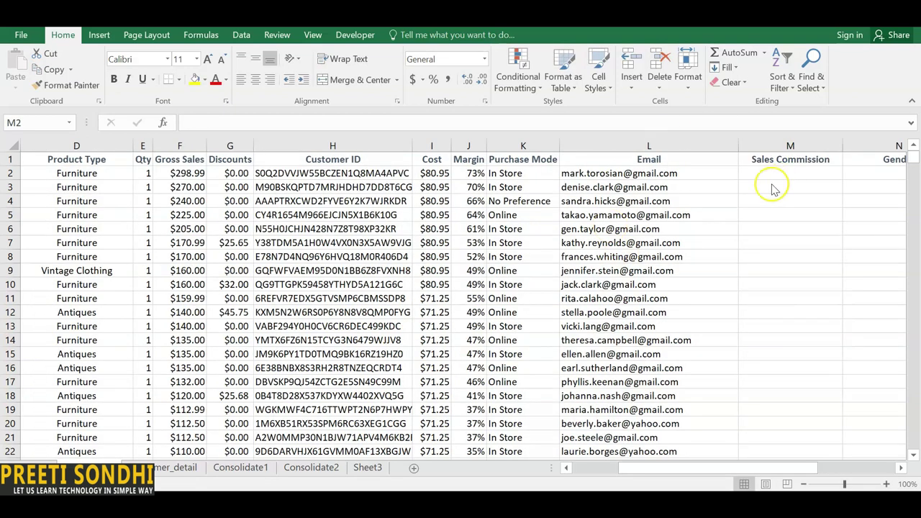
- Enter the formula =I2*1.5 in cell M2 to calculate the first Sales Commission from Cost
click(766, 169)
click(433, 146)
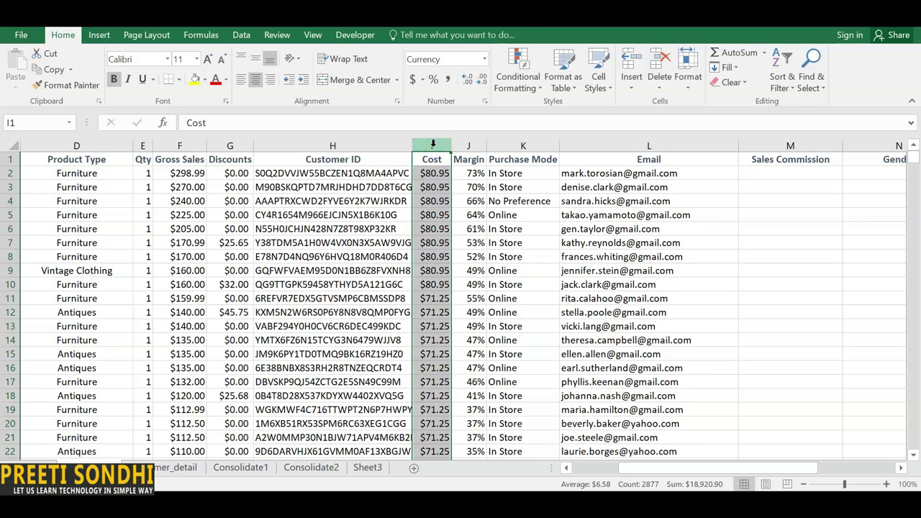
click(778, 172)
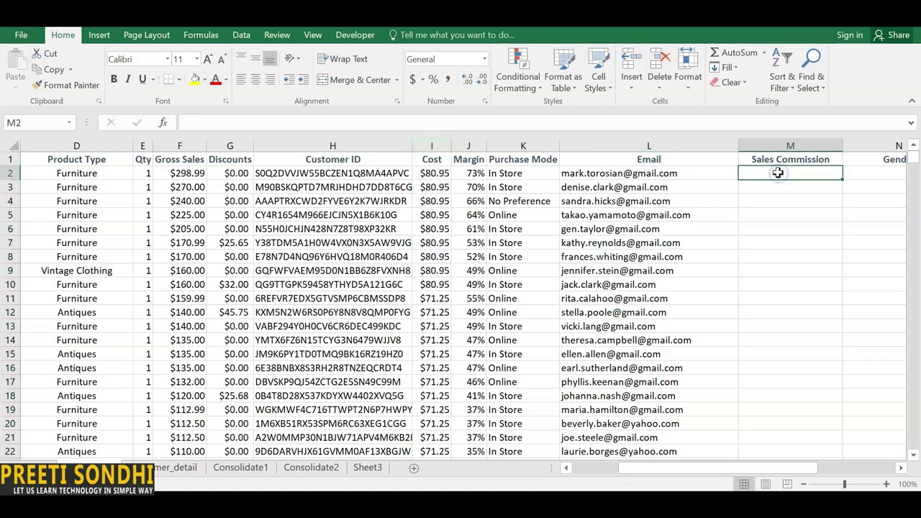
text(=)
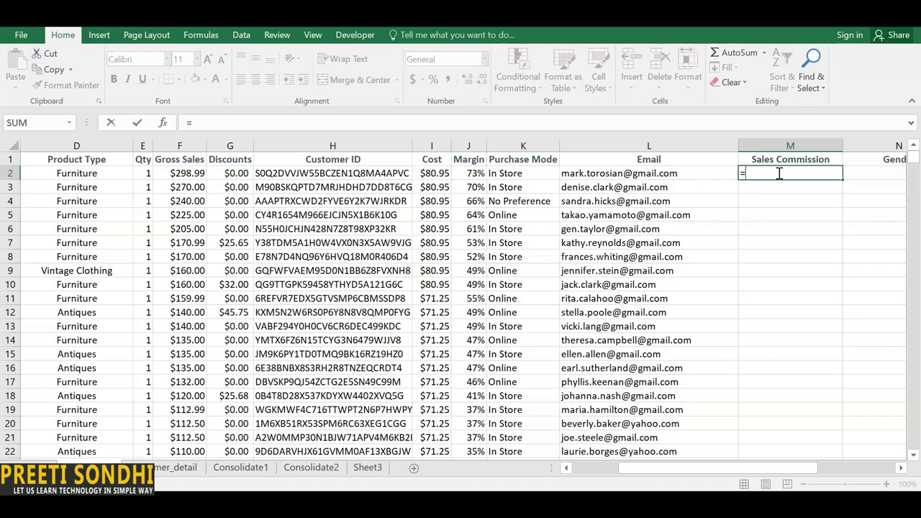
click(440, 175)
text(*1.5)
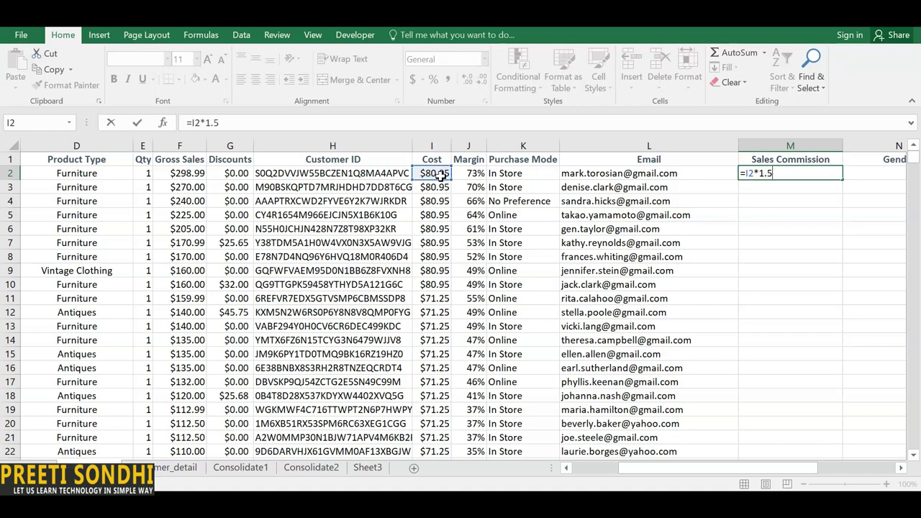
key(Up)
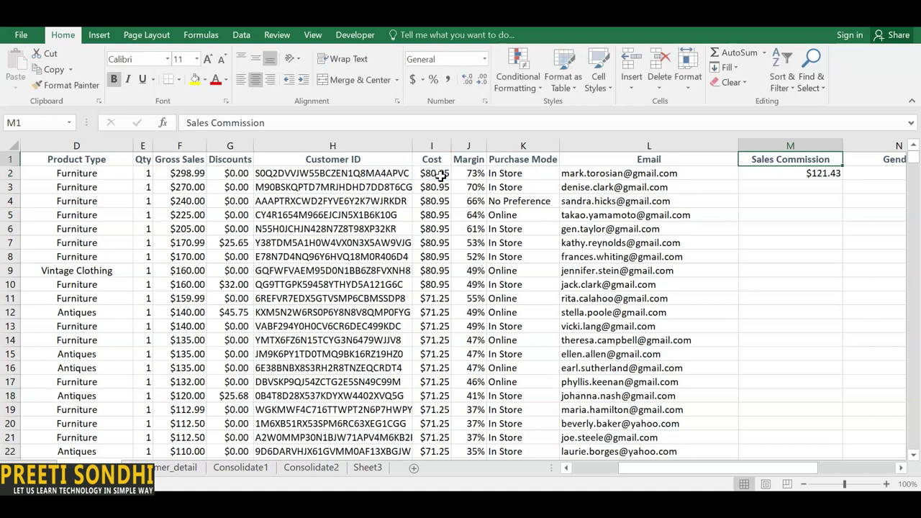
- Fill the commission formula from cell M2 down to row 27, and undo the fill
click(779, 172)
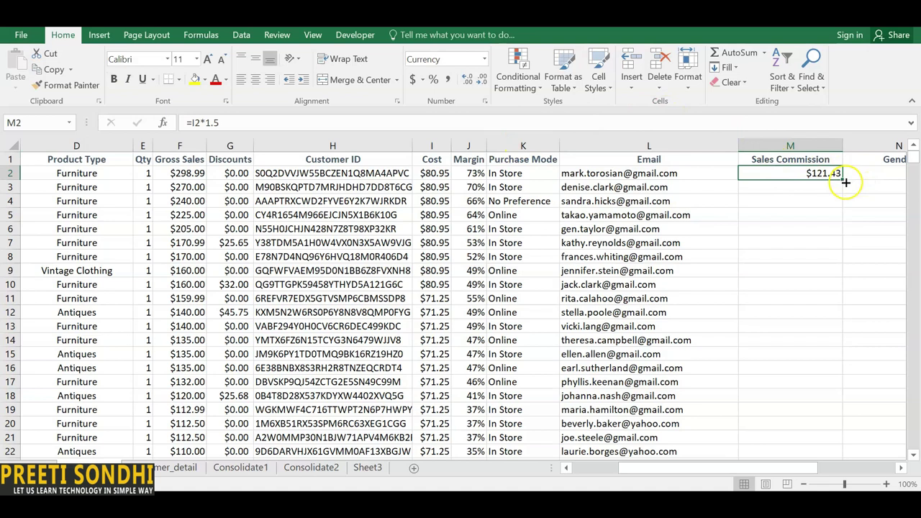
drag(842, 178, 854, 484)
drag(913, 160, 914, 152)
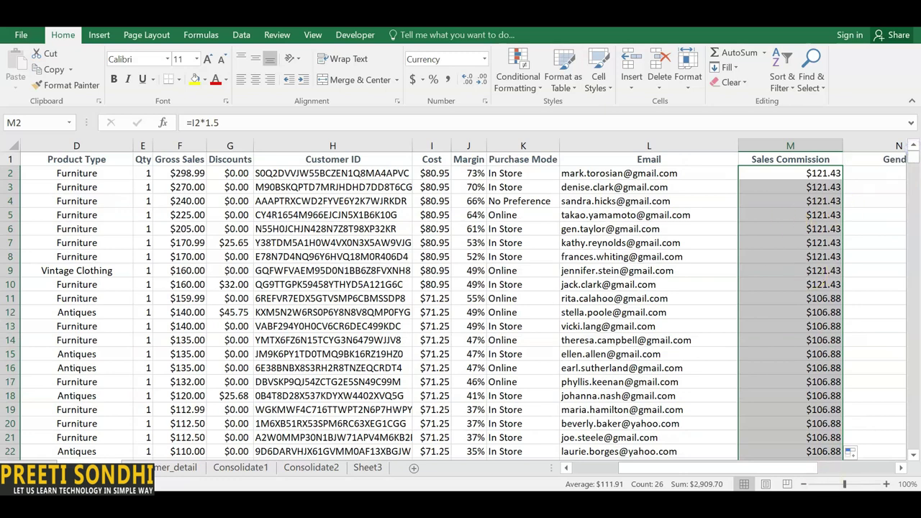
drag(786, 475, 831, 468)
key(ctrl+z)
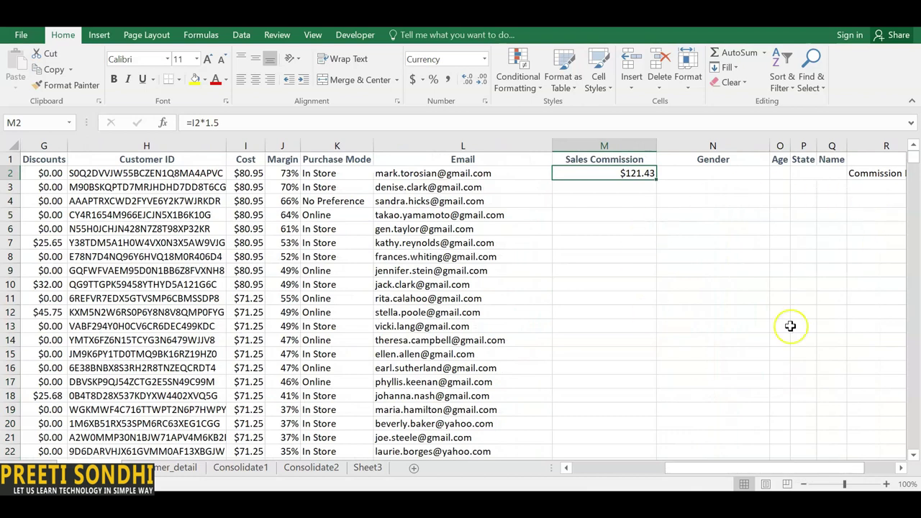
- Replace the fixed rate in cell M2's formula with the Commission Rate cell, making it =I2*R3
drag(730, 476, 746, 474)
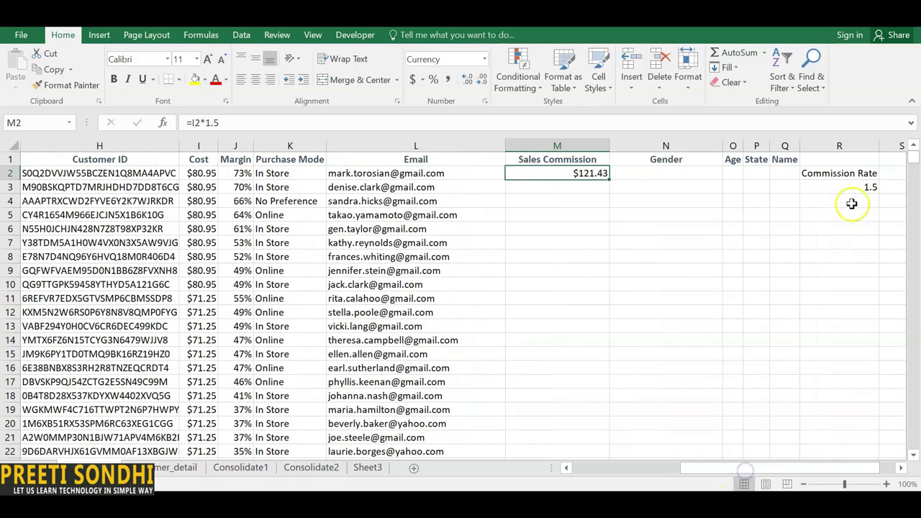
double_click(566, 177)
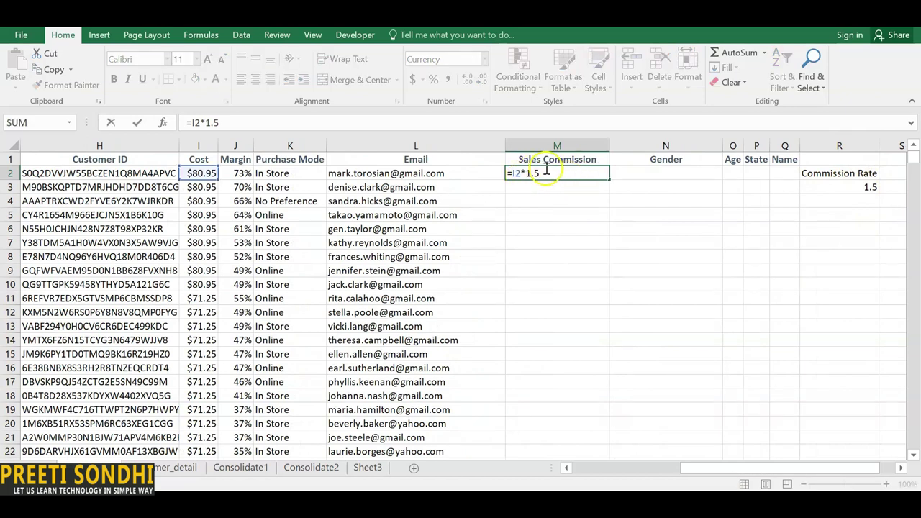
drag(545, 173, 526, 173)
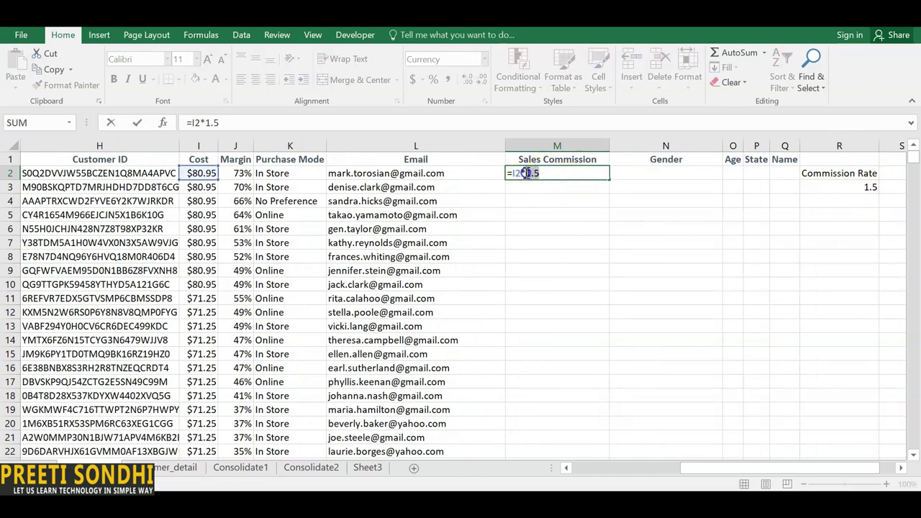
key(BackSpace)
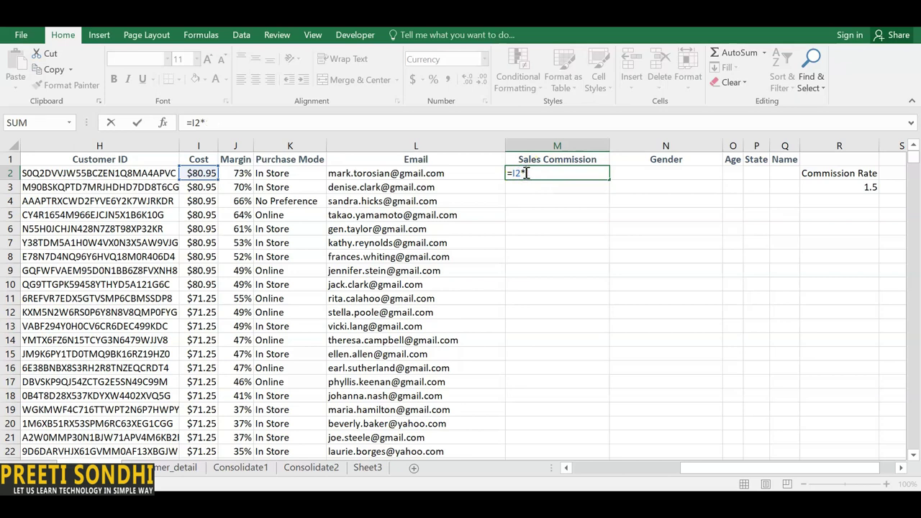
click(852, 186)
key(Return)
- Fill the formula from cell M2 down to row 18 and check which rate cell the copied formula in M3 references
click(601, 174)
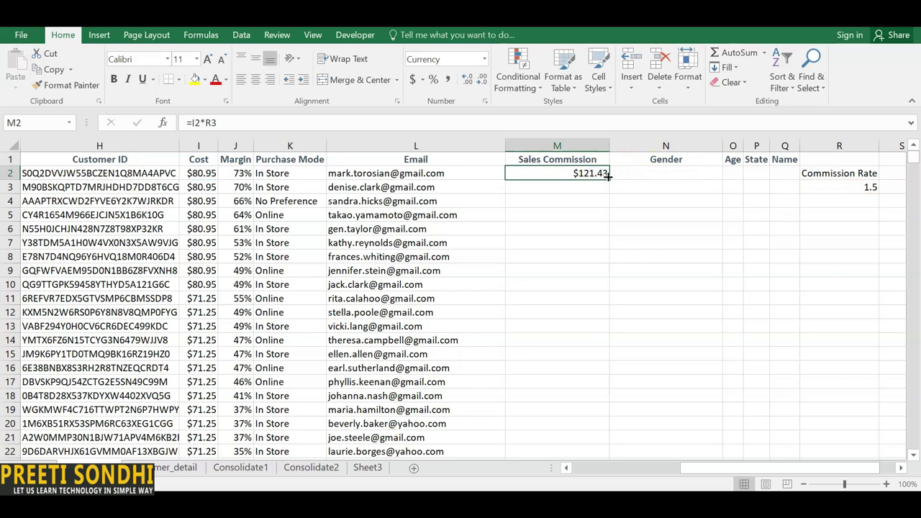
drag(609, 179, 605, 396)
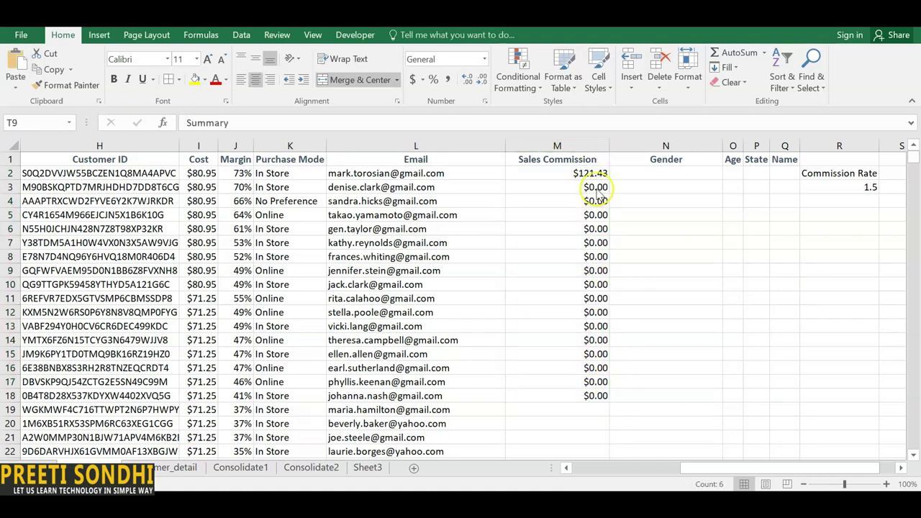
click(595, 187)
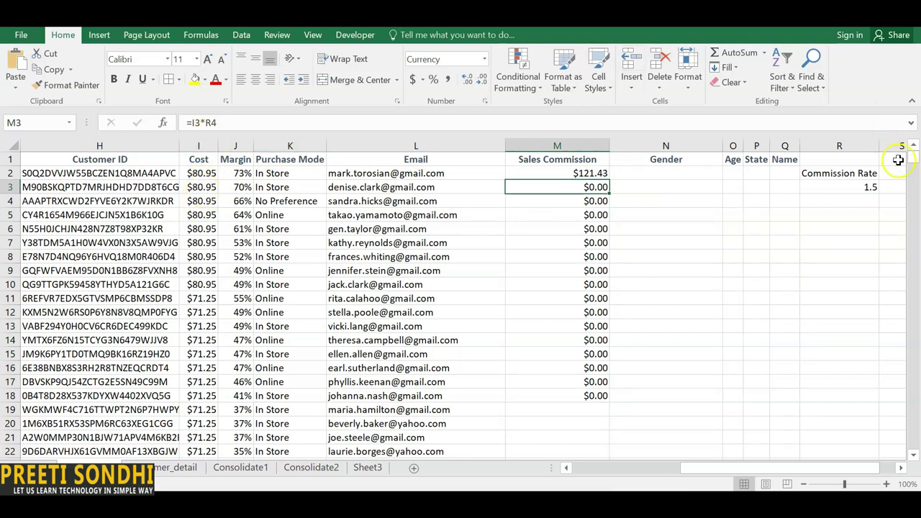
drag(857, 206, 838, 392)
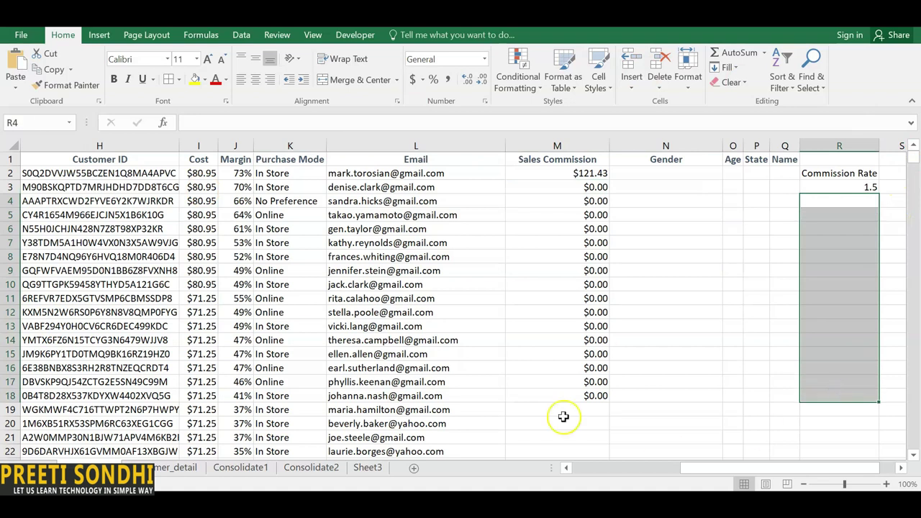
click(600, 187)
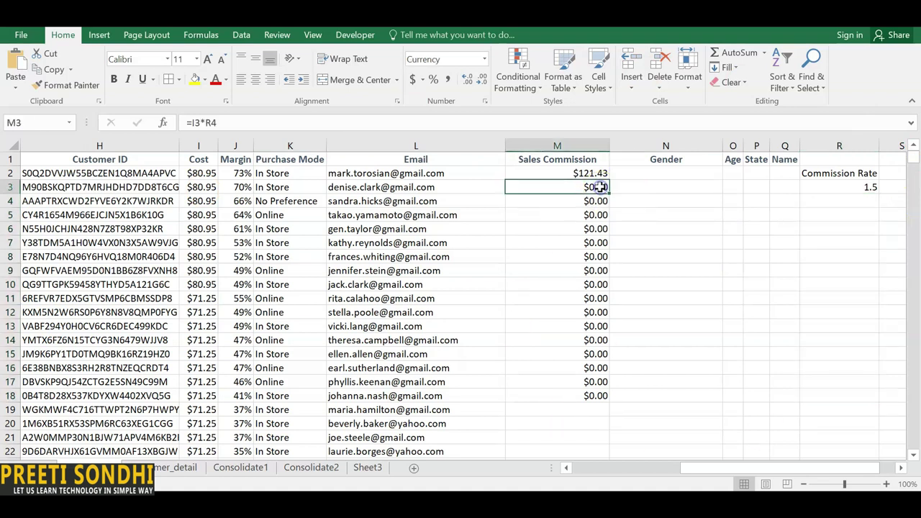
click(864, 187)
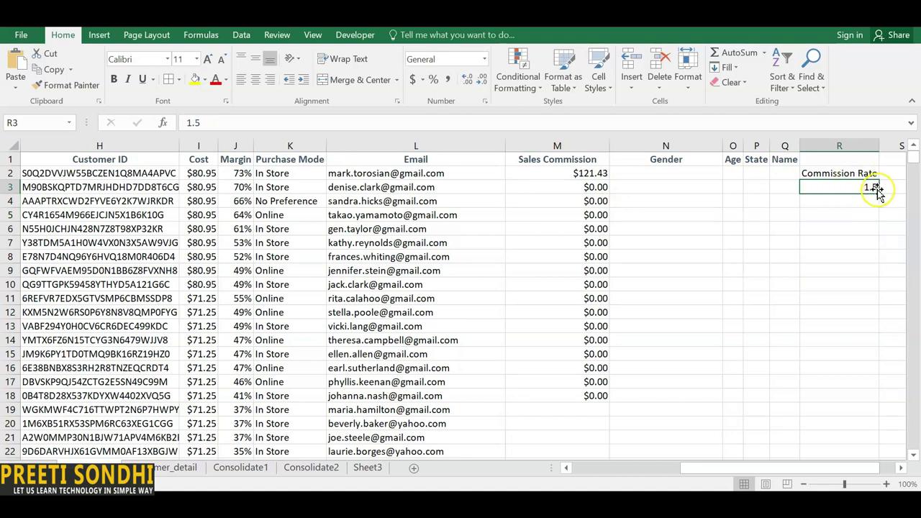
- Lock the Commission Rate row reference in cell M2 so the formula is =I2*R$3, and fill it down to row 22
click(592, 173)
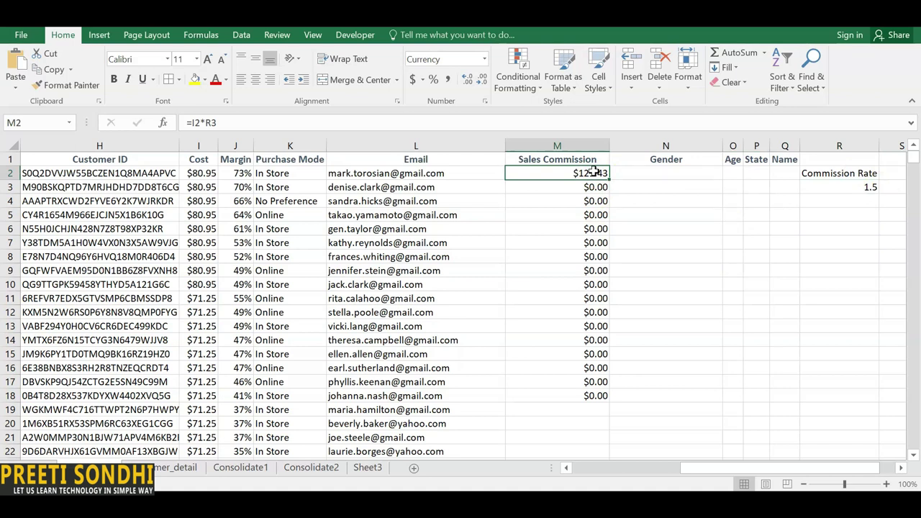
click(590, 173)
double_click(590, 173)
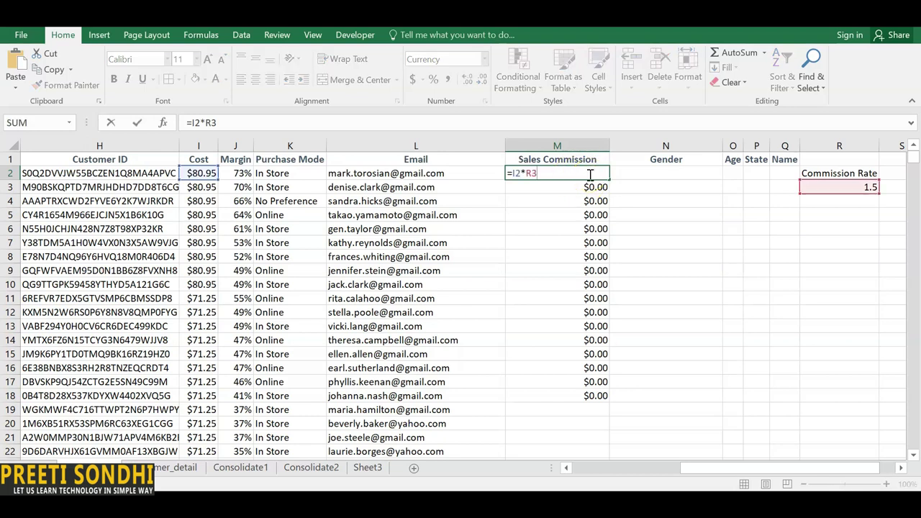
key(F4)
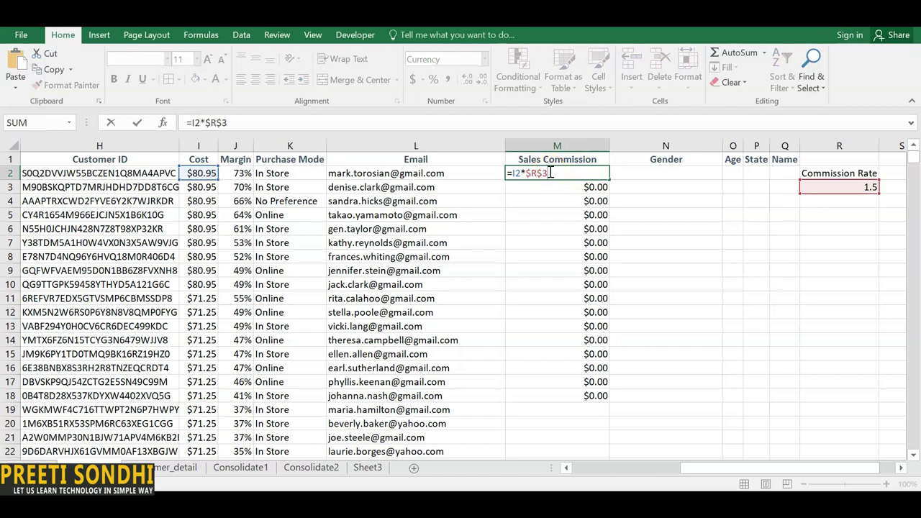
click(549, 173)
drag(554, 176, 533, 173)
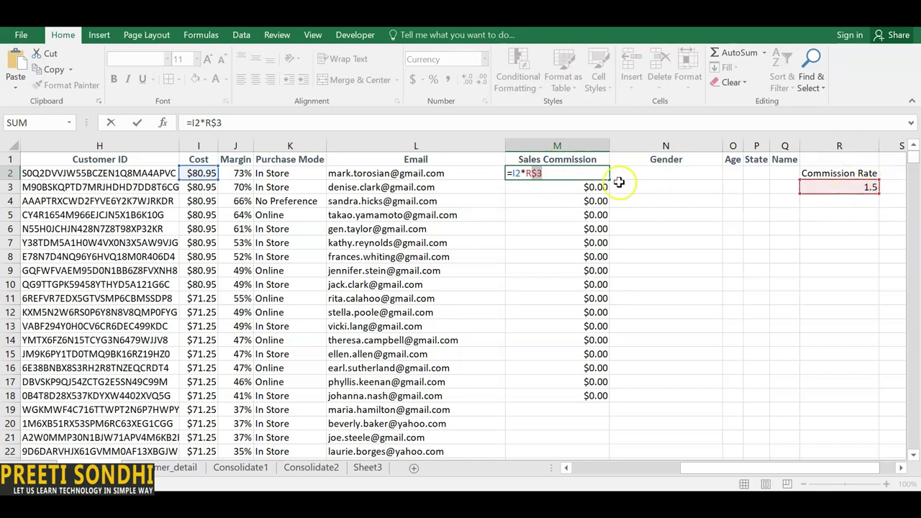
click(587, 173)
key(shift+Return)
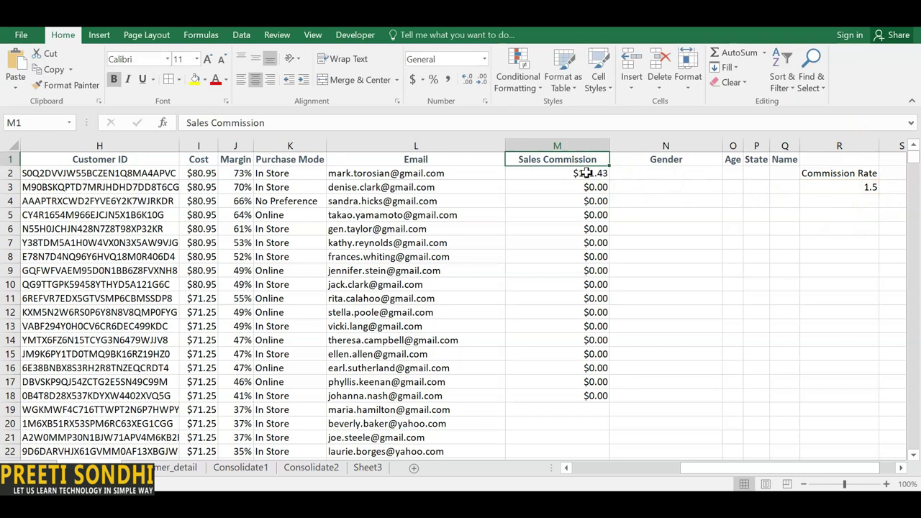
click(589, 173)
drag(609, 178, 609, 452)
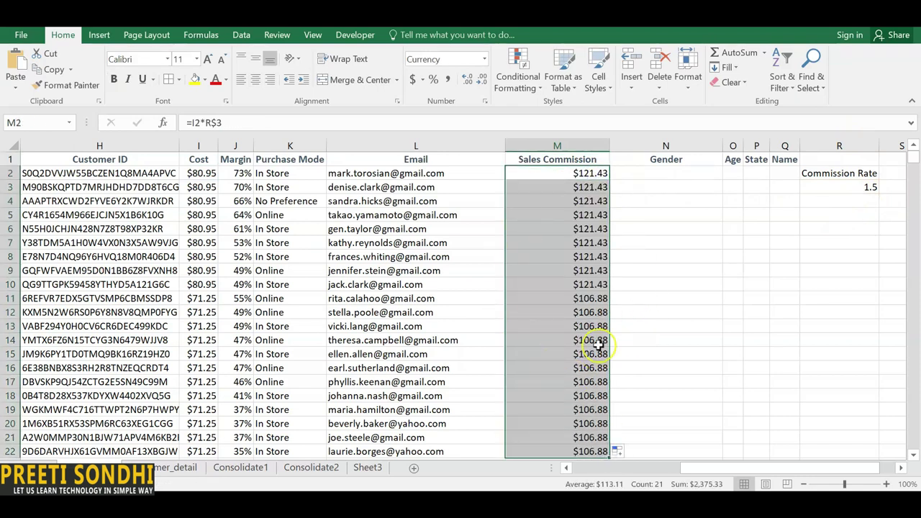
- Multiply the commission rate by 100 inside parentheses in cell M2, making the formula =I2*(R$3*100)
double_click(586, 173)
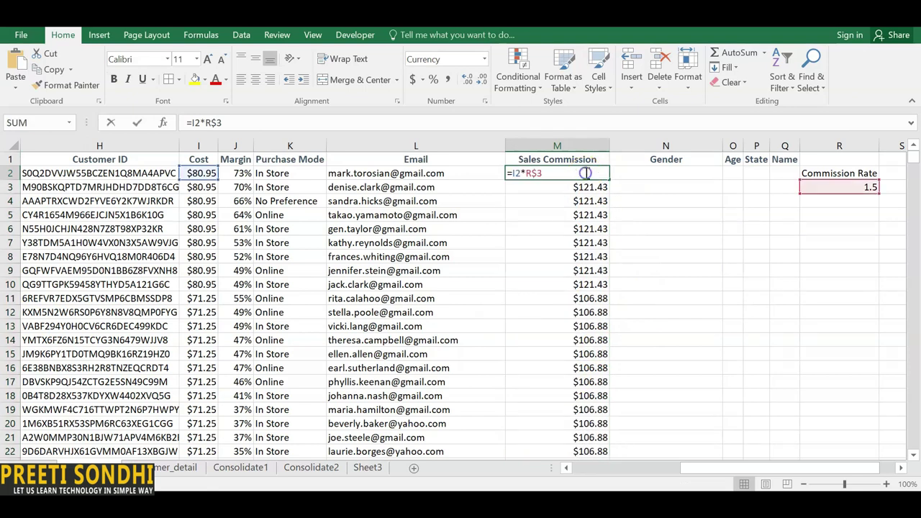
click(526, 174)
text($)
click(548, 174)
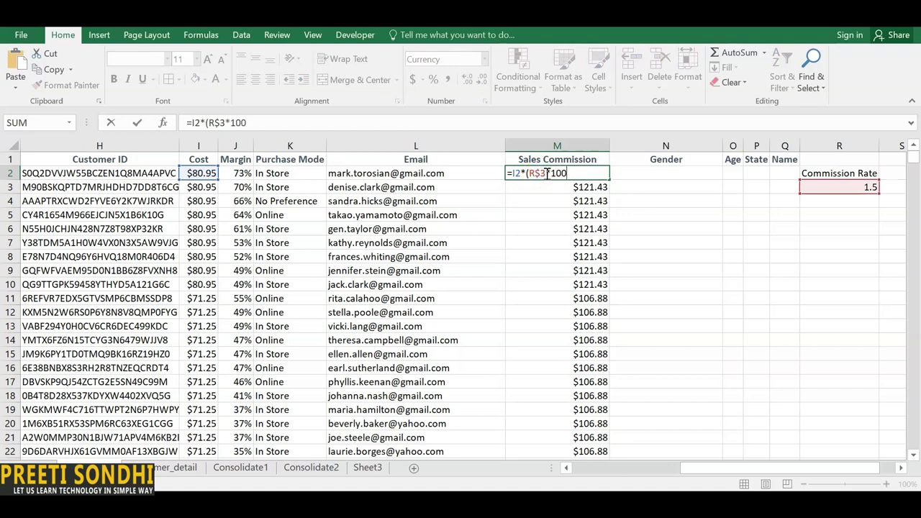
key(shift+Return)
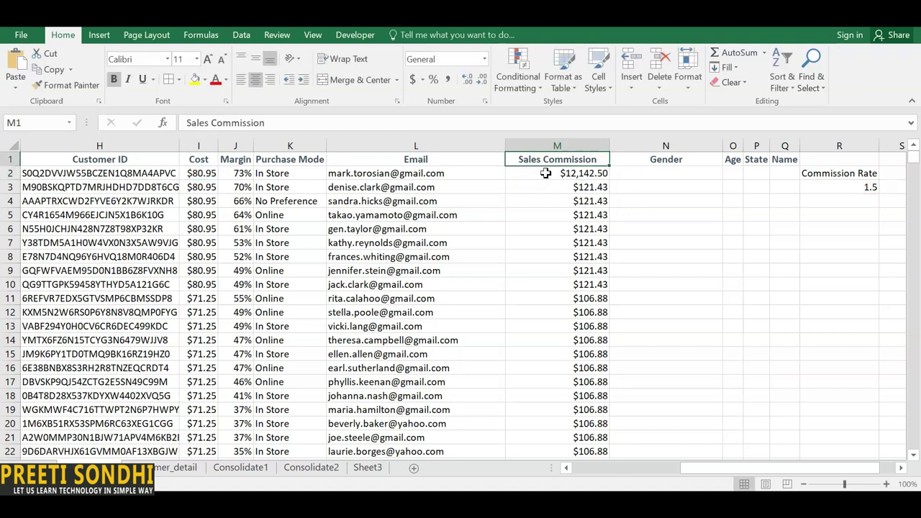
- Correct cell M2's formula to divide the commission rate by 100 instead, making it =I2*(R$3/100)
click(584, 172)
double_click(585, 172)
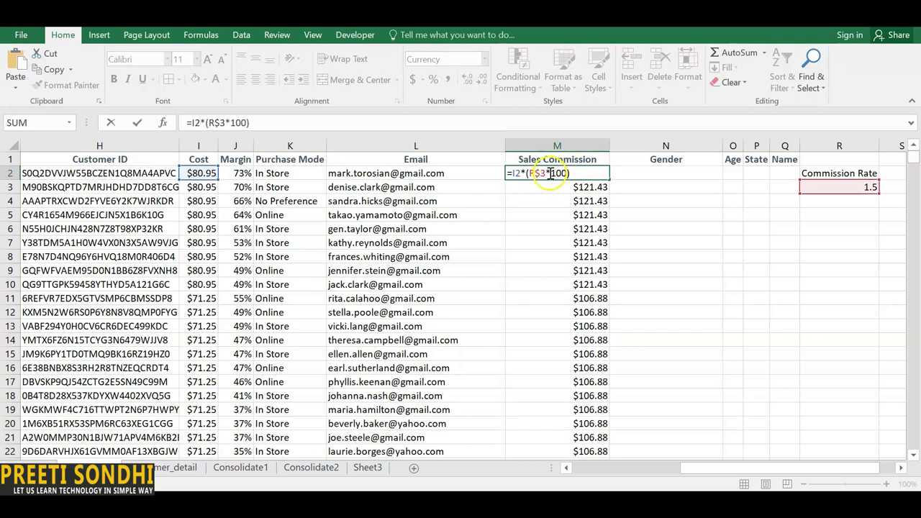
click(551, 173)
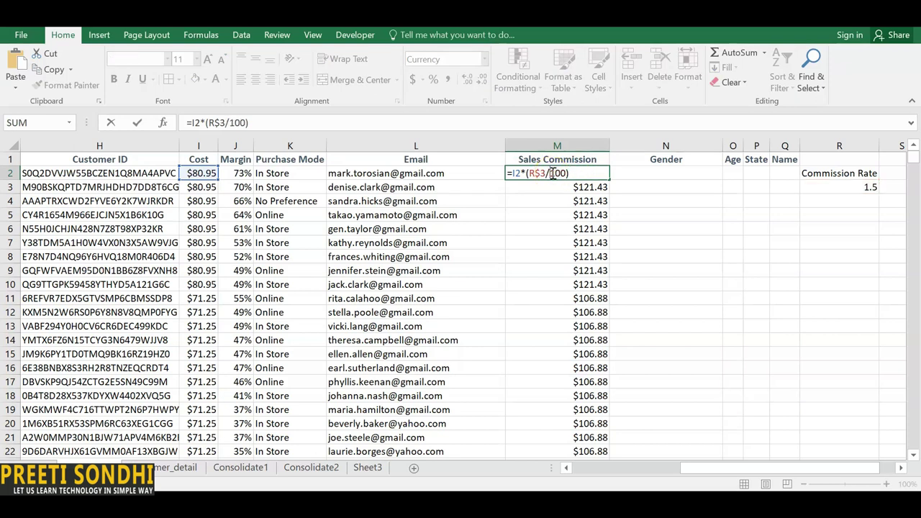
key(BackSpace)
text(/)
key(shift+Return)
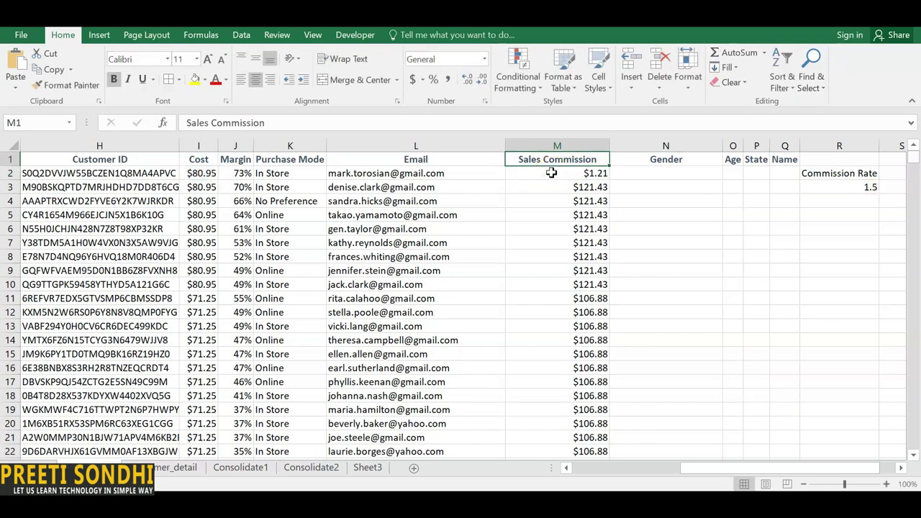
- Fill the corrected commission formula from cell M2 down the Sales Commission column
click(589, 183)
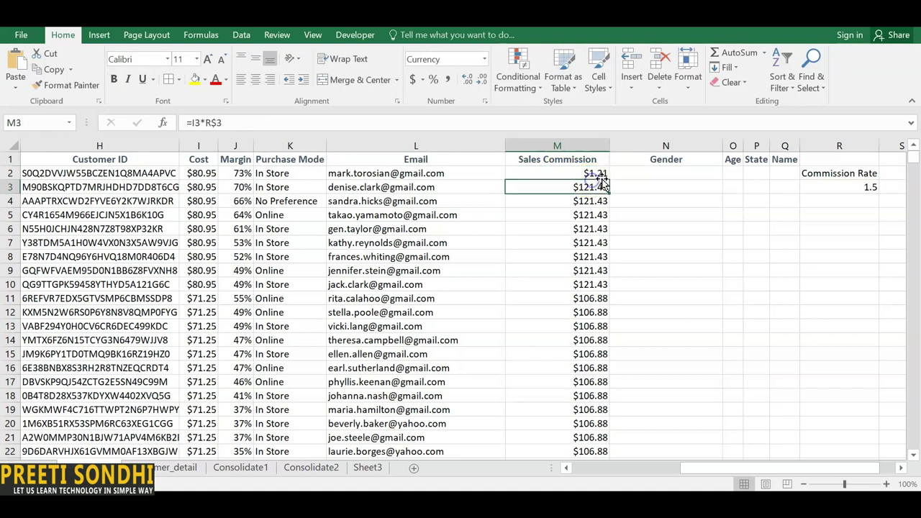
click(594, 174)
drag(610, 180, 610, 441)
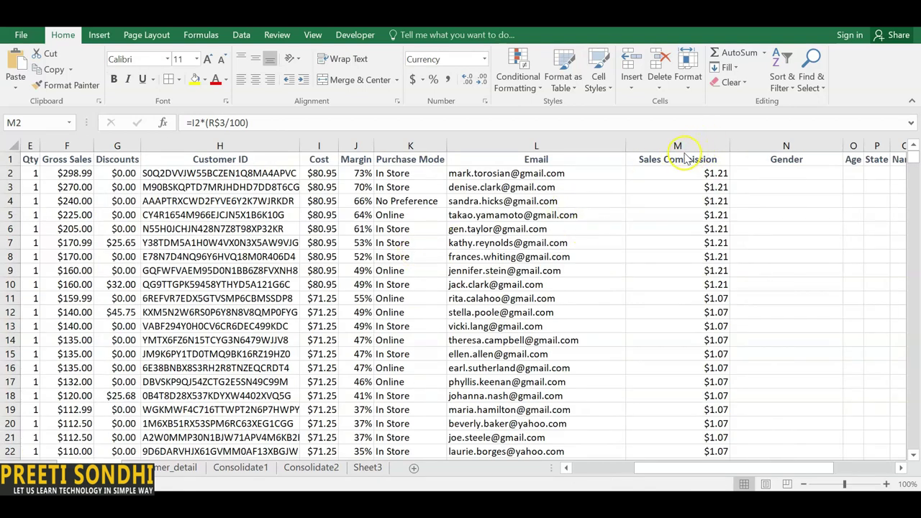
click(683, 148)
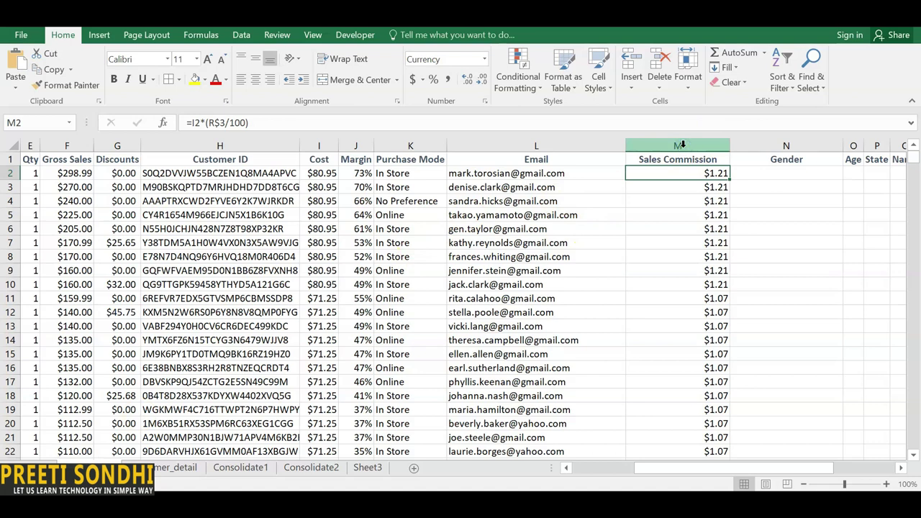
- Total the Cost column in the Summary table's Total Cost cell U10 with =SUM(I2:I2878), and check the entered formula
drag(652, 473, 677, 469)
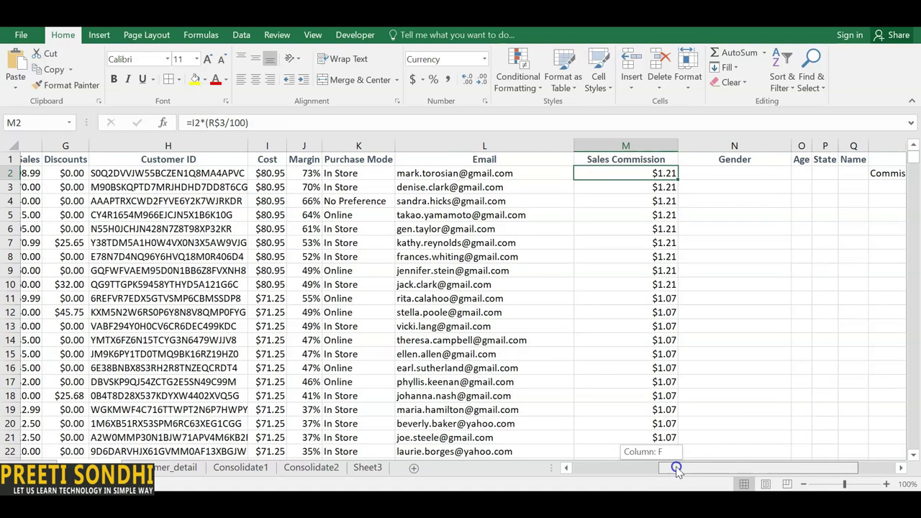
drag(677, 469, 727, 467)
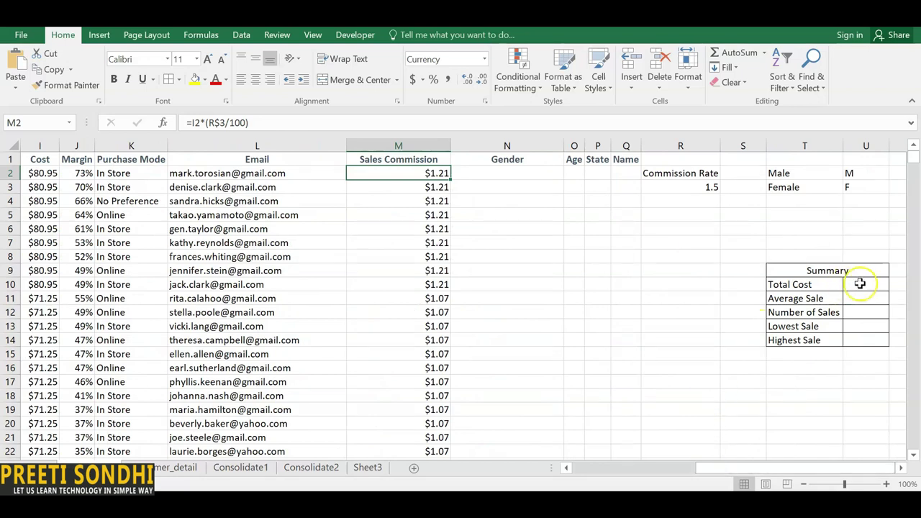
drag(801, 271, 840, 336)
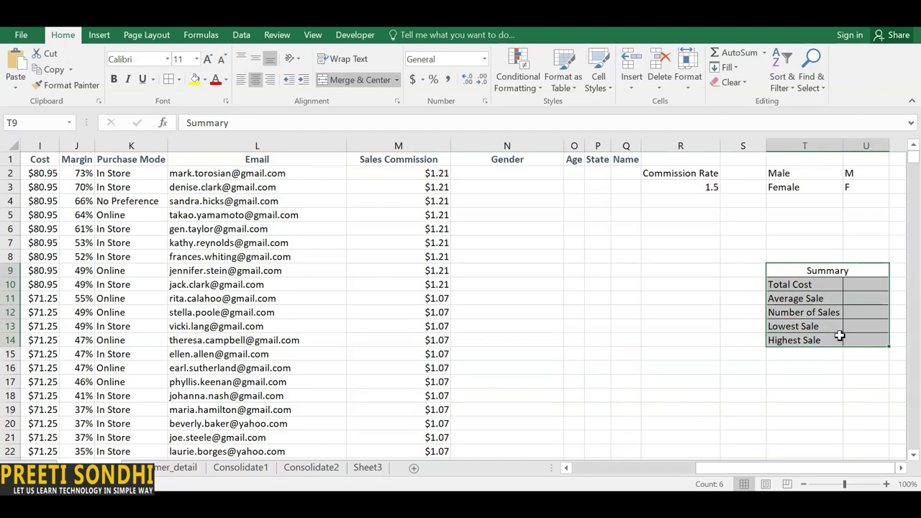
click(870, 285)
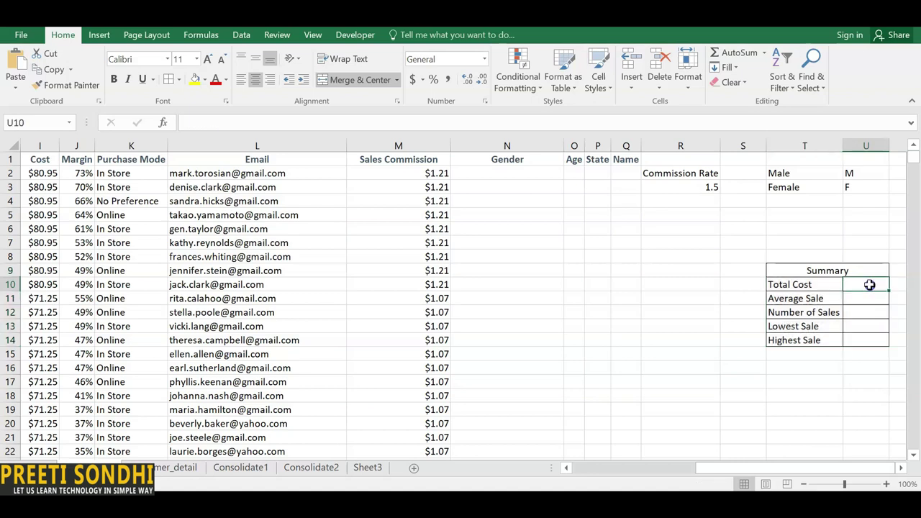
click(796, 287)
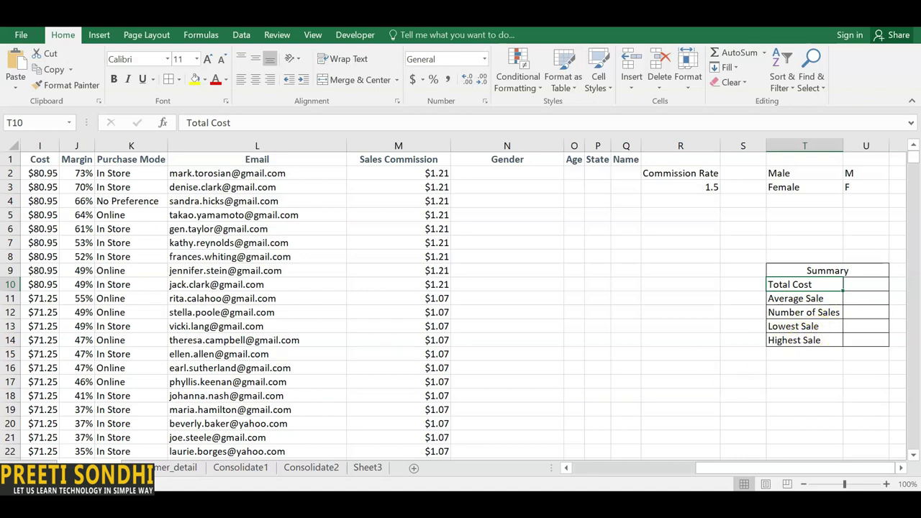
key(Right)
key(F2)
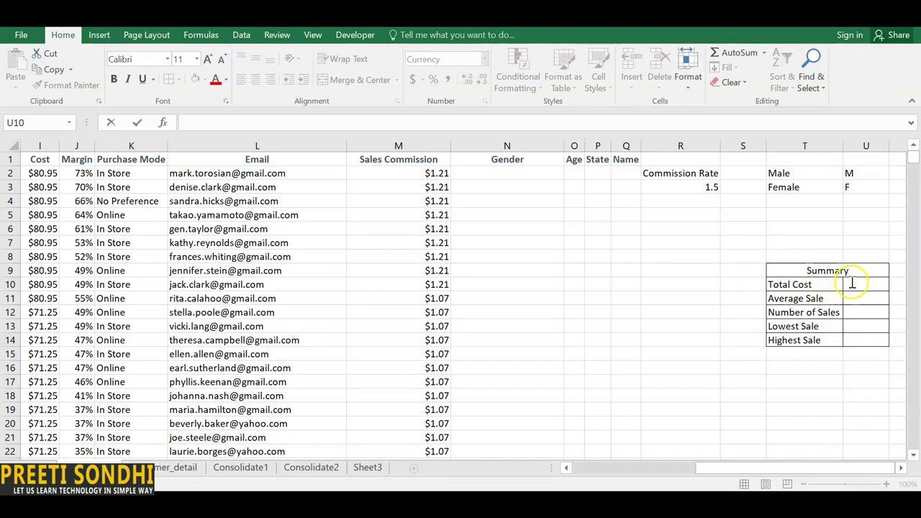
click(851, 284)
text(=sum)
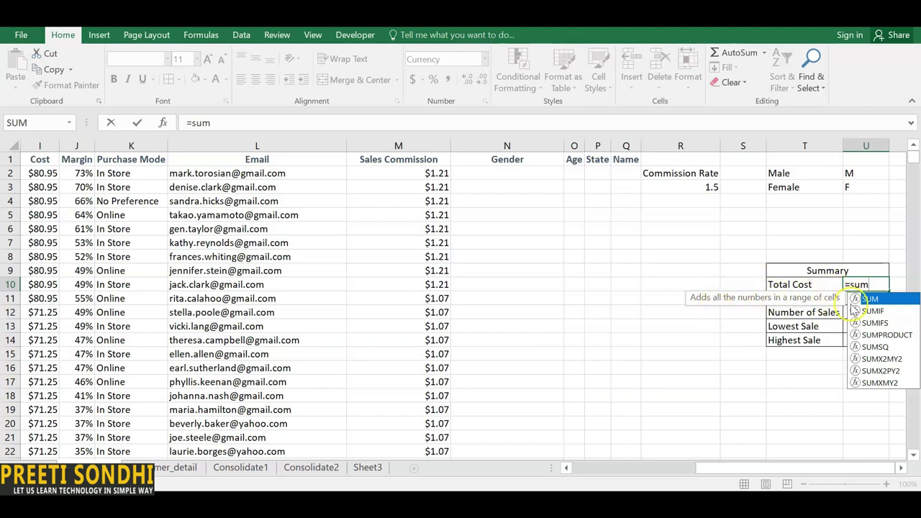
double_click(873, 300)
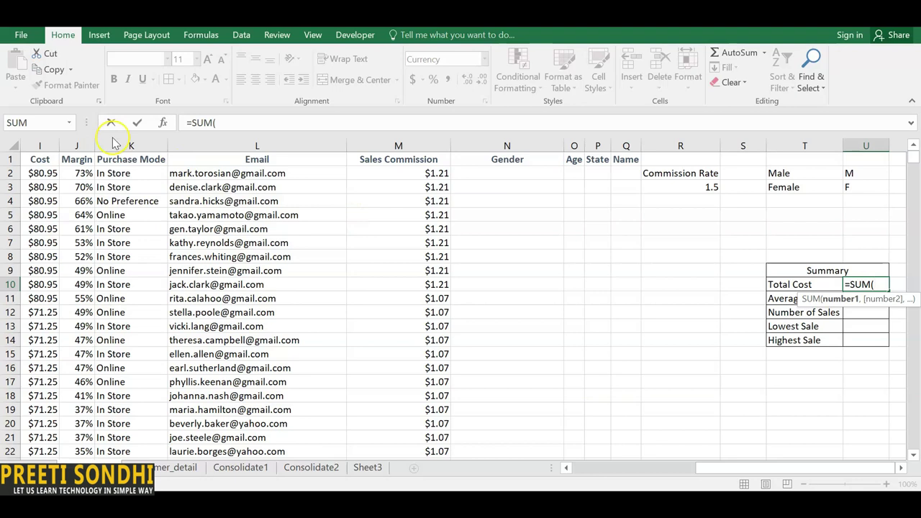
click(47, 173)
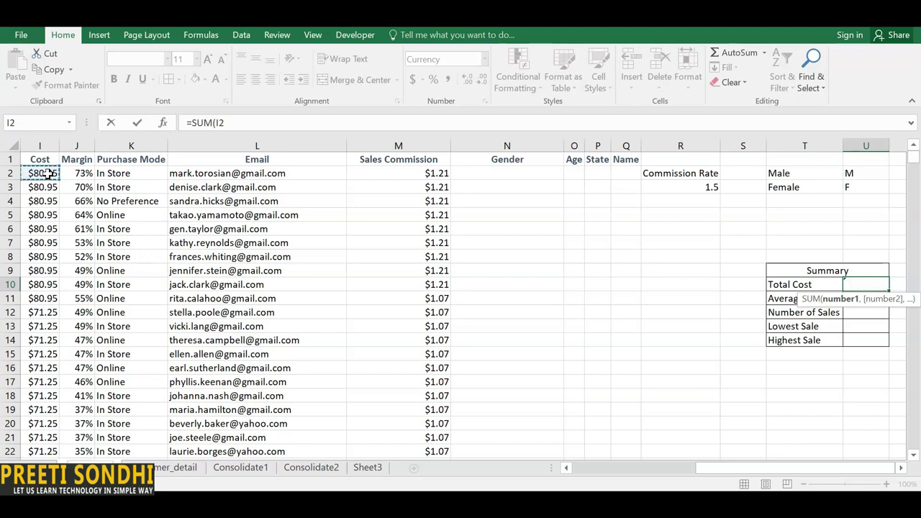
key(ctrl+shift+Down)
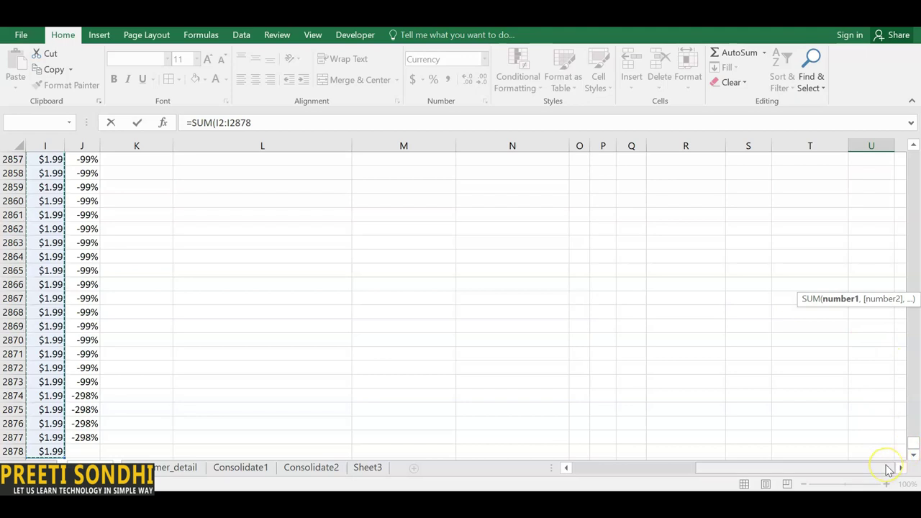
key(Escape)
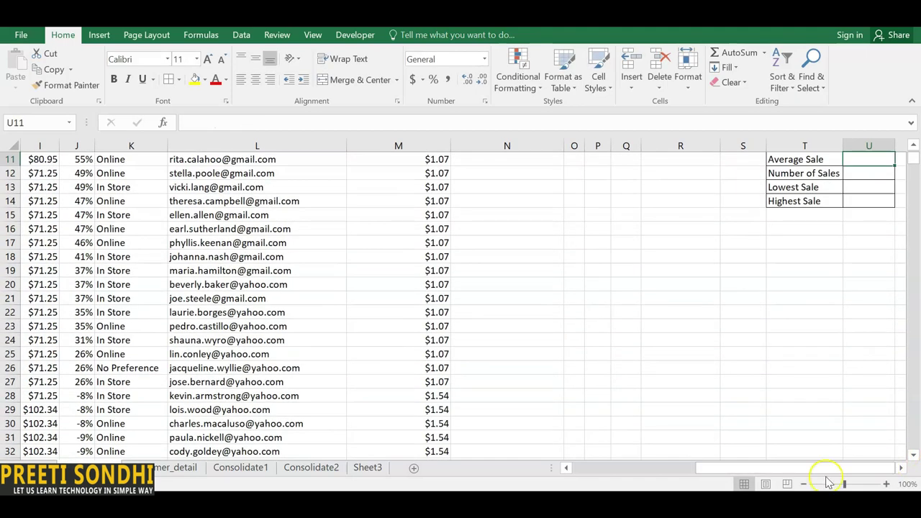
drag(914, 160, 914, 150)
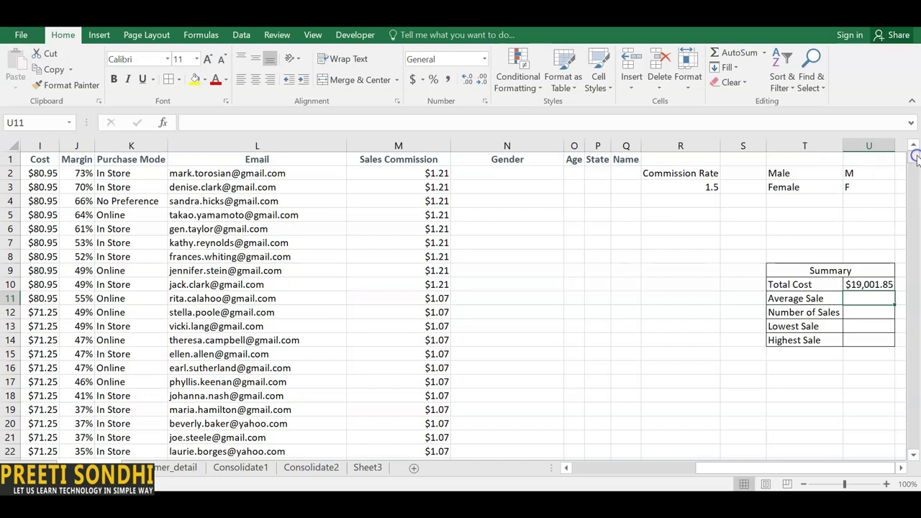
click(869, 286)
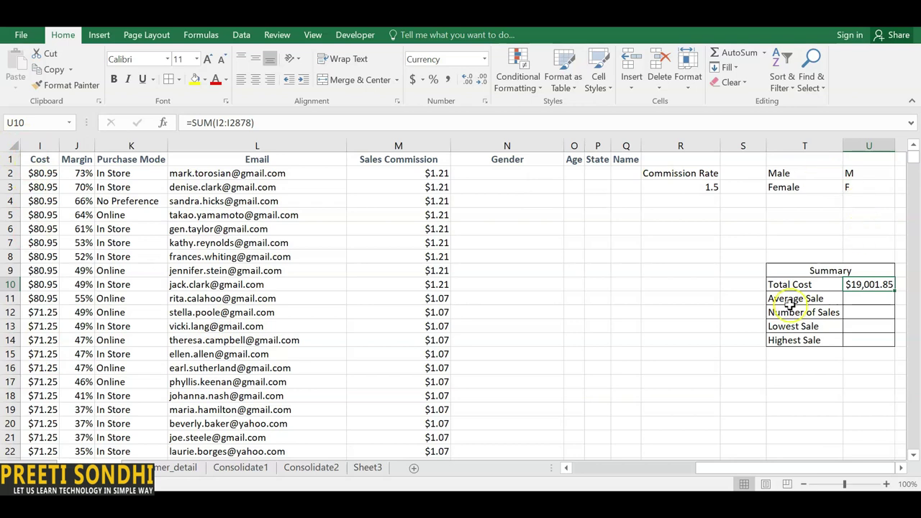
- Calculate the average of the Gross Sales values F2:F2877 with the AVERAGE function in the Summary table's Average Sale cell U11
click(858, 297)
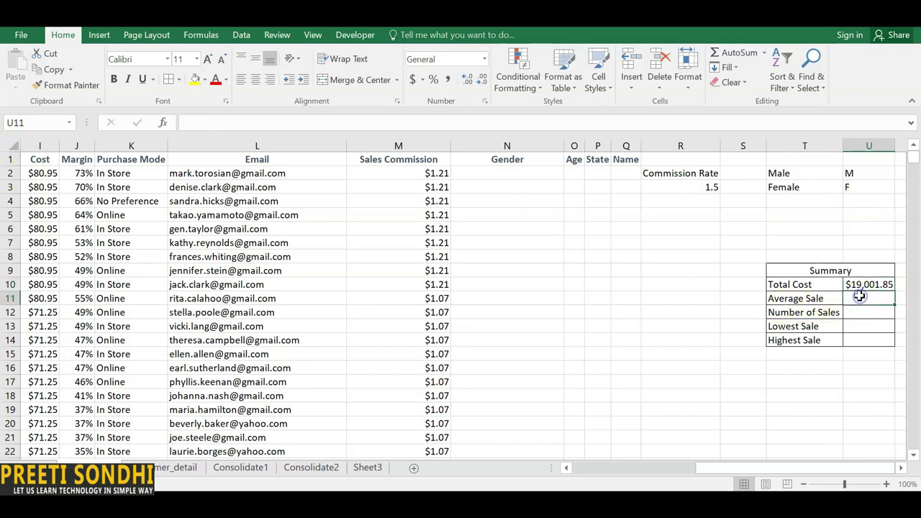
text(=av)
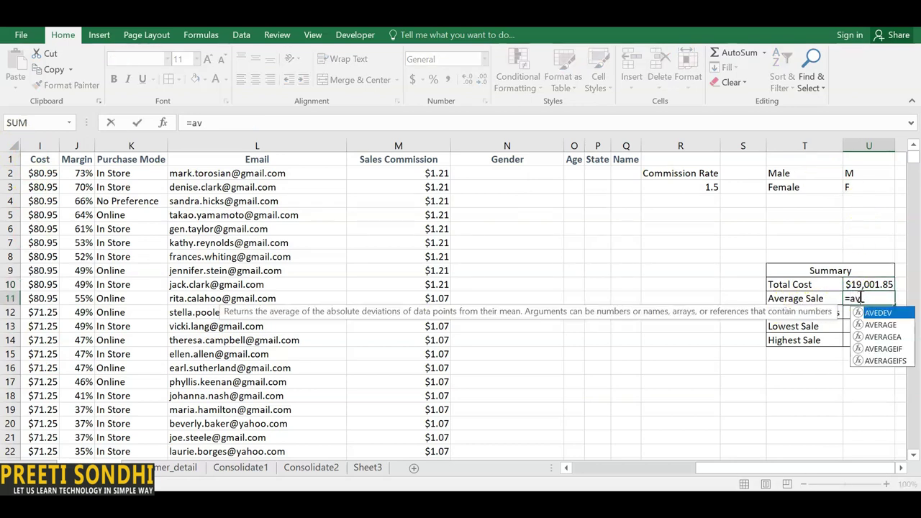
click(880, 326)
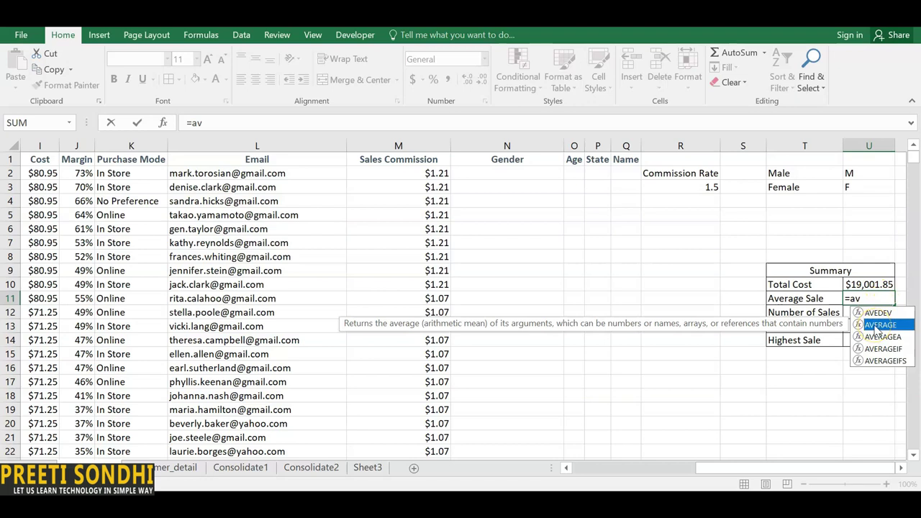
key(Return)
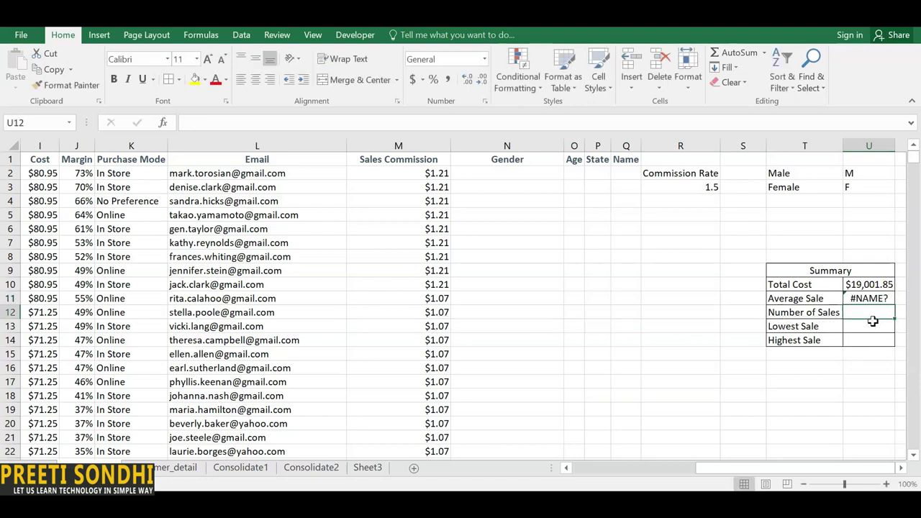
click(882, 298)
double_click(882, 298)
text(er)
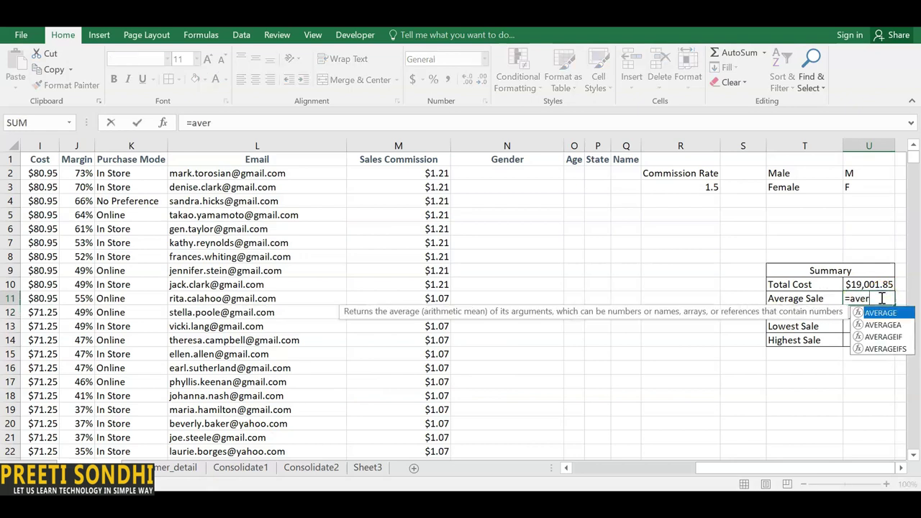
double_click(882, 314)
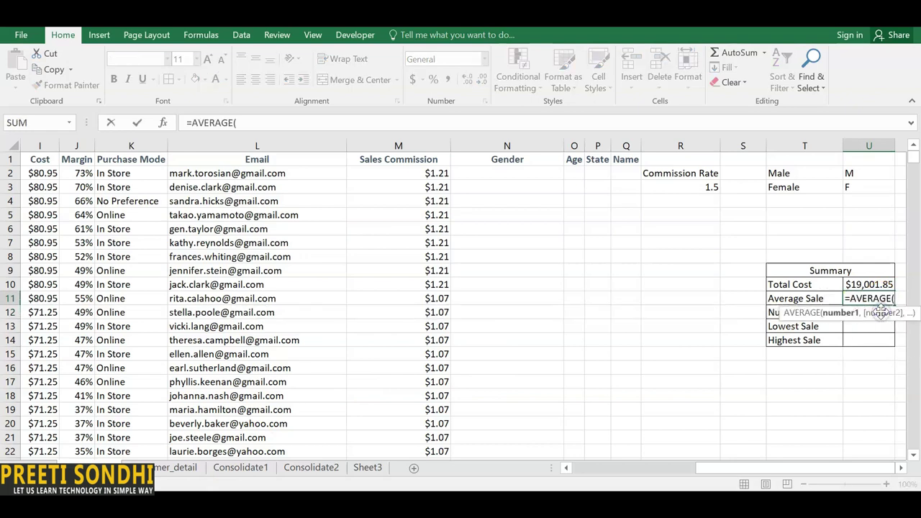
click(711, 468)
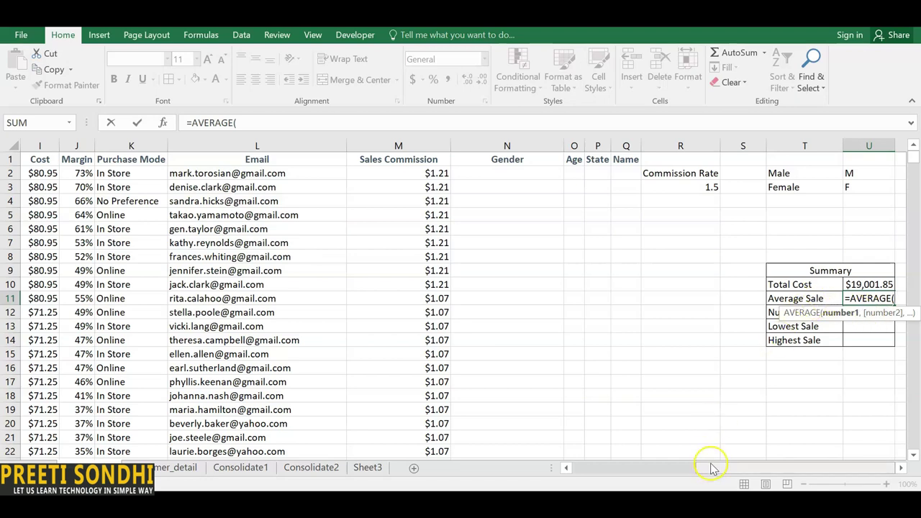
drag(712, 468, 630, 470)
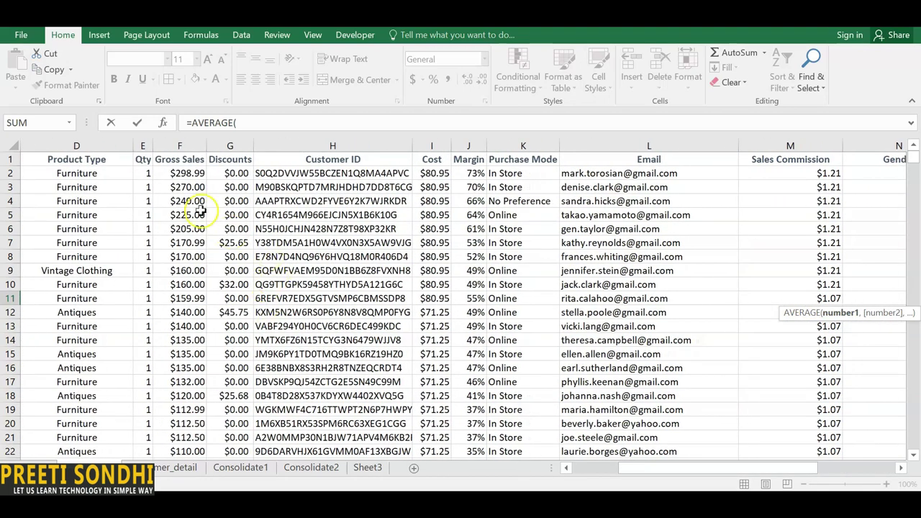
click(187, 174)
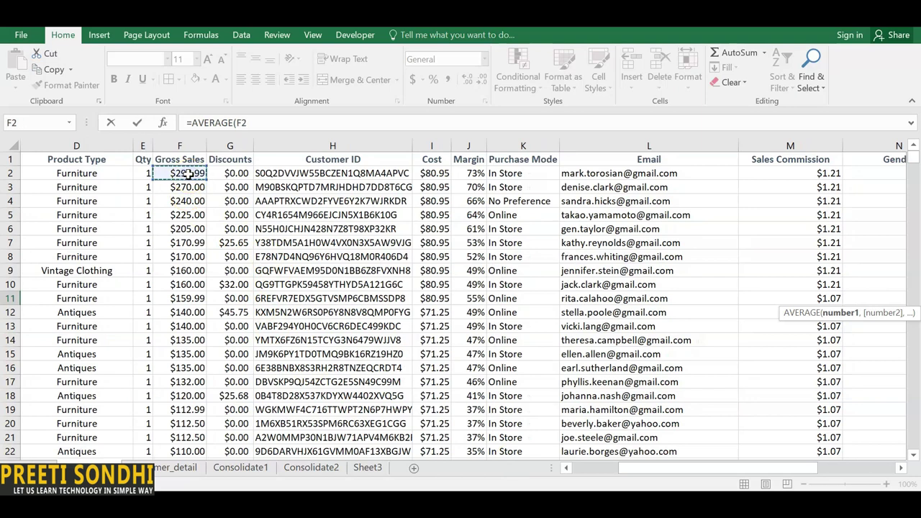
key(ctrl+shift+Down)
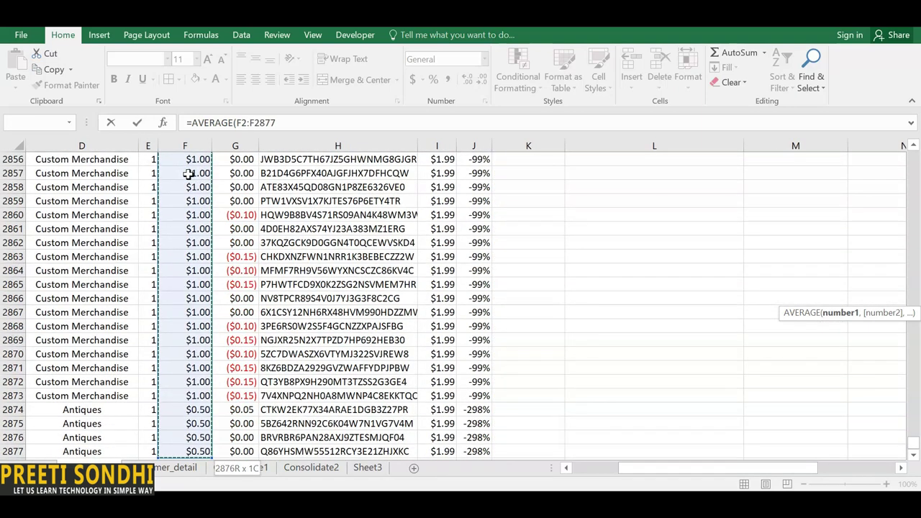
key(Escape)
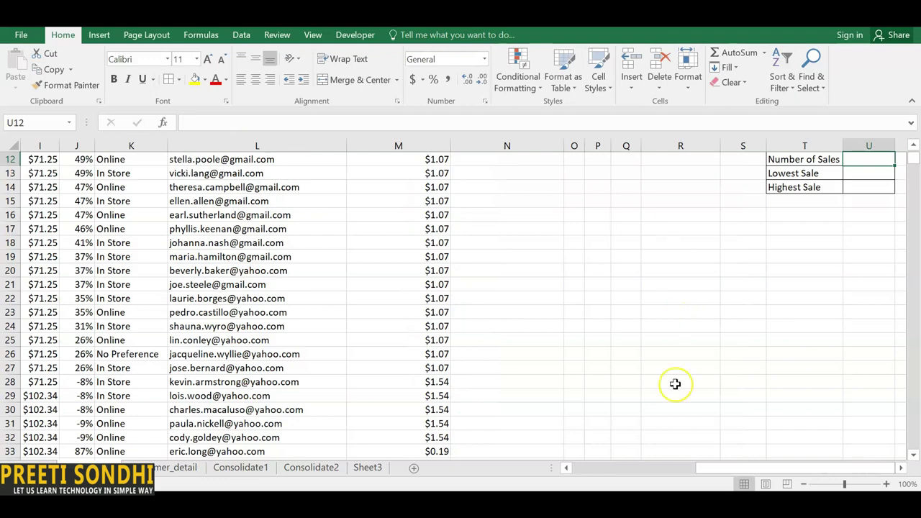
drag(913, 160, 914, 153)
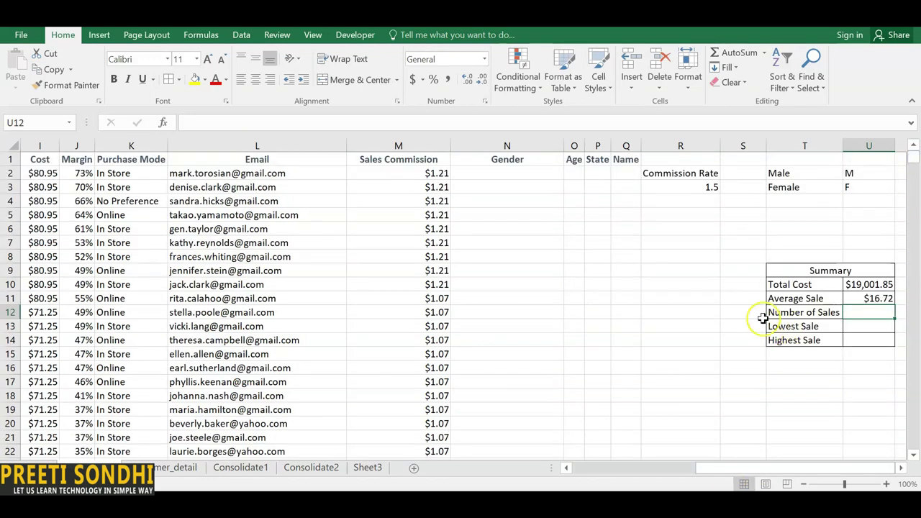
- Count the Gross Sales values F2:F2877 with the COUNT function in the Summary table's Number of Sales cell U12
click(857, 312)
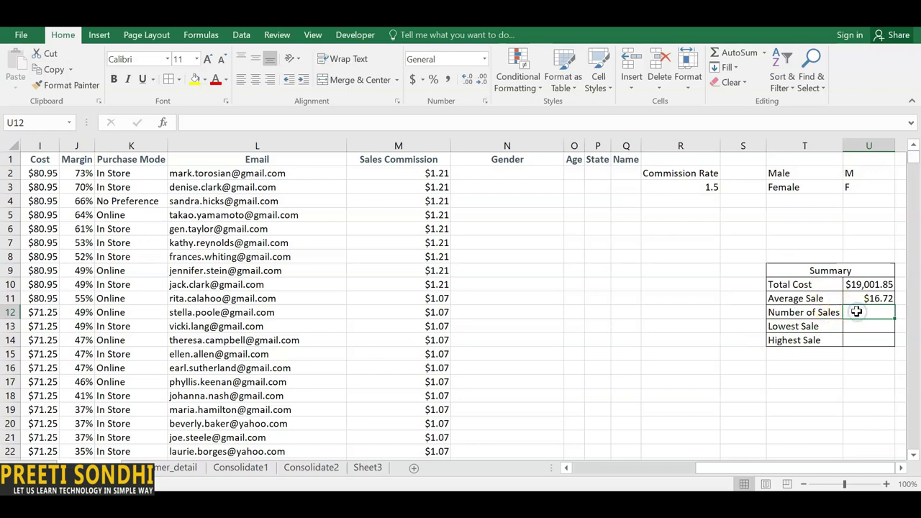
text(=coun)
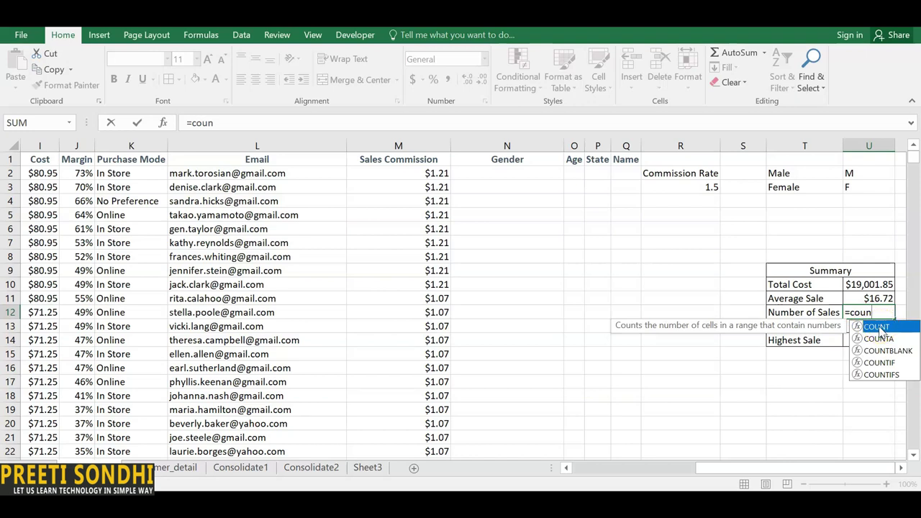
click(878, 330)
double_click(878, 329)
drag(741, 469, 602, 465)
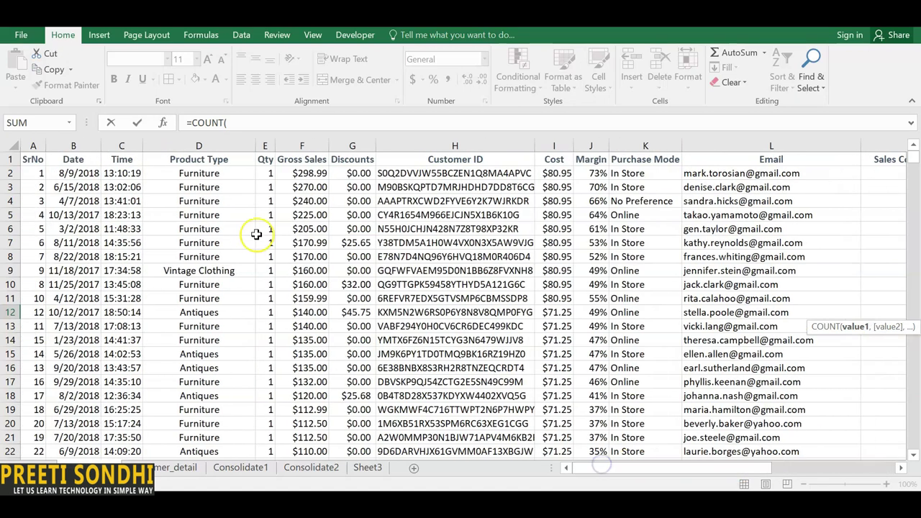
click(313, 173)
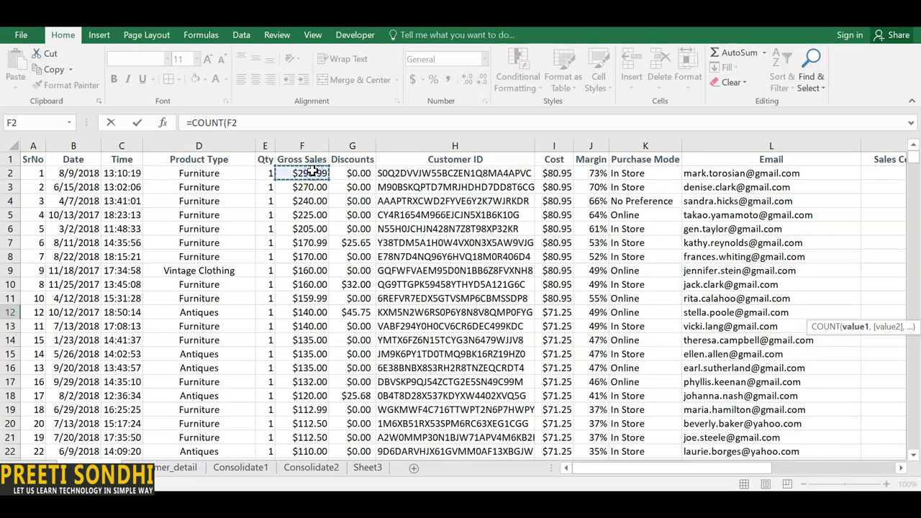
key(ctrl+shift+Down)
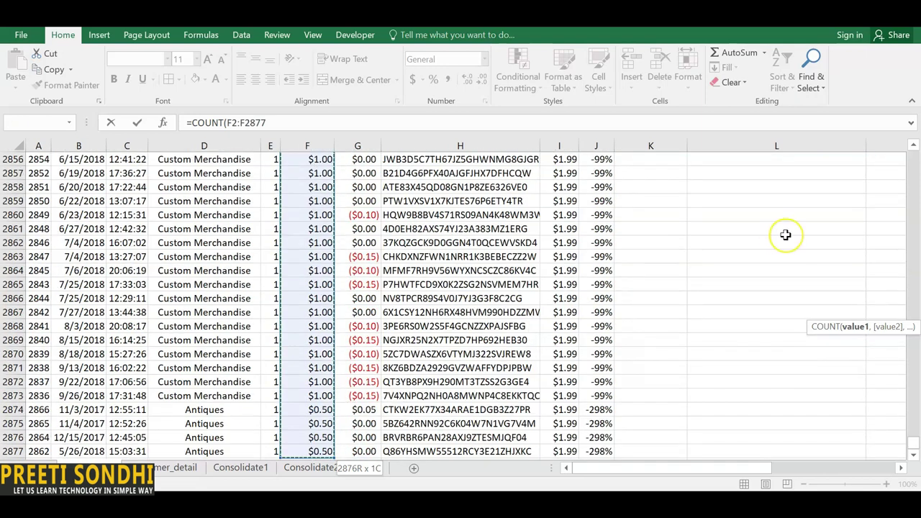
key(Escape)
drag(913, 153, 913, 150)
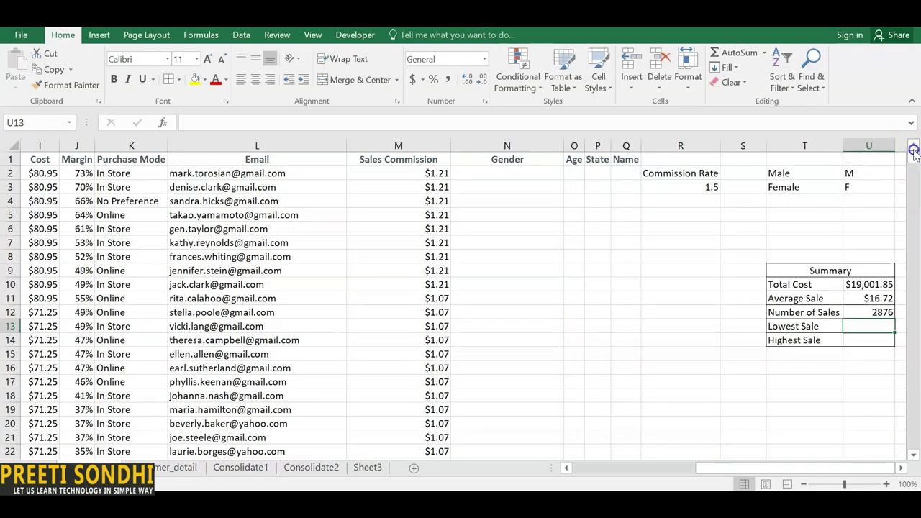
- Find the smallest Gross Sales value in F2:F2877 with the MIN function in the Summary table's Lowest Sale cell U13
double_click(879, 322)
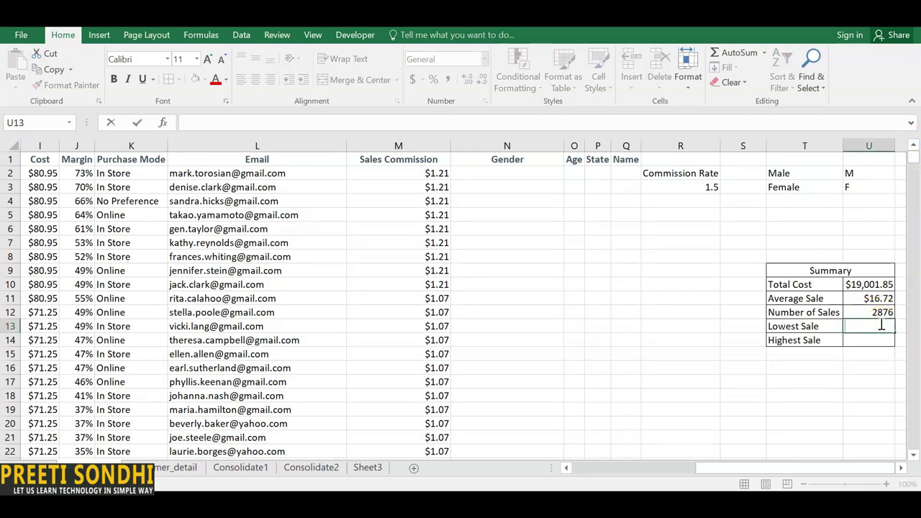
text(=min)
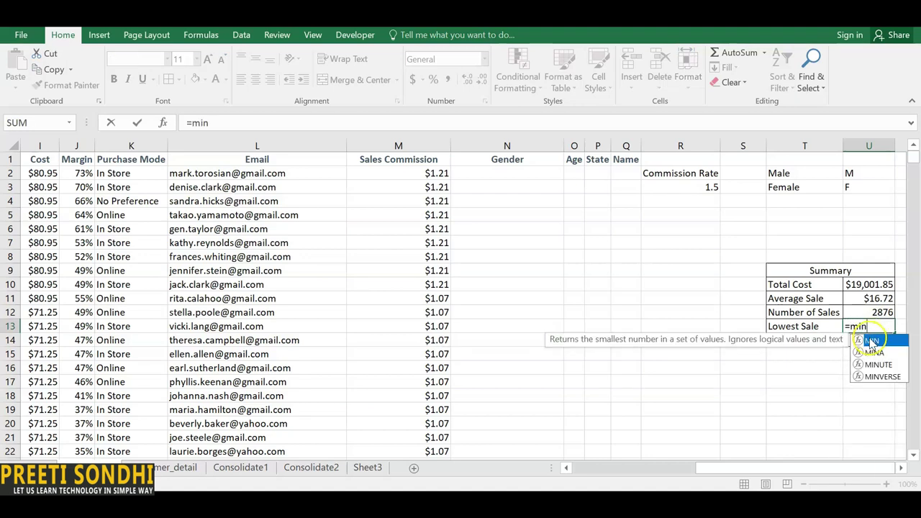
double_click(871, 340)
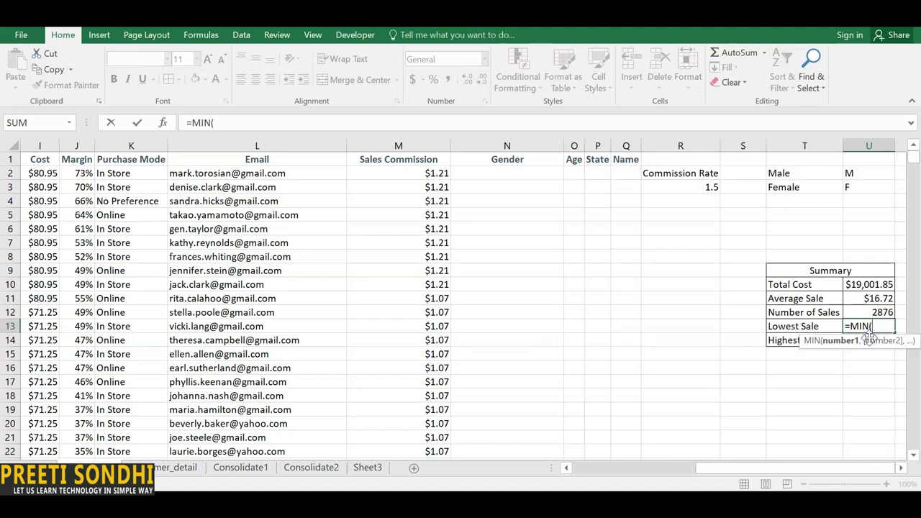
drag(717, 473, 652, 474)
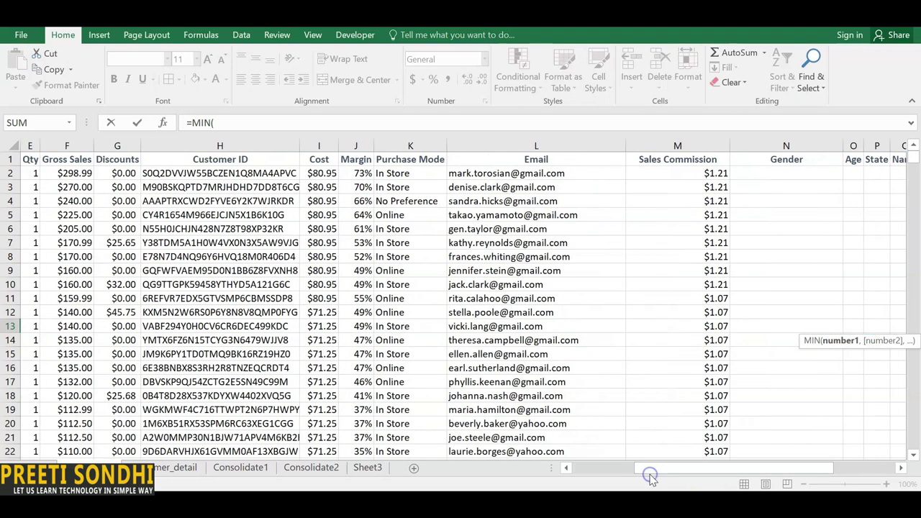
click(64, 175)
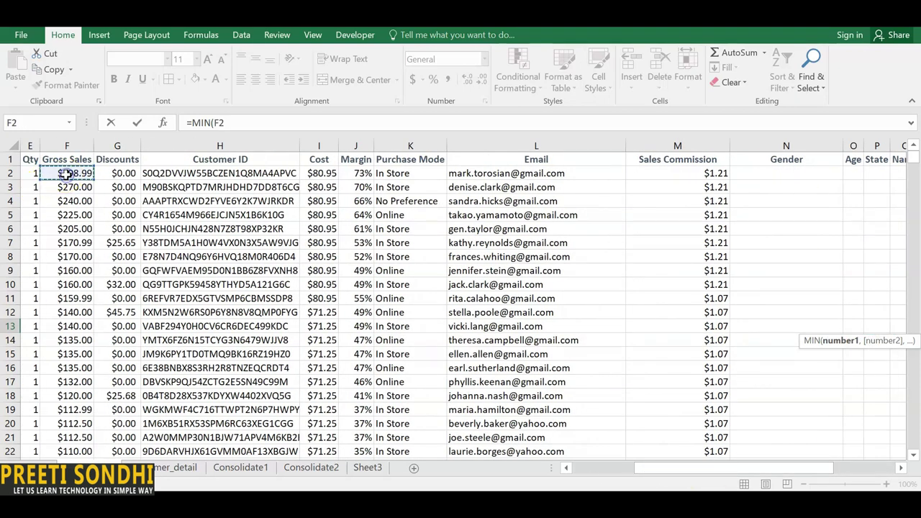
key(ctrl+shift+Down)
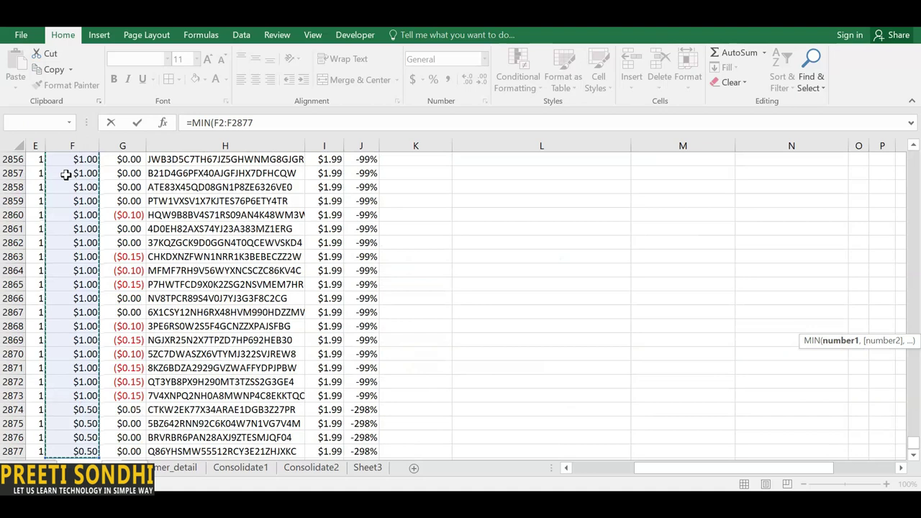
key(Return)
drag(913, 159, 913, 150)
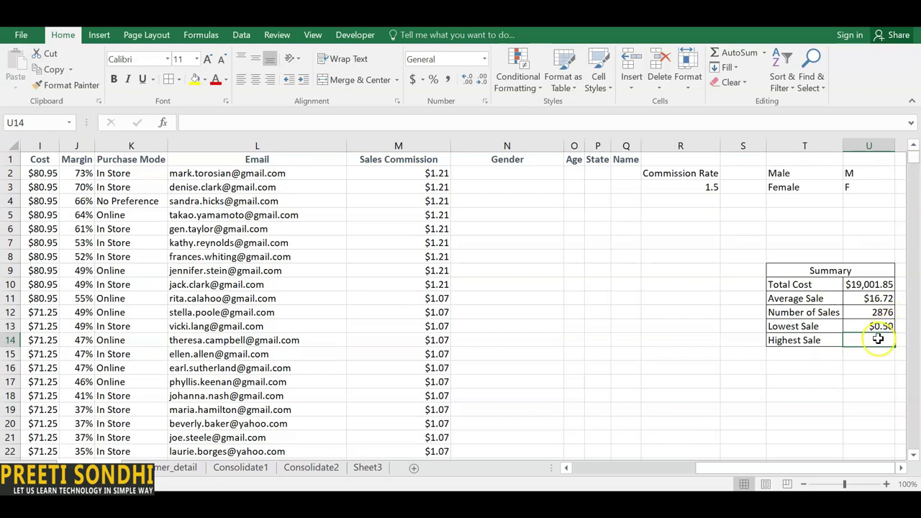
- Find the largest Gross Sales value with the MAX function in the Summary table's Highest Sale cell U14
text(=max)
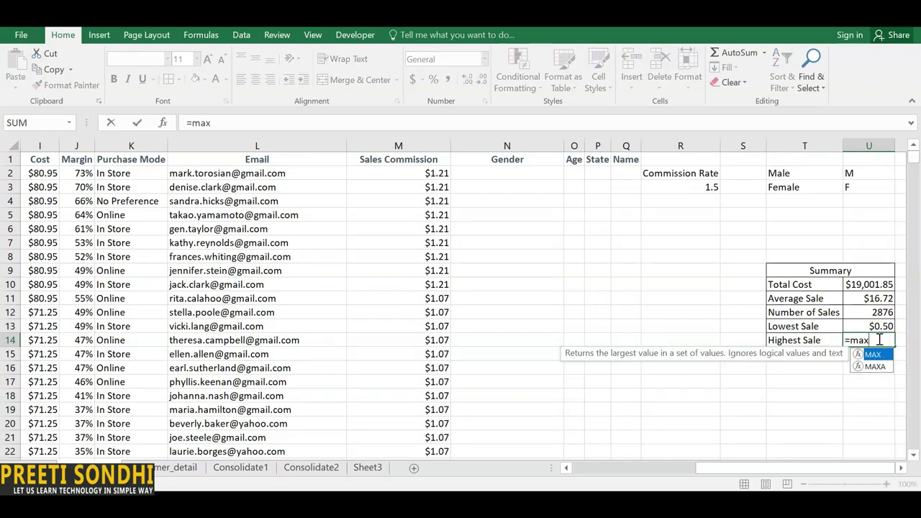
double_click(874, 350)
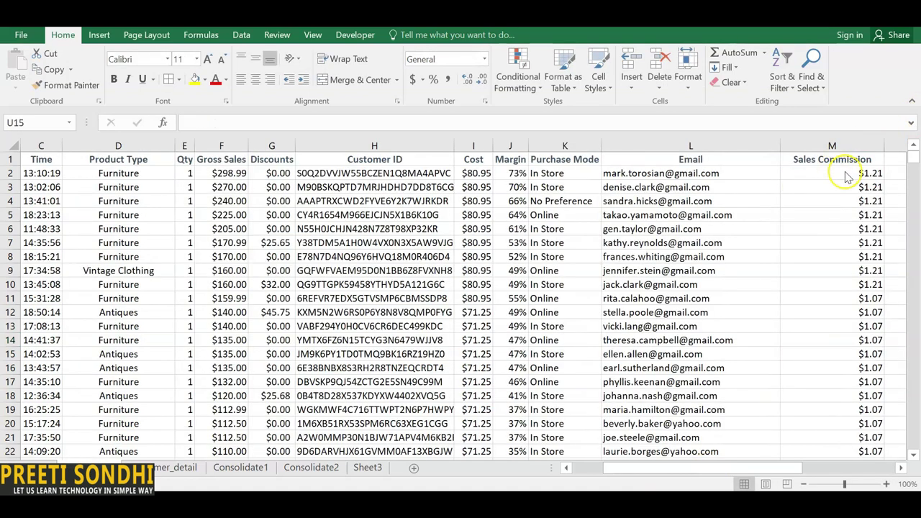
- Wrap cell M2's commission formula in ROUND with two decimal places, making it =ROUND(I2*(R$3/100),2)
click(845, 172)
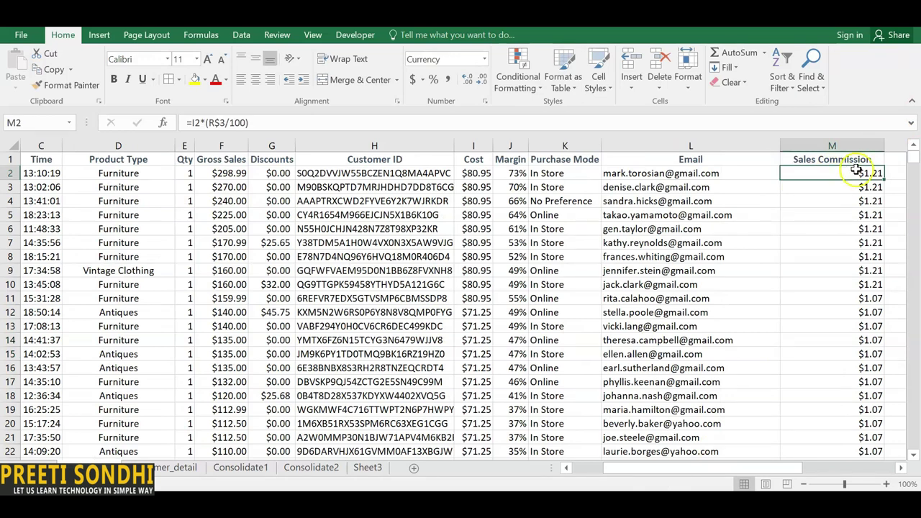
double_click(844, 172)
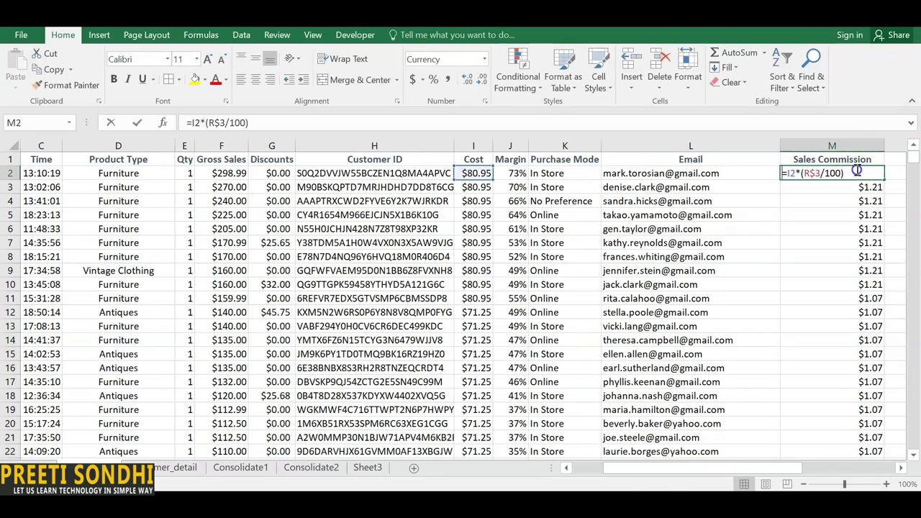
double_click(789, 173)
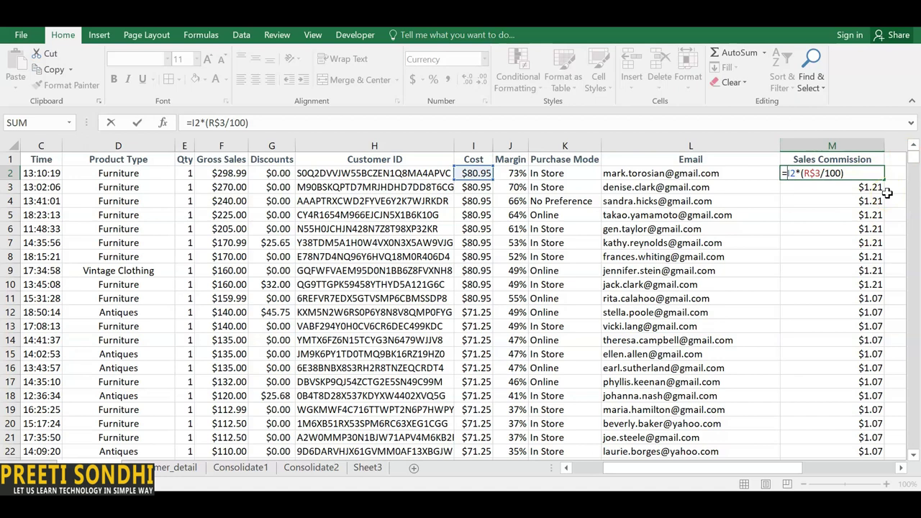
text(roundI2*()
key(BackSpace)
double_click(841, 187)
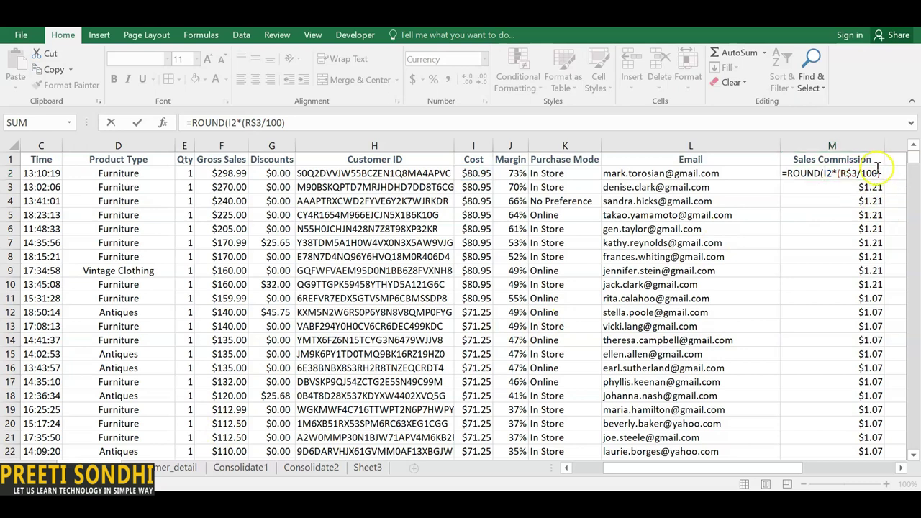
click(883, 173)
text(,2)
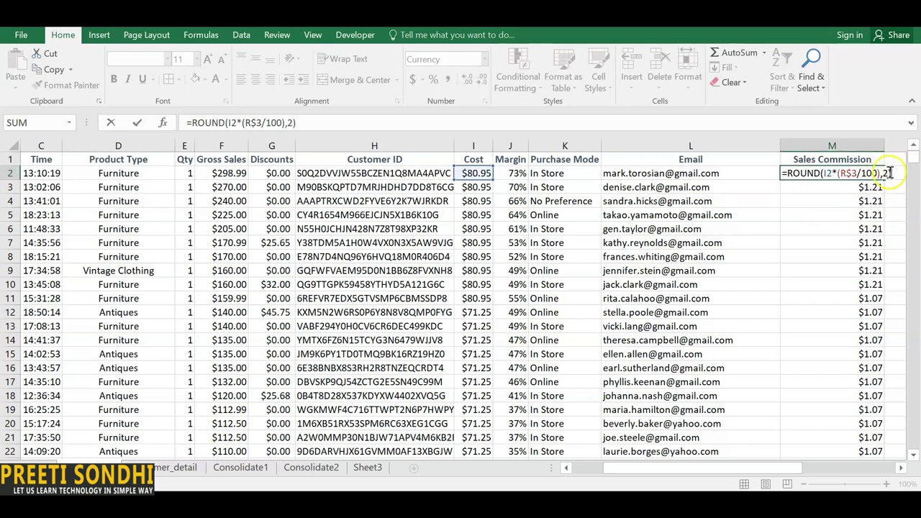
key(shift+Return)
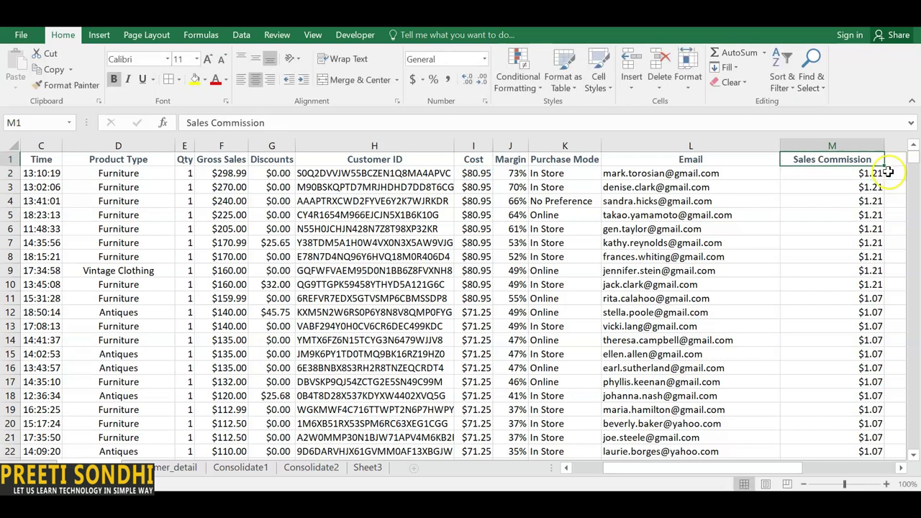
- Change the rounding in cell M2's commission formula to one decimal place, making it =ROUND(I2*(R$3/100),1)
click(881, 173)
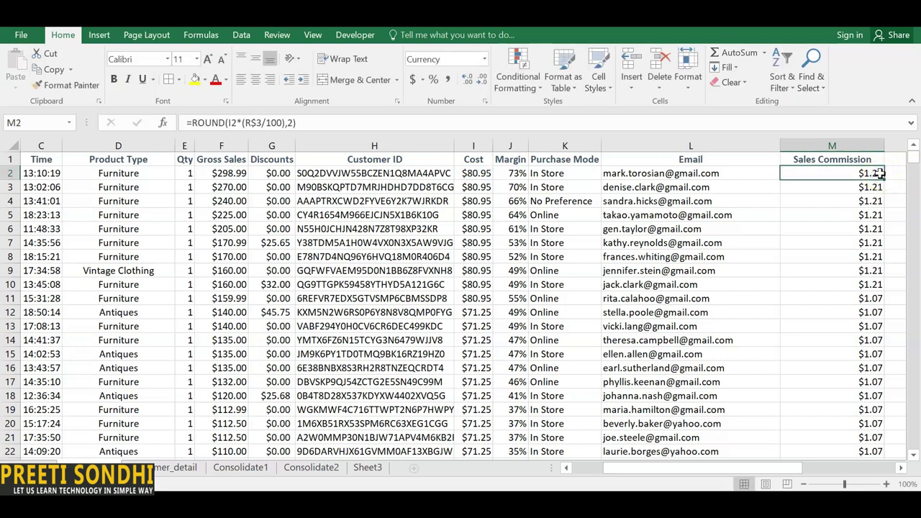
double_click(879, 174)
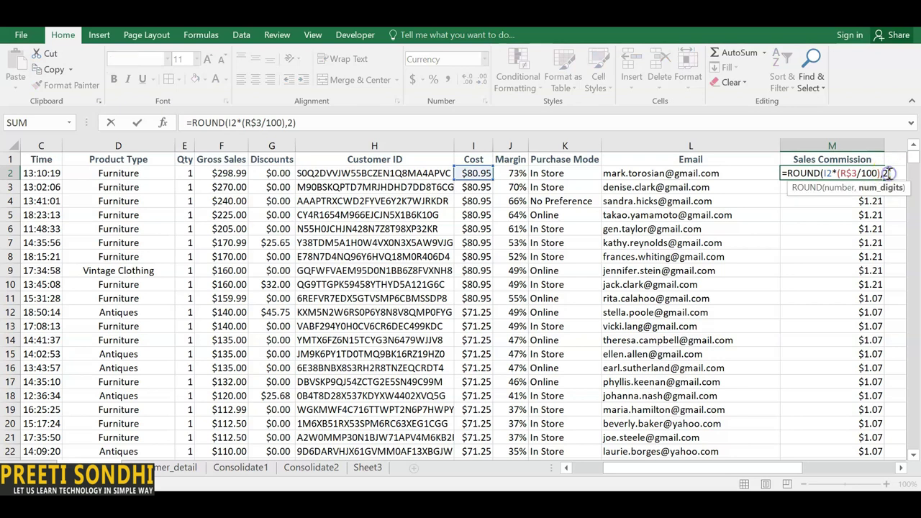
key(shift+Return)
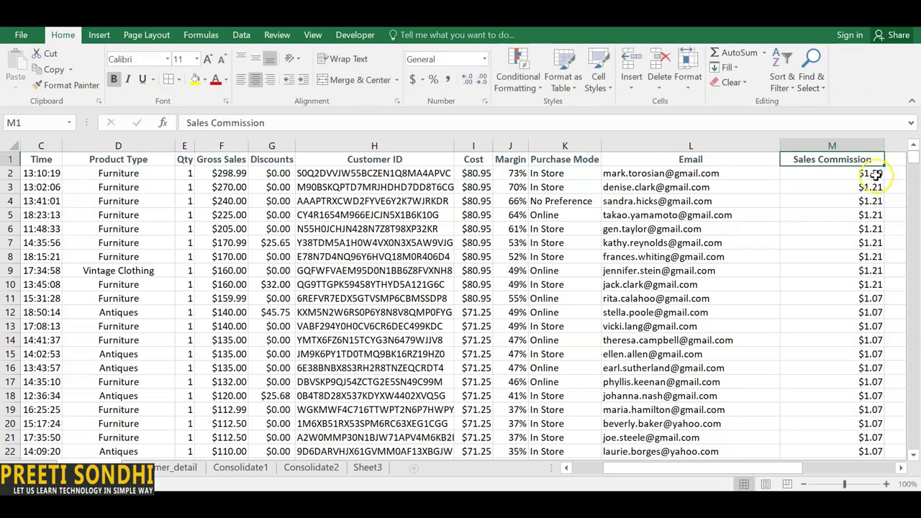
click(874, 173)
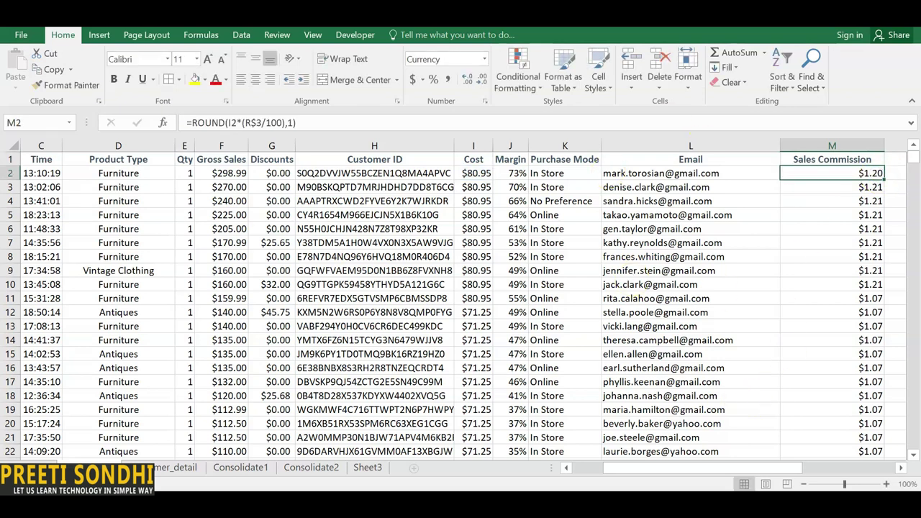
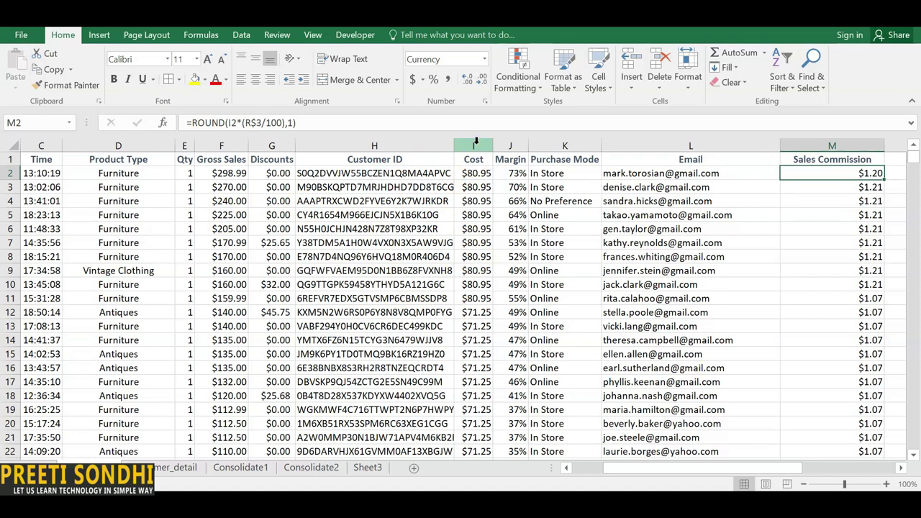
- Clear the Sales Commission column M and enter Warranty? as its new header in cell M1
click(476, 142)
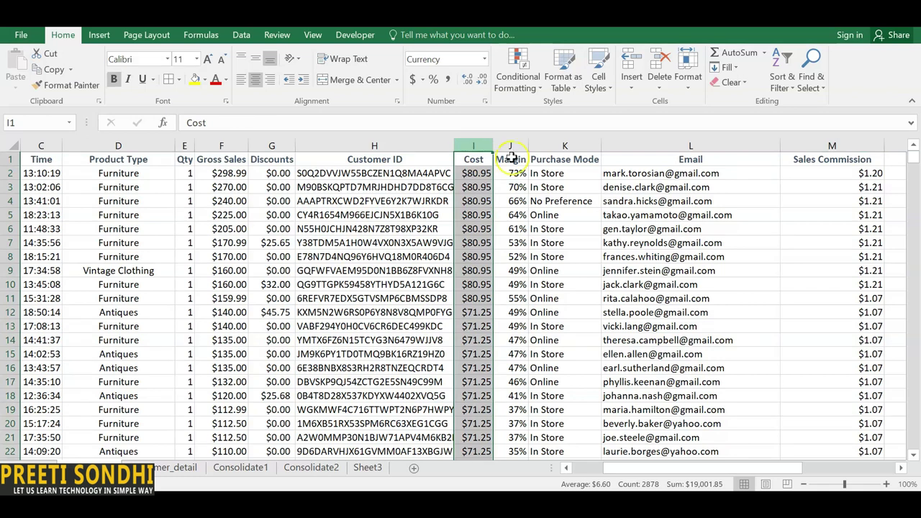
click(628, 472)
drag(628, 475, 666, 468)
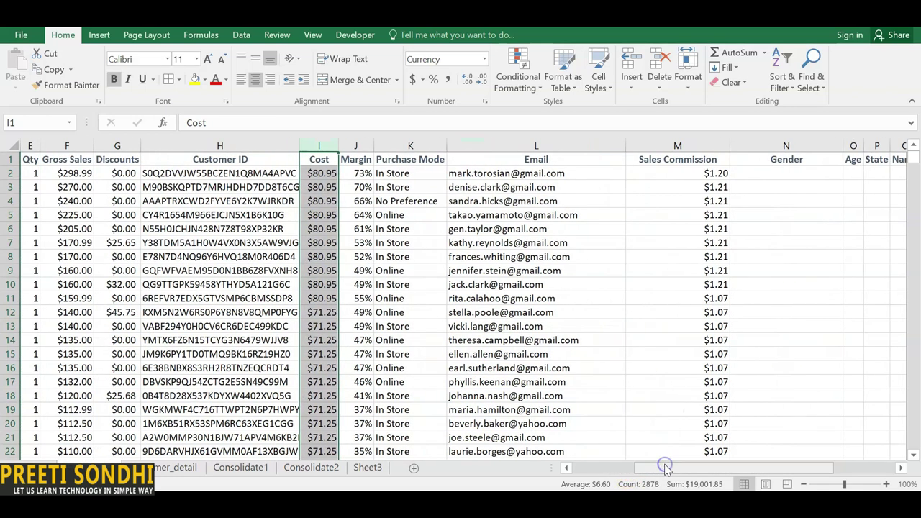
click(670, 160)
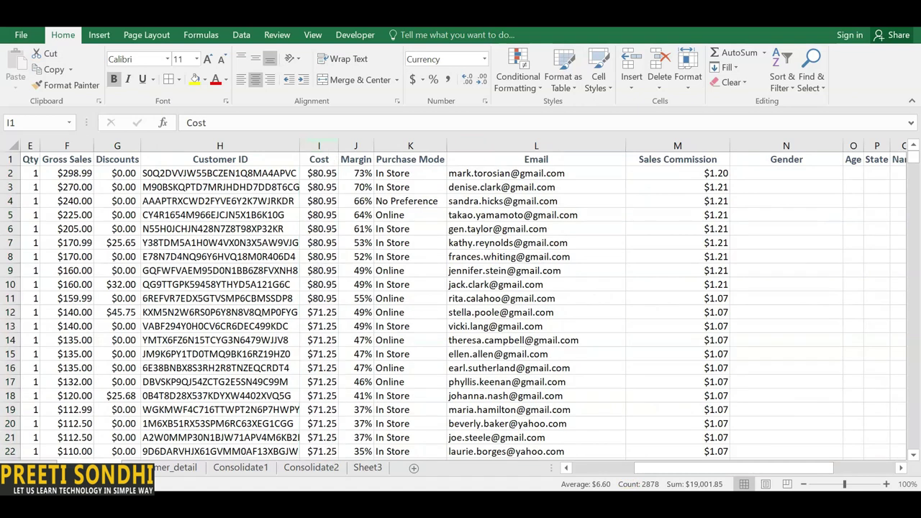
key(ctrl+z)
text(Wa)
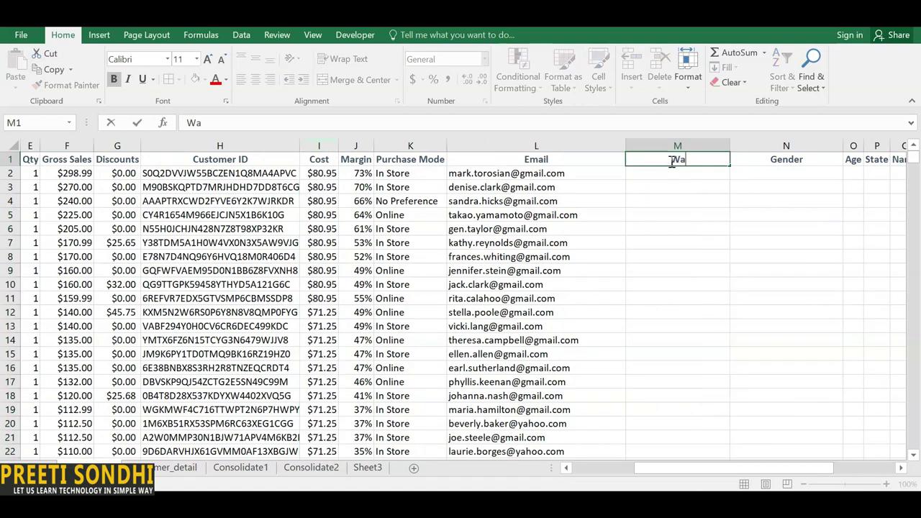
text(rranty?)
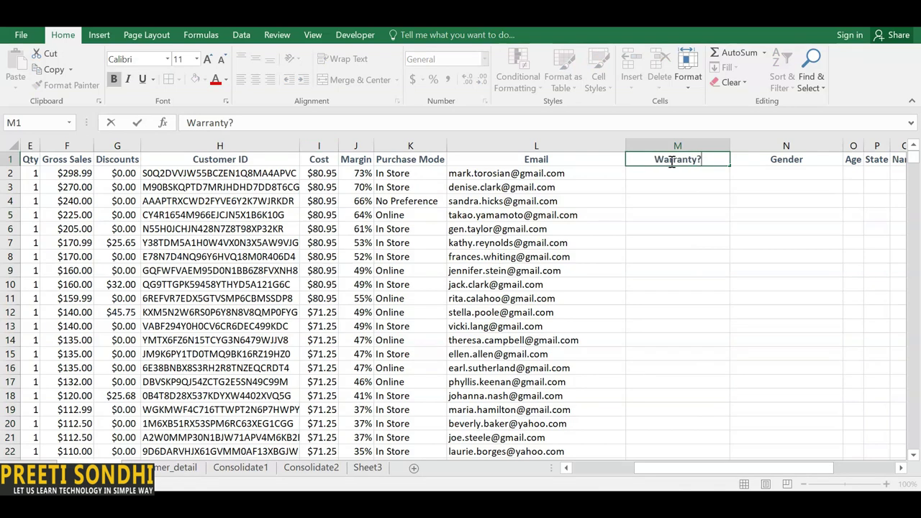
- Enter yes in the first data cell of the Warranty? column, M2
click(675, 174)
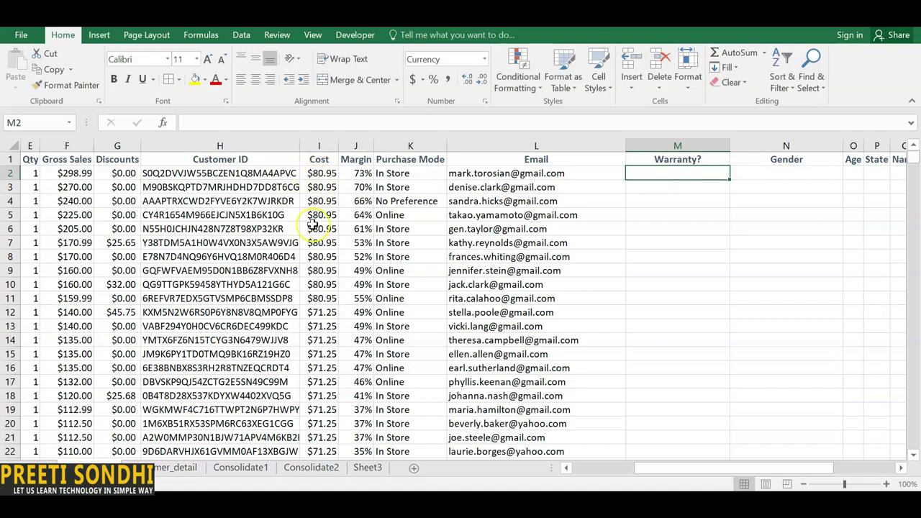
text(yes)
key(Return)
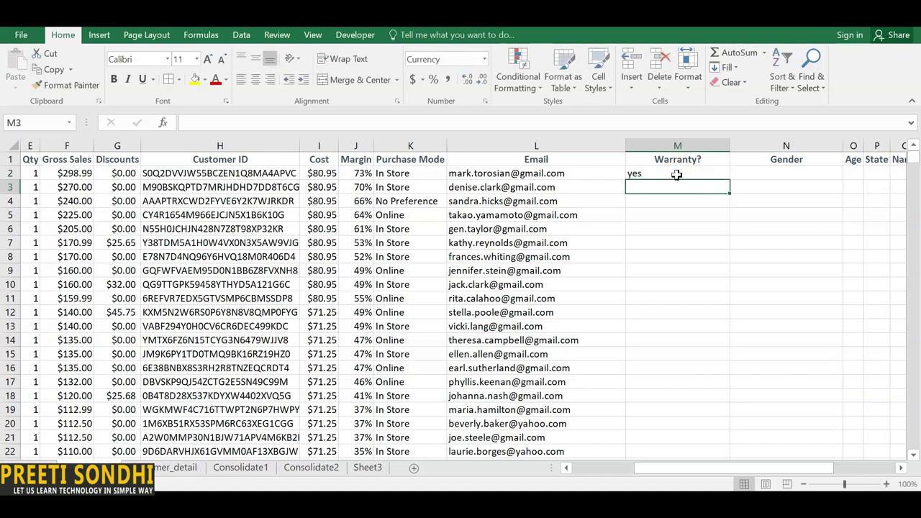
- Replace the entry in M2 with an IF formula testing whether the cost in I2 exceeds 70, with Yes and No as results
click(664, 178)
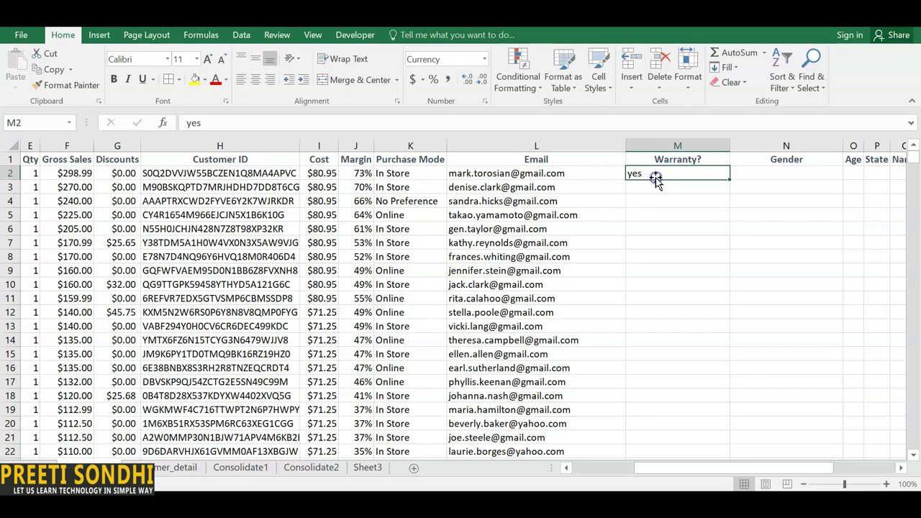
double_click(655, 177)
key(BackSpace)
key(BackSpace)
key(BackSpace)
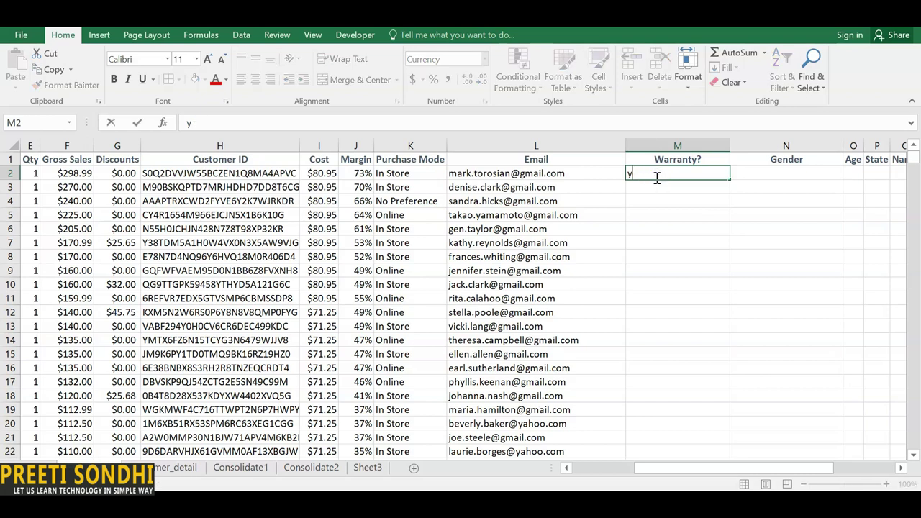
text(=if)
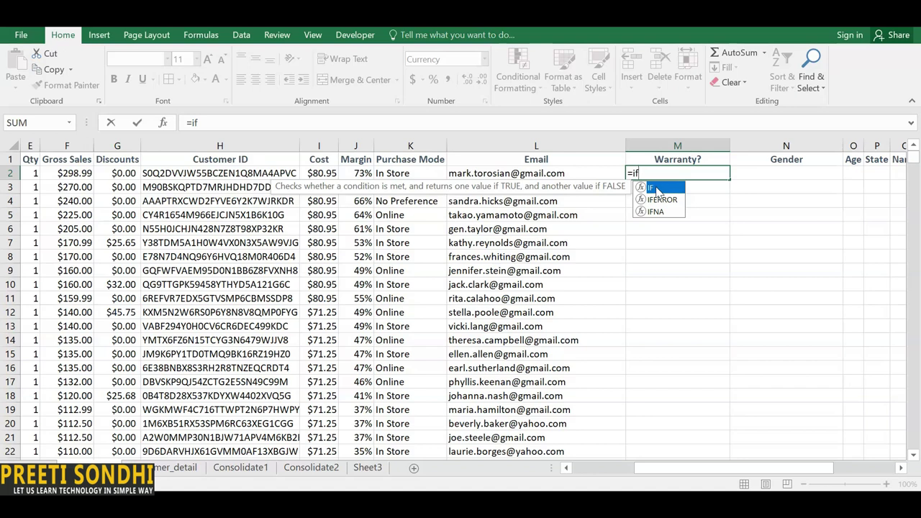
double_click(657, 189)
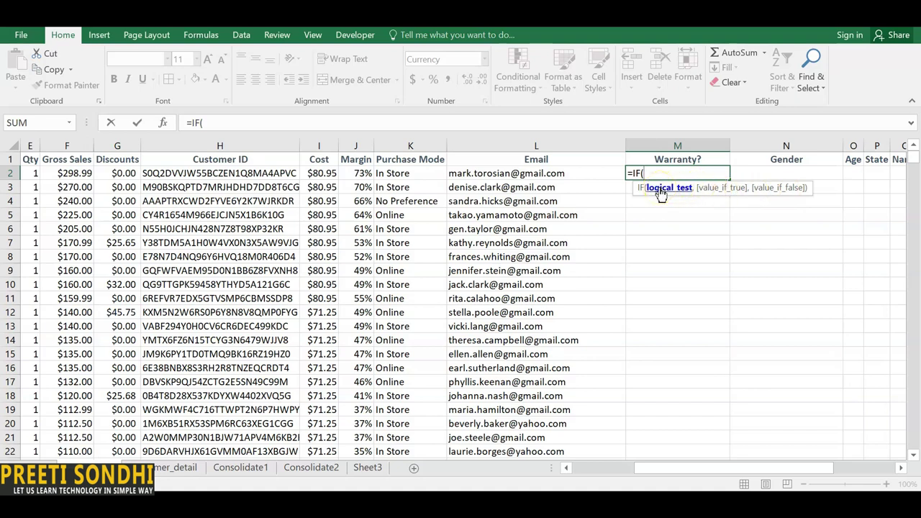
click(324, 173)
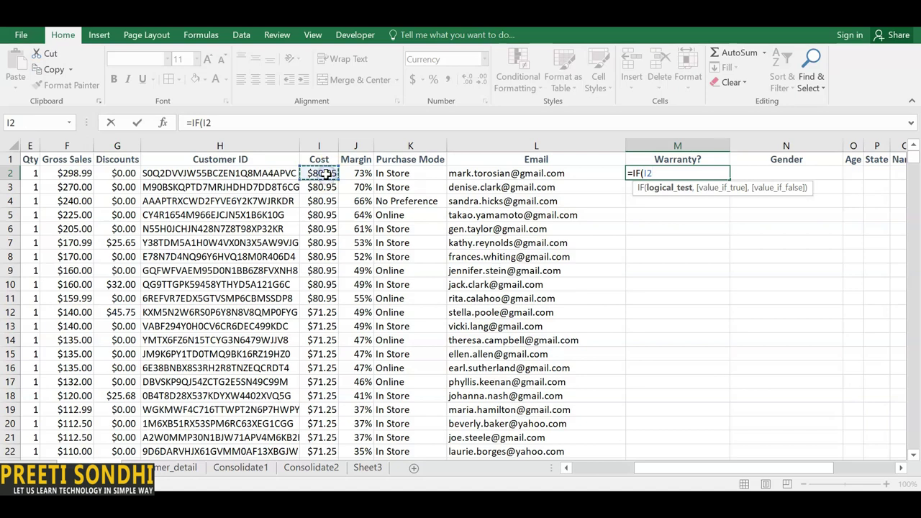
text(>70,"Yes",")
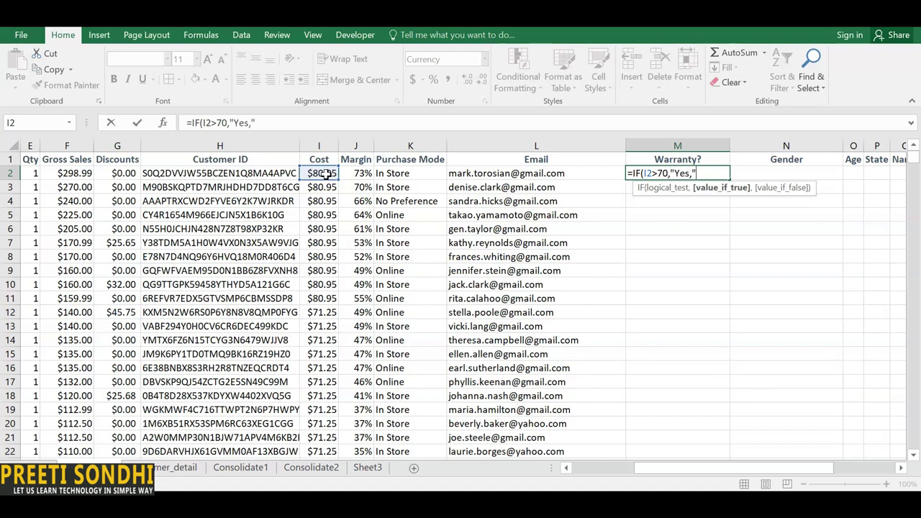
text(N)
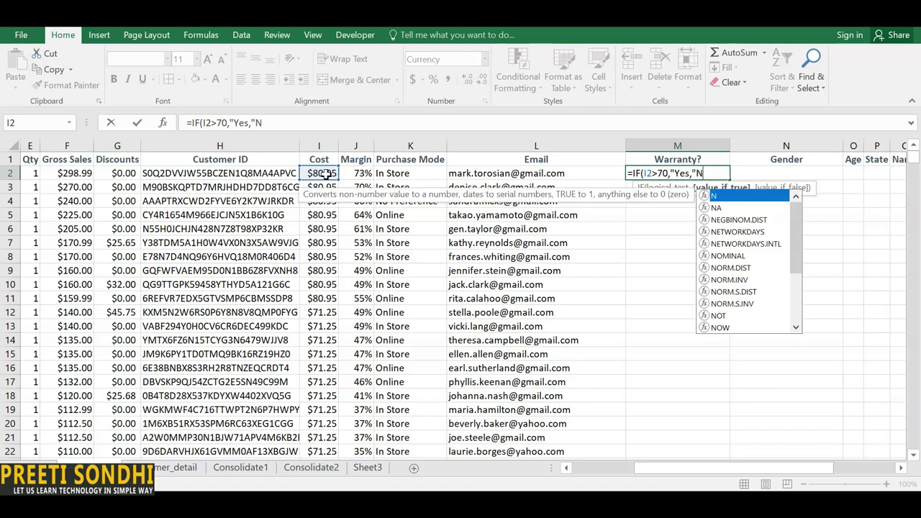
text(o"))
- Correct the quotation marks between the two results in M2's formula, making it =IF(I2>70,"Yes","No")
click(689, 173)
text(",)
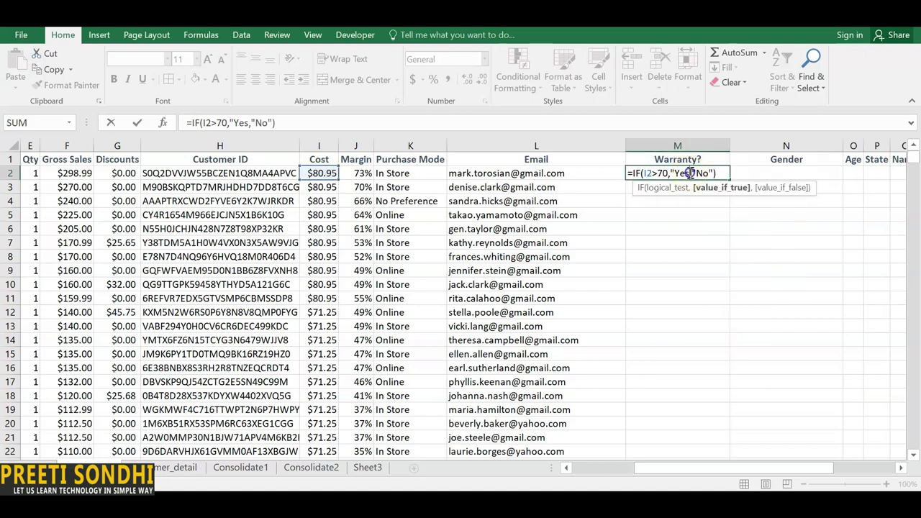
text(")
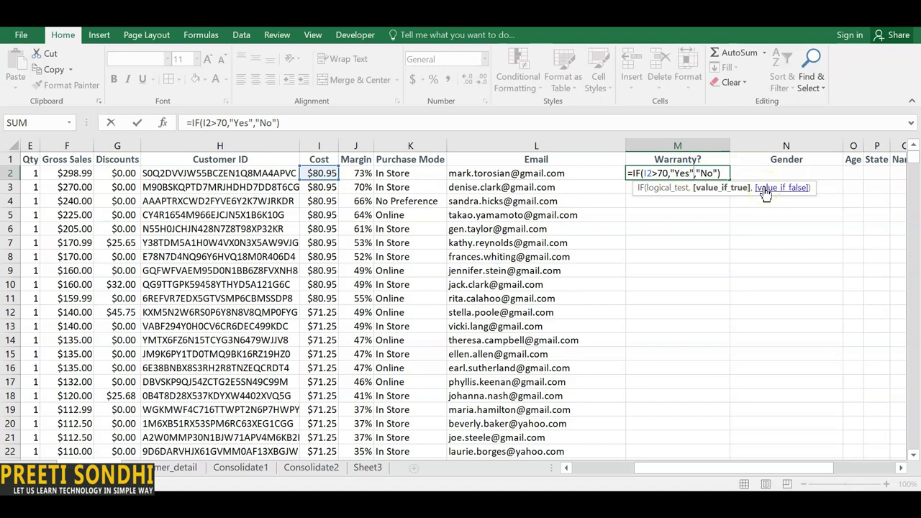
click(726, 172)
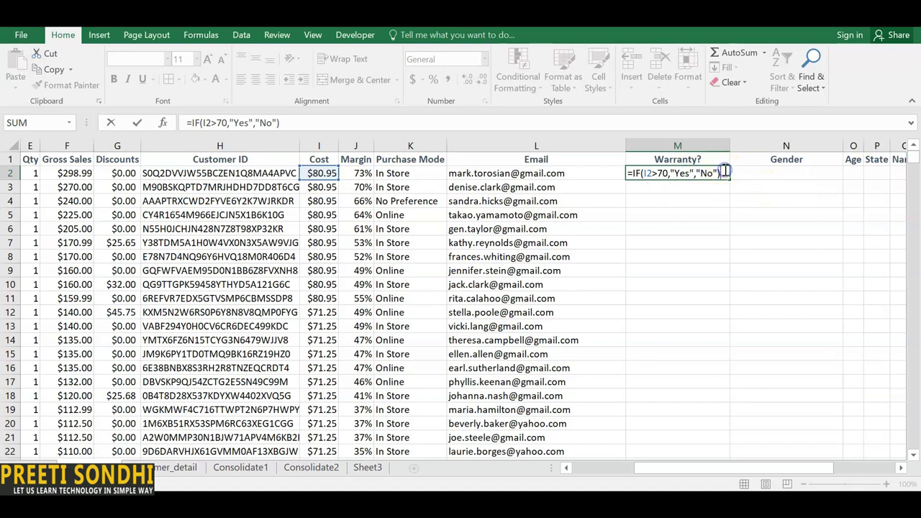
click(723, 162)
- Fill the IF formula from M2 down the Warranty? column to row 51
click(661, 172)
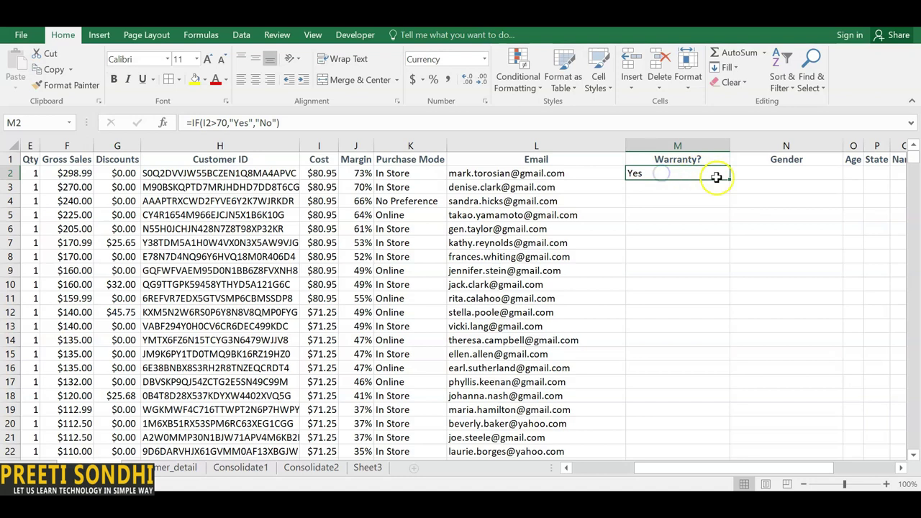
drag(729, 177, 728, 419)
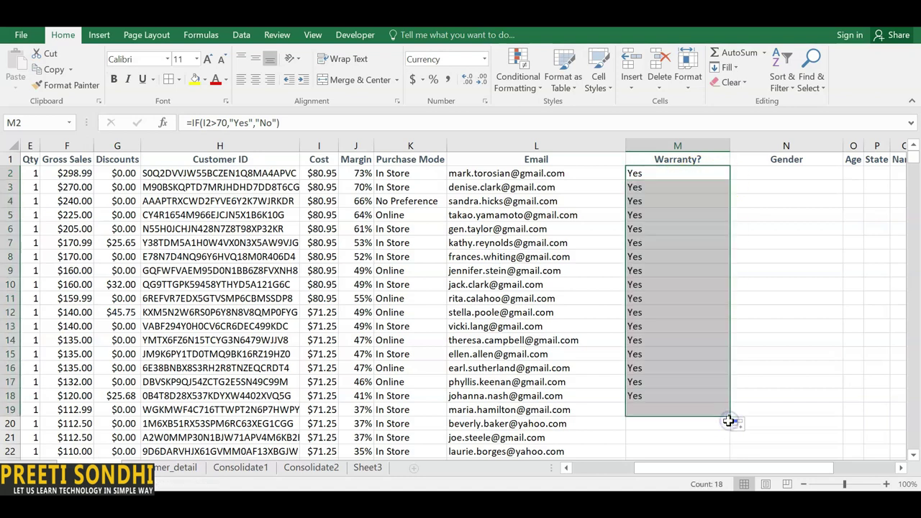
drag(729, 421, 729, 447)
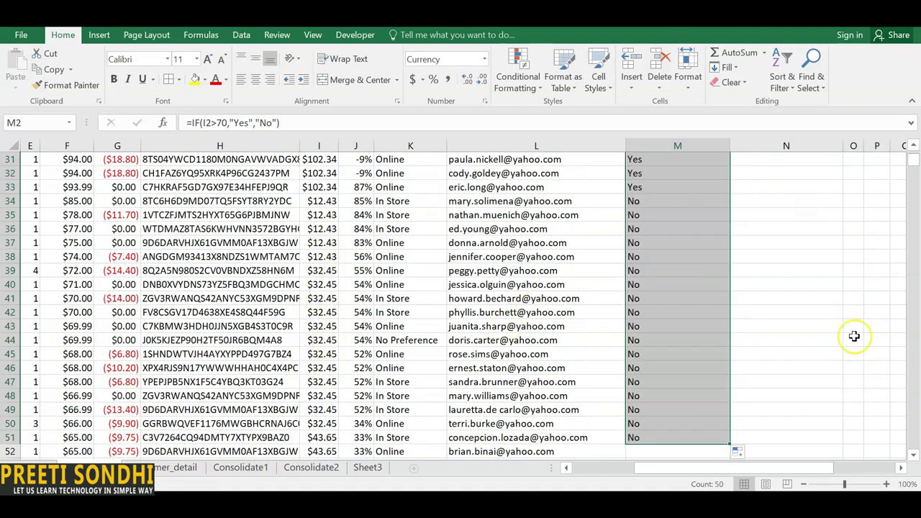
drag(913, 164, 911, 146)
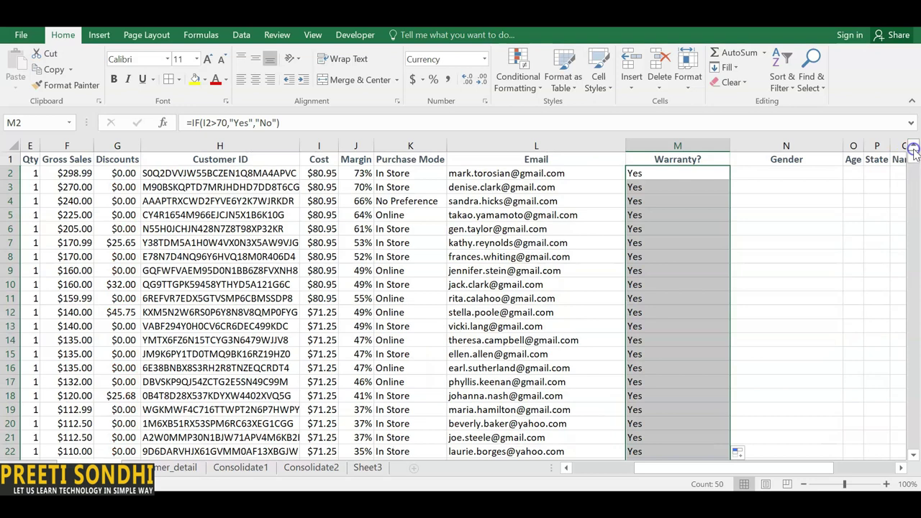
- Clear M2 and start a new IF formula there with a nested AND test whose first condition is I2>70
click(679, 177)
key(BackSpace)
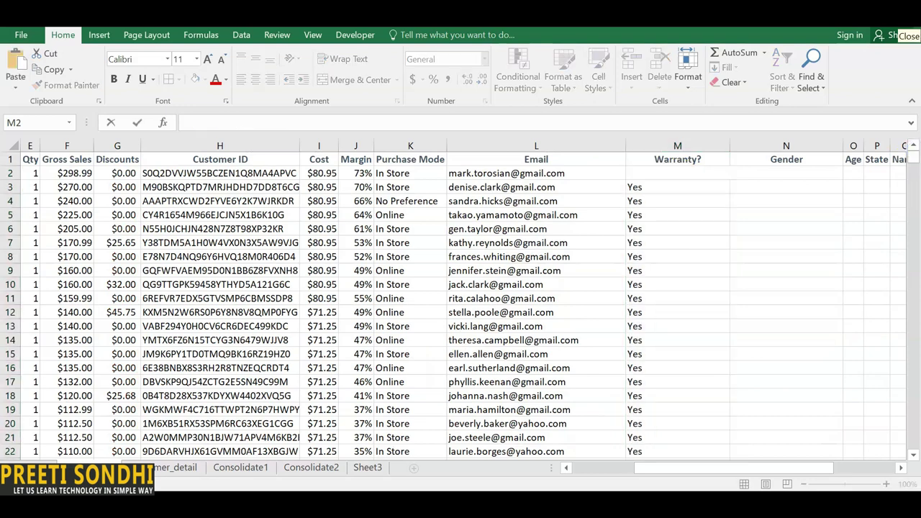
click(654, 176)
text(=if)
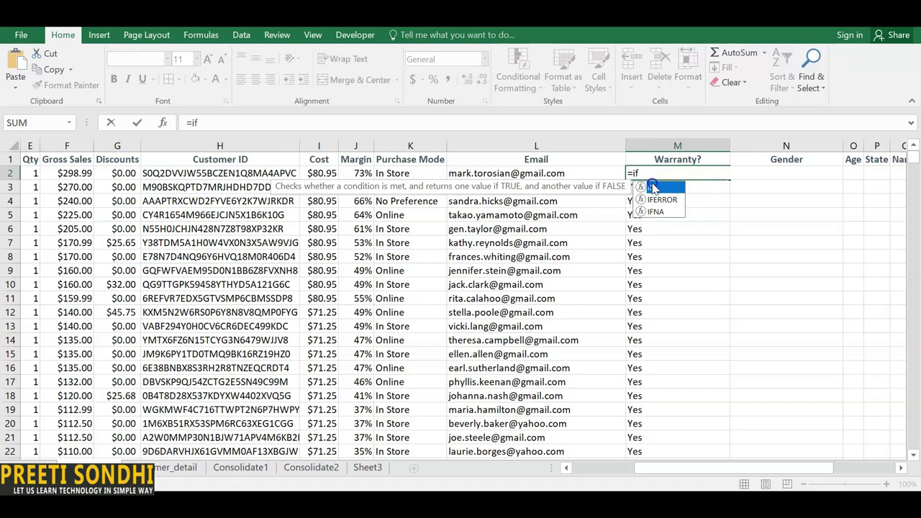
double_click(655, 188)
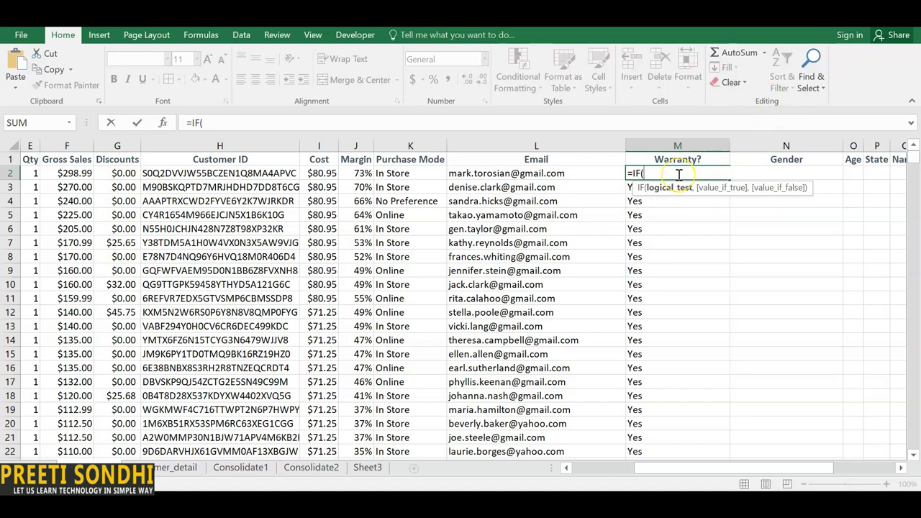
text(AND)
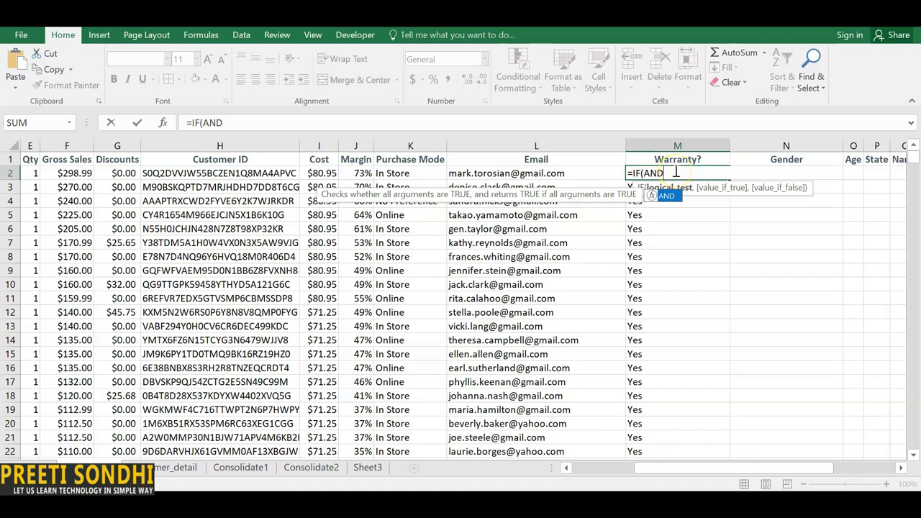
text(()
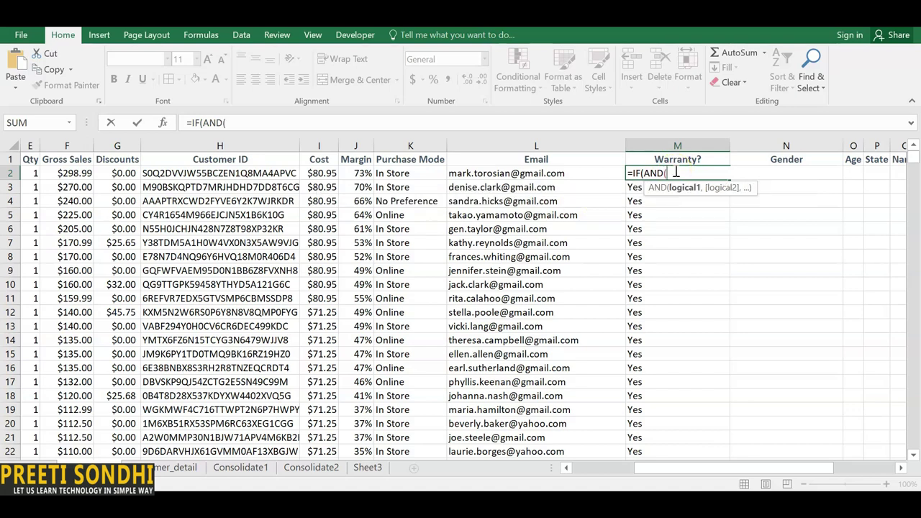
click(325, 173)
text(>)
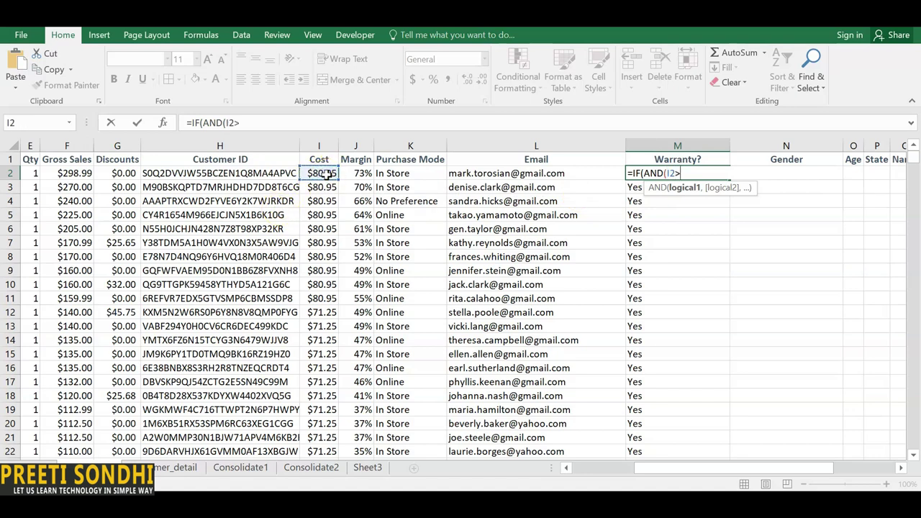
text(70,)
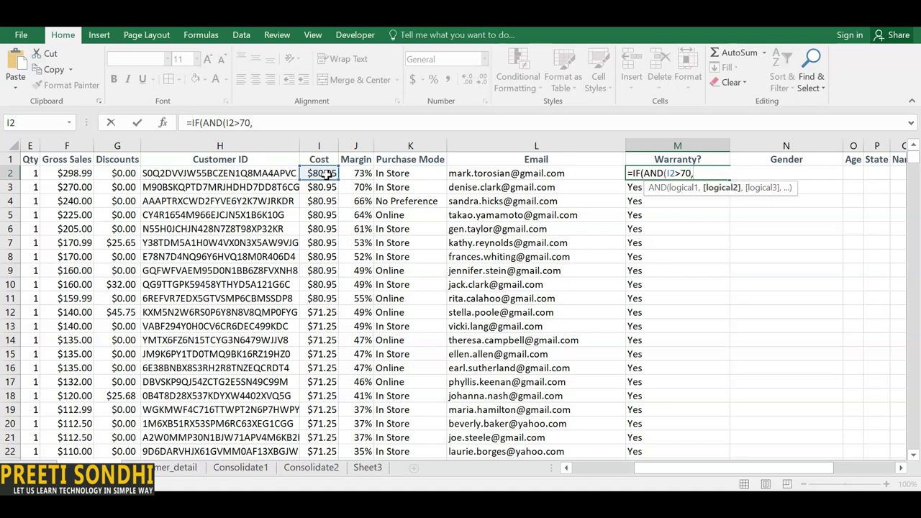
- Add the discount condition G2>0 and the two results, completing M2 as =IF(AND(I2>70,G2>0),"Yes","No")
click(113, 179)
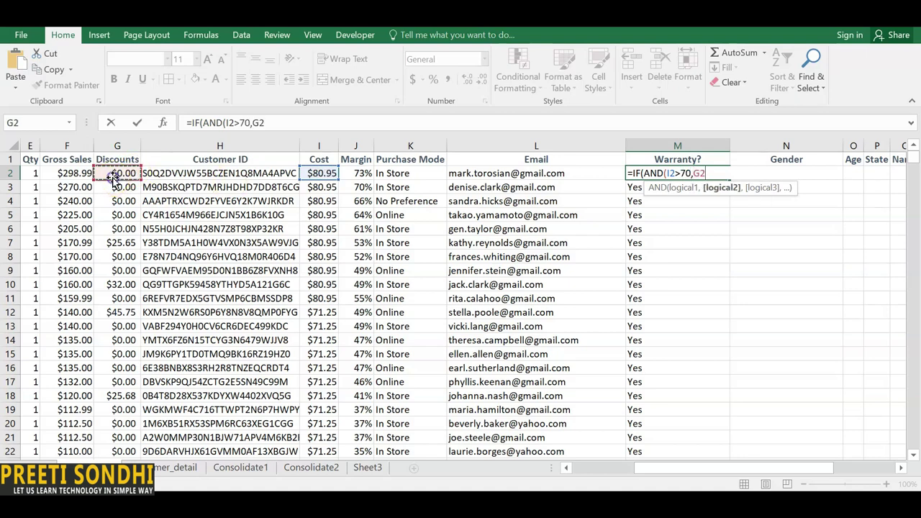
text(>0)
text(,"Yes)
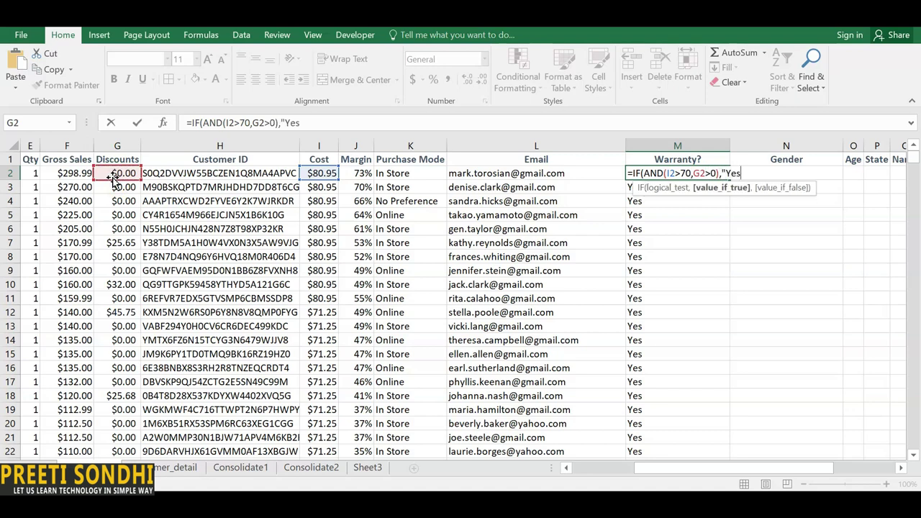
text(","No)
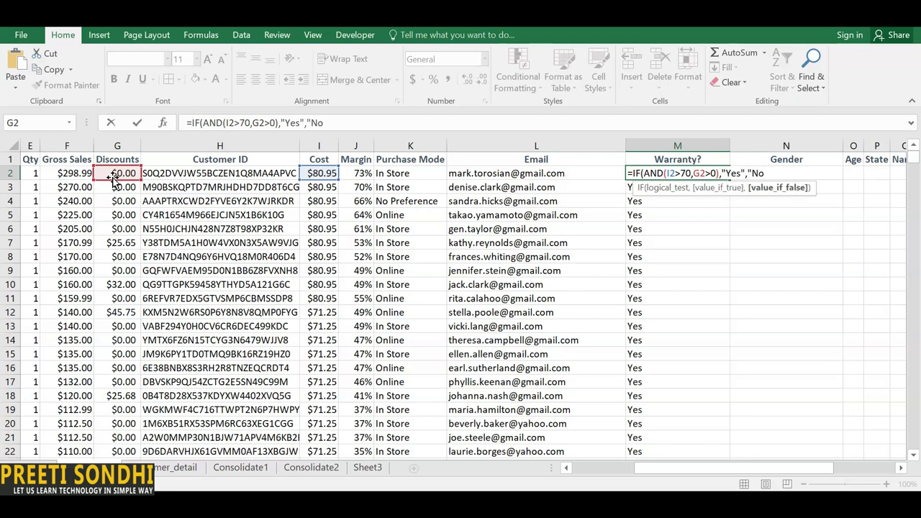
text(")
key(Up)
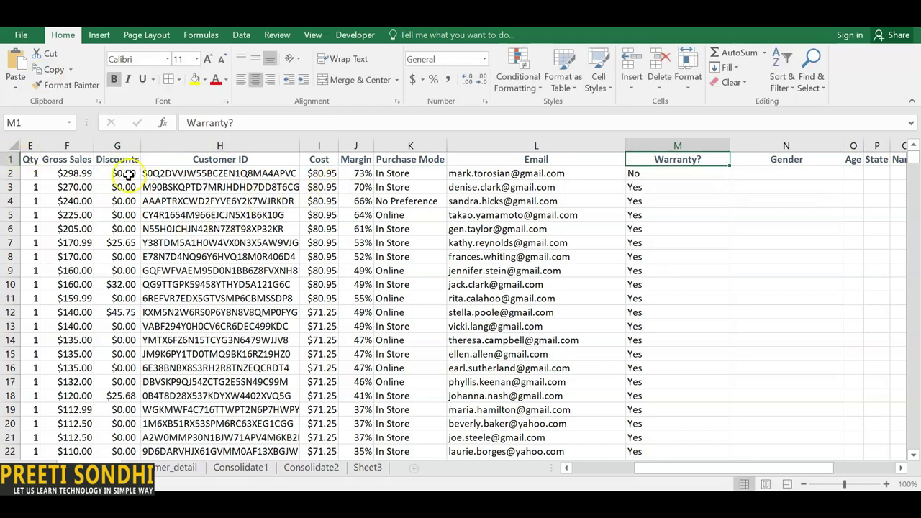
click(664, 174)
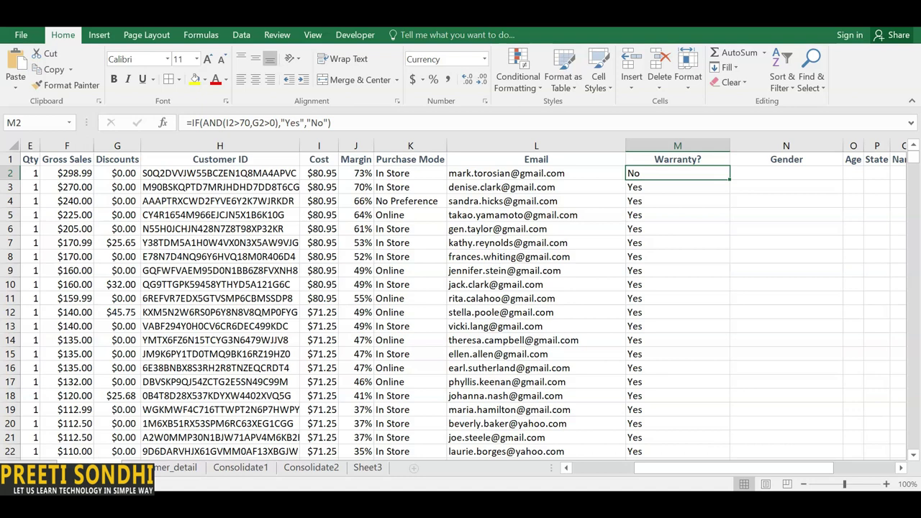
- Open the Data Validation settings for the first Gender cell, N2
key(Right)
scroll(657, 223, right, 2)
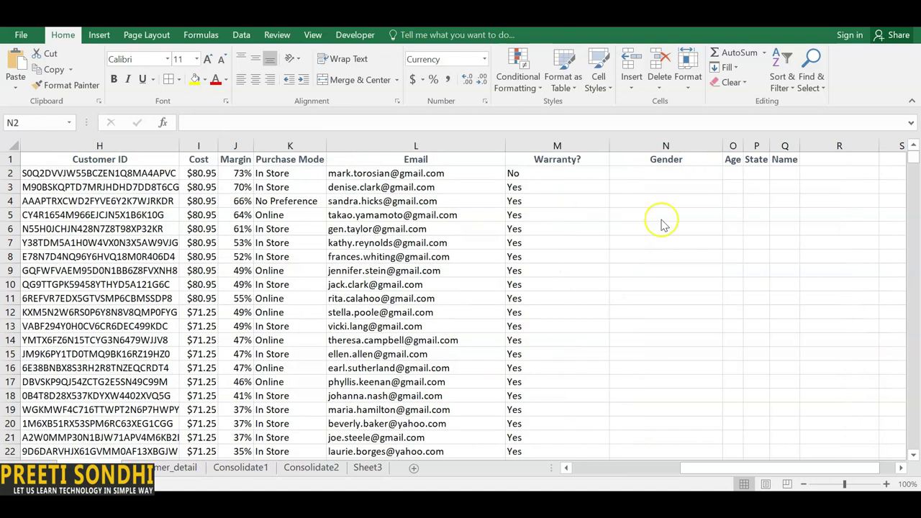
click(665, 173)
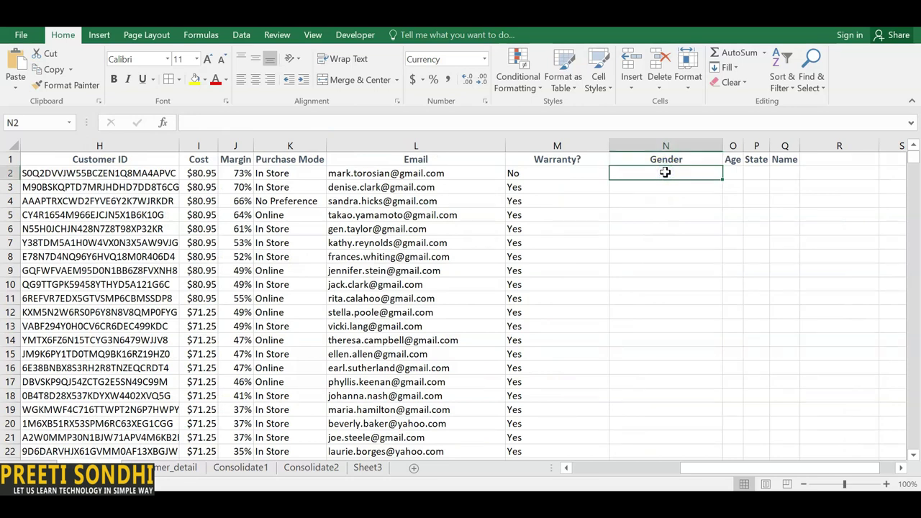
click(665, 173)
click(699, 174)
click(703, 181)
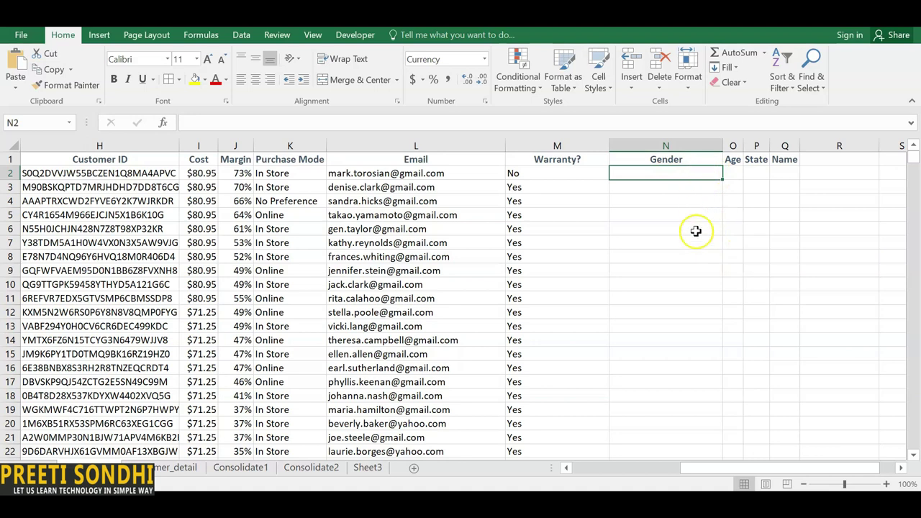
click(689, 470)
drag(689, 469, 698, 468)
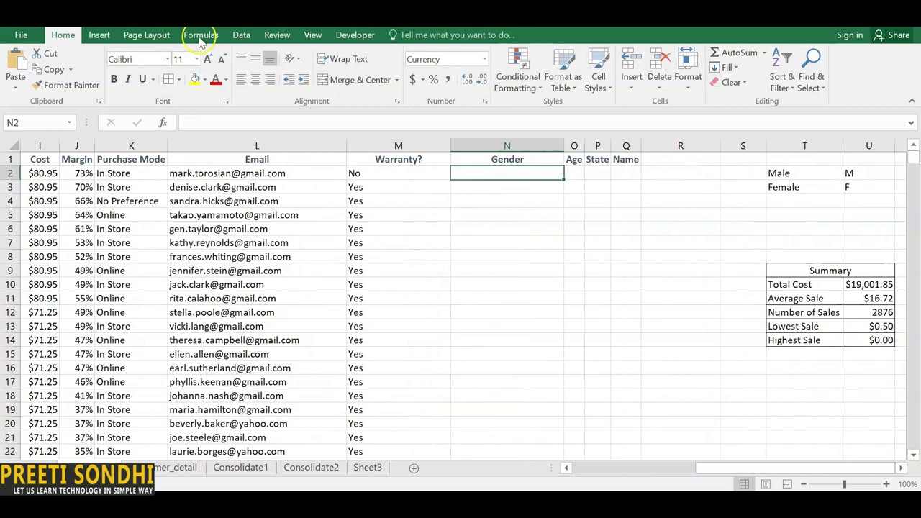
click(242, 36)
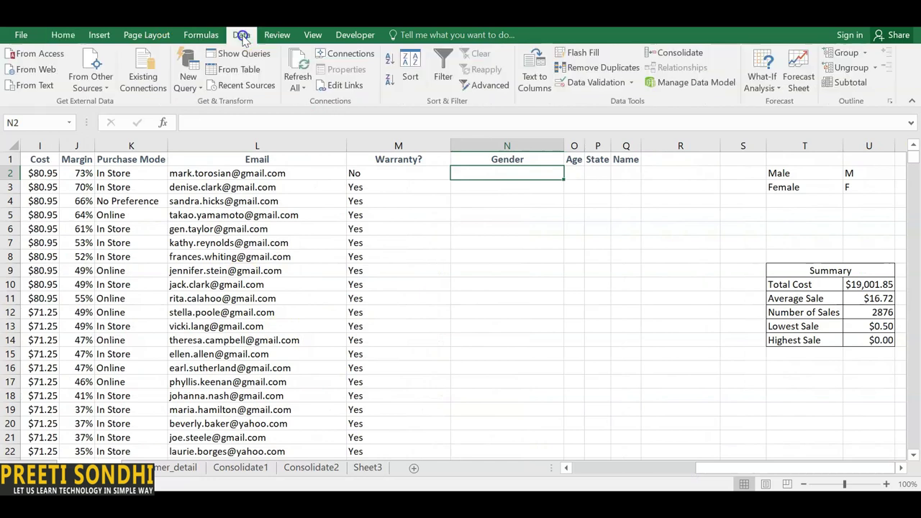
click(579, 85)
click(580, 85)
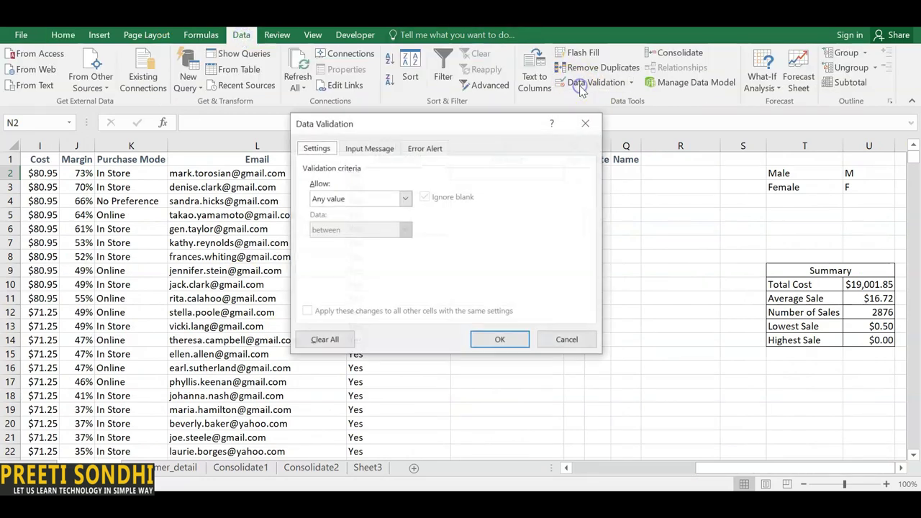
- Apply list data validation to the Gender column from N2 down, using $U$2:$U$3 as the source
click(586, 123)
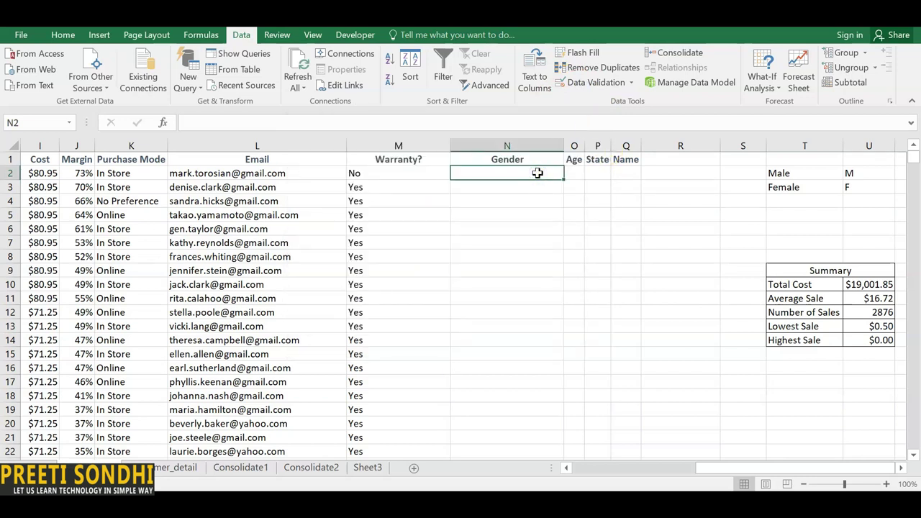
key(ctrl+shift+Down)
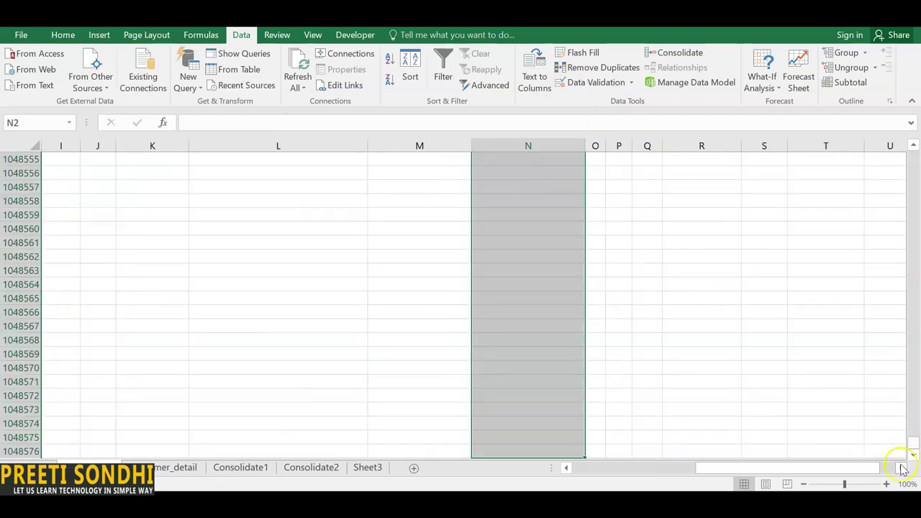
drag(912, 441, 916, 155)
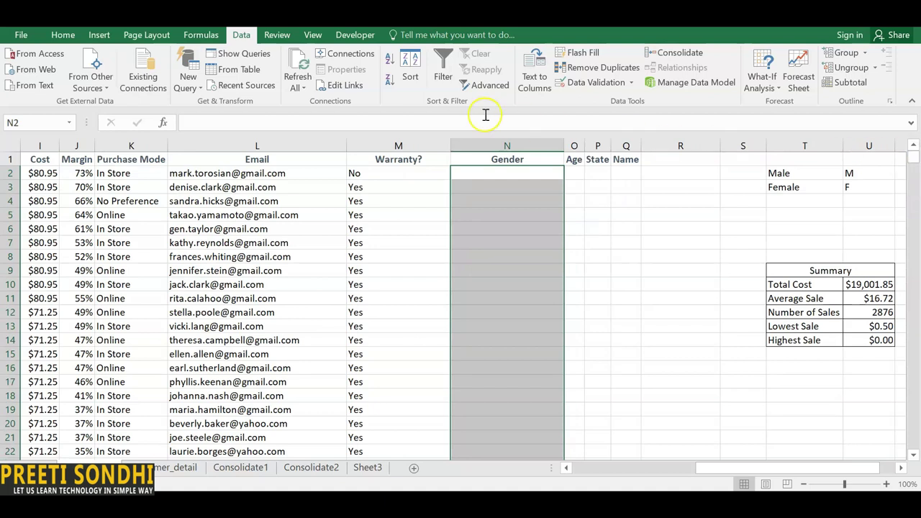
click(593, 83)
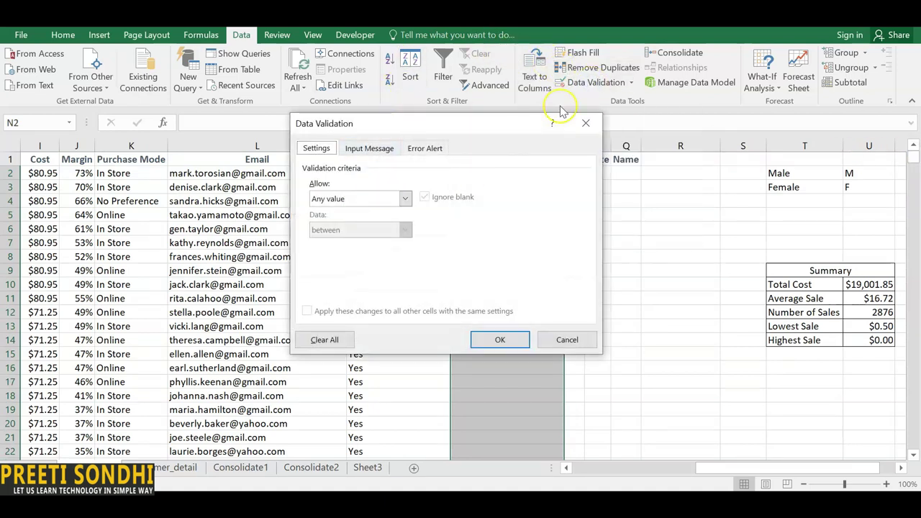
click(406, 199)
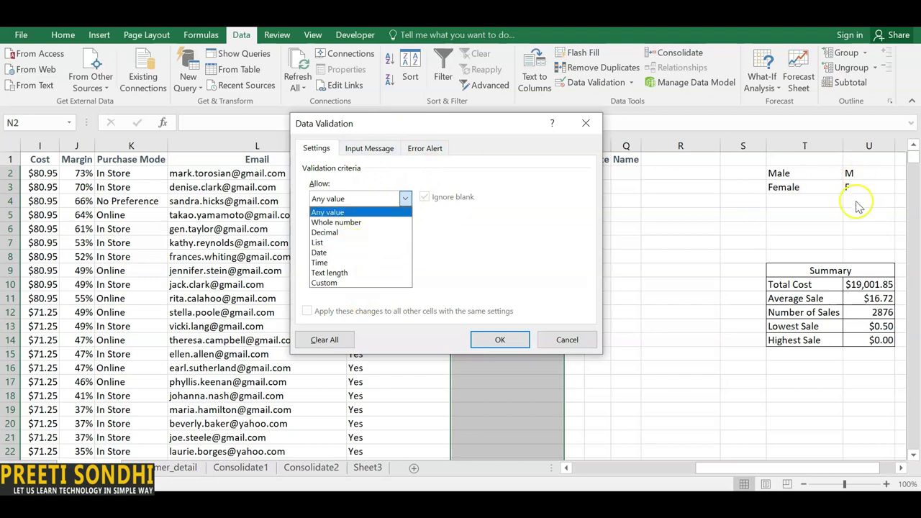
click(363, 243)
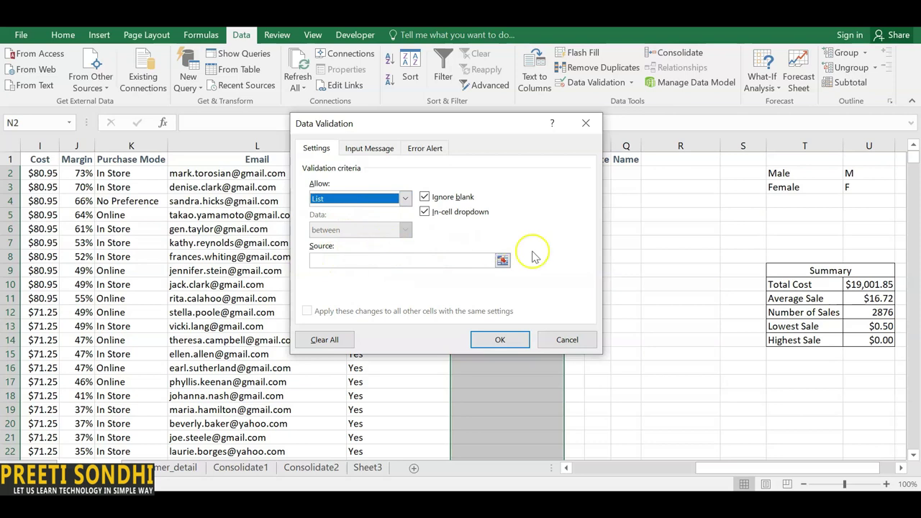
click(502, 260)
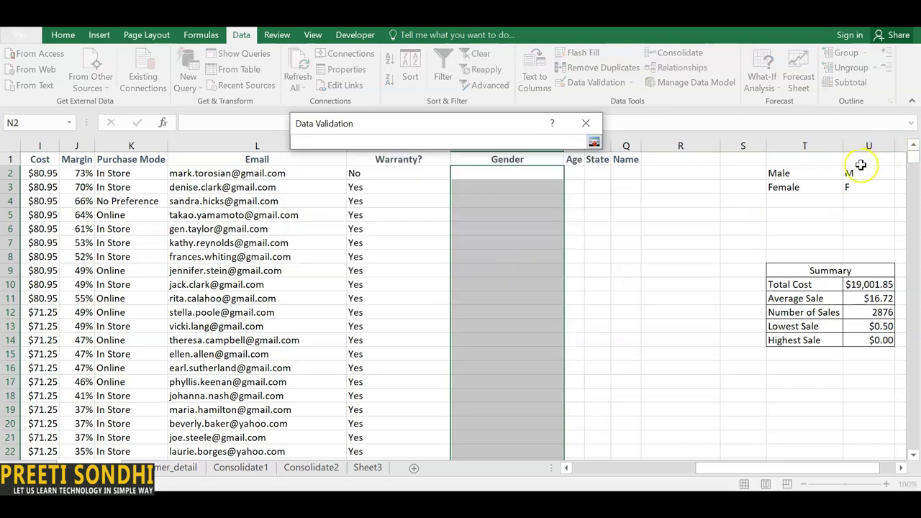
drag(854, 172, 856, 185)
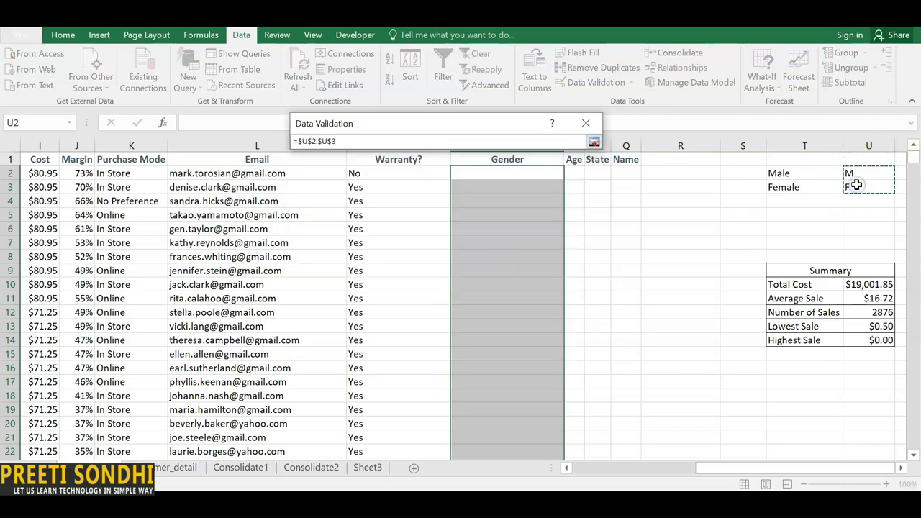
click(593, 142)
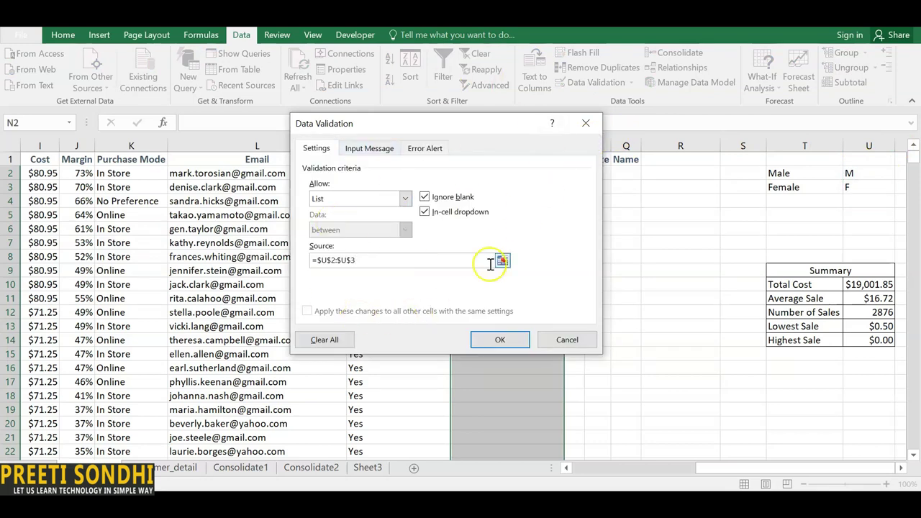
click(501, 341)
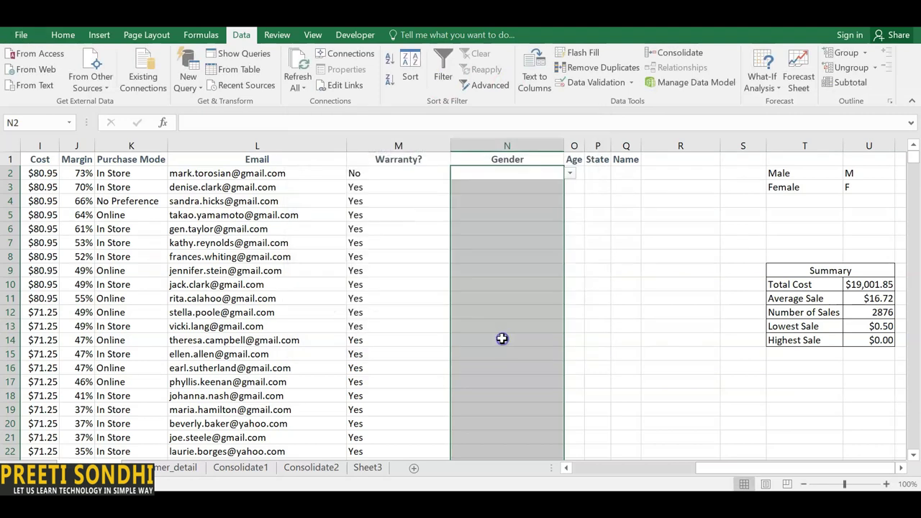
- Pick Gender values from the in-cell dropdown: F in N2, F in N3 and M in N4
click(569, 174)
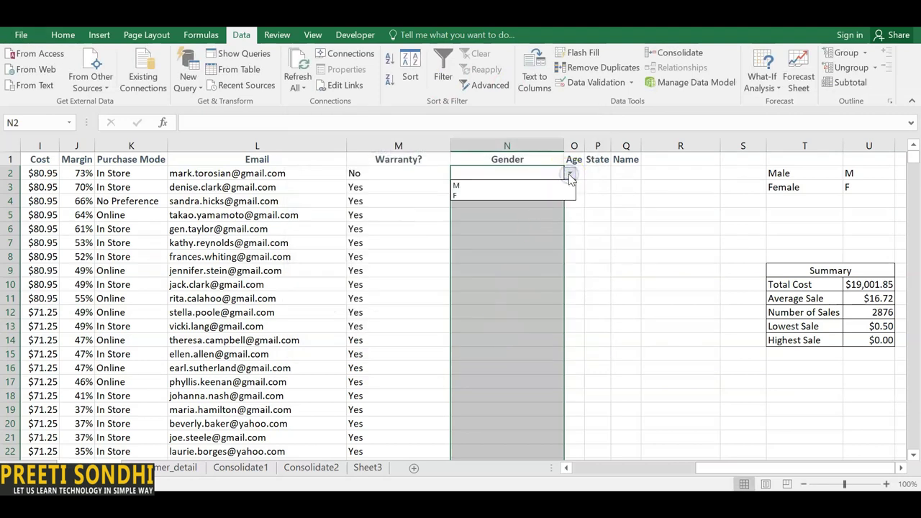
click(526, 194)
click(525, 187)
click(570, 189)
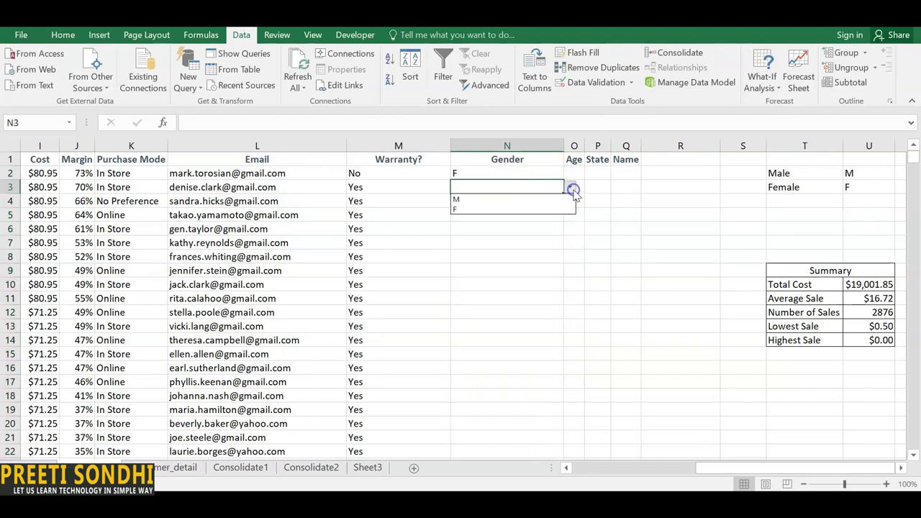
click(559, 209)
click(559, 205)
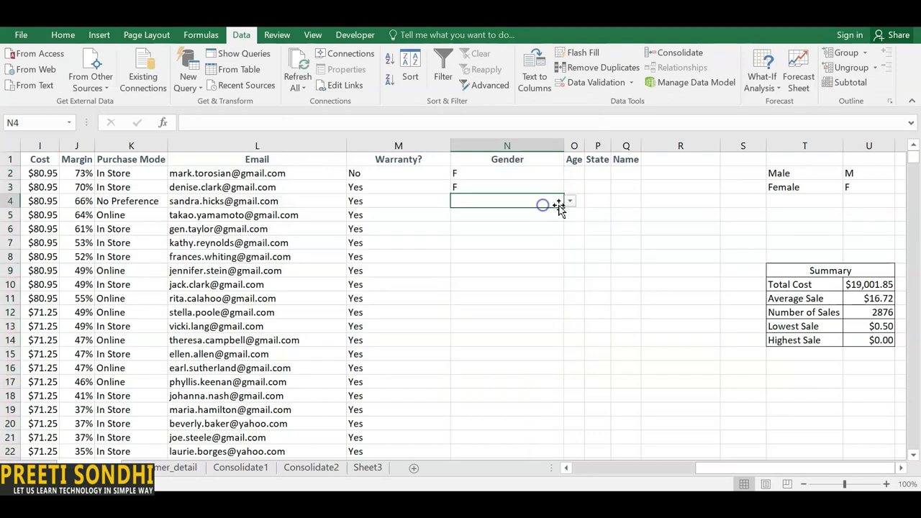
click(570, 202)
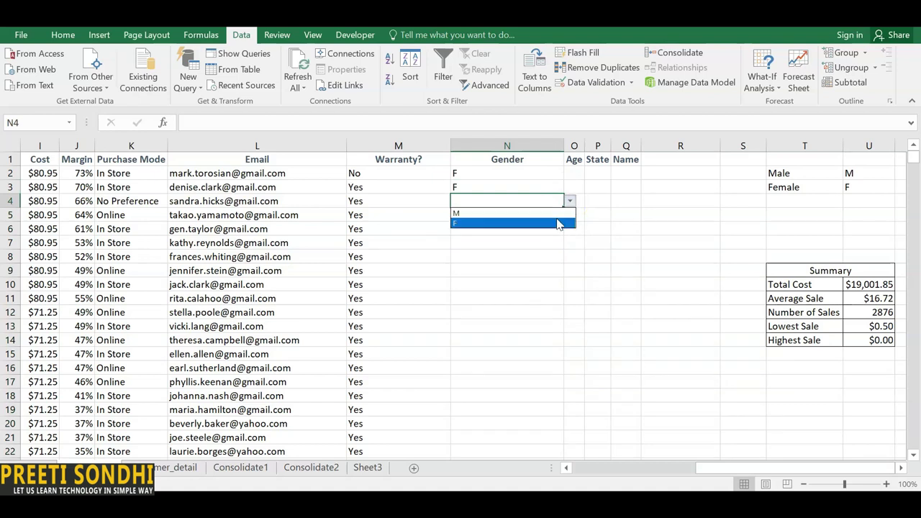
click(550, 213)
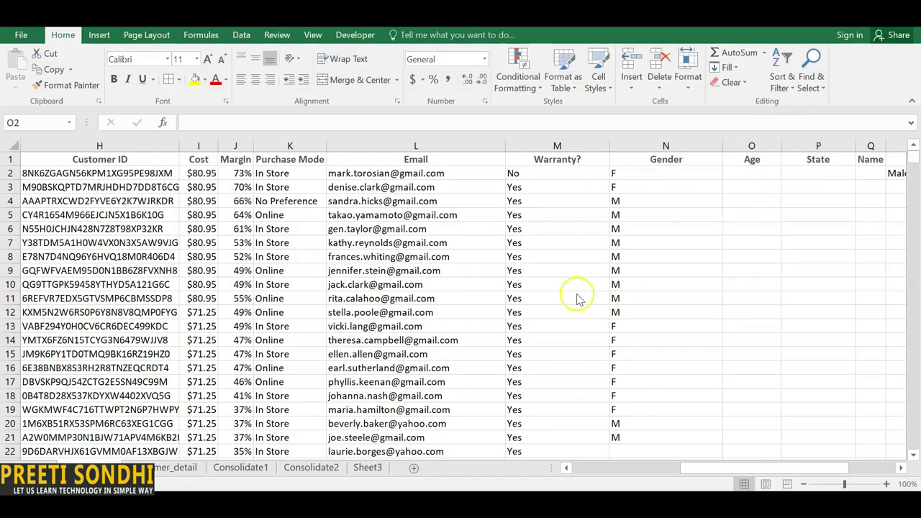
click(152, 468)
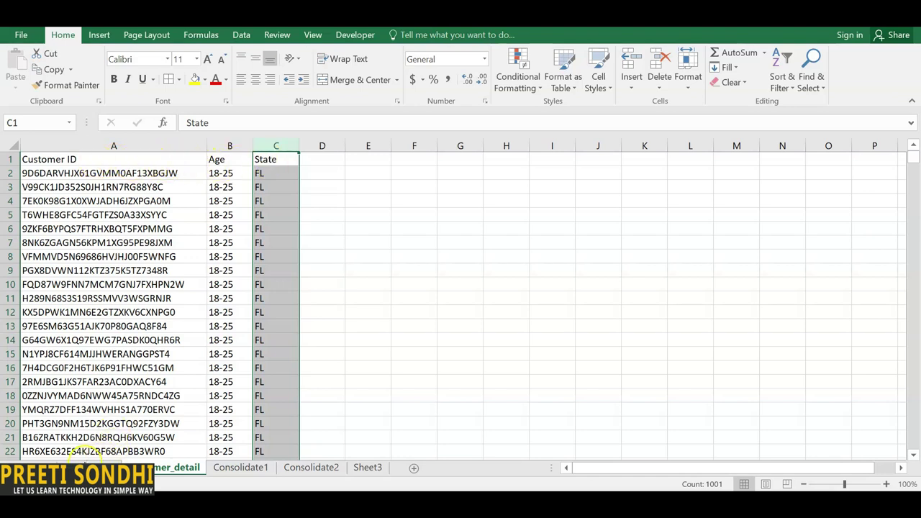
click(81, 467)
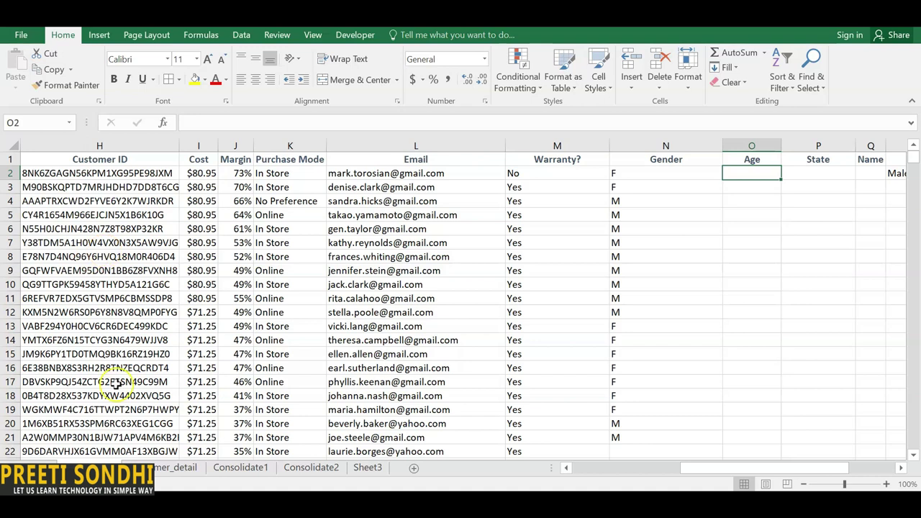
click(146, 465)
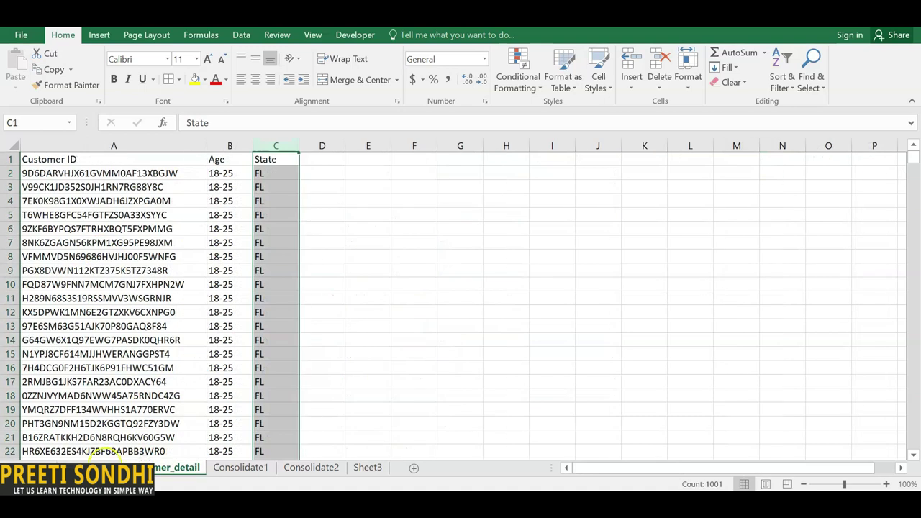
click(104, 467)
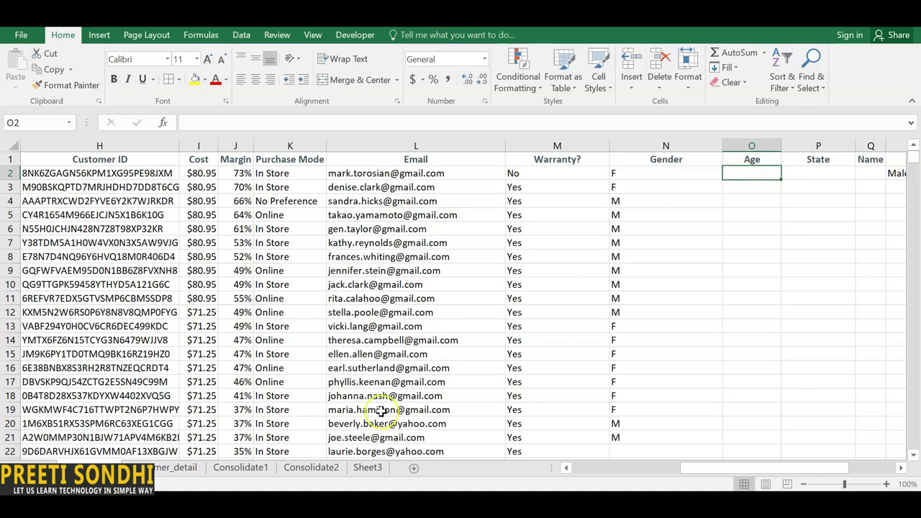
- Start a VLOOKUP formula in cell O2 of the Age column with customer ID cell H2 as the lookup value
click(747, 182)
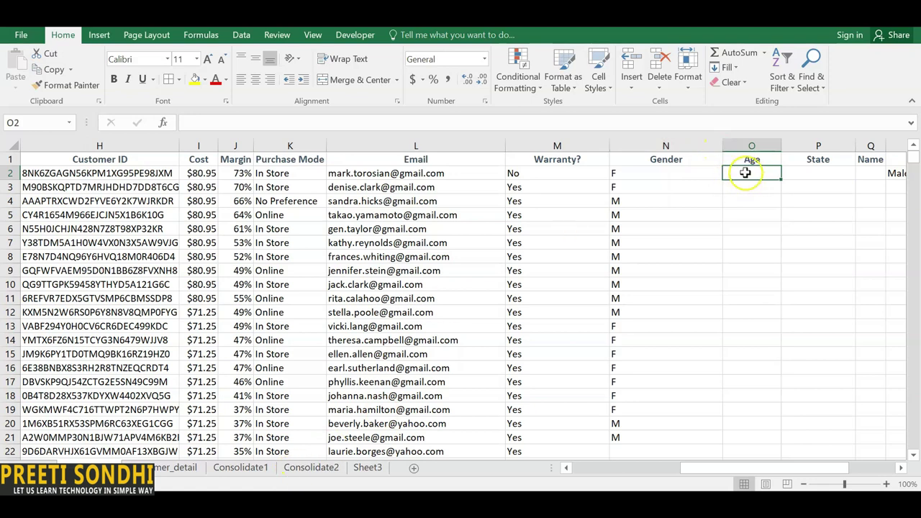
text(=vloo)
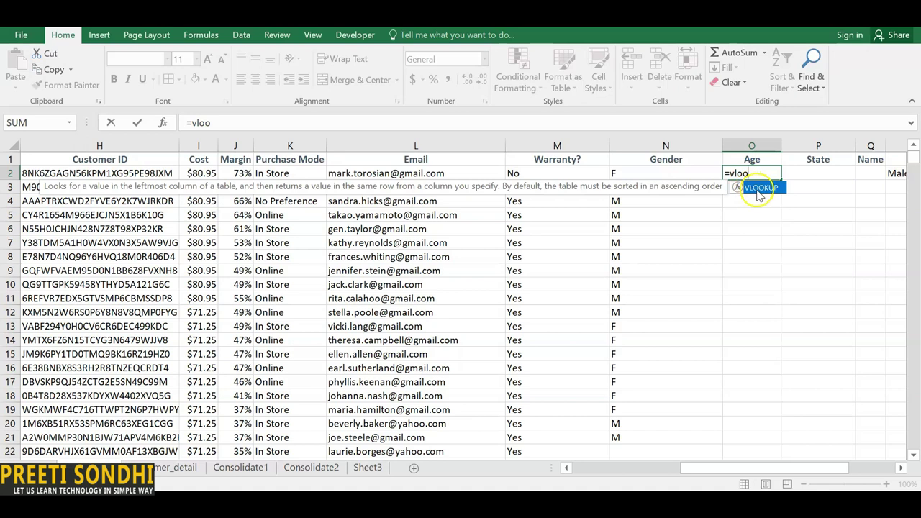
click(763, 189)
double_click(761, 186)
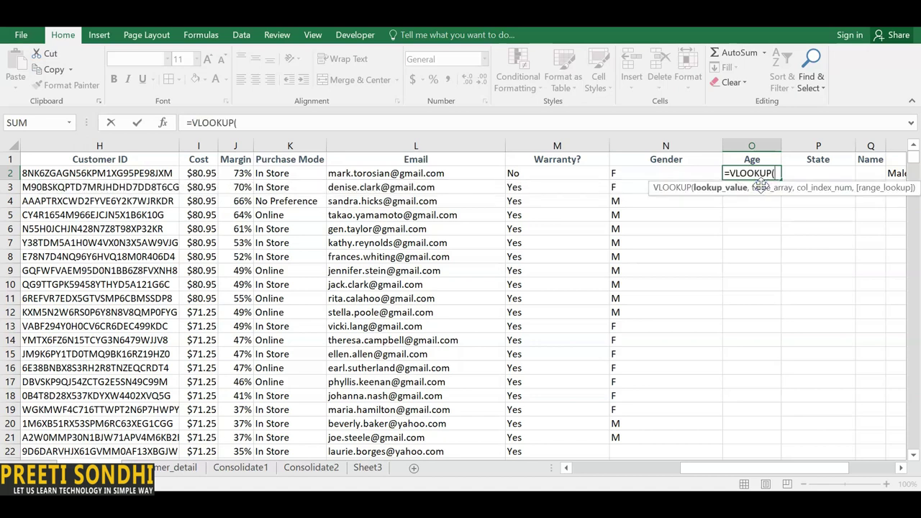
click(778, 172)
click(156, 176)
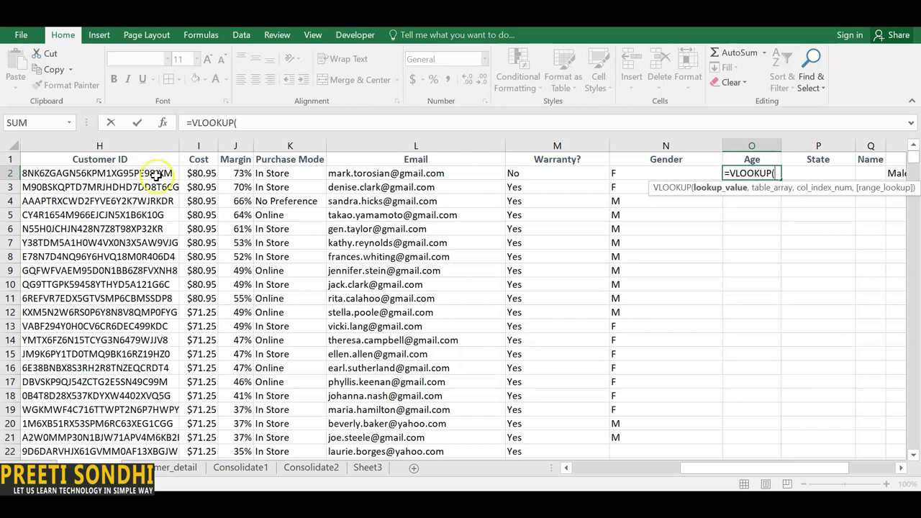
click(156, 176)
text(,)
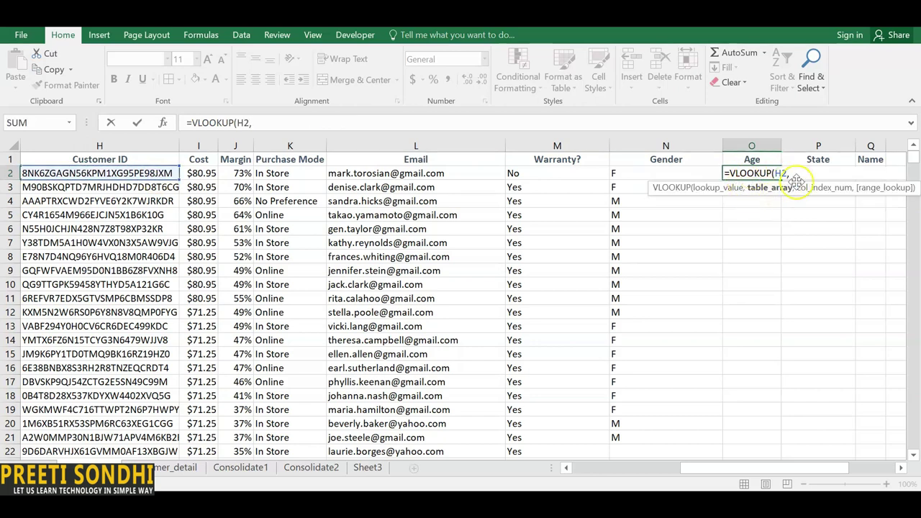
- Set the VLOOKUP table array to the Customer ID and Age data, A2:B1001, on the Customer_detail sheet
click(169, 470)
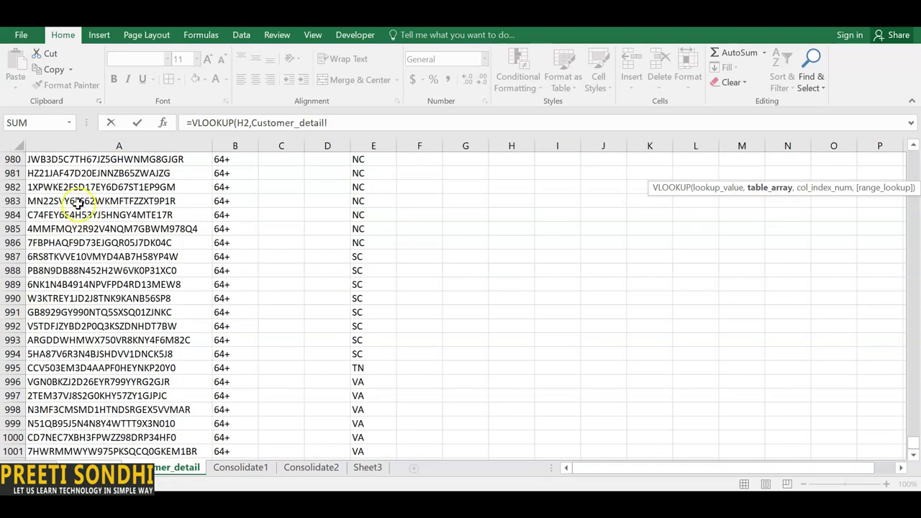
drag(913, 445, 913, 155)
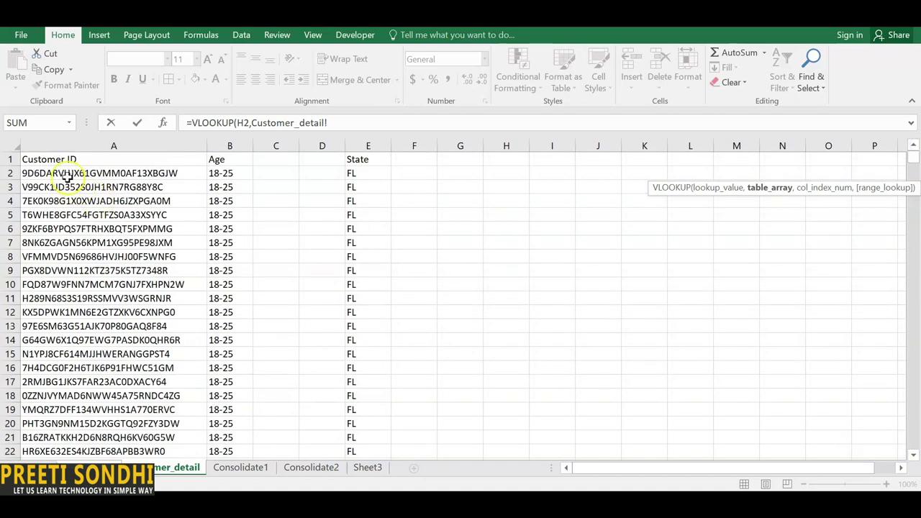
drag(63, 178, 215, 470)
key(ctrl+shift+Down)
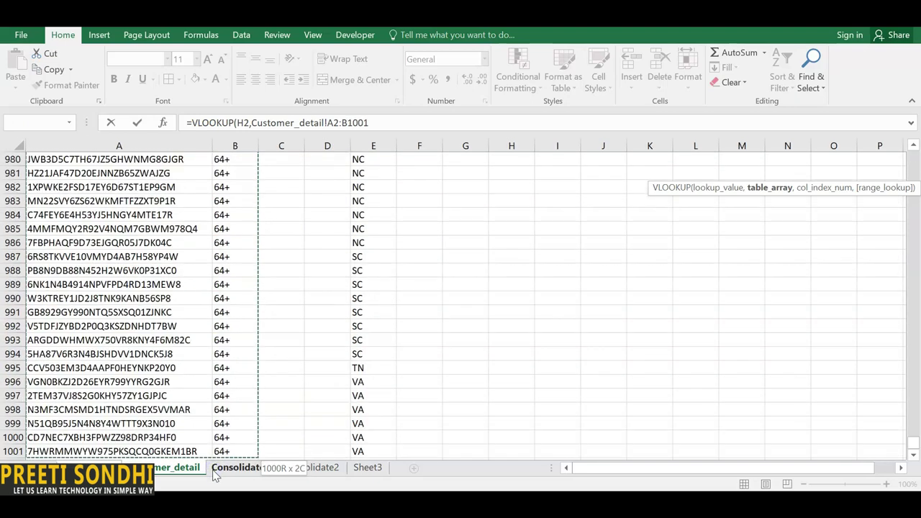
key(Return)
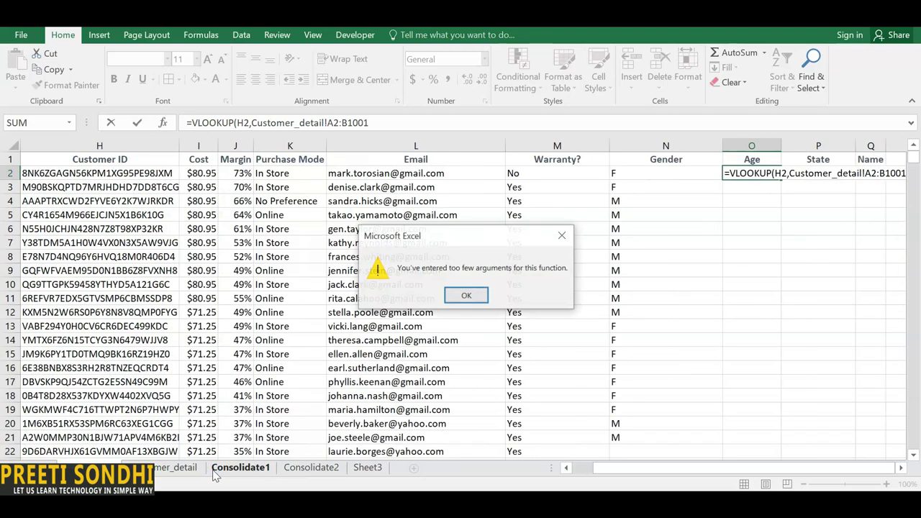
click(477, 295)
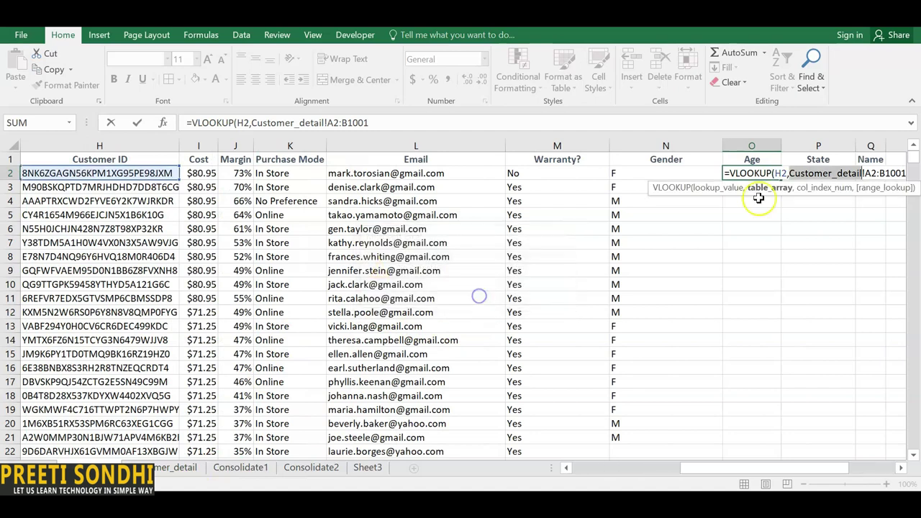
- Complete the O2 formula with column index 2 and FALSE for an exact match, and fill it down the Age column to O22
click(830, 175)
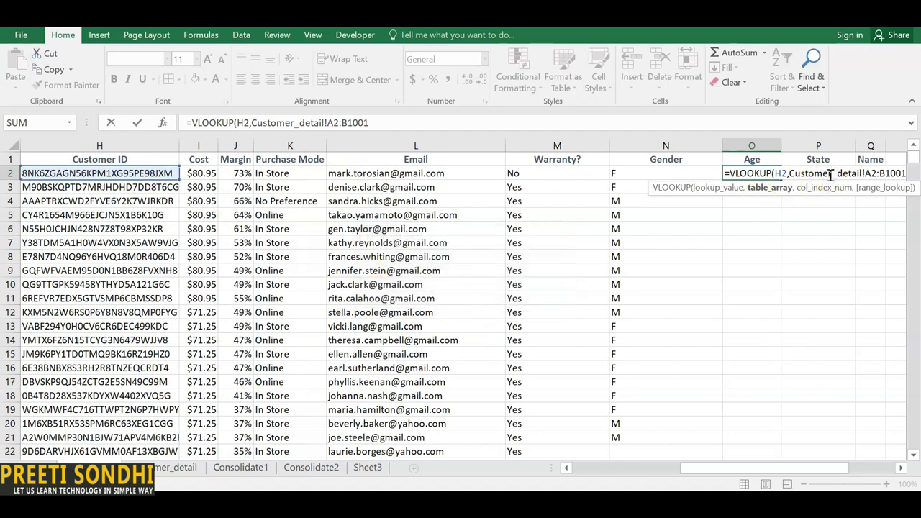
key(Right)
key(Right)
key(Right)
key(Right)
key(Right)
key(Right)
text(,)
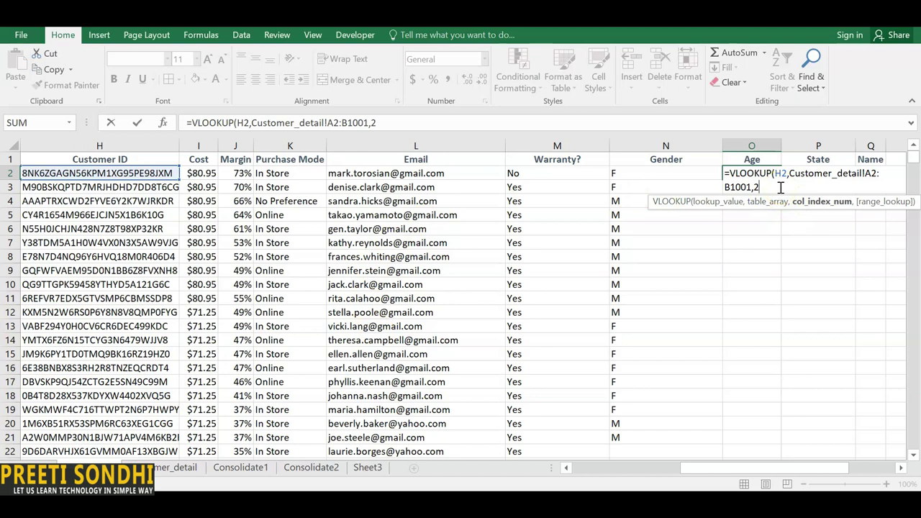
text(,f)
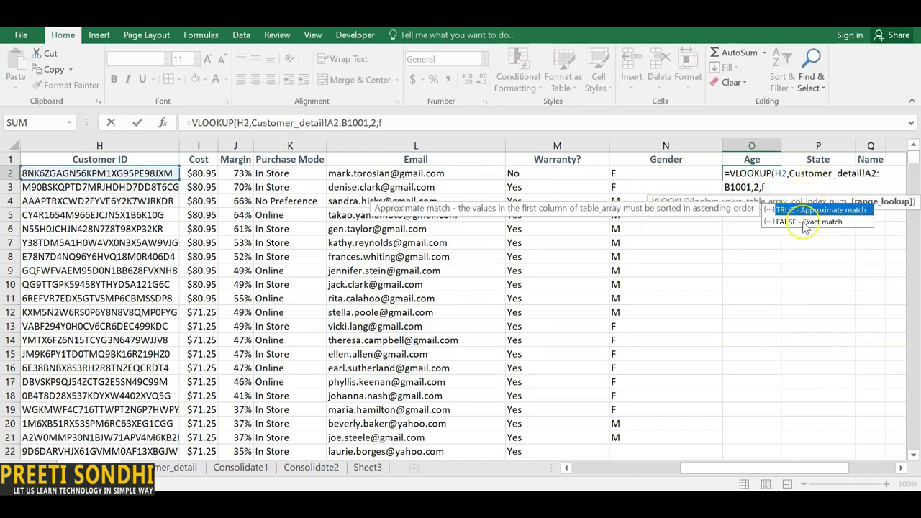
click(807, 223)
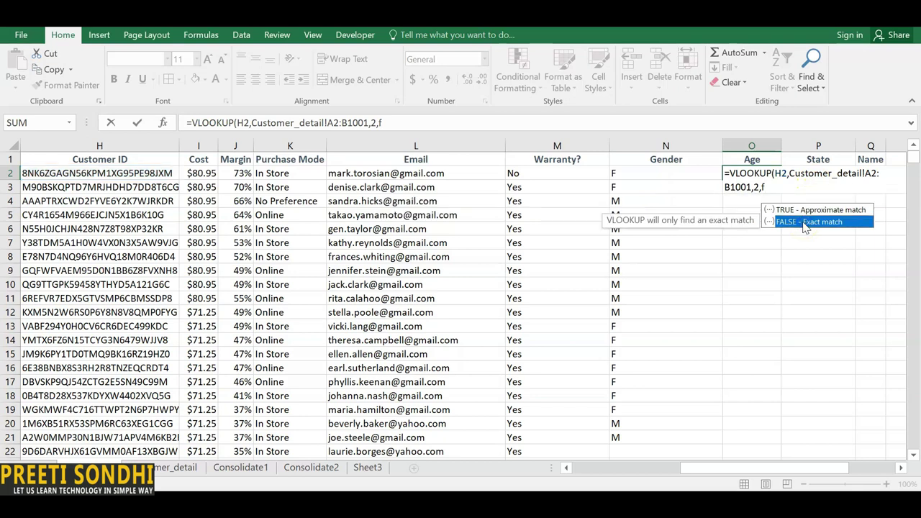
double_click(805, 223)
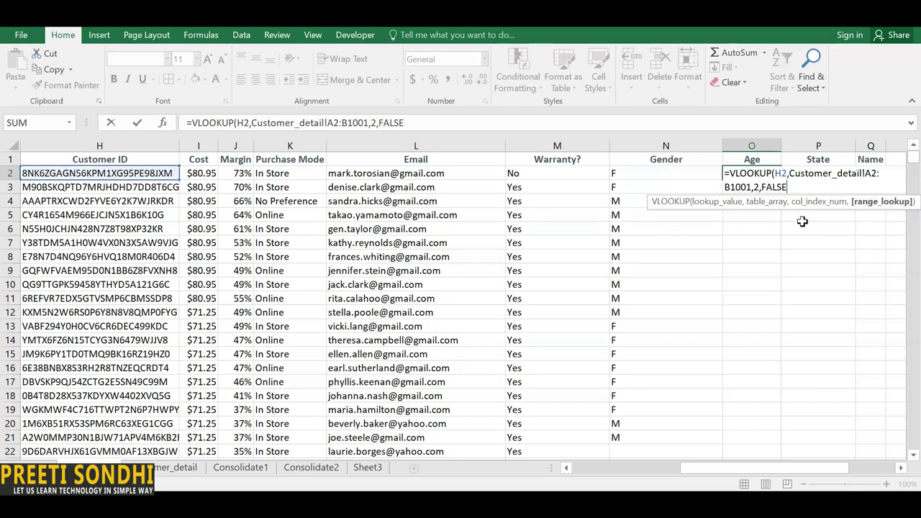
key(Return)
click(762, 176)
drag(761, 176, 774, 457)
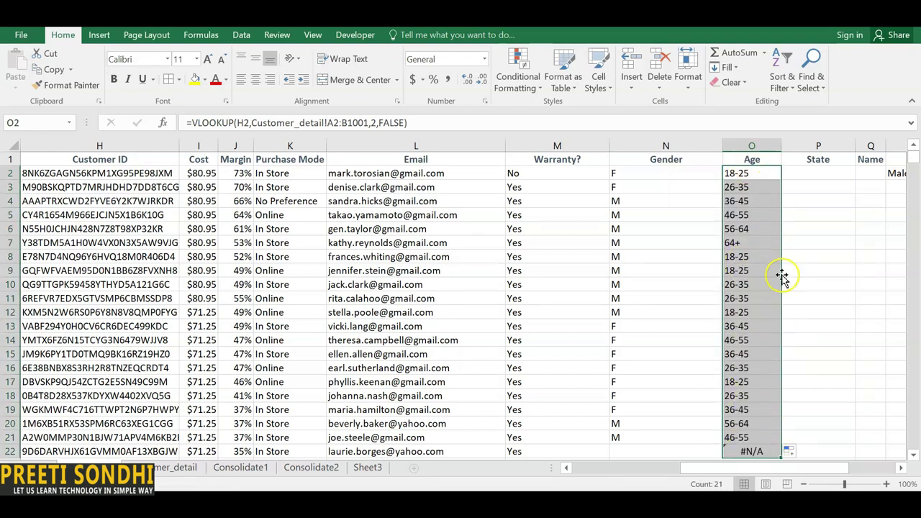
- Enter a State lookup in P2 of the sales sheet: =VLOOKUP(H2,Customer_detail!A2:C1001,3,FALSE), and review its arguments
click(167, 468)
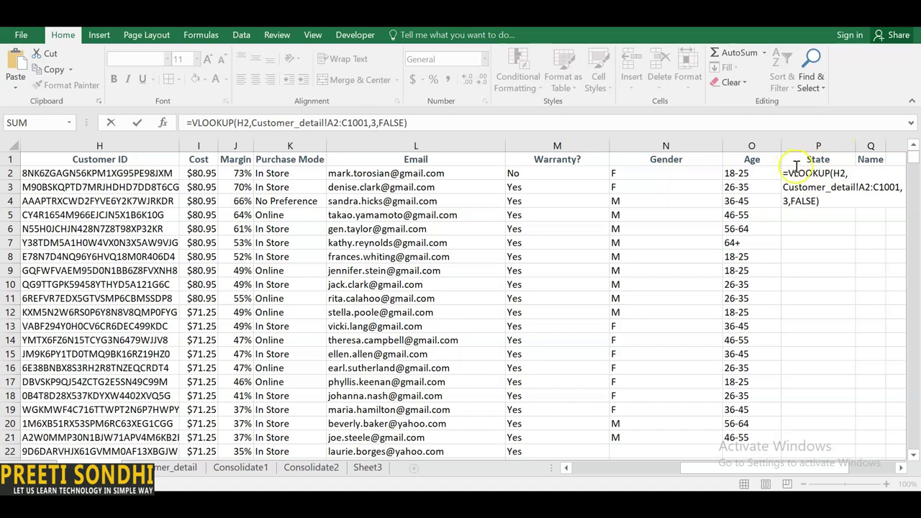
click(840, 174)
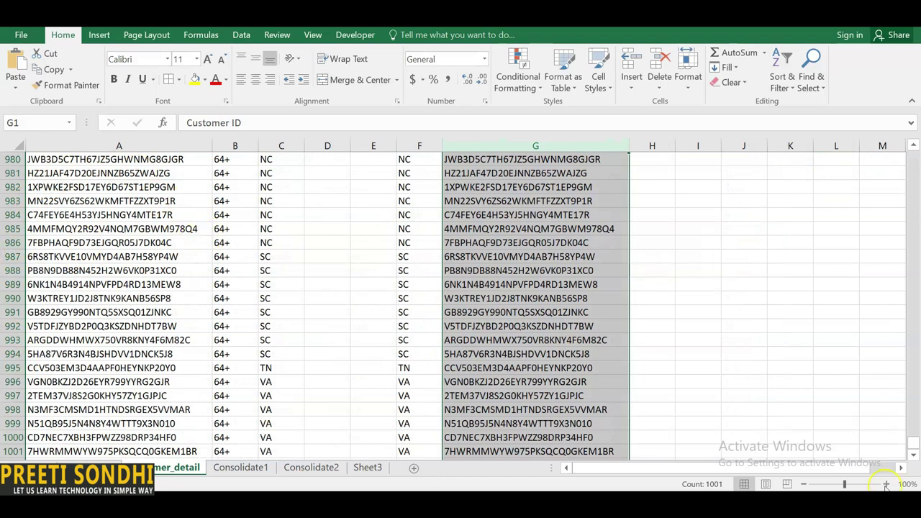
drag(913, 442, 913, 155)
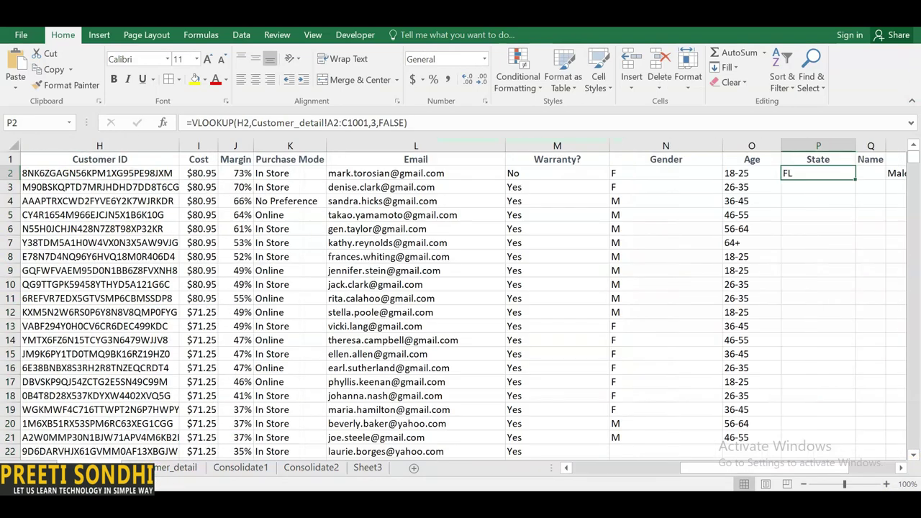
double_click(817, 172)
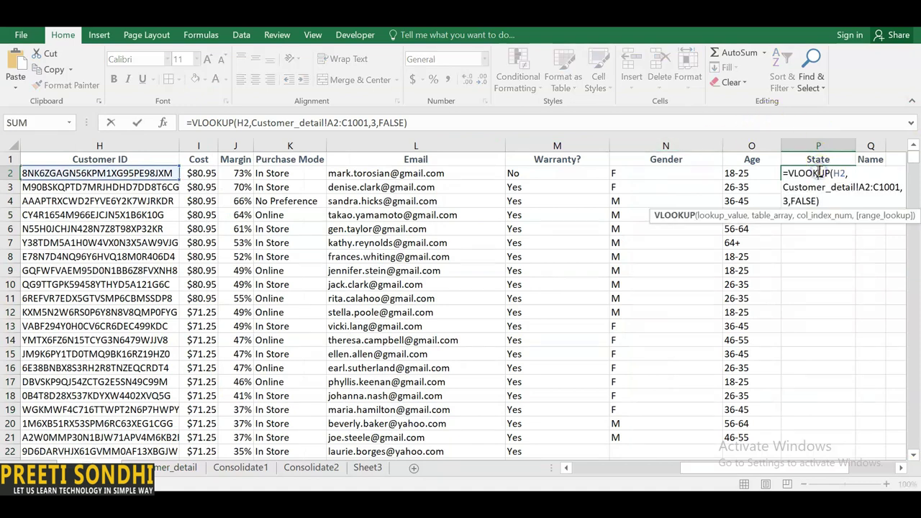
click(794, 201)
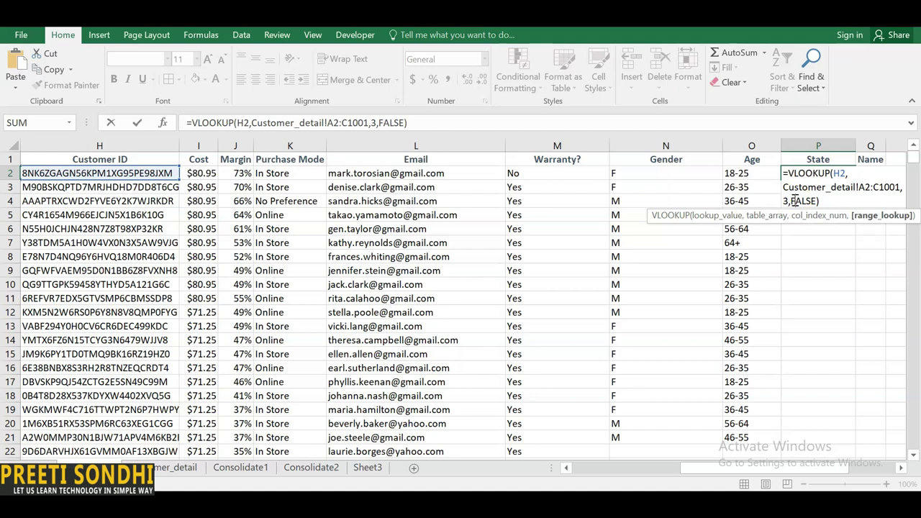
key(shift+Return)
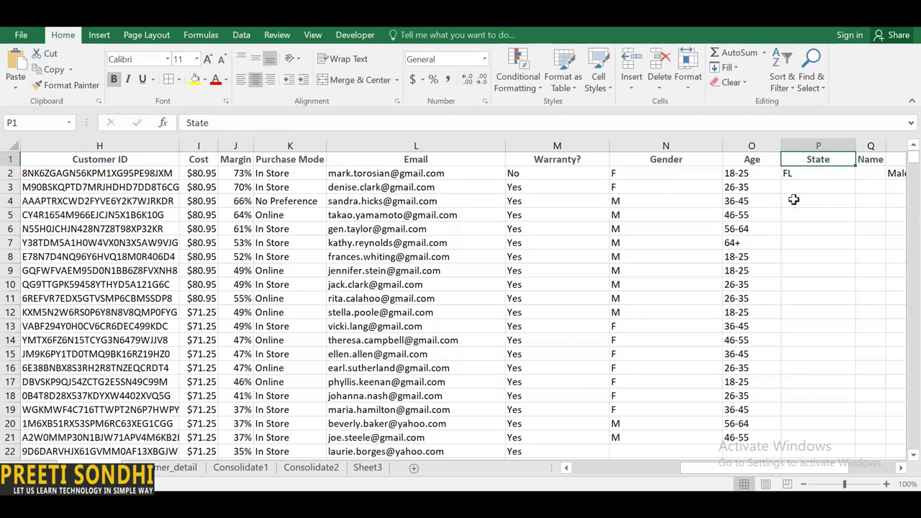
- Try filling the State lookup from P2 down to P15, and undo the fill
click(822, 177)
drag(855, 180, 856, 356)
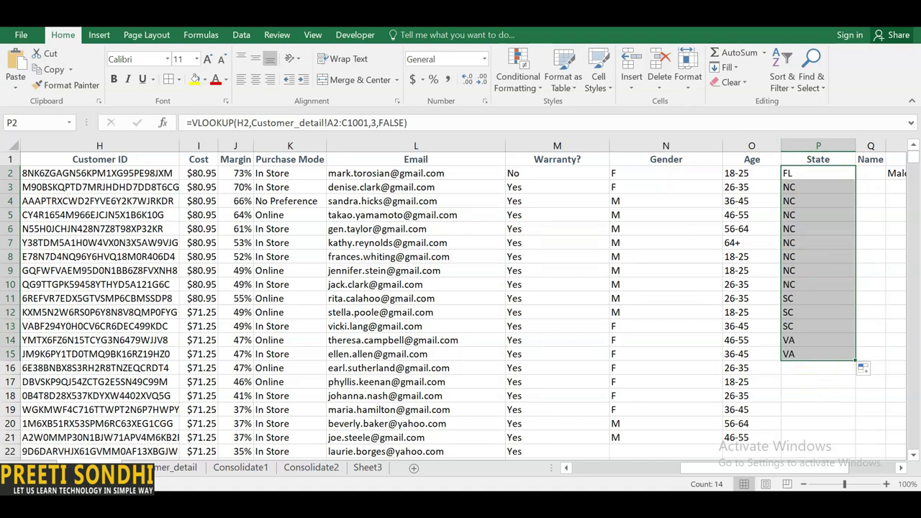
click(177, 468)
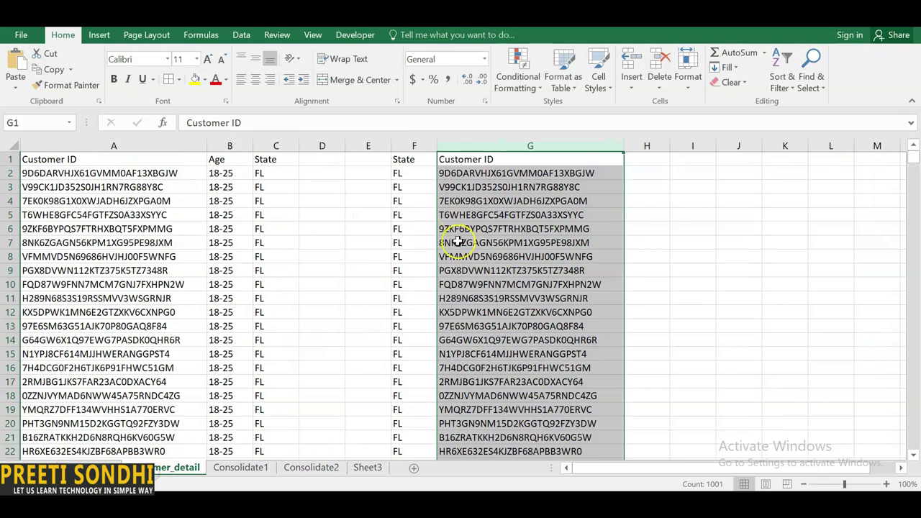
right_click(411, 156)
key(Escape)
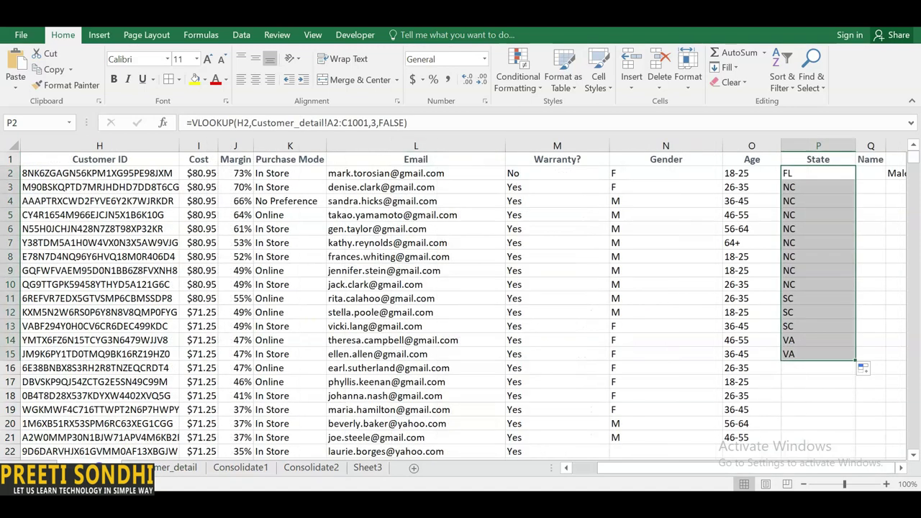
click(101, 465)
key(ctrl+z)
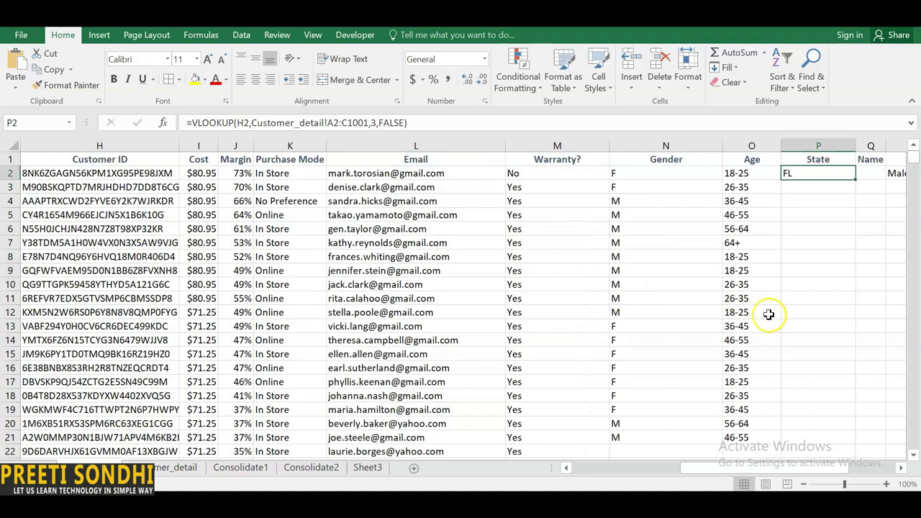
- Replace the arguments after H2 in the P2 VLOOKUP with the State and Customer ID range F2:G1001 on the Customer_detail sheet
double_click(814, 174)
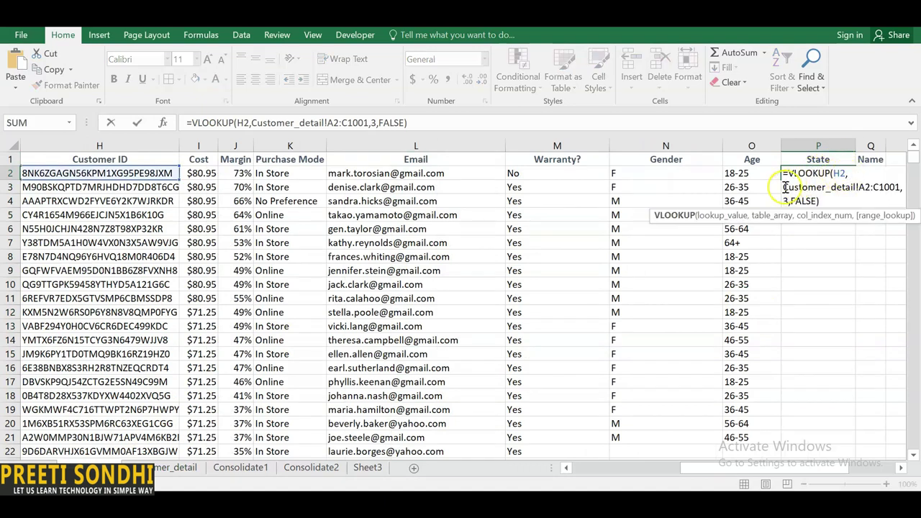
drag(785, 188, 817, 202)
key(BackSpace)
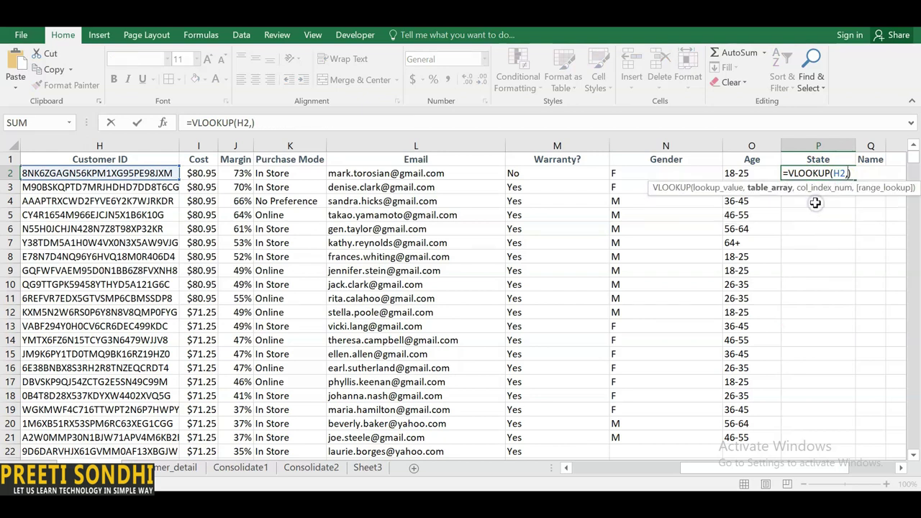
click(168, 469)
drag(397, 174, 551, 384)
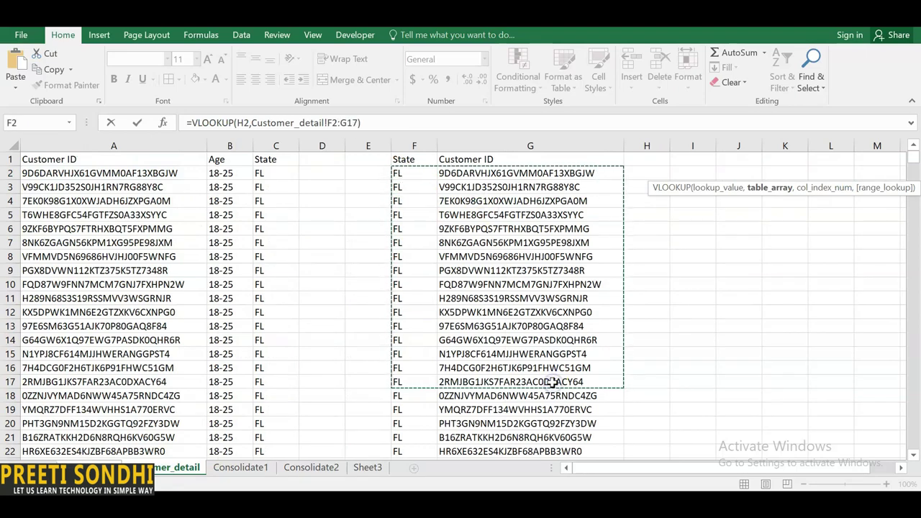
key(ctrl+shift+Down)
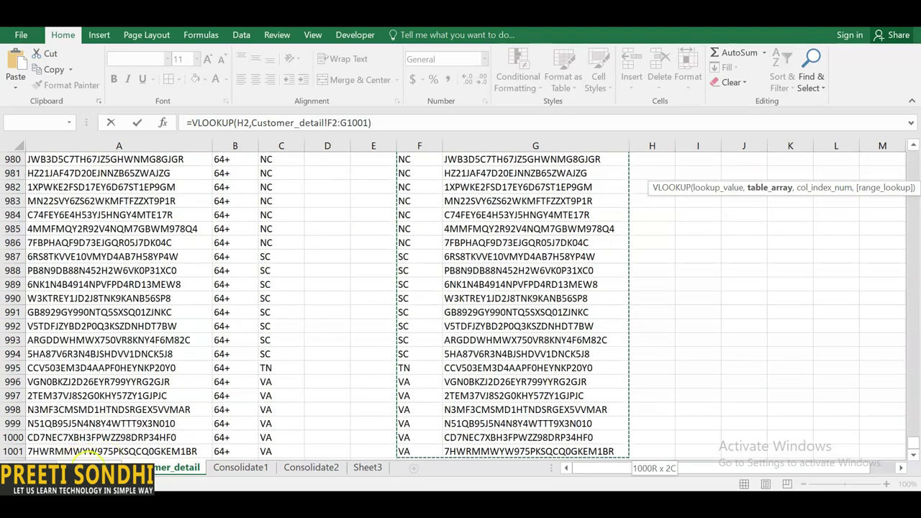
key(Return)
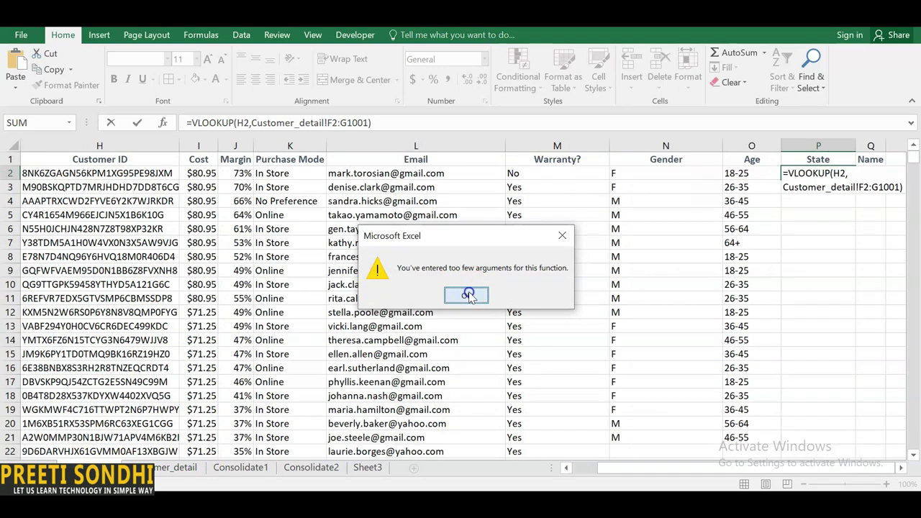
- Complete the P2 VLOOKUP with column index 1 and FALSE for an exact match
click(467, 295)
click(869, 192)
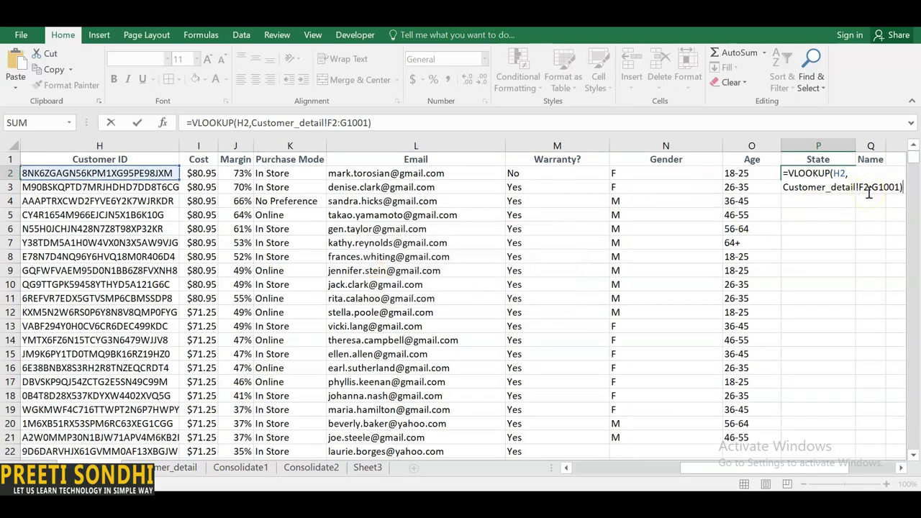
text(,1)
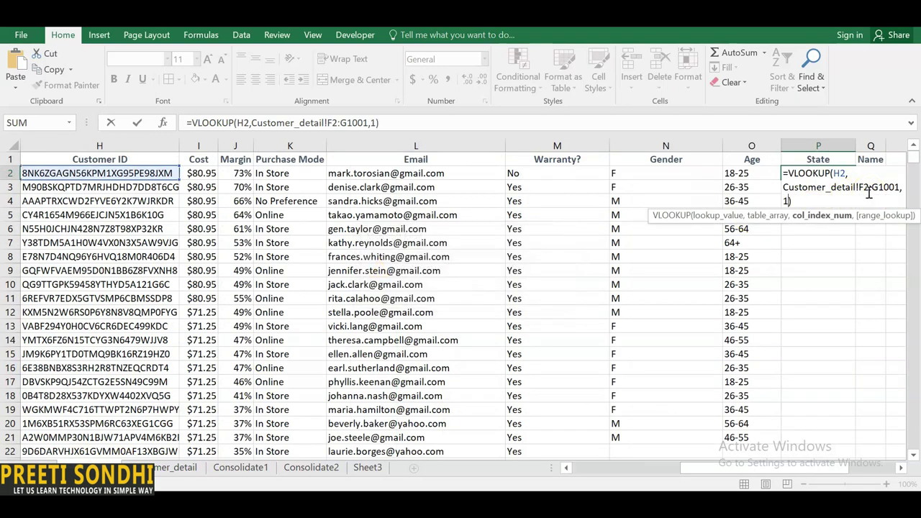
text(,fl)
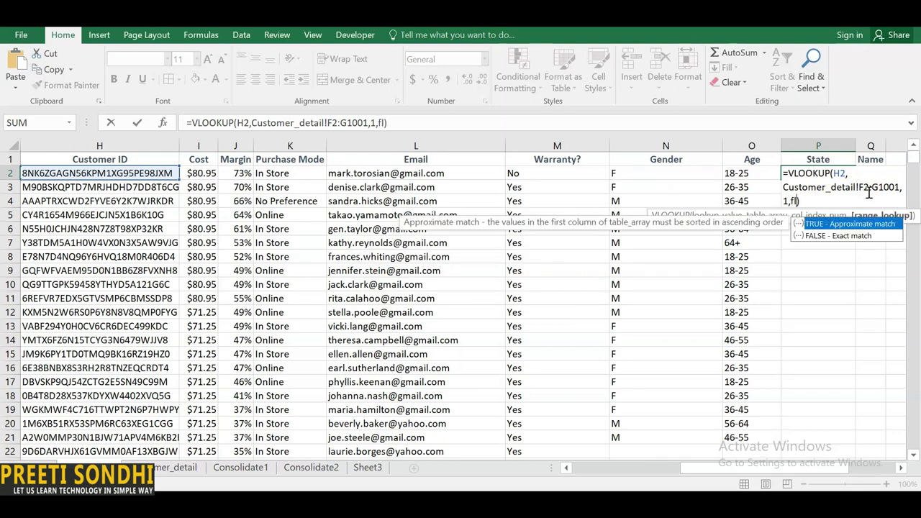
double_click(844, 236)
key(shift+Return)
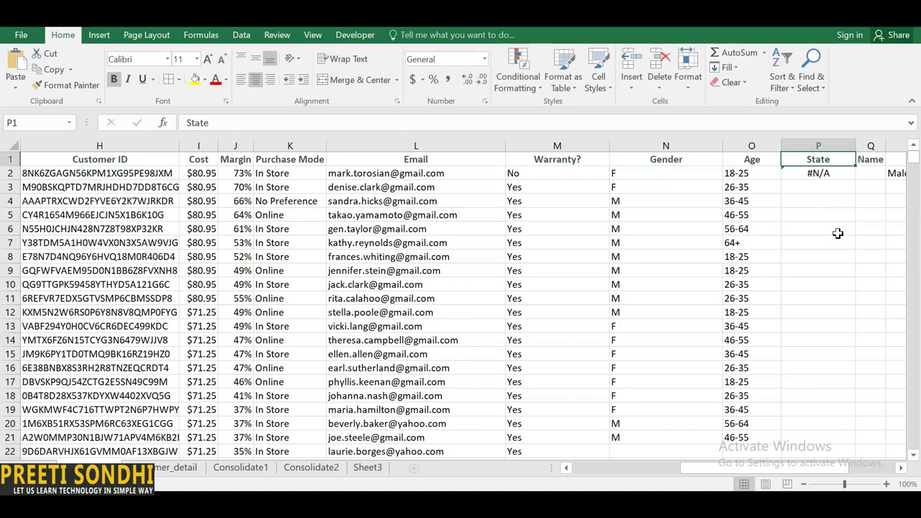
- Examine the lookup value and table array in the P2 formula against the State and Customer ID column order on the Customer_detail sheet
click(821, 185)
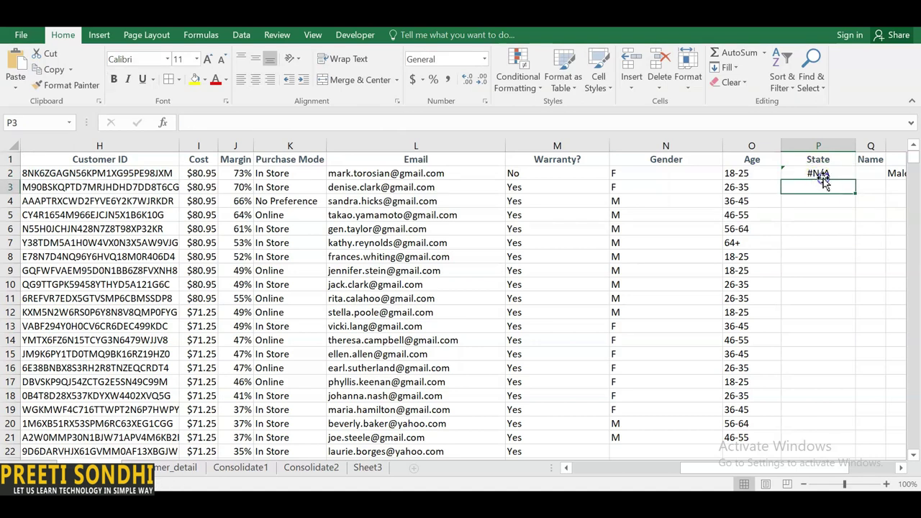
click(824, 175)
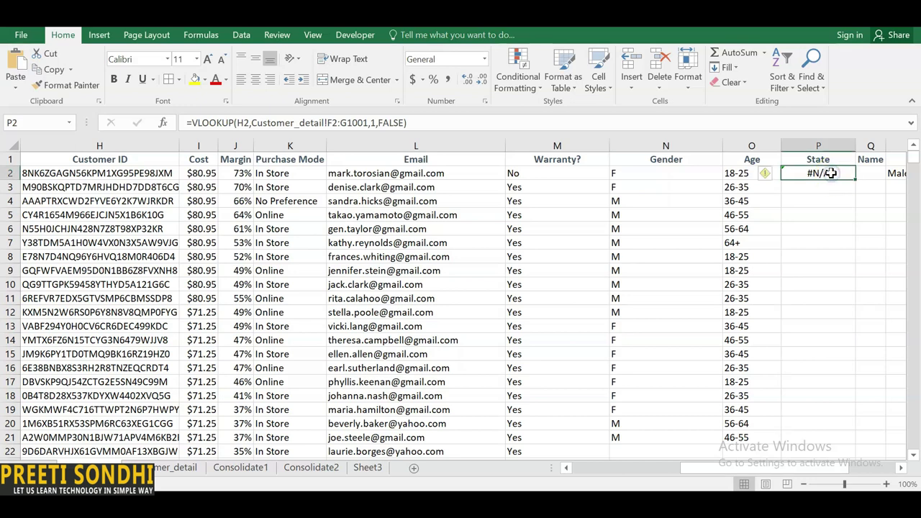
double_click(832, 174)
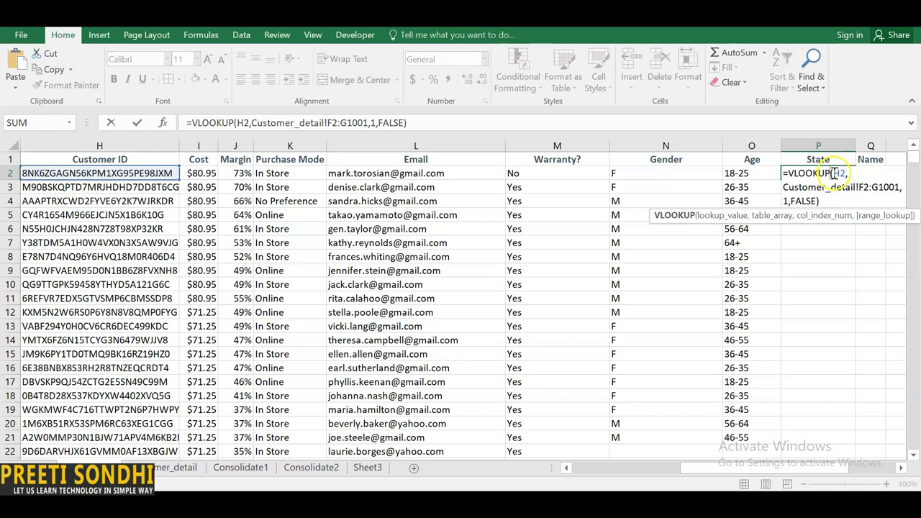
double_click(837, 174)
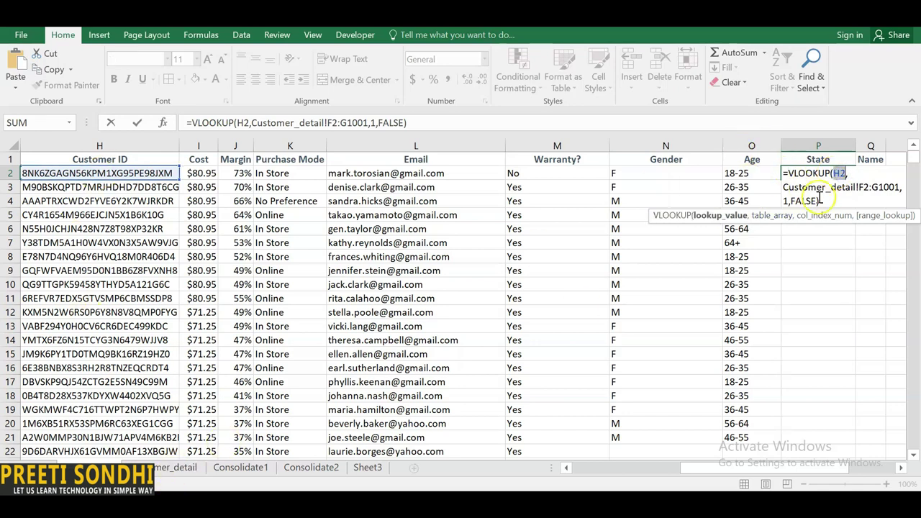
click(820, 201)
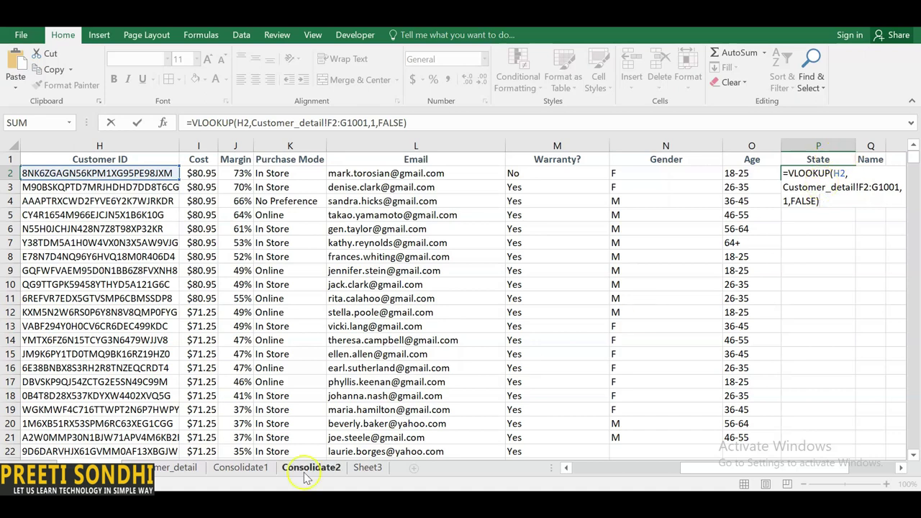
click(183, 468)
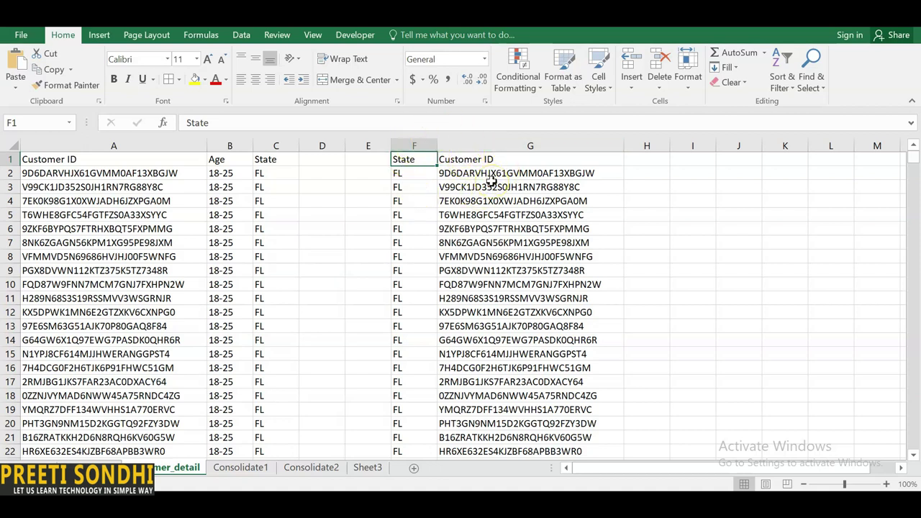
click(98, 460)
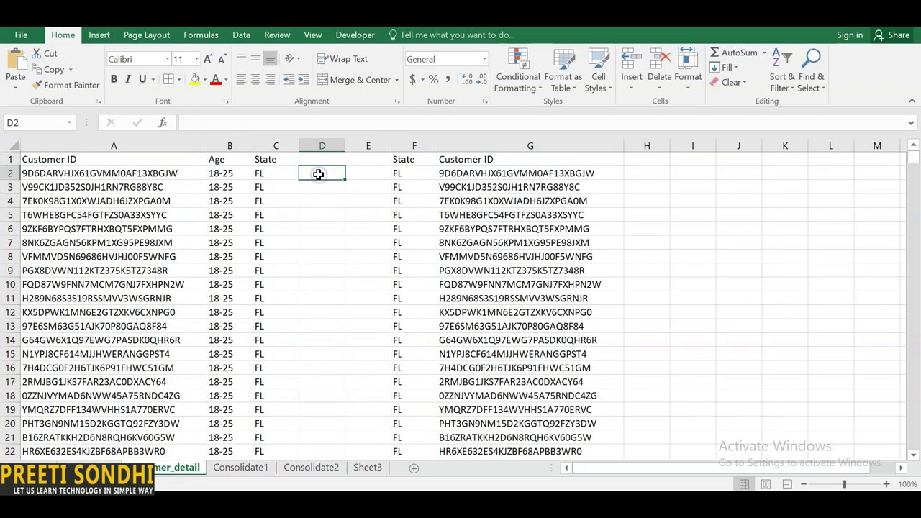
- Enter =INDEX(F:F,11) in cell D2 of the Customer_detail sheet to return the eleventh entry of the State column
text(ind)
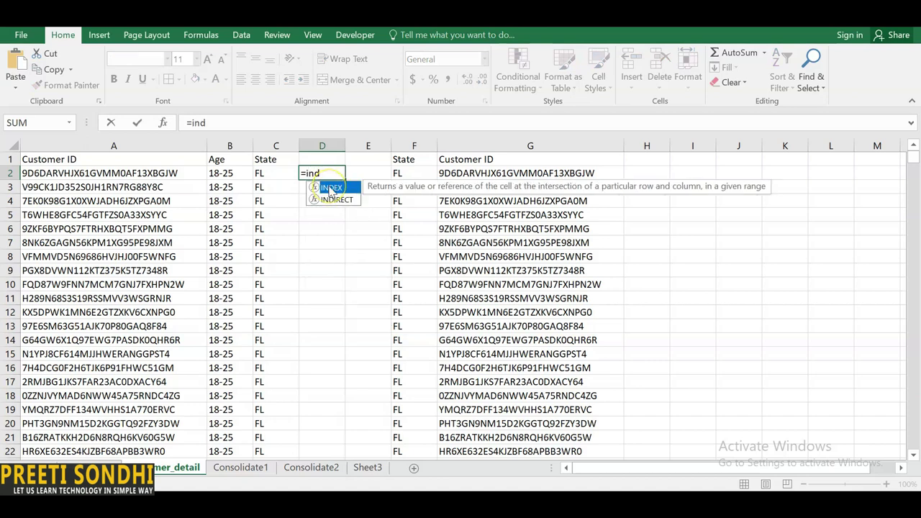
double_click(332, 188)
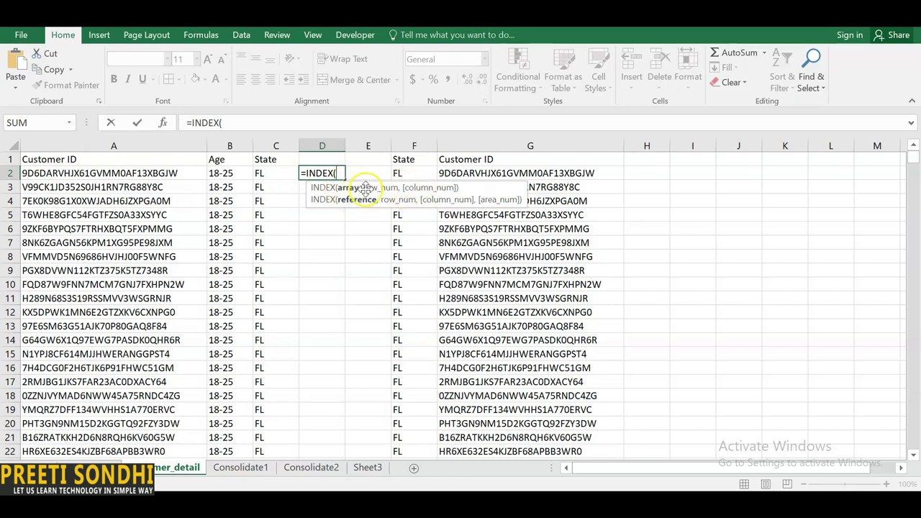
click(349, 189)
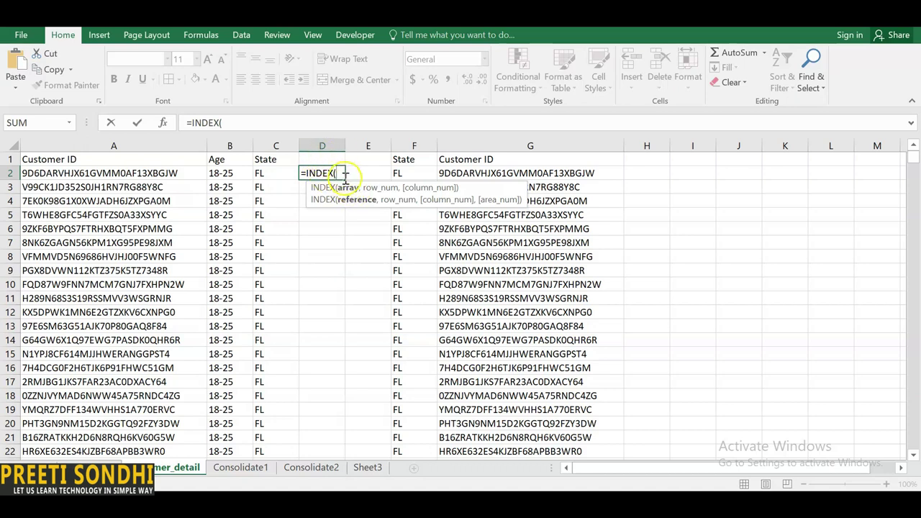
click(352, 189)
click(410, 146)
text(,11)
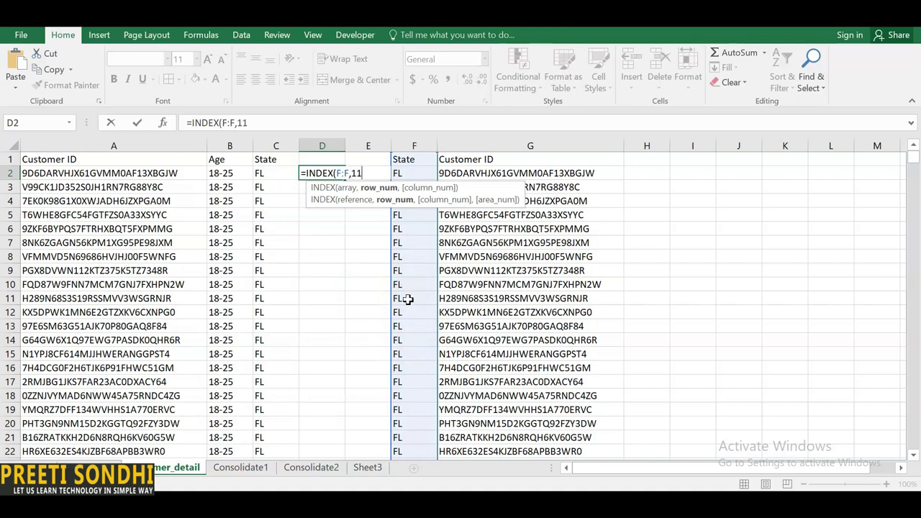
key(Up)
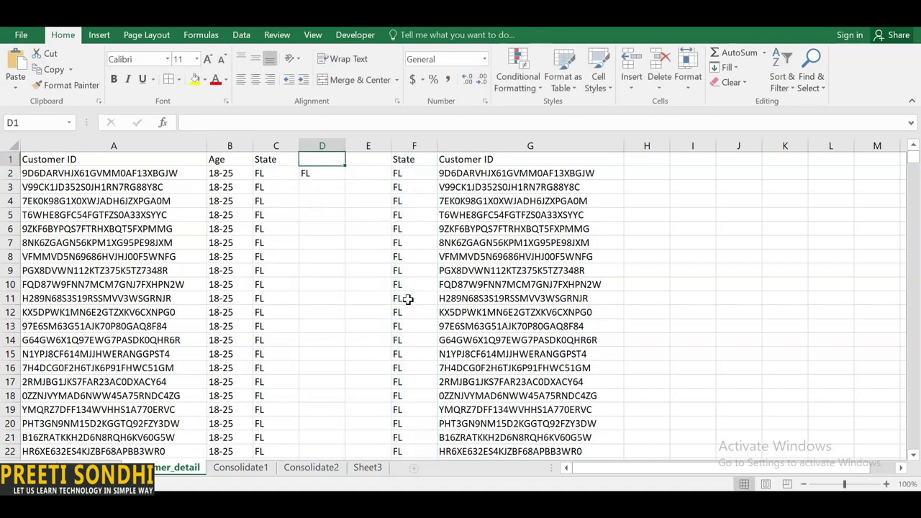
click(309, 175)
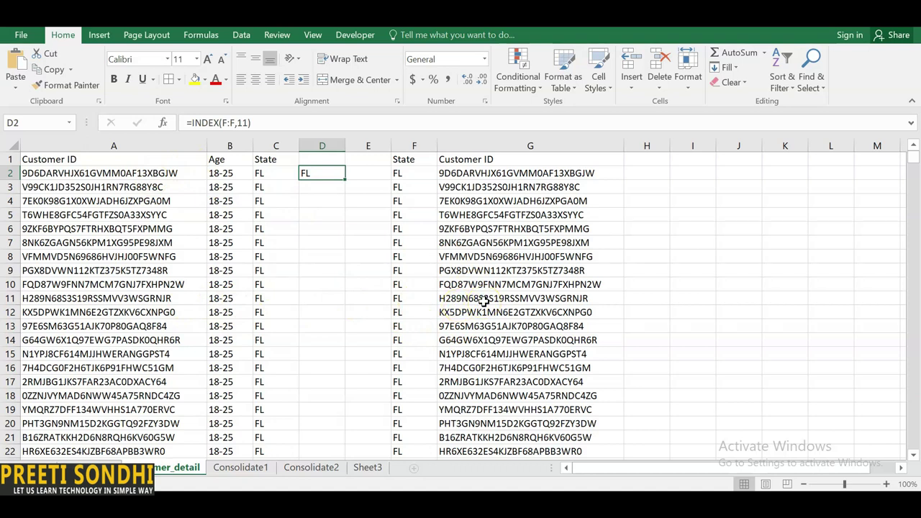
- Examine the array and row number arguments of the INDEX formula in cell D2 against the State column F
double_click(321, 175)
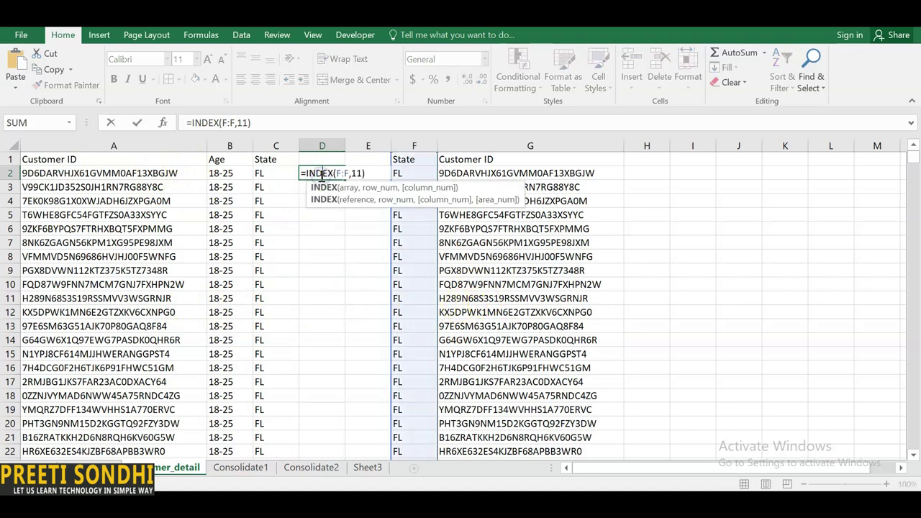
click(352, 173)
click(337, 173)
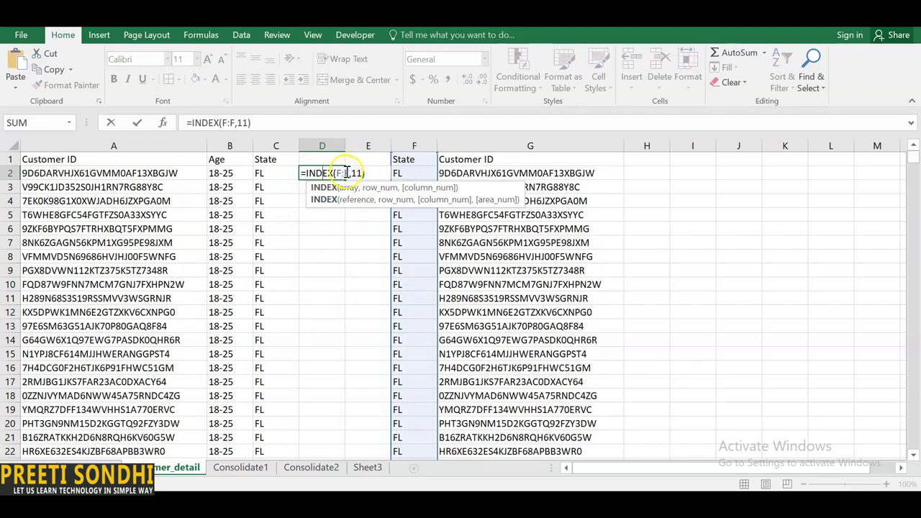
click(412, 147)
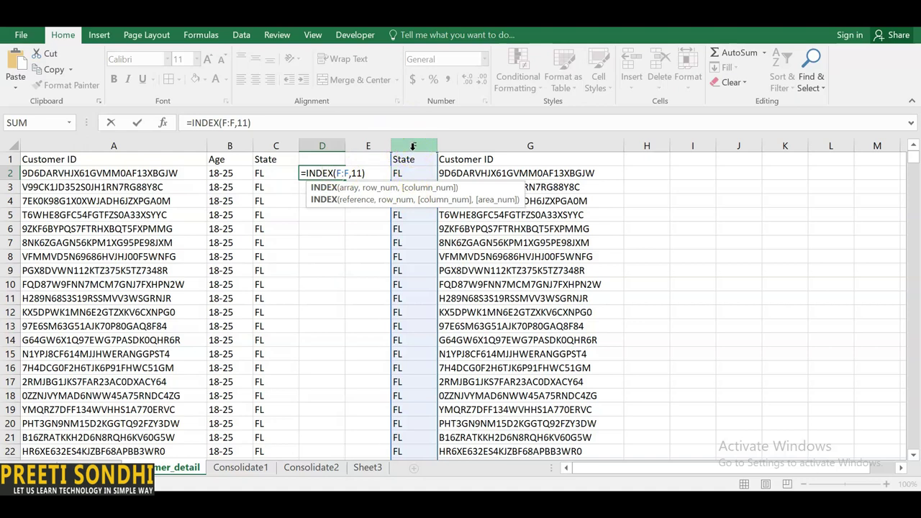
click(356, 173)
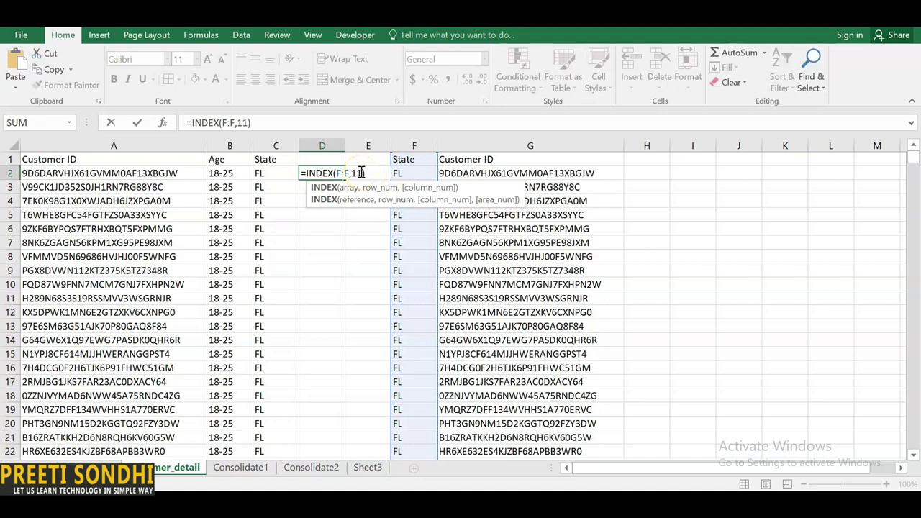
click(312, 212)
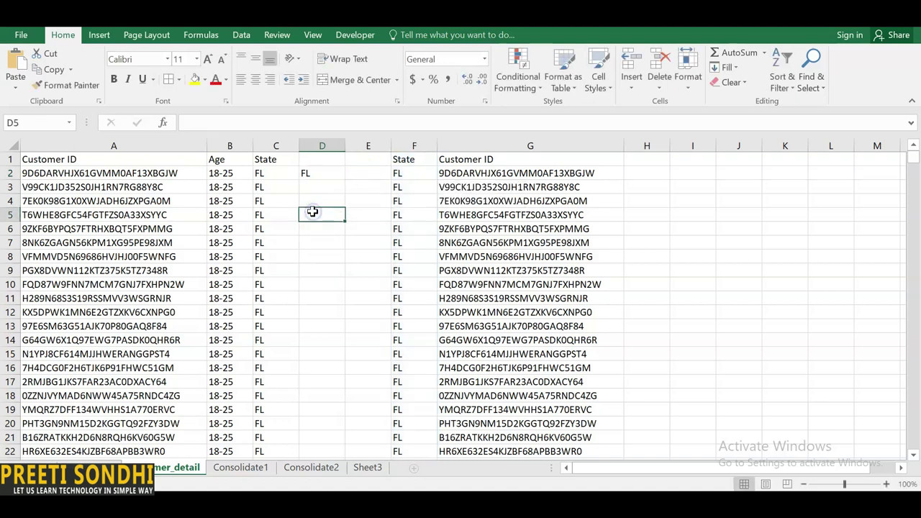
- Enter =MATCH(A5,G:G,0) in cell D5 to find the position of the A5 customer ID in column G
click(321, 222)
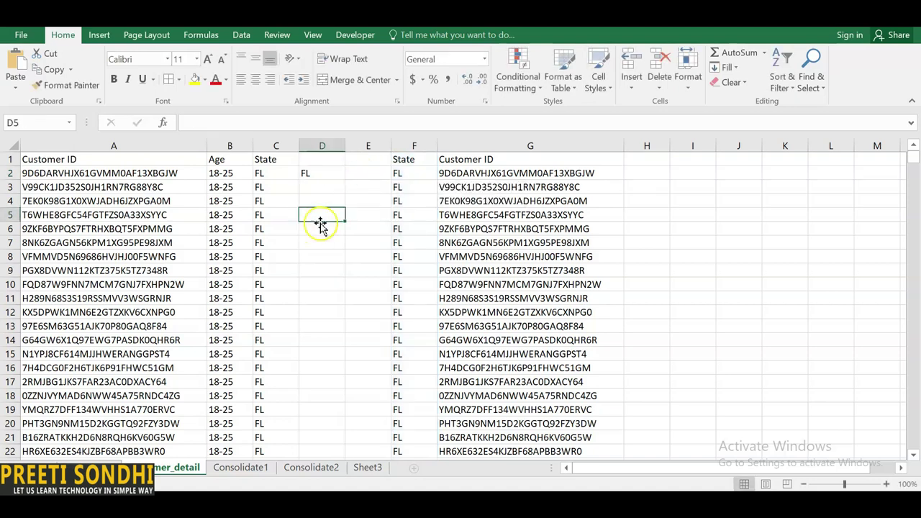
double_click(328, 219)
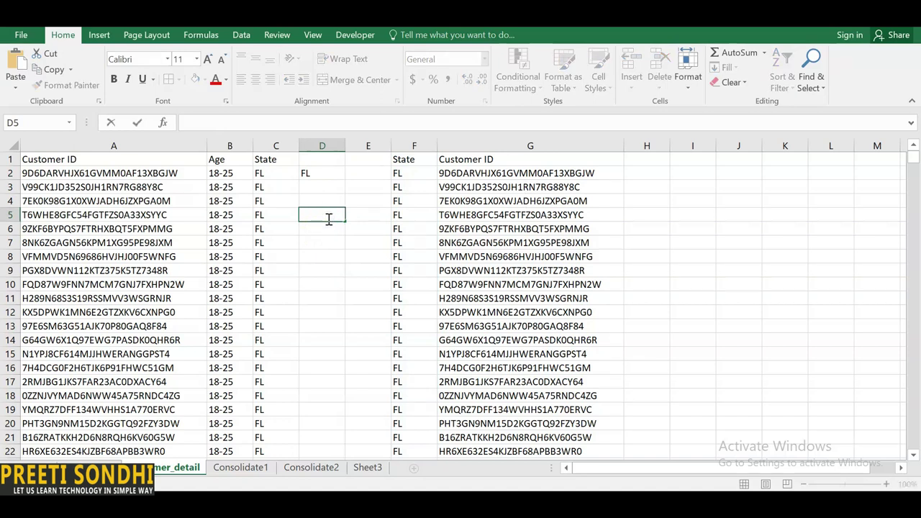
text(=ma)
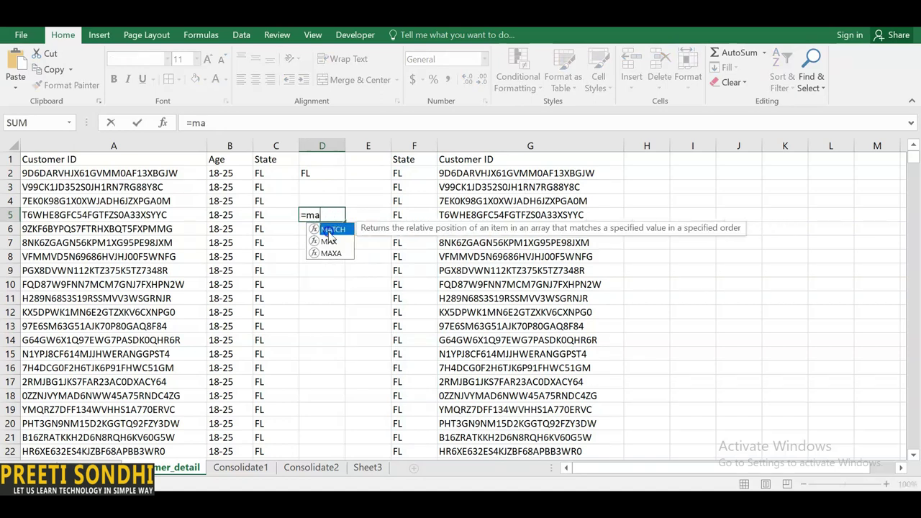
double_click(331, 230)
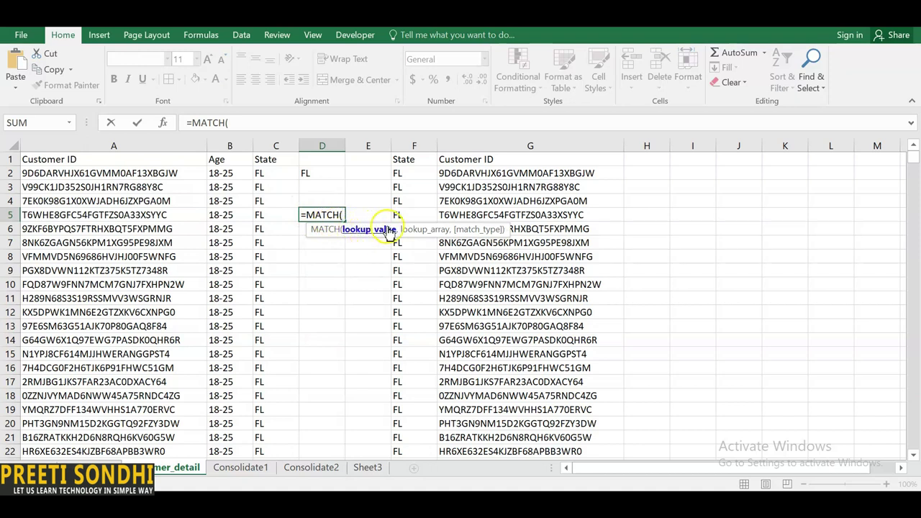
click(159, 218)
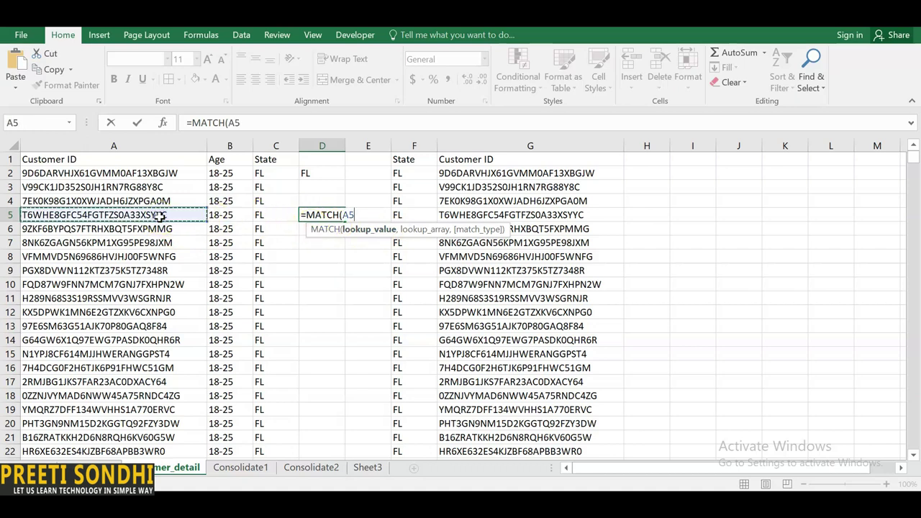
text(,)
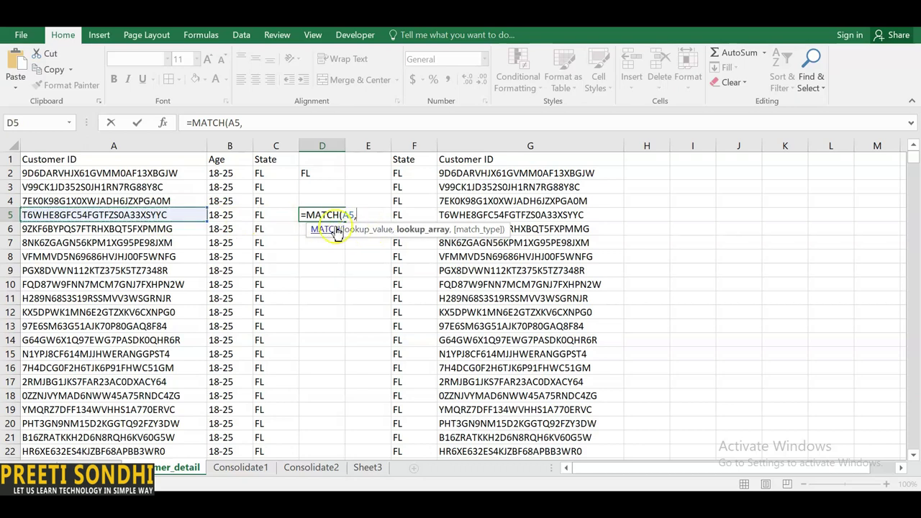
click(507, 141)
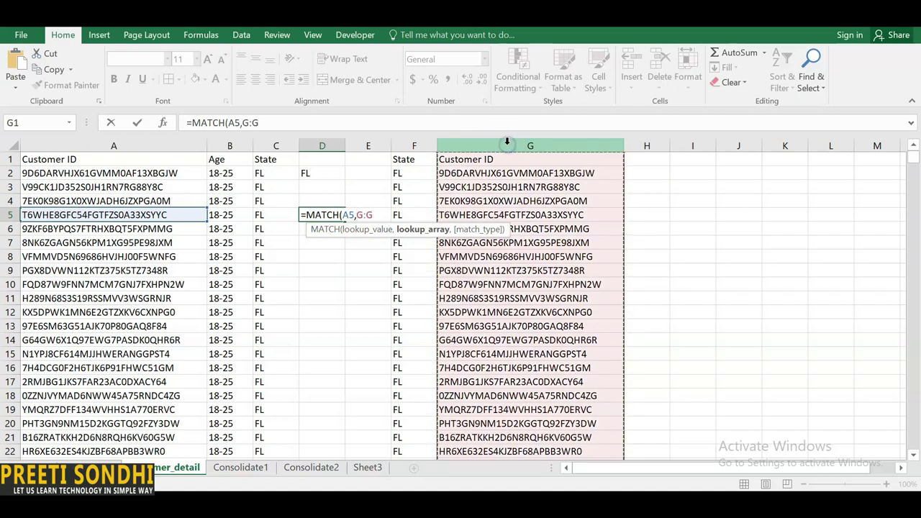
text(,)
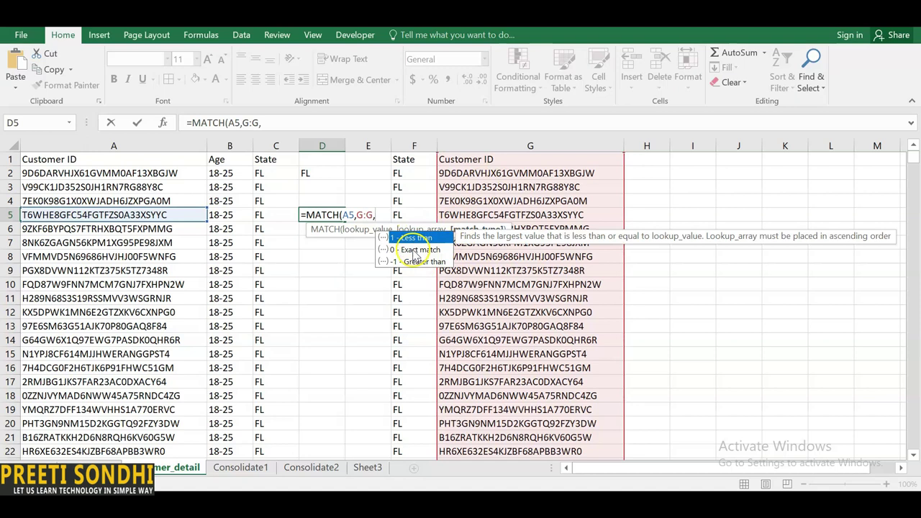
text(0))
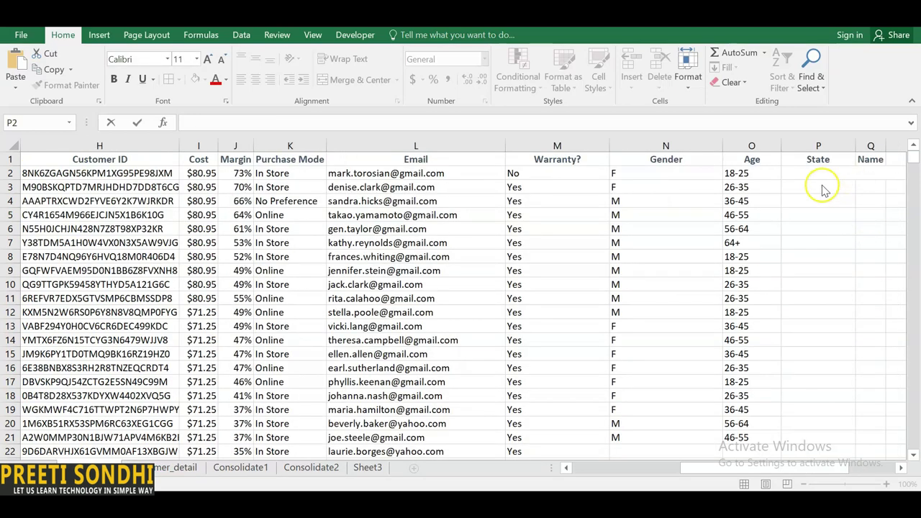
- Begin an INDEX formula in State cell P2 of the Retail_Sales sheet, with column F of Customer_detail as its array
click(820, 173)
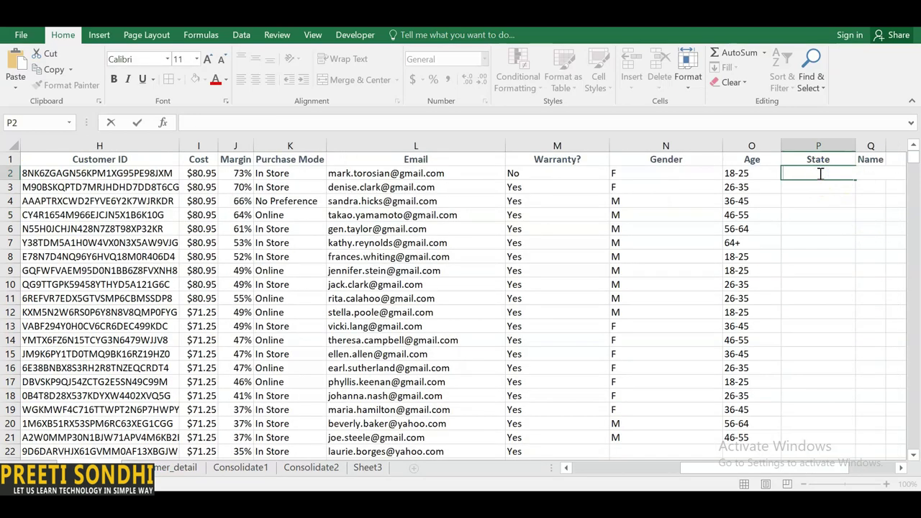
click(184, 474)
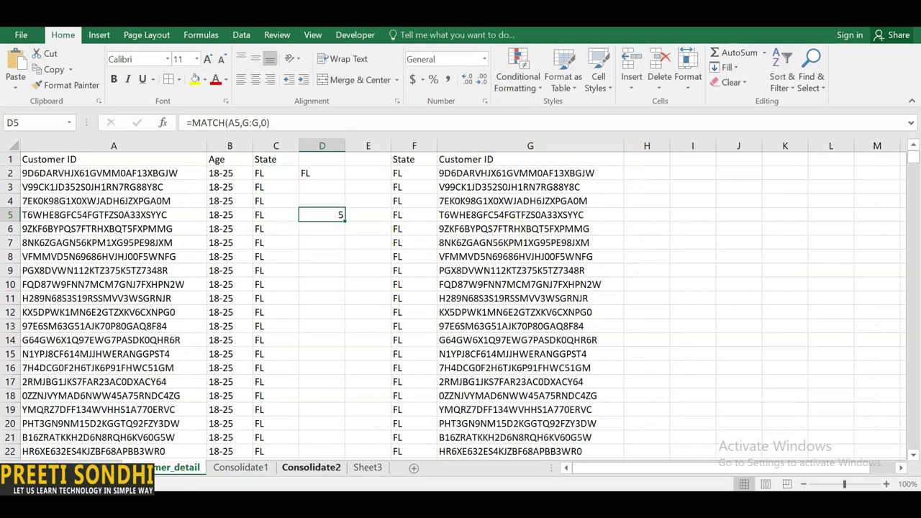
click(115, 468)
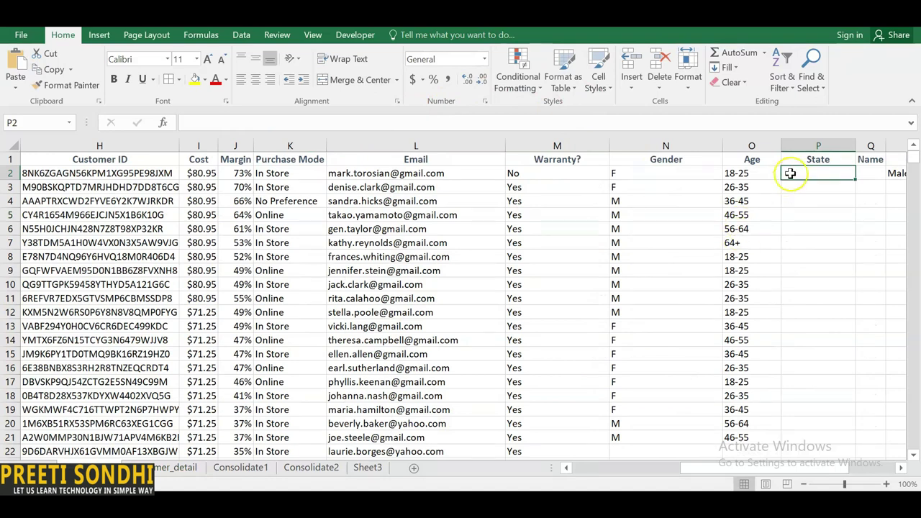
text(=ind)
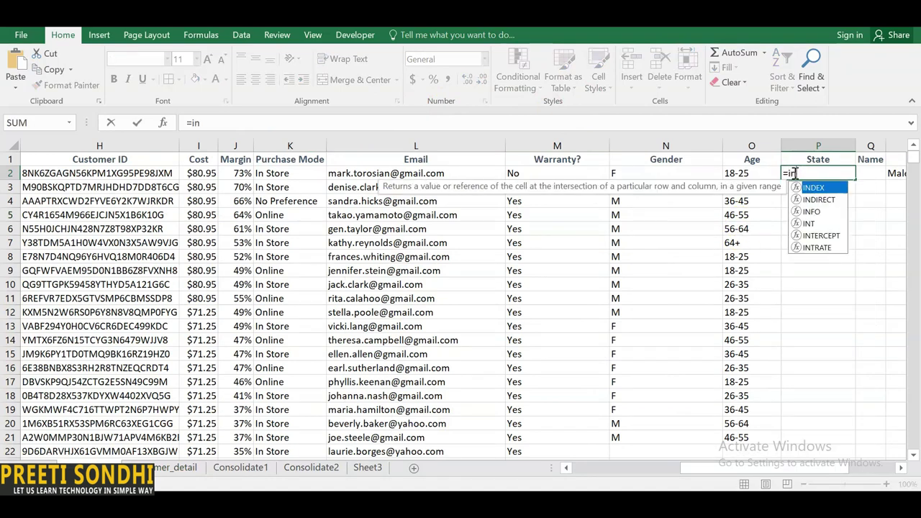
double_click(810, 189)
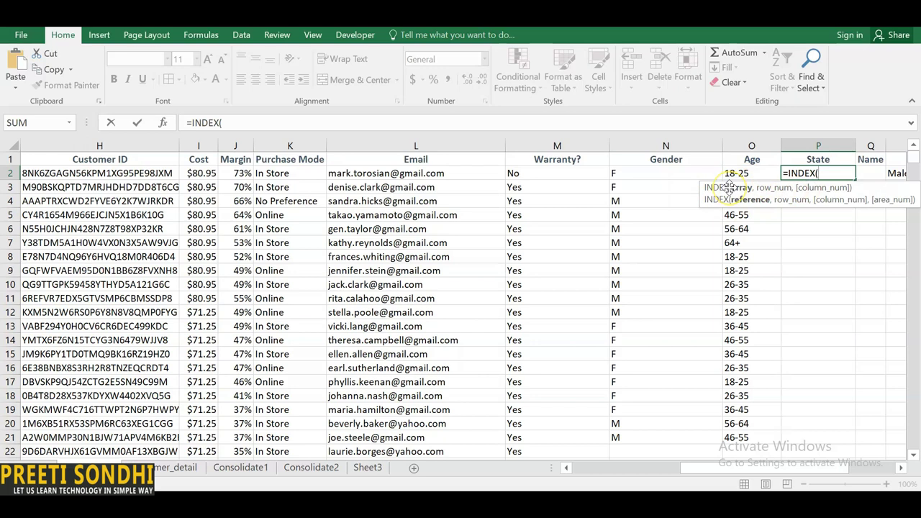
click(186, 469)
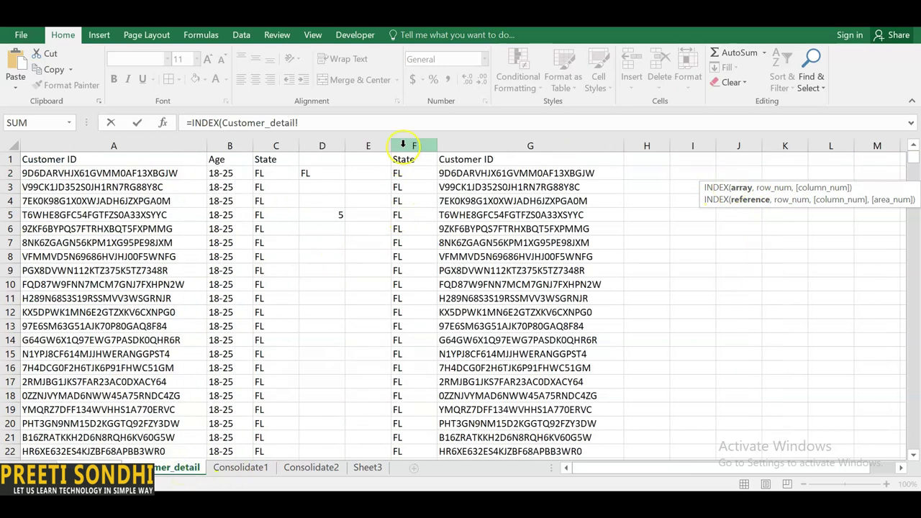
click(408, 142)
key(Return)
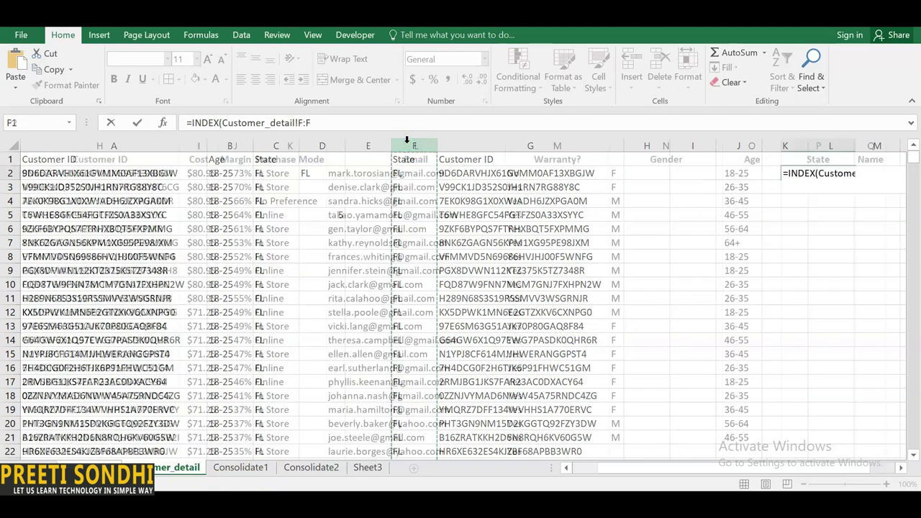
click(560, 234)
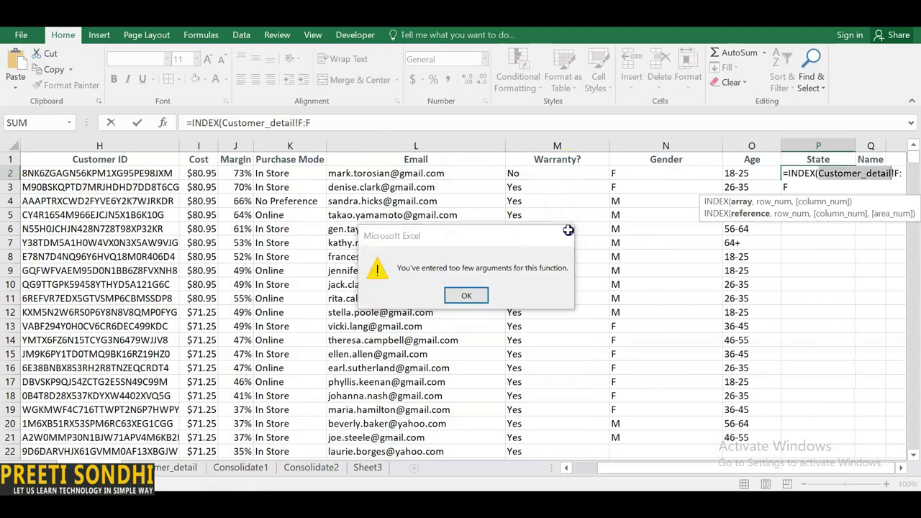
- Nest a MATCH function as the row number of the P2 INDEX formula, with Customer ID cell H2 as lookup value
click(822, 186)
text(,mat)
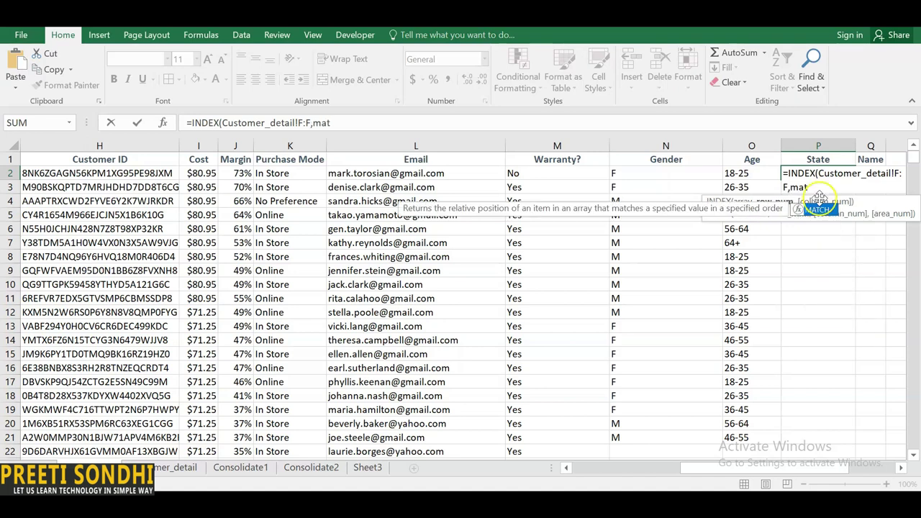
double_click(819, 208)
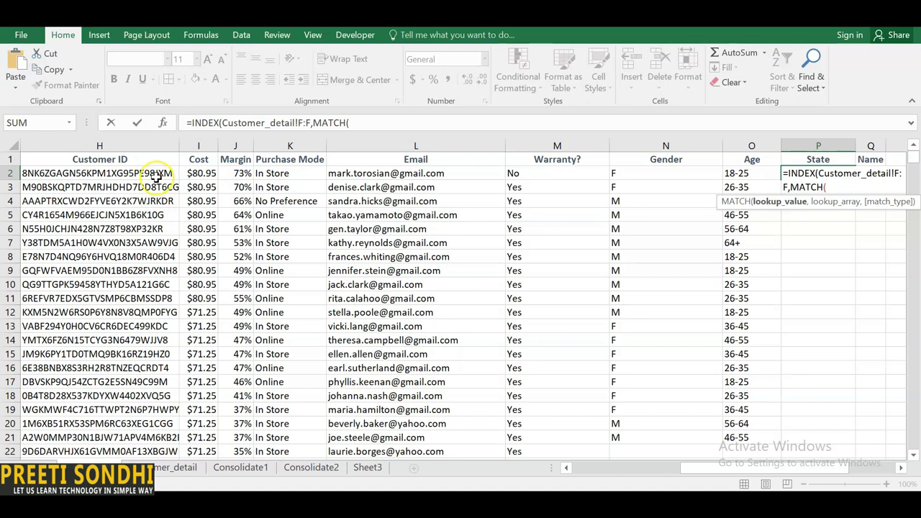
click(153, 175)
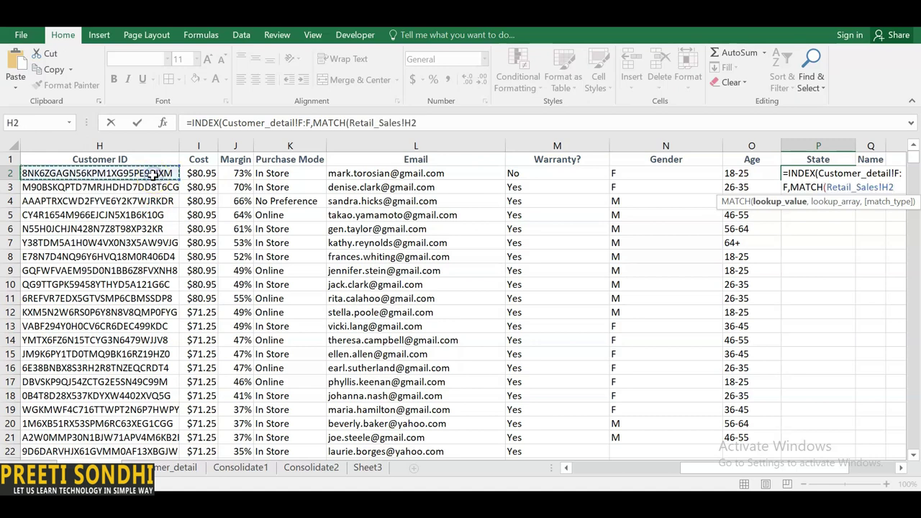
text(,)
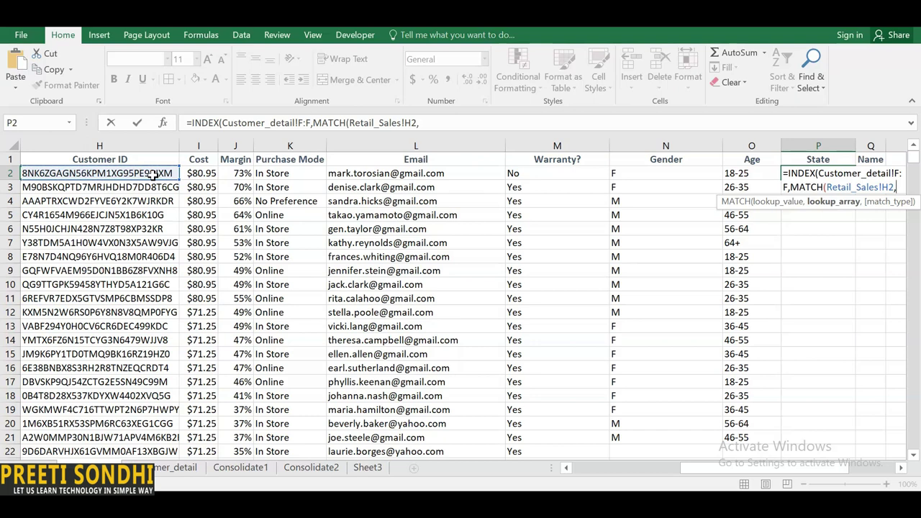
click(180, 468)
click(463, 145)
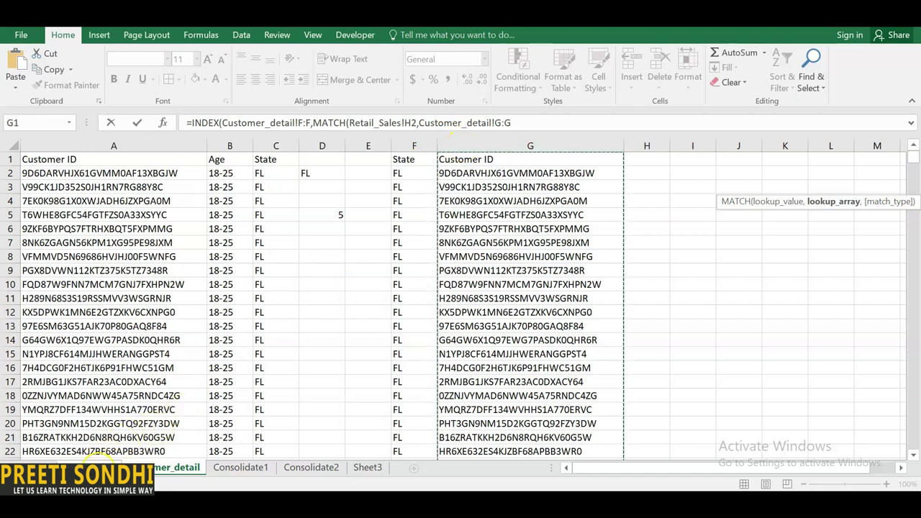
click(101, 467)
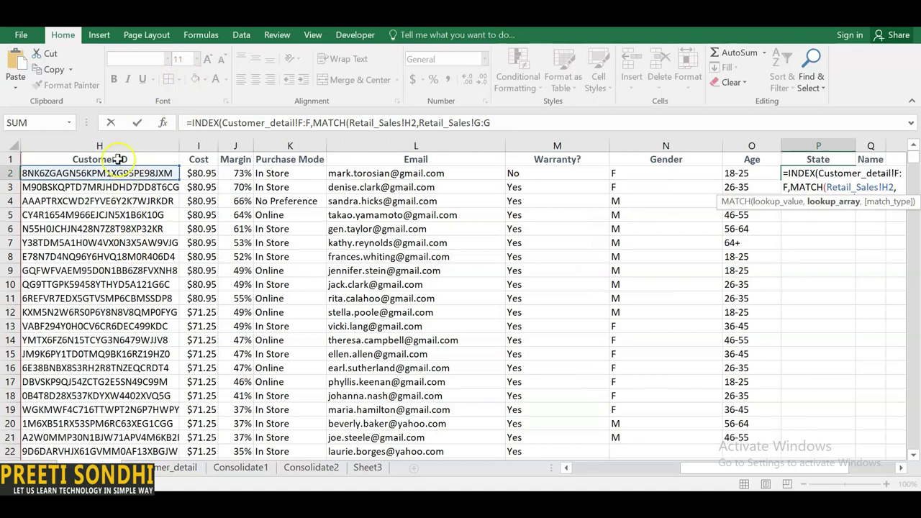
click(903, 187)
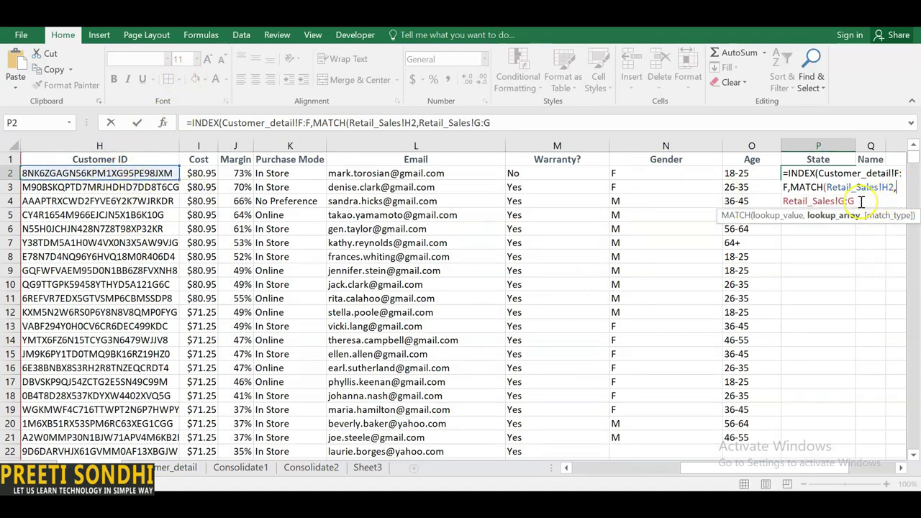
drag(860, 202, 783, 202)
key(BackSpace)
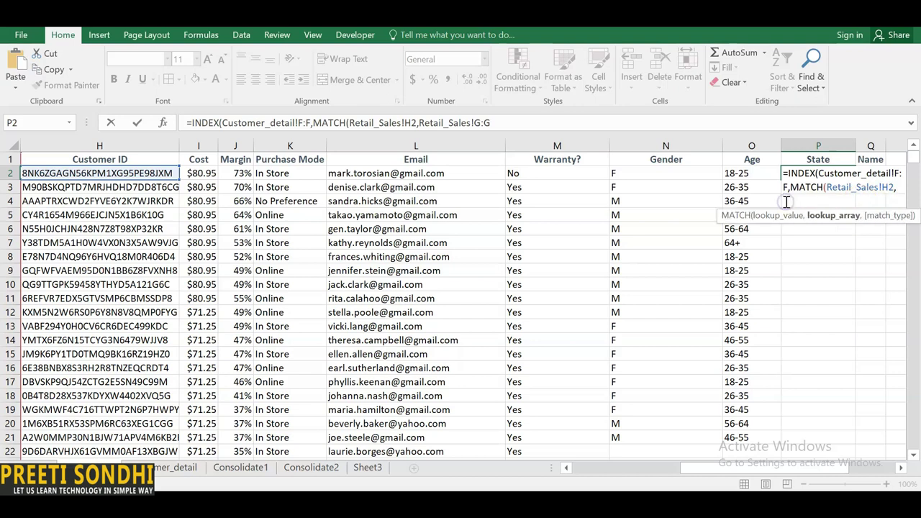
- Set the lookup array of the nested MATCH in P2 to Customer ID column G on the Customer_detail sheet
click(186, 468)
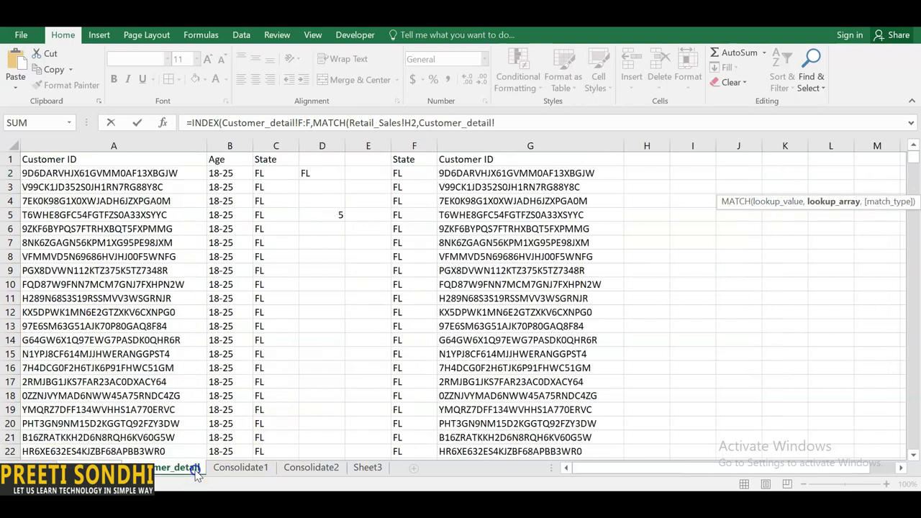
click(514, 147)
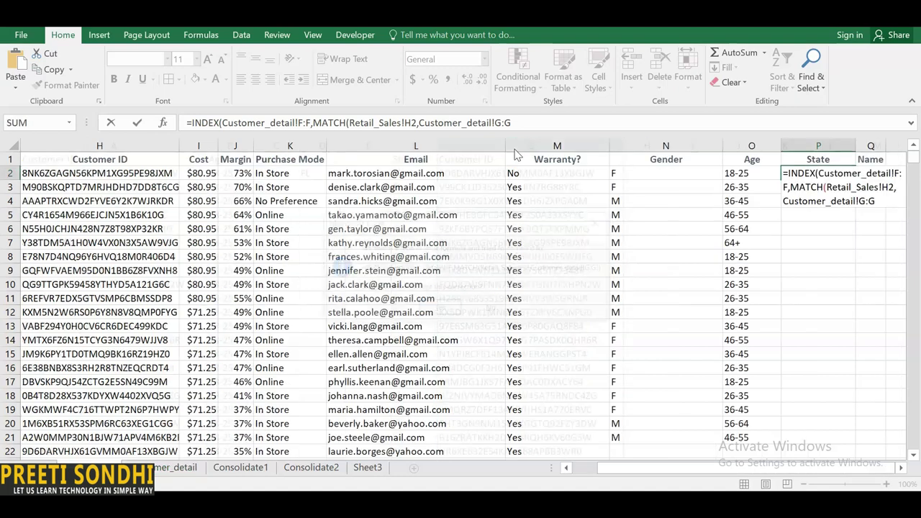
key(Return)
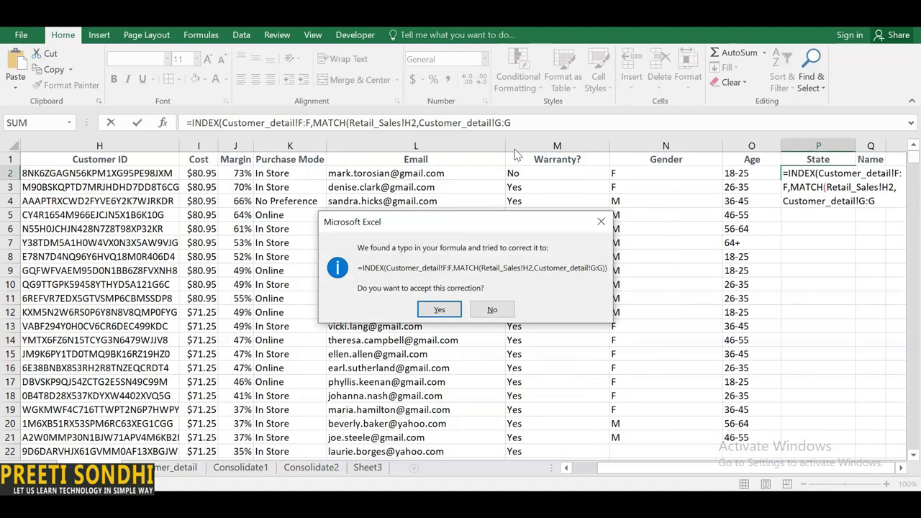
click(600, 216)
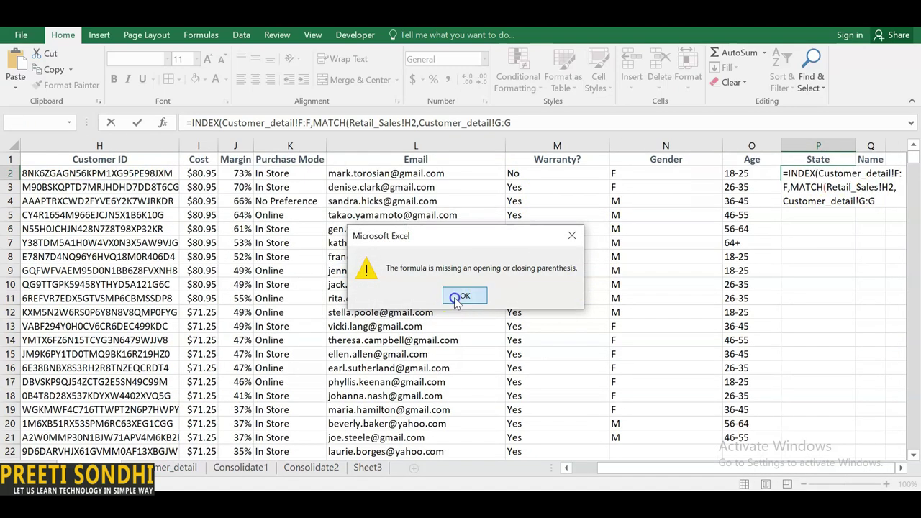
click(460, 295)
click(878, 201)
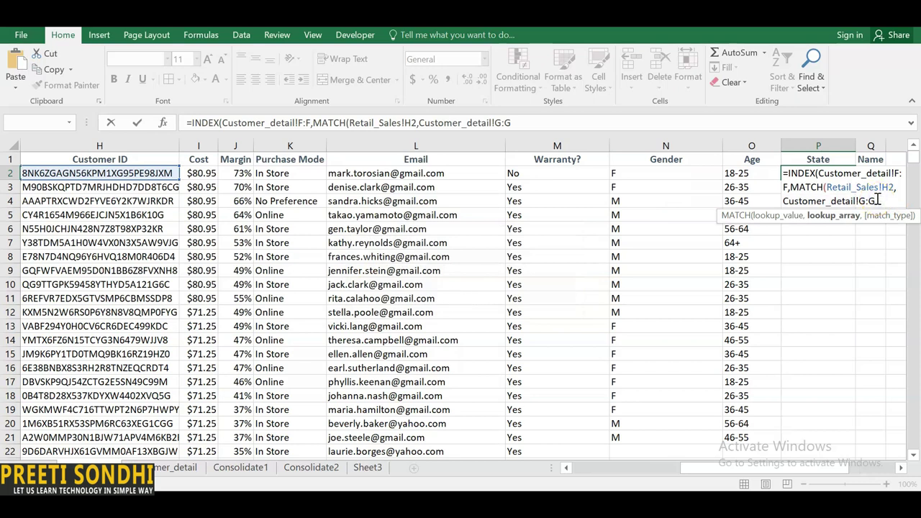
- Finish the P2 INDEX and MATCH formula with match type 0 and both closing parentheses, and fill it down through P20
text(,0)
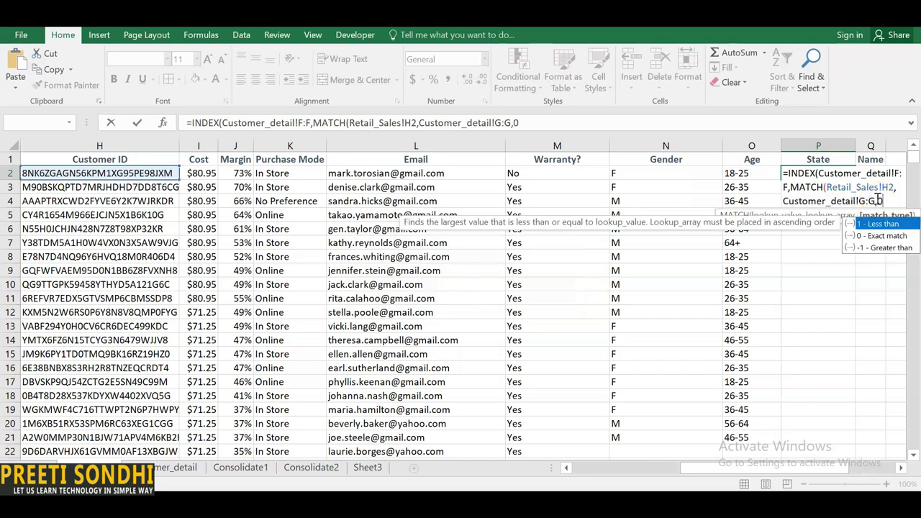
key(Return)
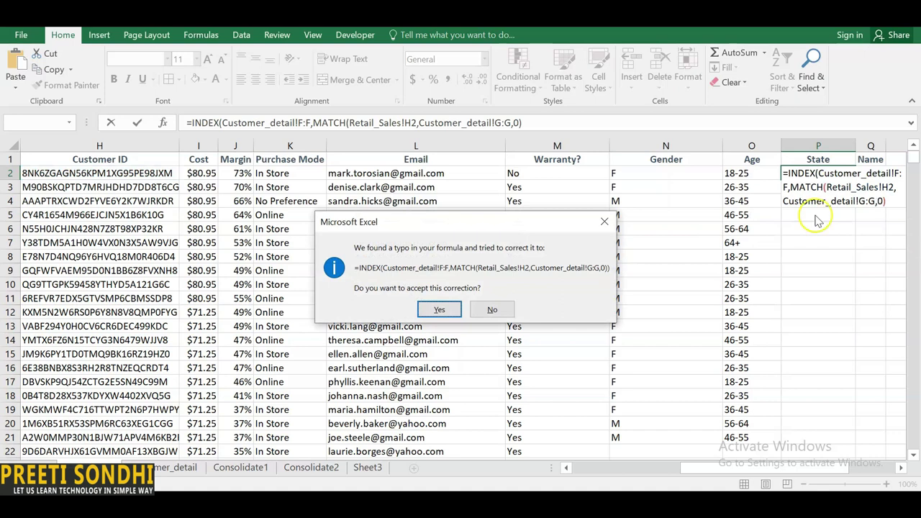
click(605, 221)
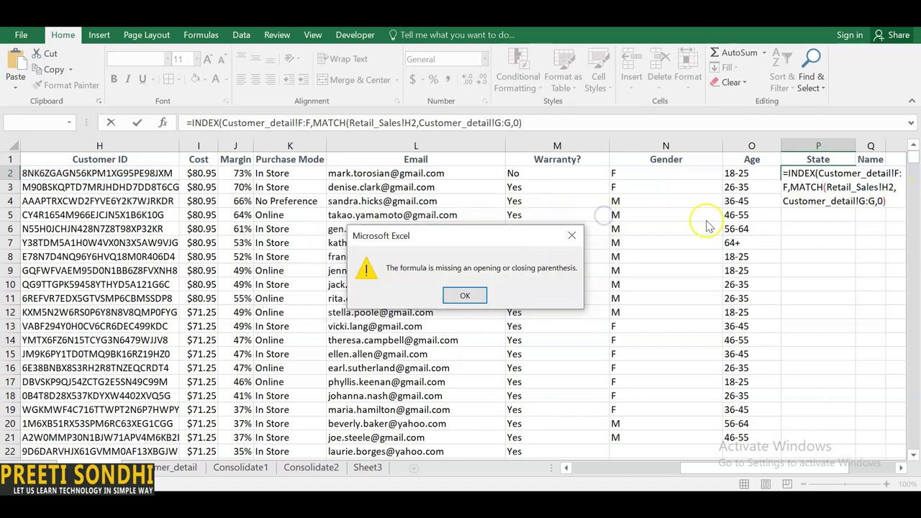
click(466, 296)
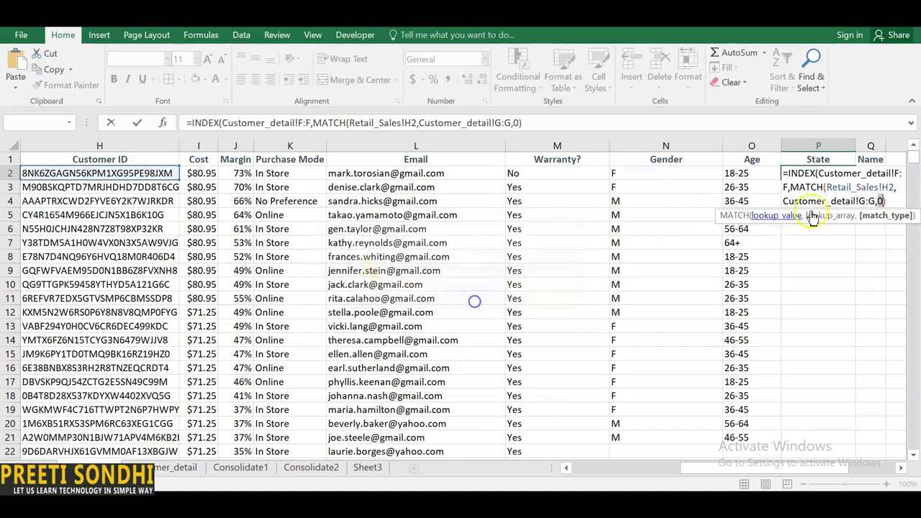
click(888, 202)
text())
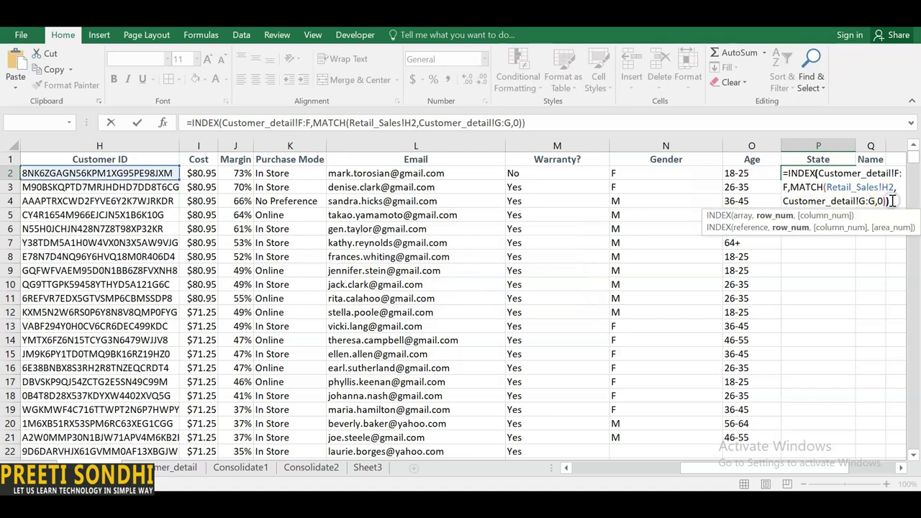
key(Return)
click(843, 176)
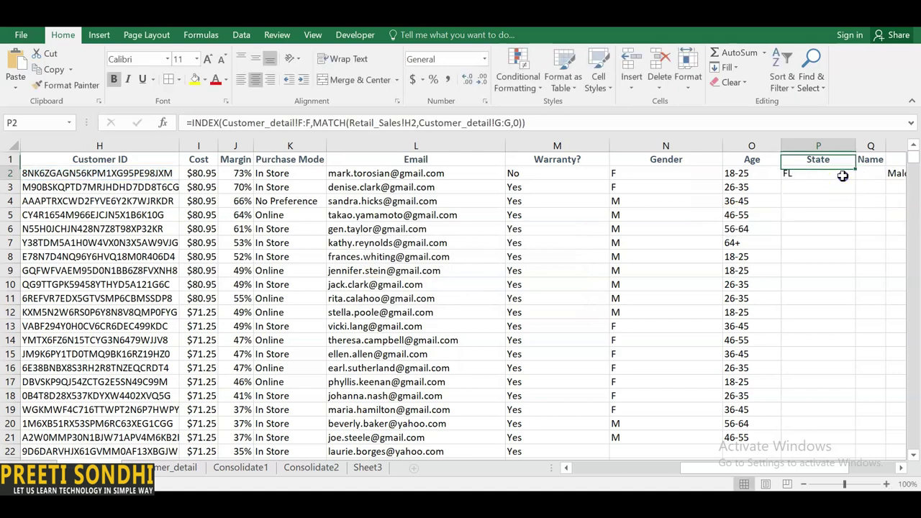
drag(855, 181, 866, 430)
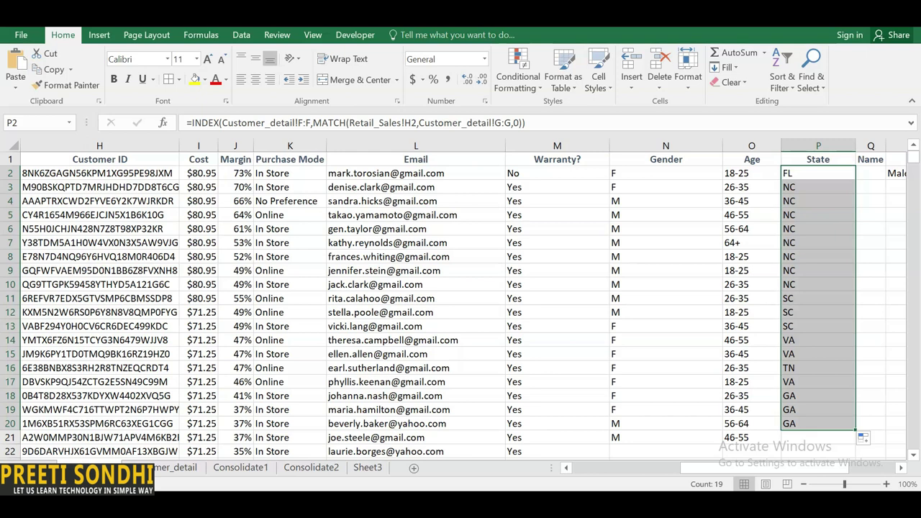
- Copy the entire row 5 of the Retail_Sales sheet
scroll(13, 180, left, 5)
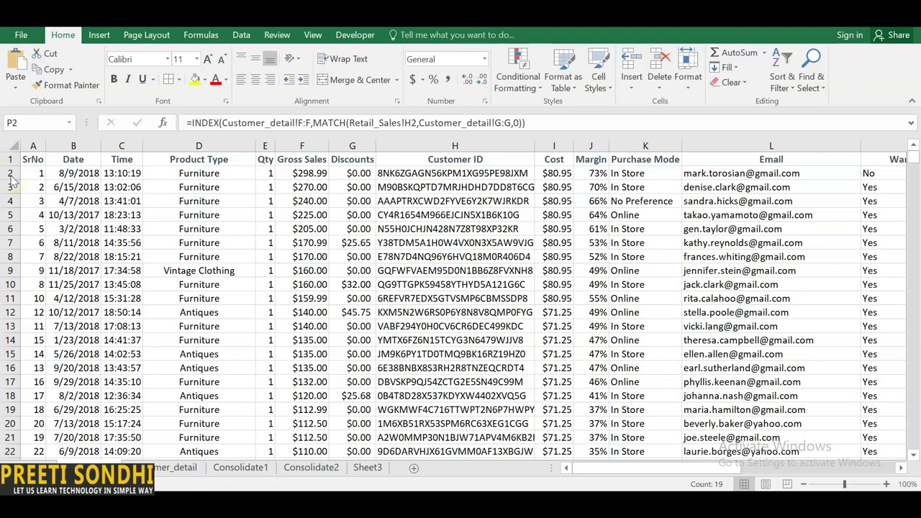
click(11, 215)
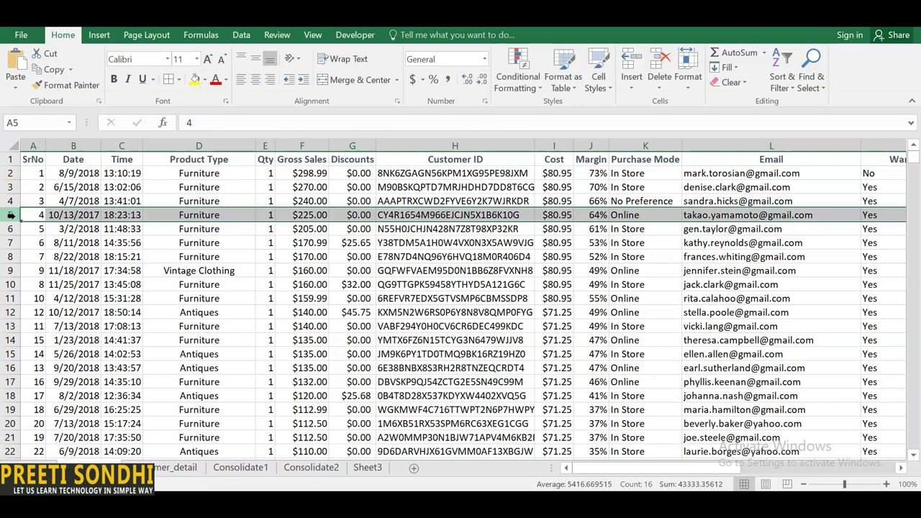
click(11, 216)
key(ctrl+c)
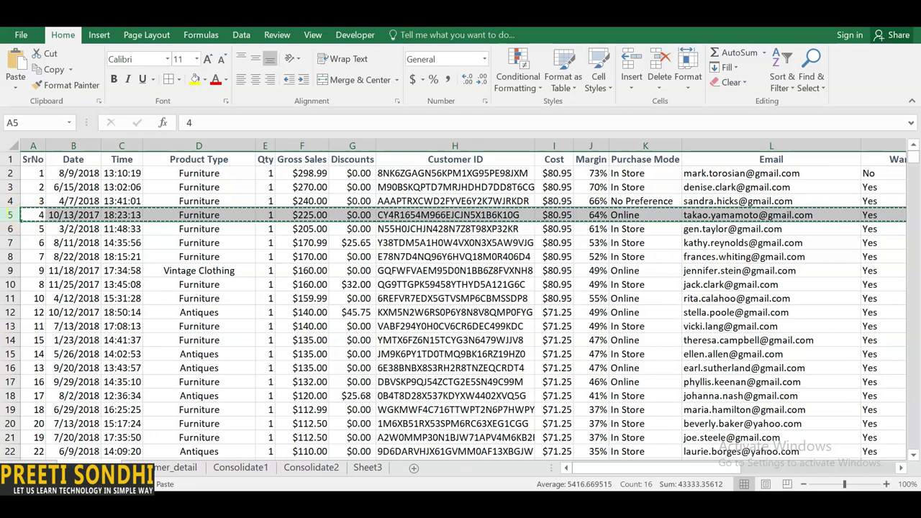
click(11, 214)
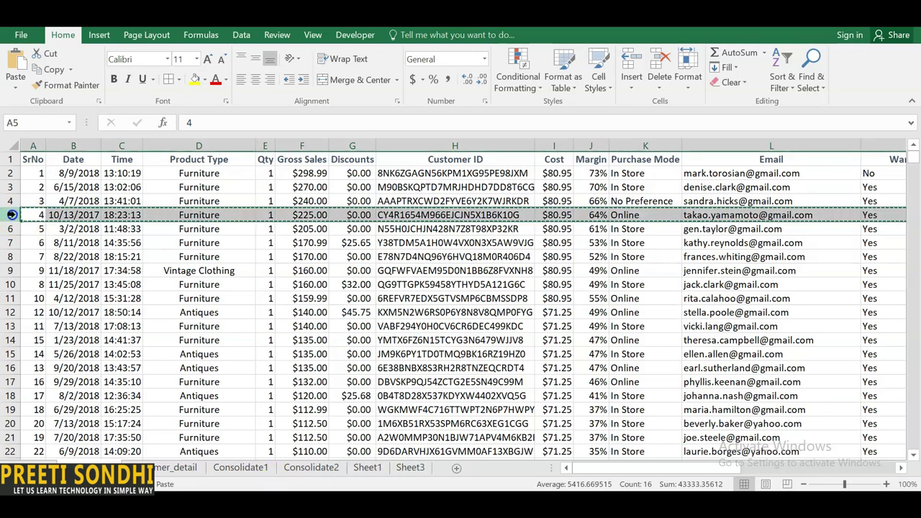
- Paste the copied row transposed at B4 of Sheet1, and widen column B to fit the customer ID
click(368, 468)
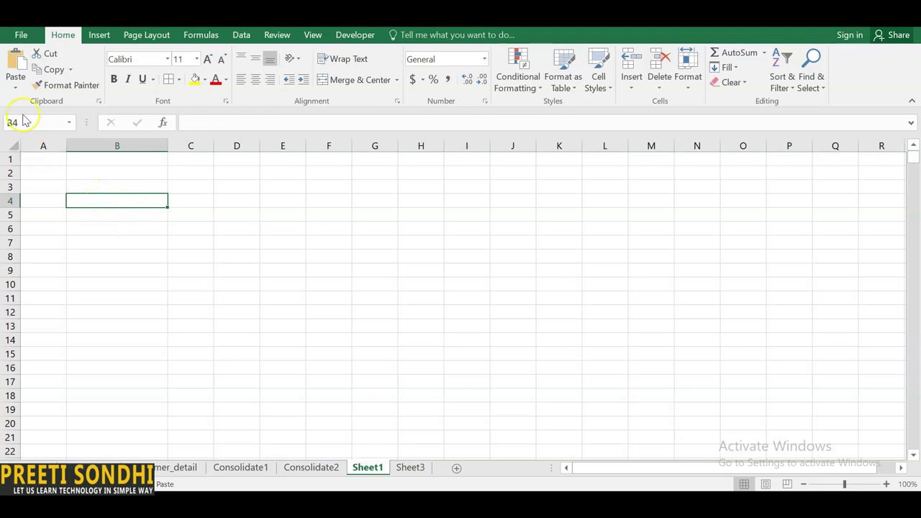
click(15, 87)
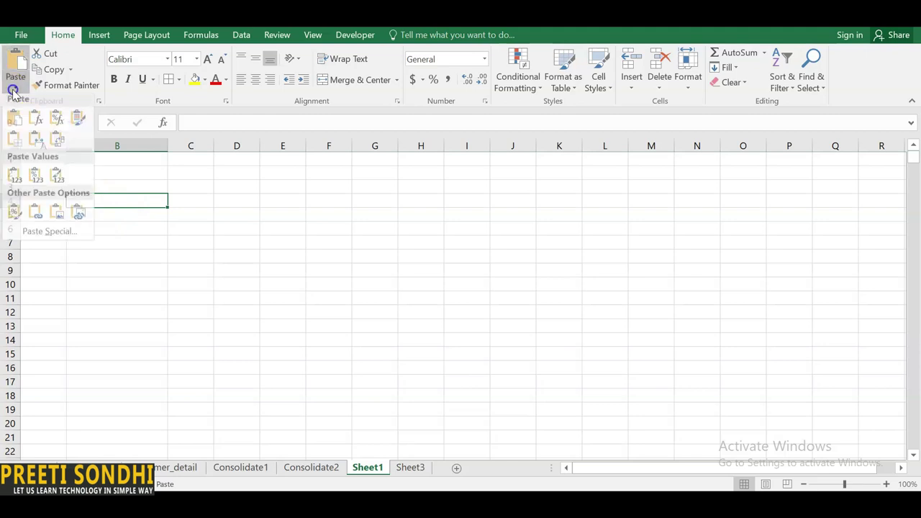
click(49, 235)
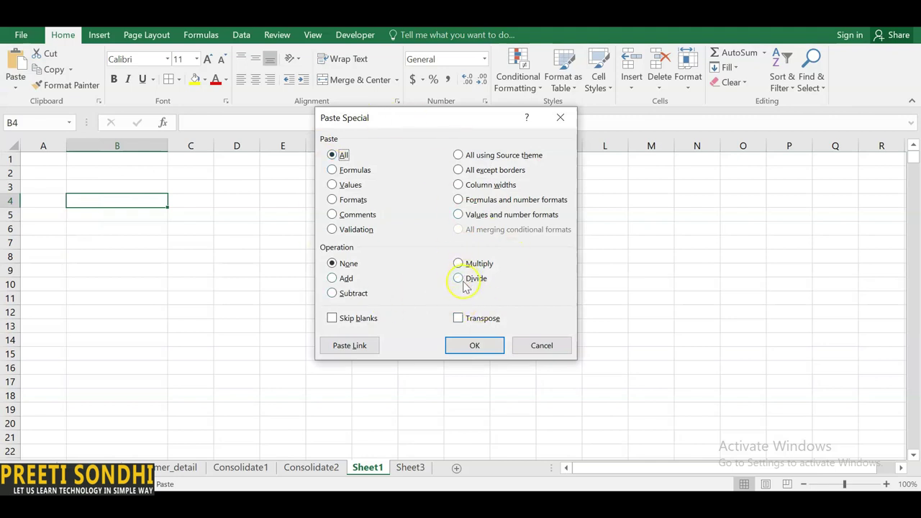
click(460, 319)
click(464, 347)
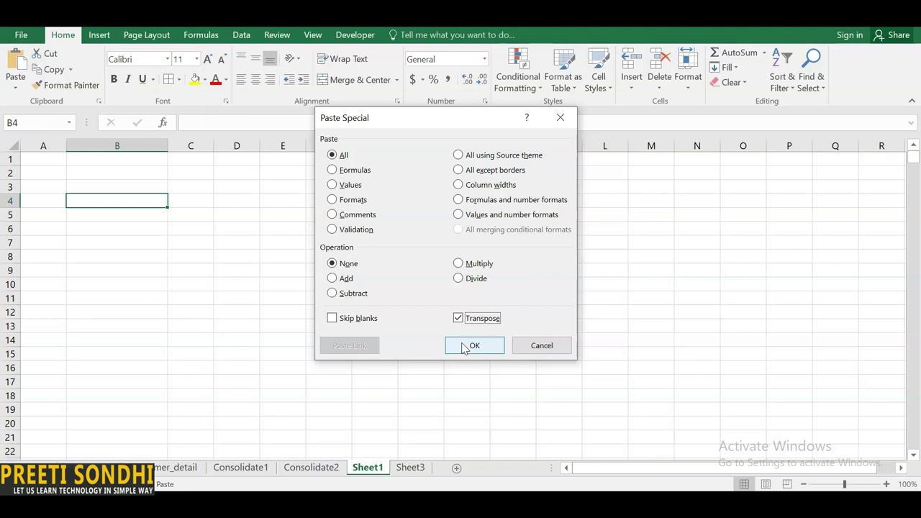
click(463, 348)
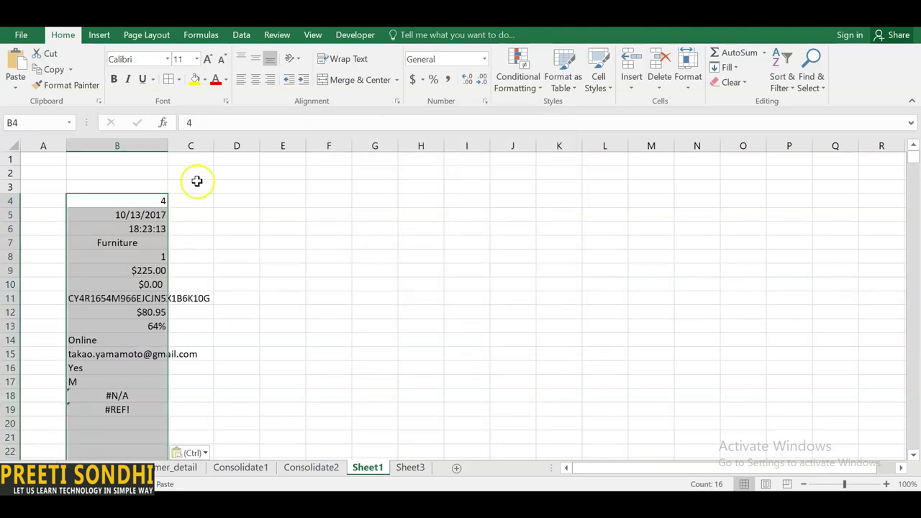
drag(166, 148, 221, 156)
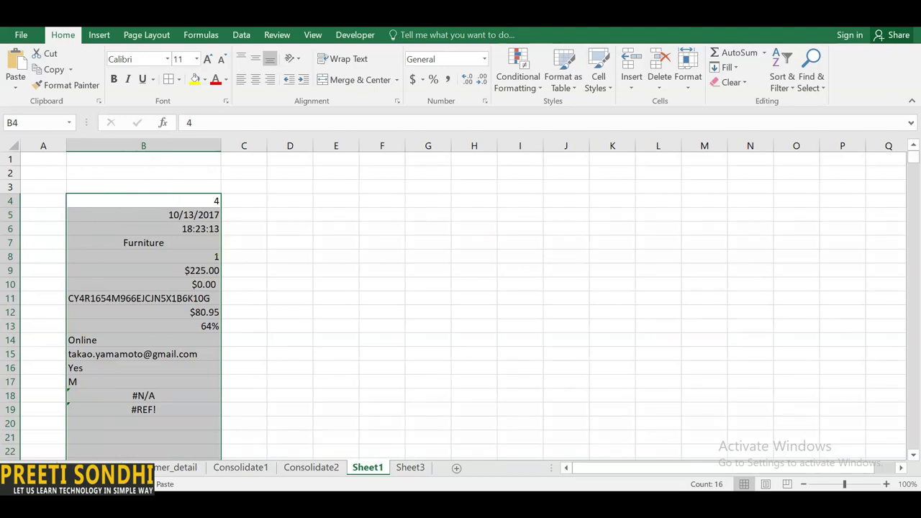
- Widen the Name column Q on the Retail_Sales sheet
click(172, 467)
drag(643, 469, 794, 468)
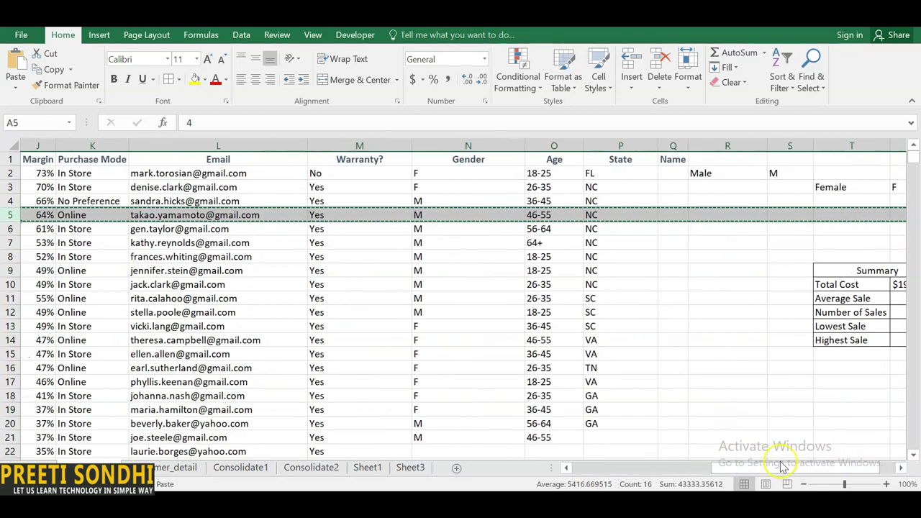
click(717, 324)
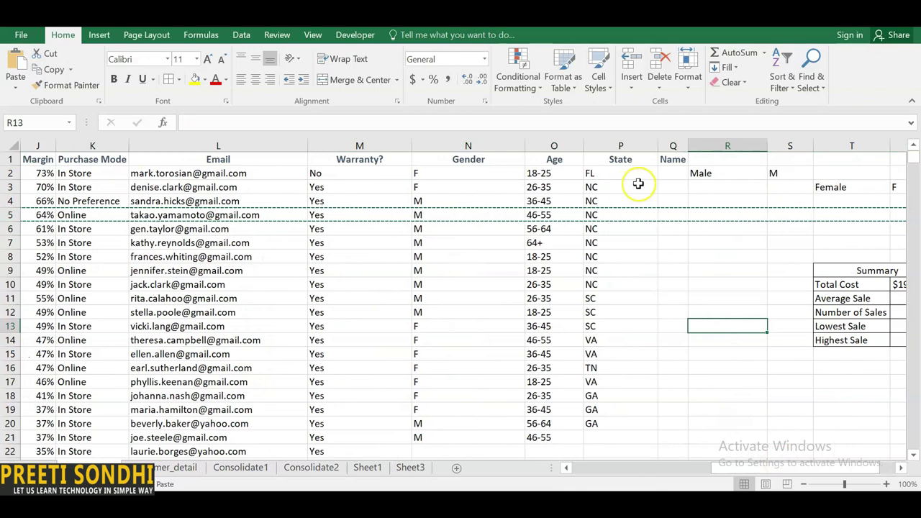
drag(688, 145, 755, 143)
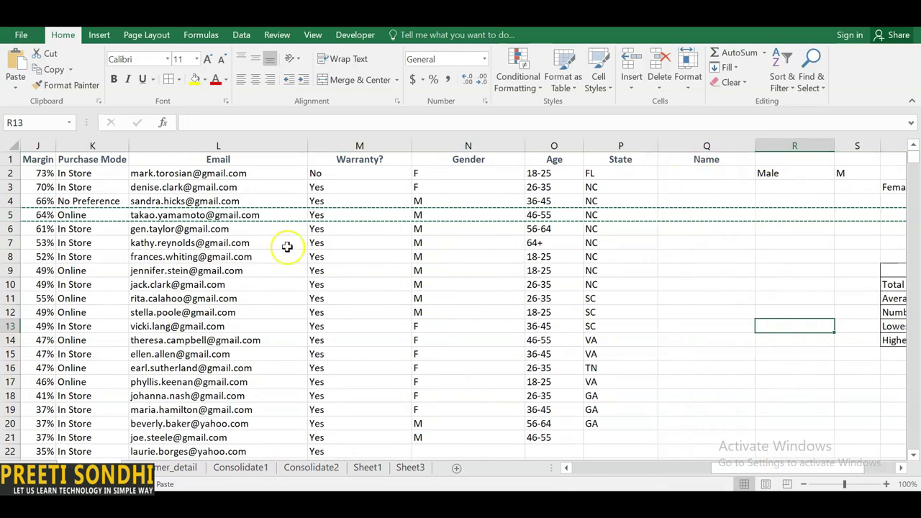
- Enter the first name from the L2 email address in Q2, and use Flash Fill to complete the Name column
click(214, 173)
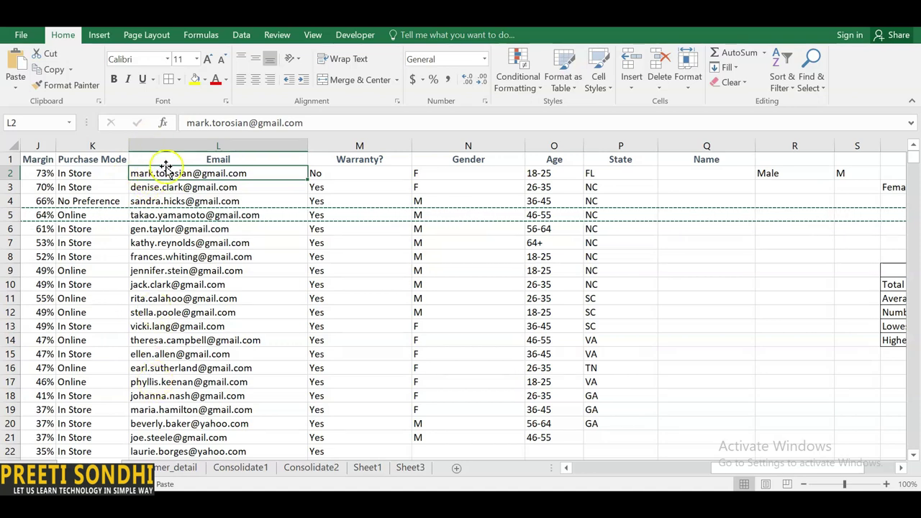
click(708, 173)
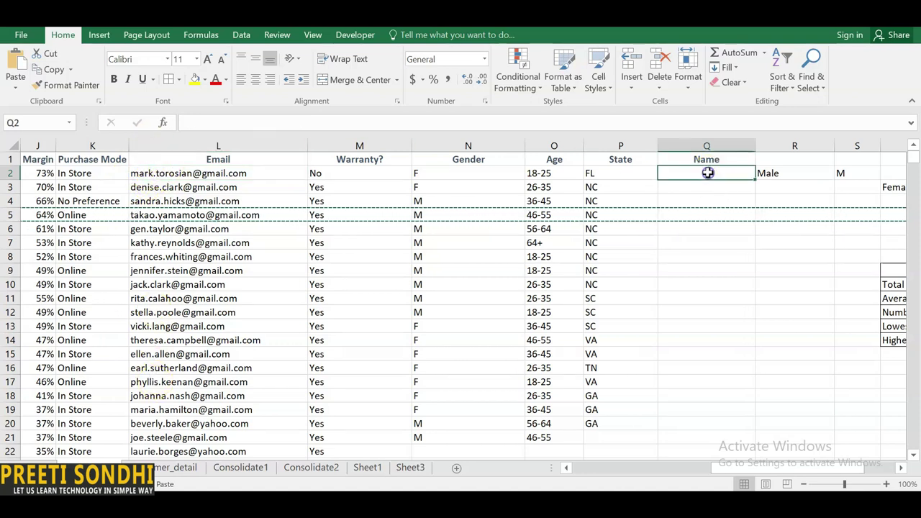
text(mark)
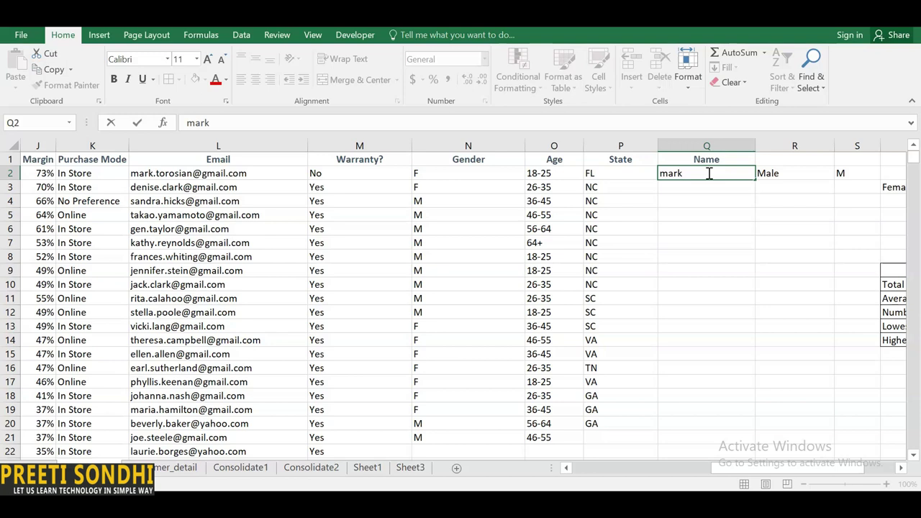
click(242, 36)
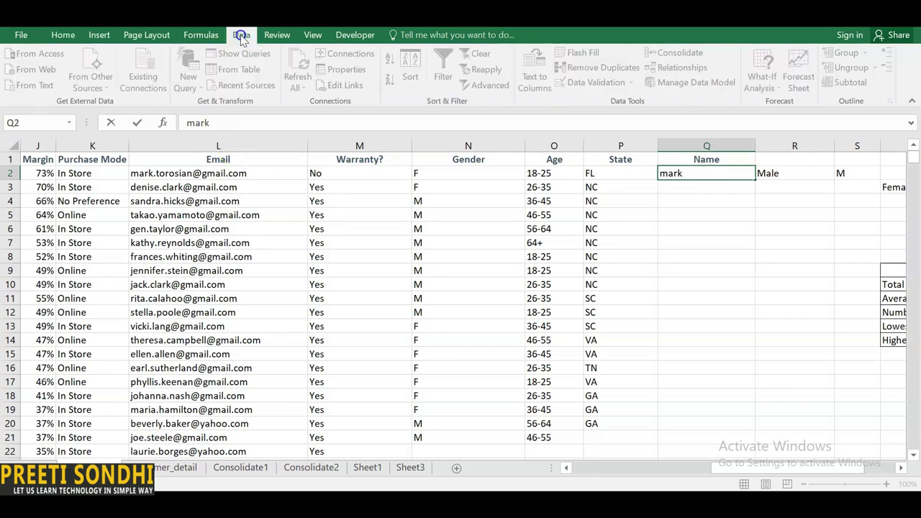
click(683, 188)
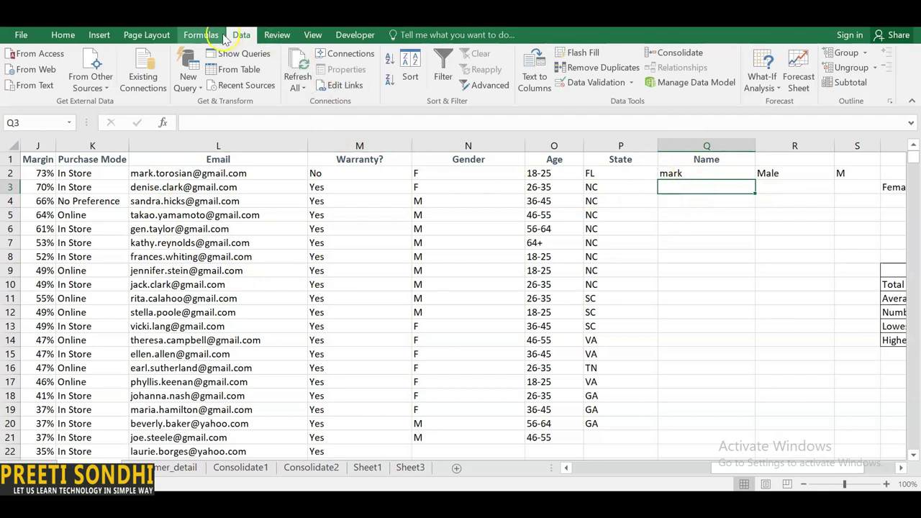
click(585, 52)
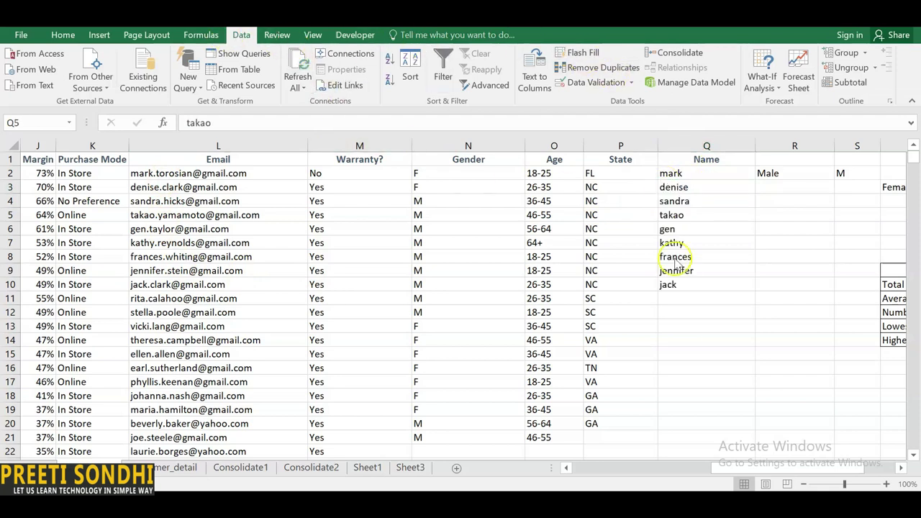
click(583, 53)
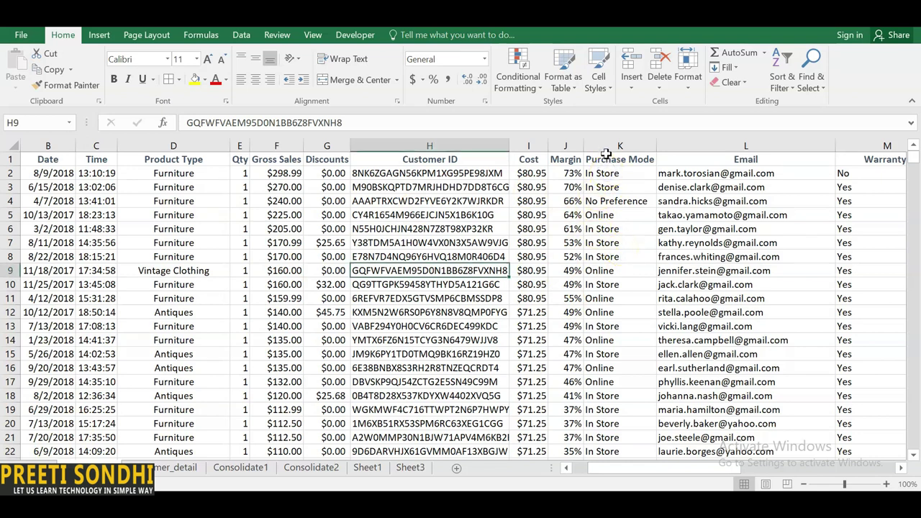
click(608, 146)
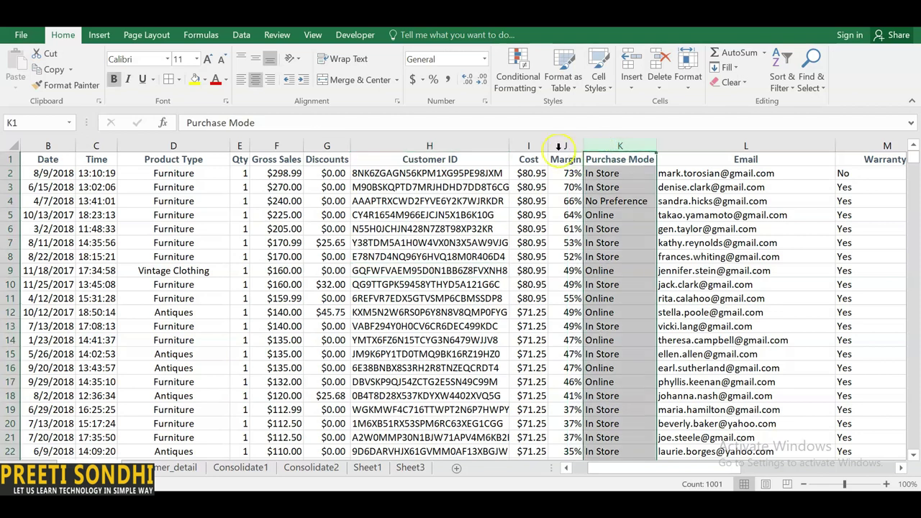
click(536, 88)
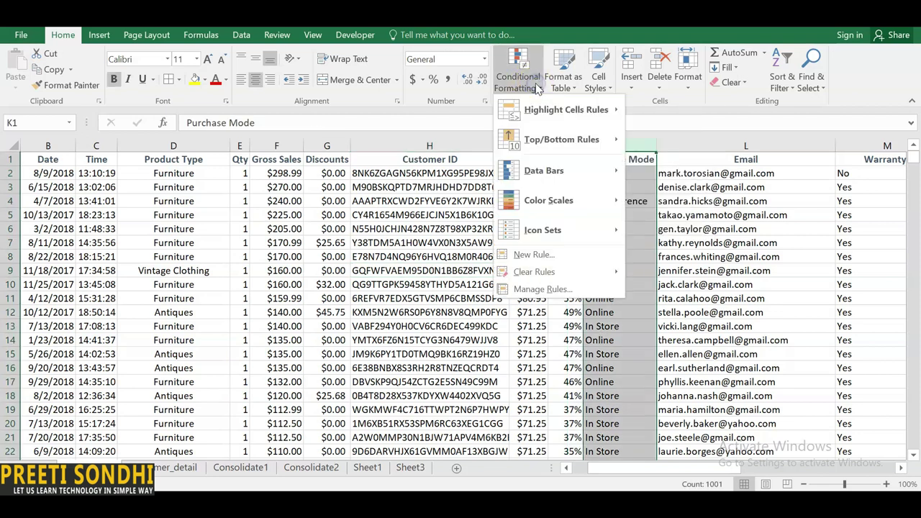
click(538, 256)
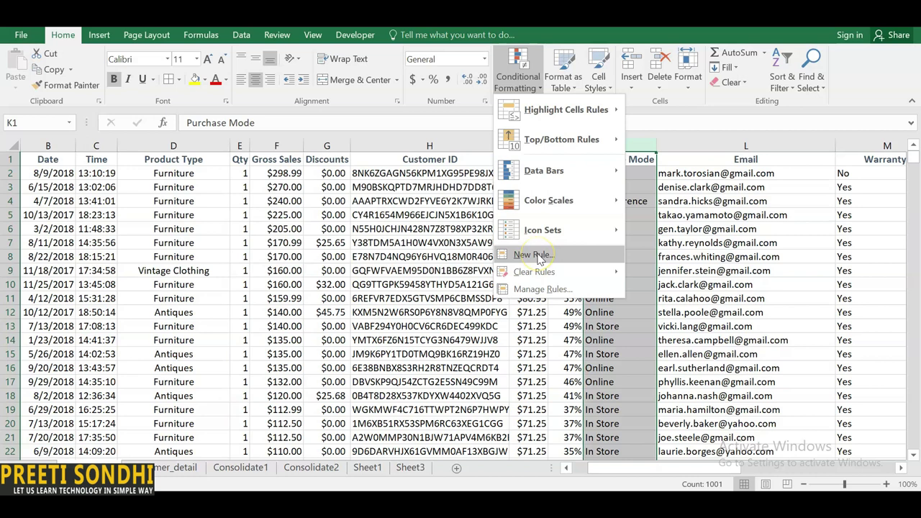
- Start a conditional formatting rule on the Purchase Mode column for cells with specific text containing "store"
click(641, 139)
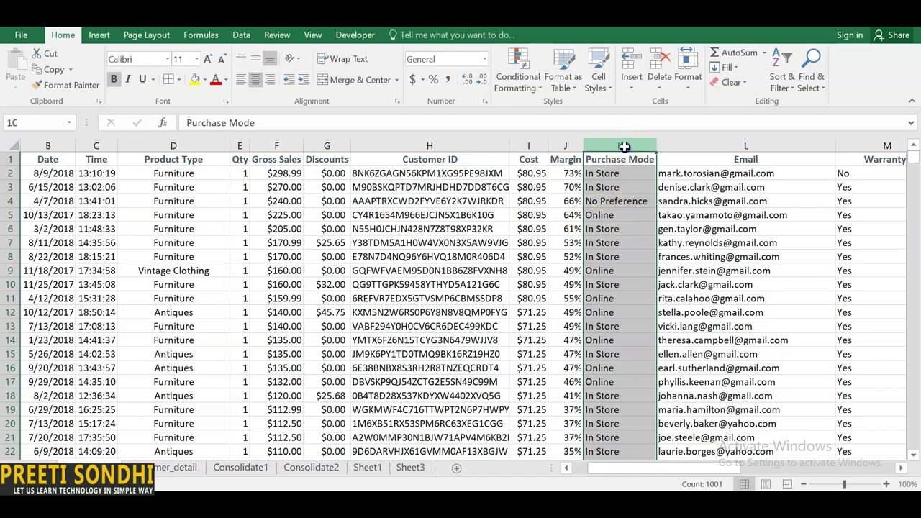
click(533, 82)
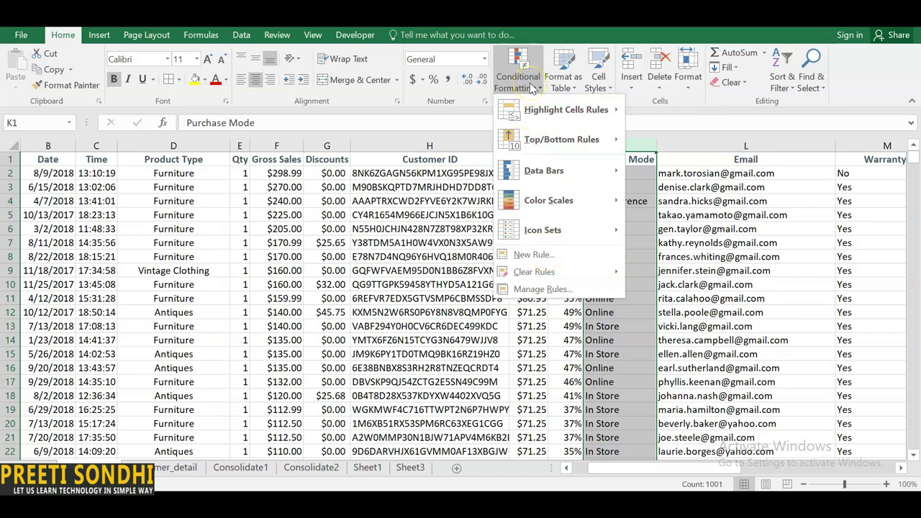
click(545, 256)
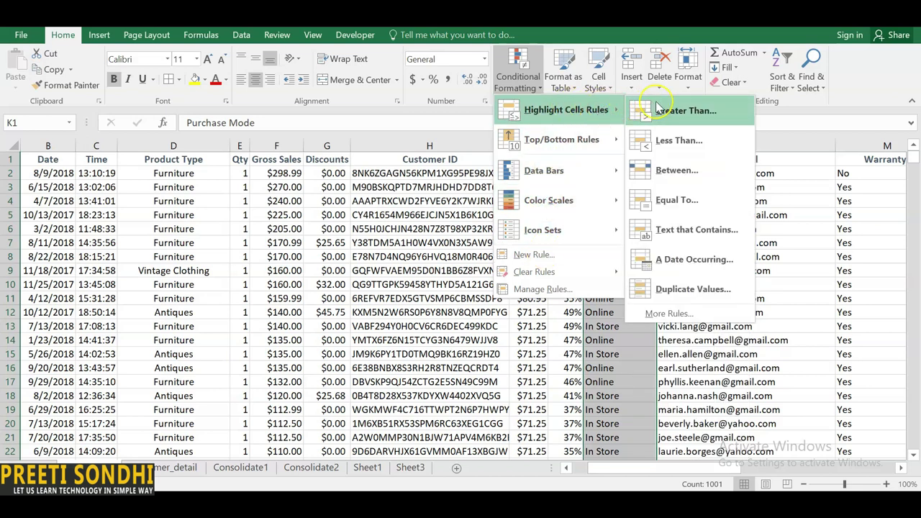
click(541, 257)
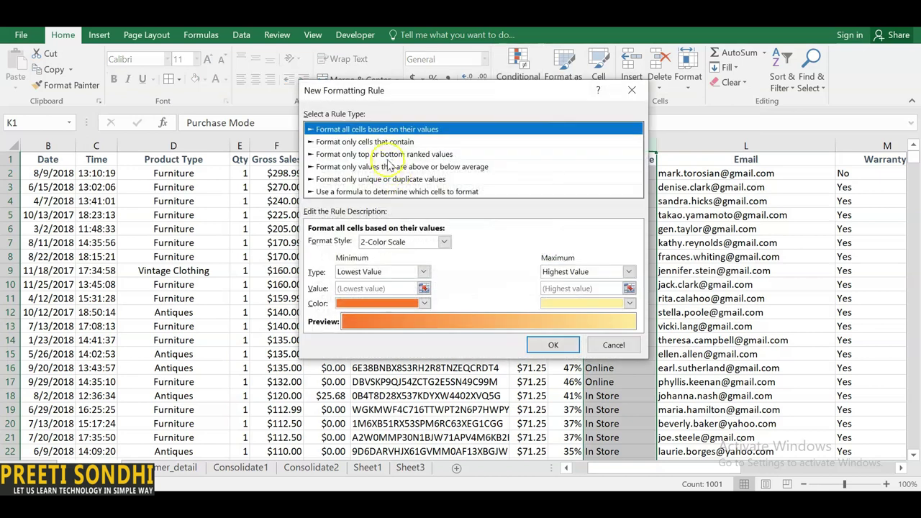
click(391, 142)
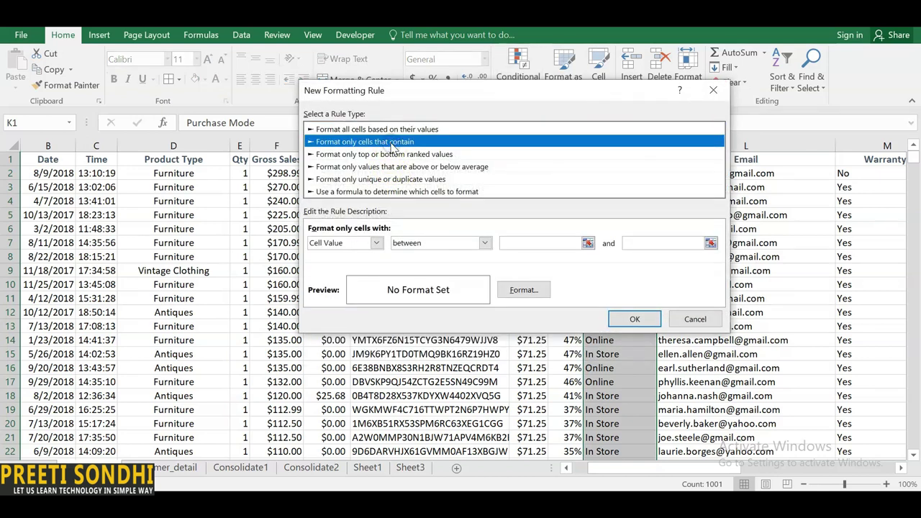
click(377, 242)
click(367, 267)
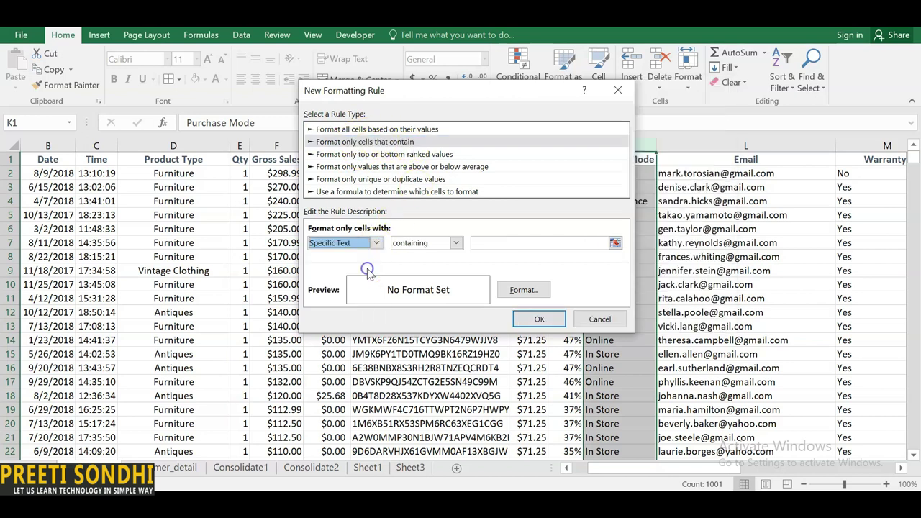
click(536, 244)
text(store)
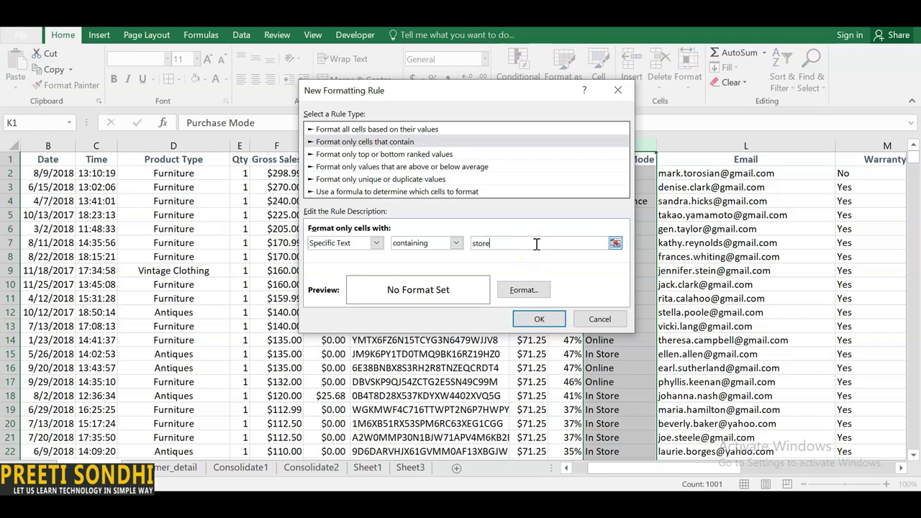
- Give the "store" rule an italic font style with red font color, and apply it to the column
click(532, 291)
click(530, 289)
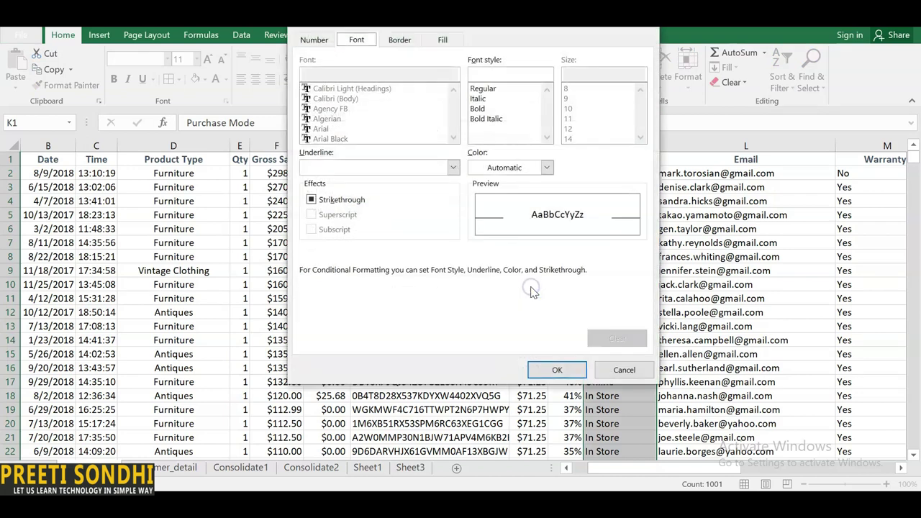
click(478, 99)
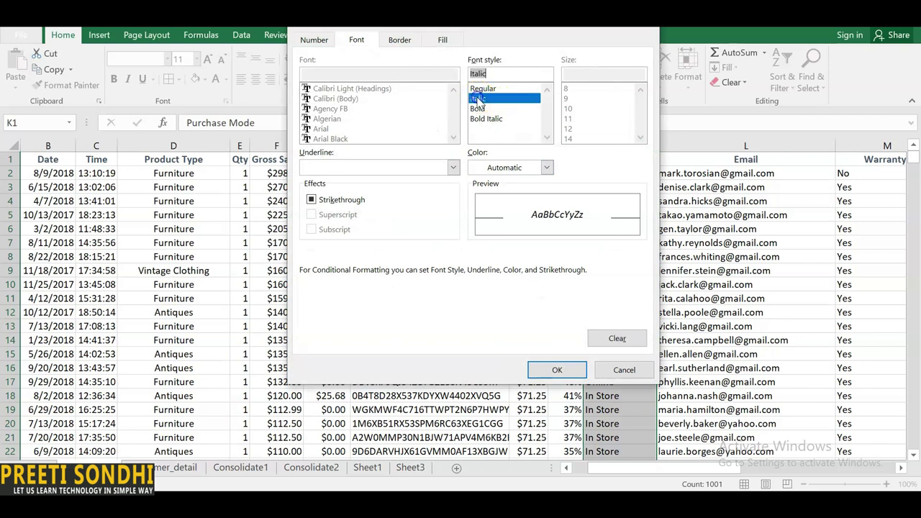
click(547, 167)
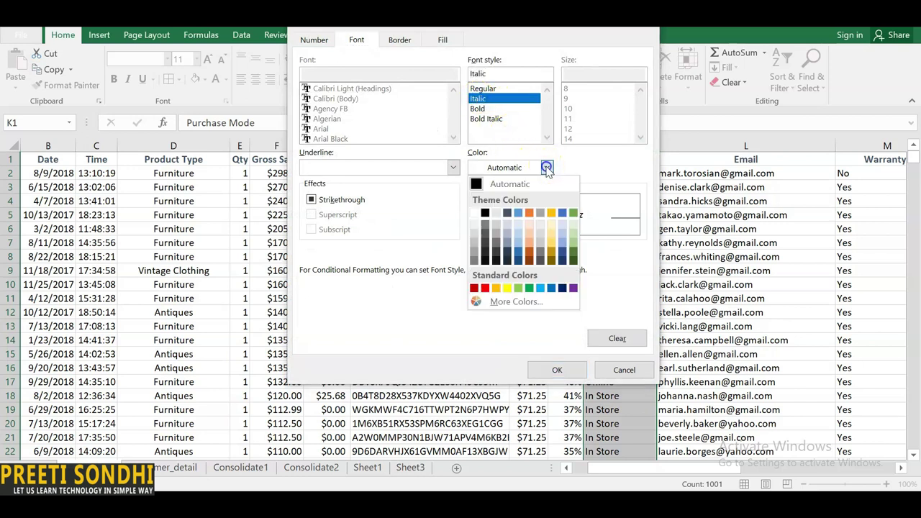
click(487, 289)
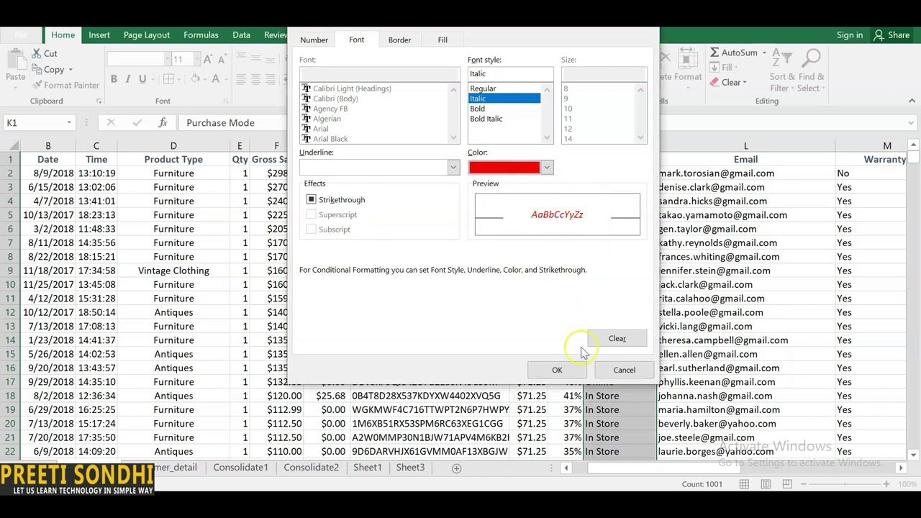
click(569, 370)
click(540, 322)
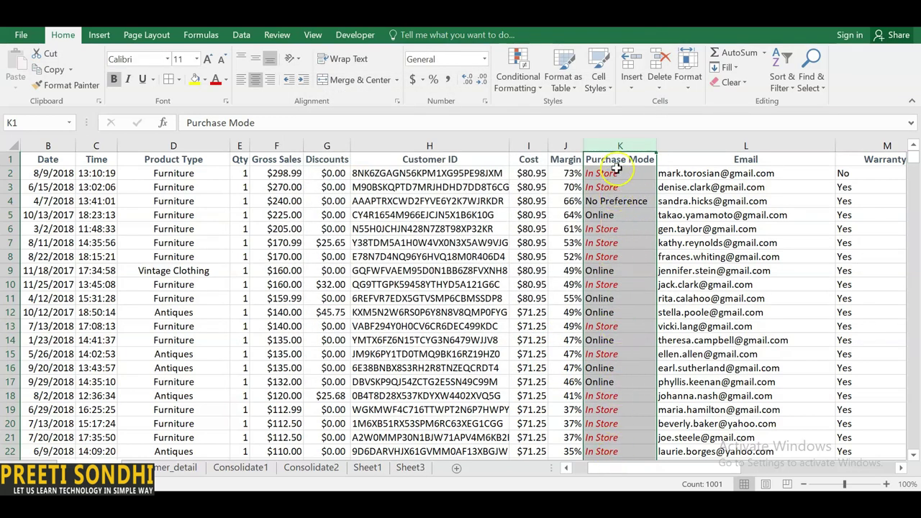
- Through the rules manager, add a second Purchase Mode rule for cells with specific text containing "online"
click(537, 87)
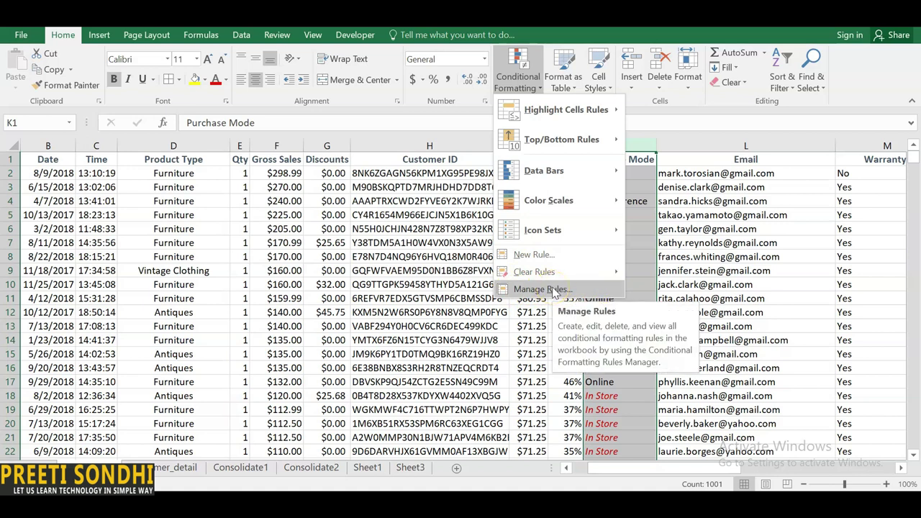
click(554, 291)
click(281, 158)
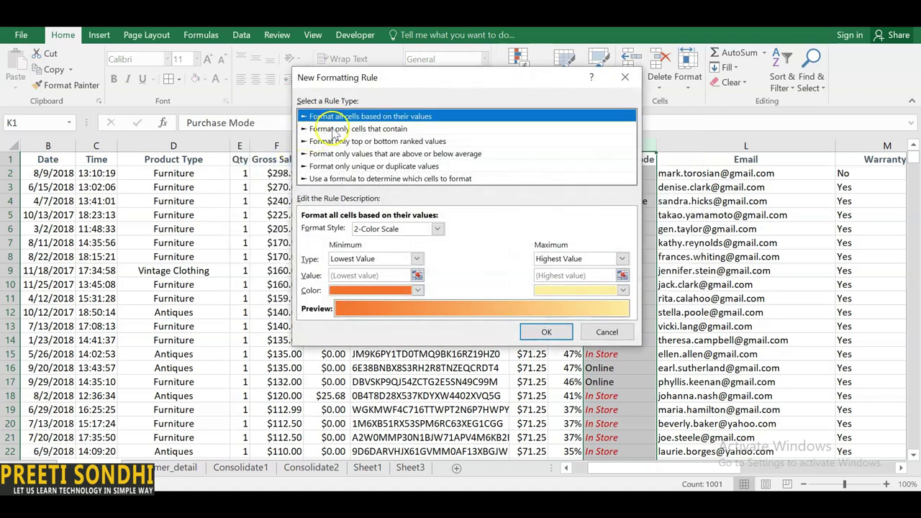
click(335, 129)
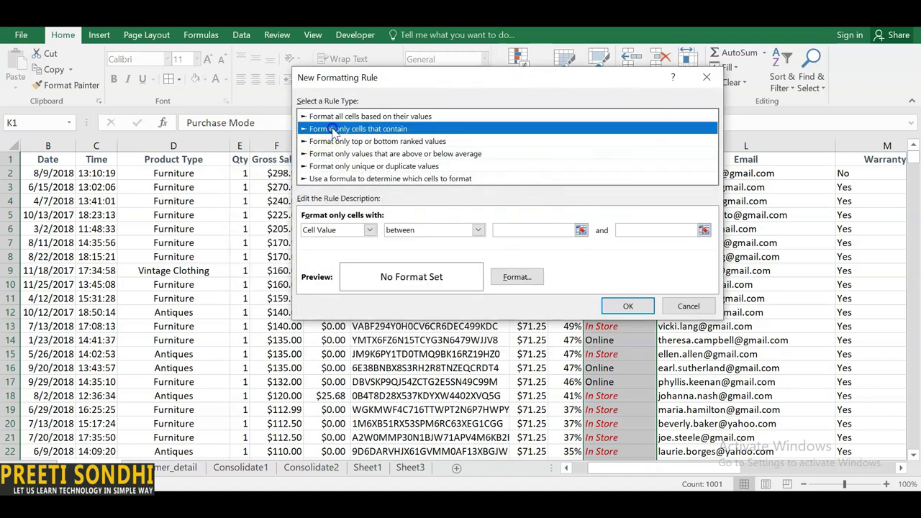
click(369, 230)
click(360, 253)
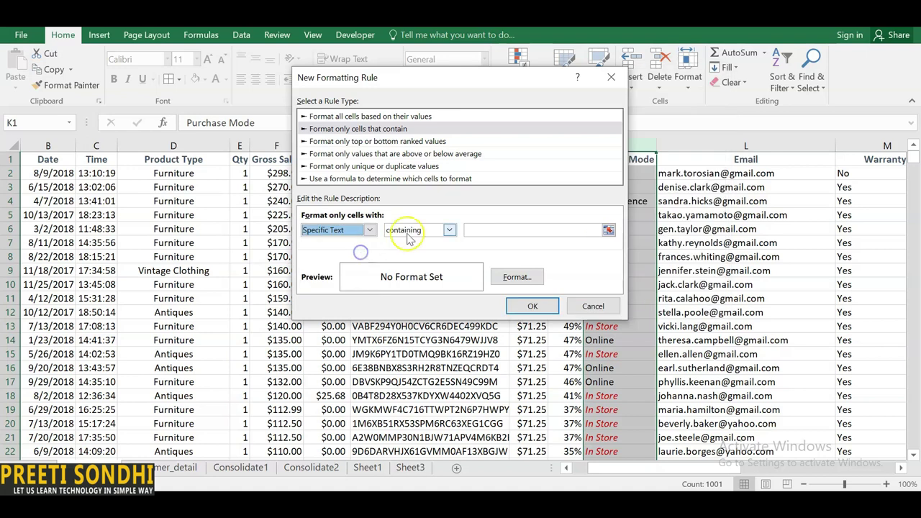
click(489, 230)
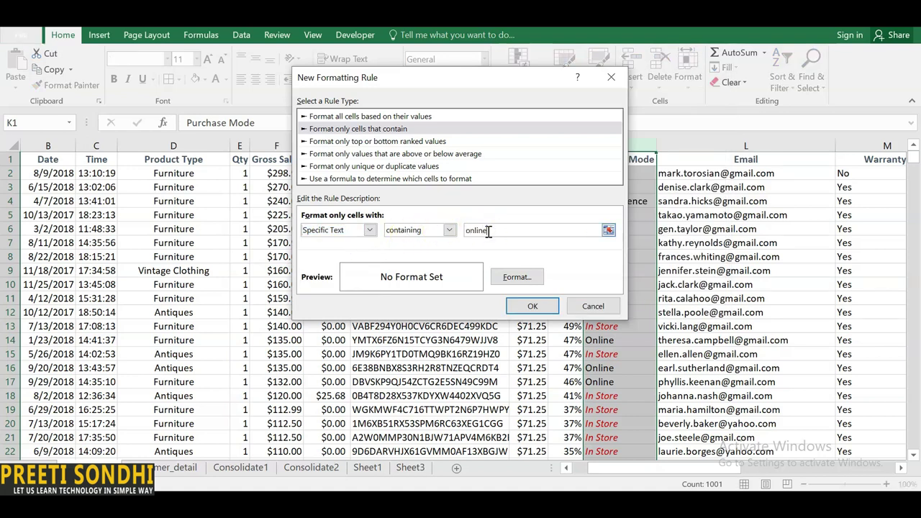
- Set the "online" rule's font color to green and apply the rules to the column
click(517, 276)
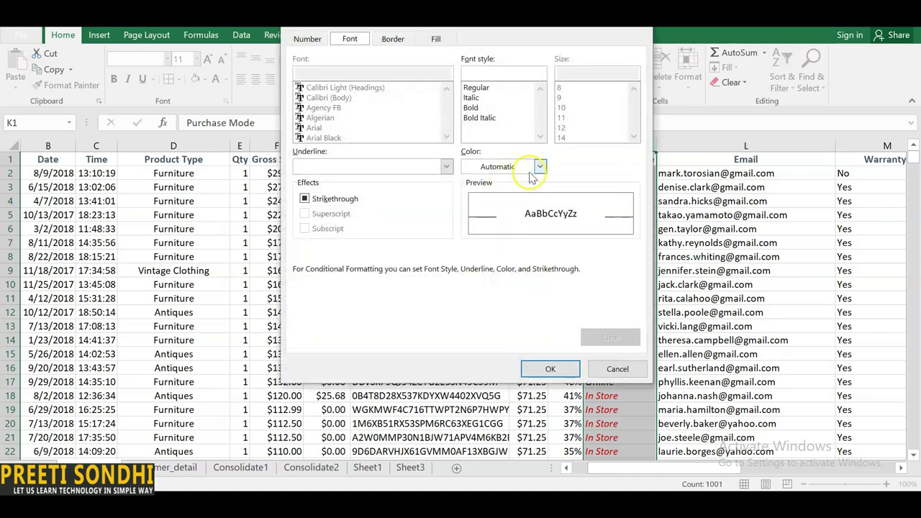
click(539, 167)
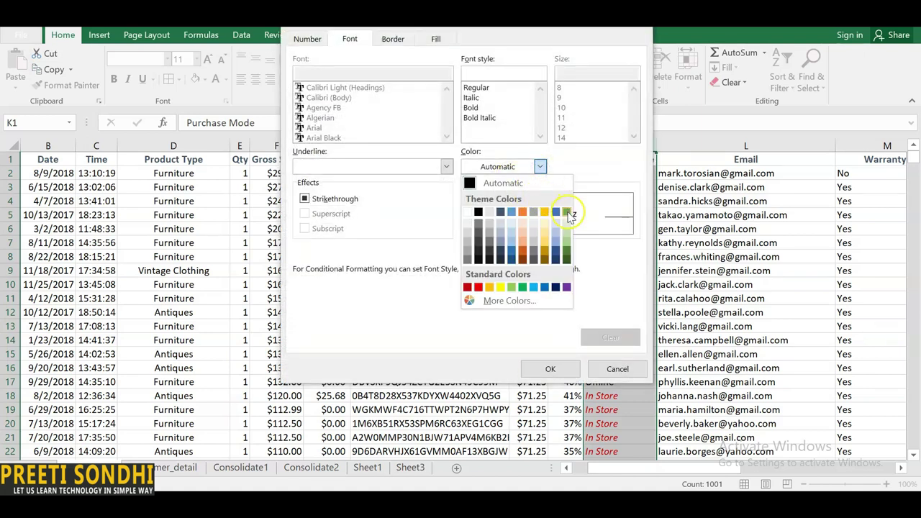
click(568, 213)
click(551, 368)
click(537, 307)
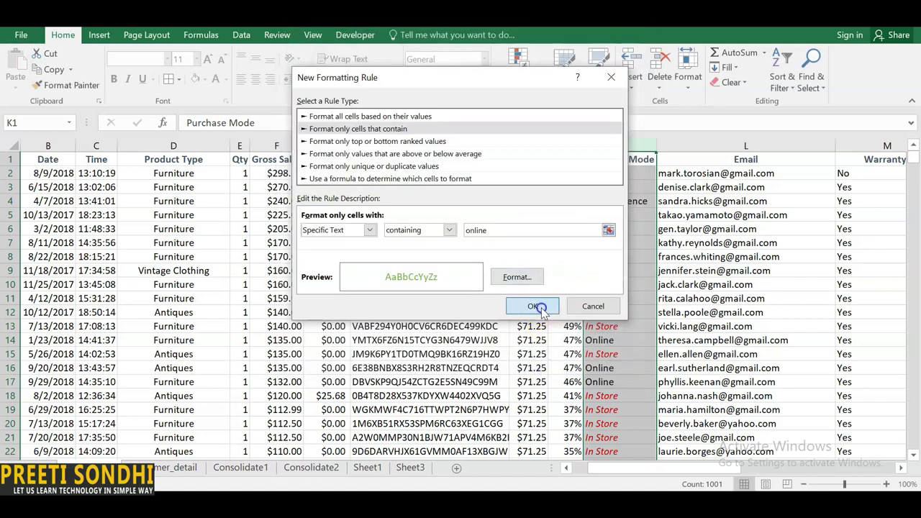
click(543, 296)
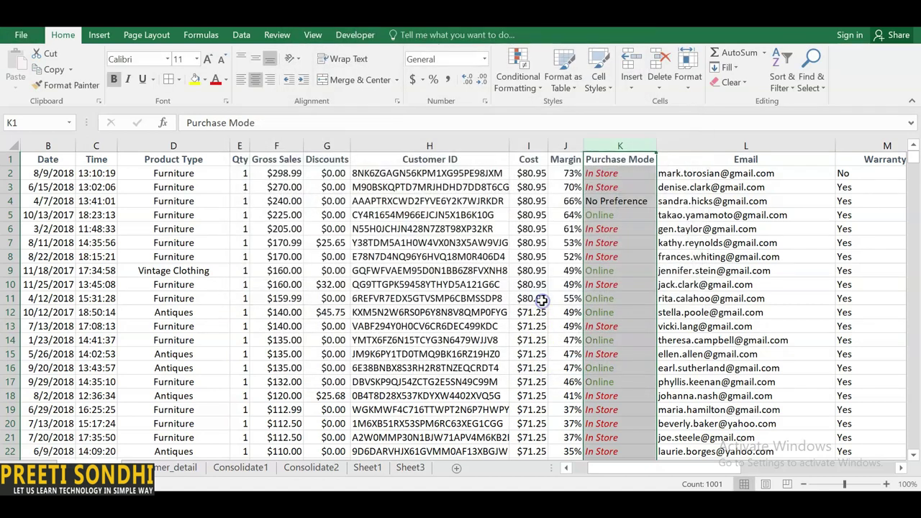
- Cancel the stray formula entry and inspect the underlying value of the negative discount in G67
click(660, 298)
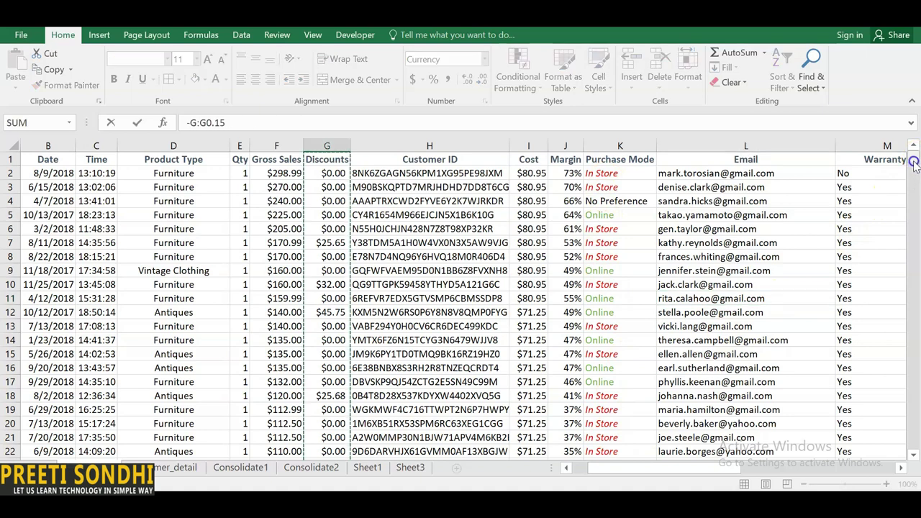
drag(915, 164, 914, 164)
click(335, 216)
click(332, 221)
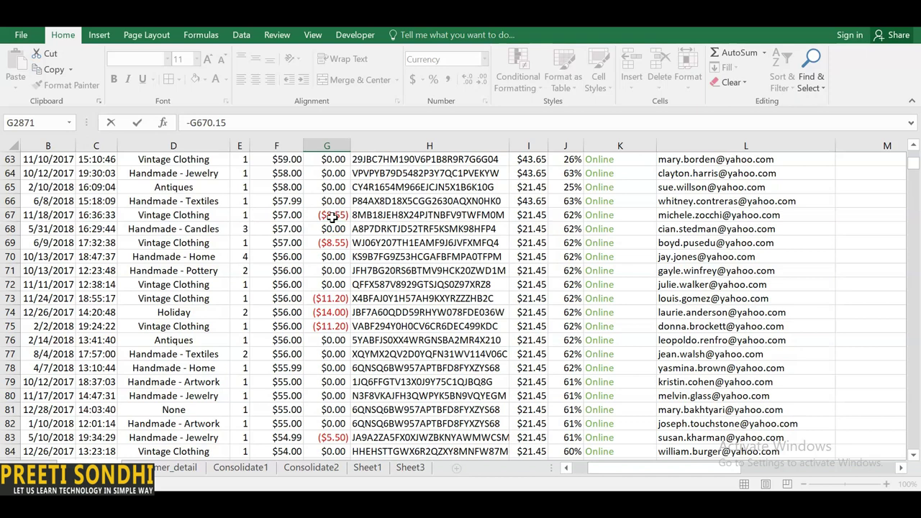
key(Escape)
double_click(333, 217)
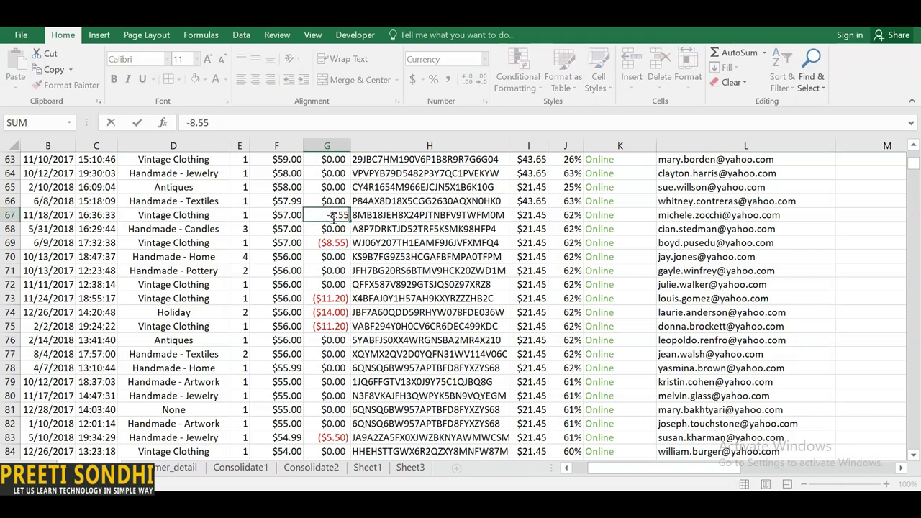
click(340, 219)
drag(912, 167, 912, 153)
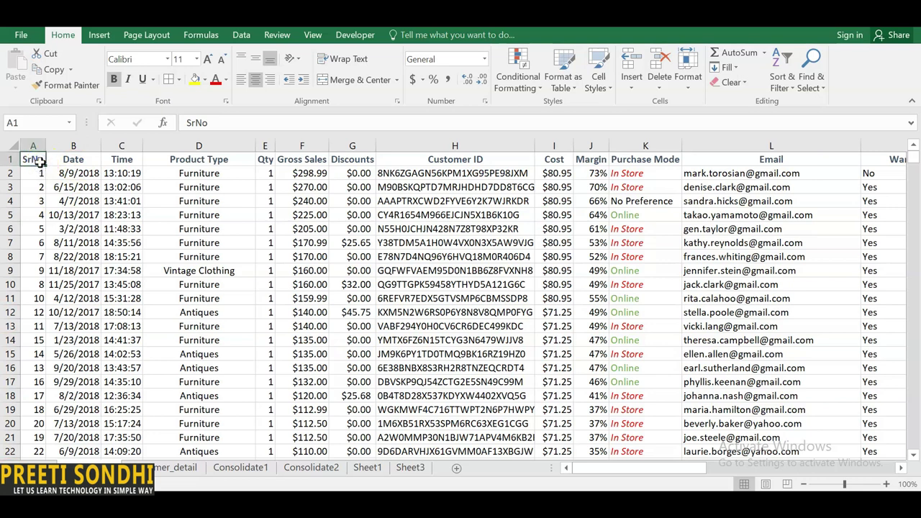
- Convert the whole data range A1:Q1001 into a table, keeping the first row as headers
click(25, 168)
key(ctrl+shift+End)
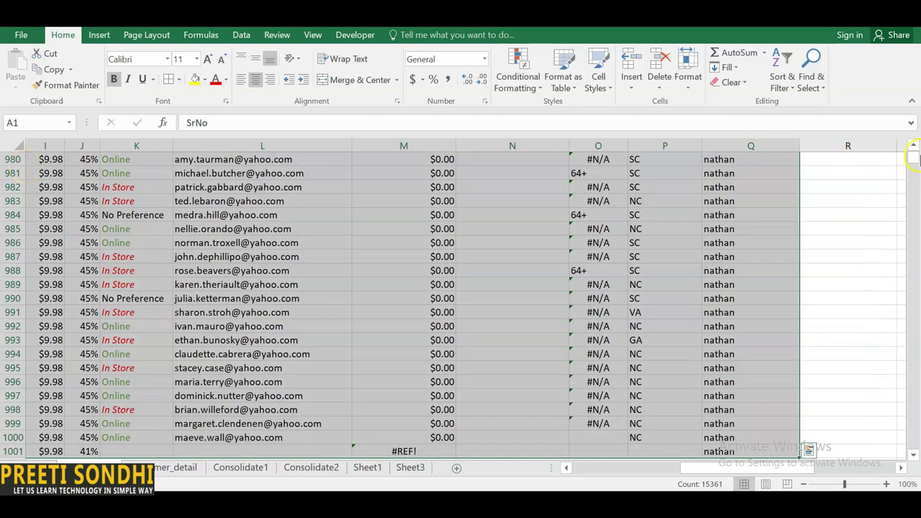
drag(914, 158, 911, 127)
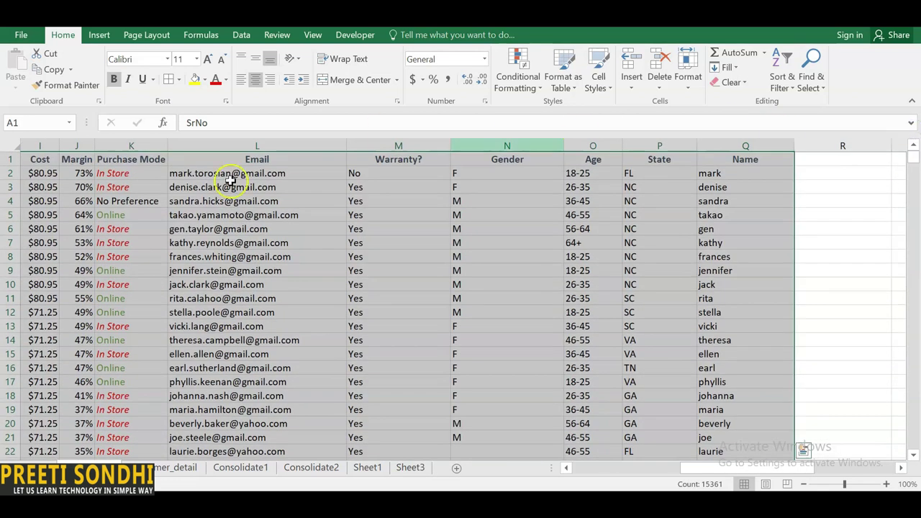
click(101, 40)
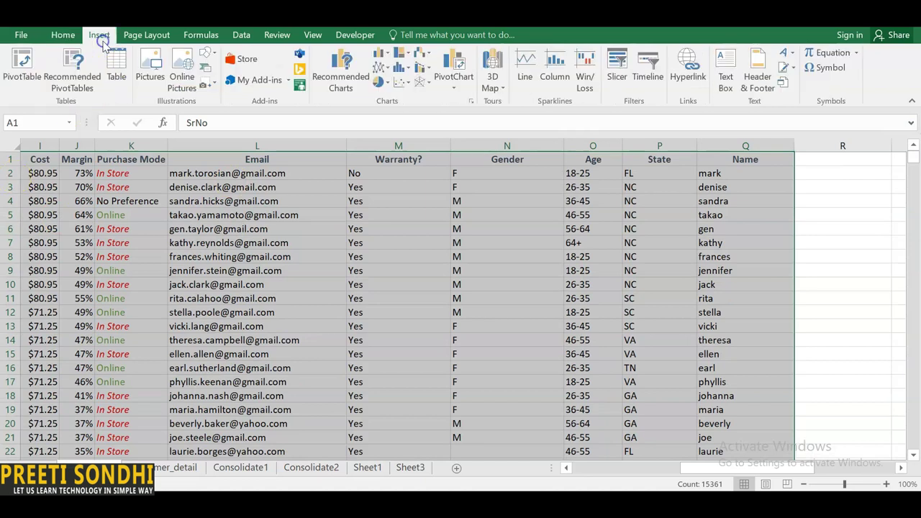
click(117, 62)
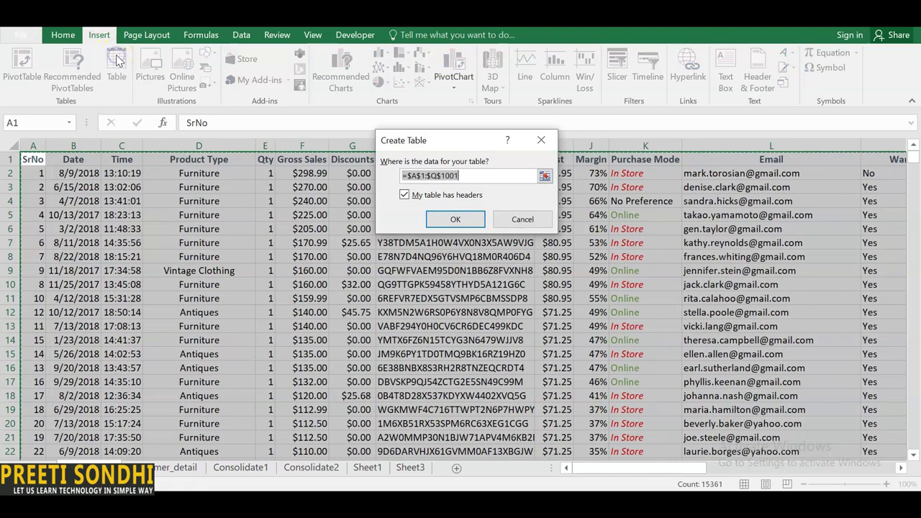
click(448, 162)
click(466, 177)
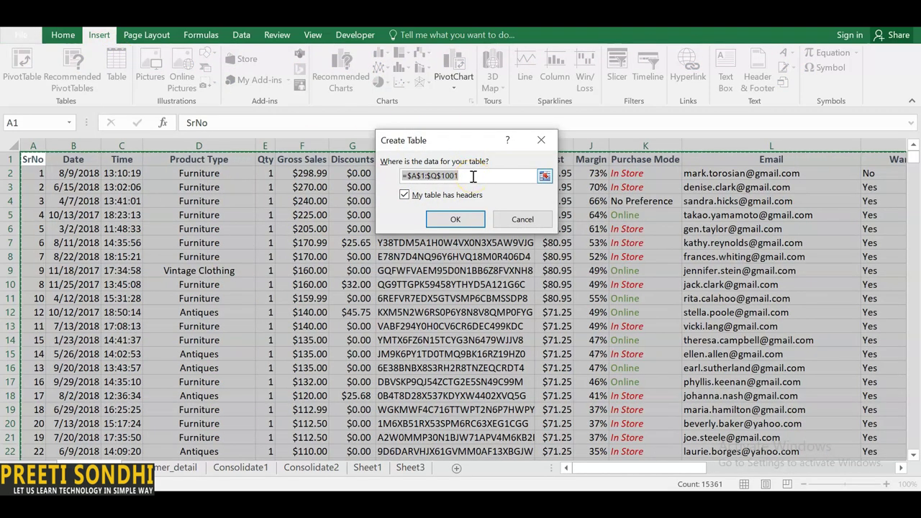
drag(391, 176, 468, 177)
click(471, 173)
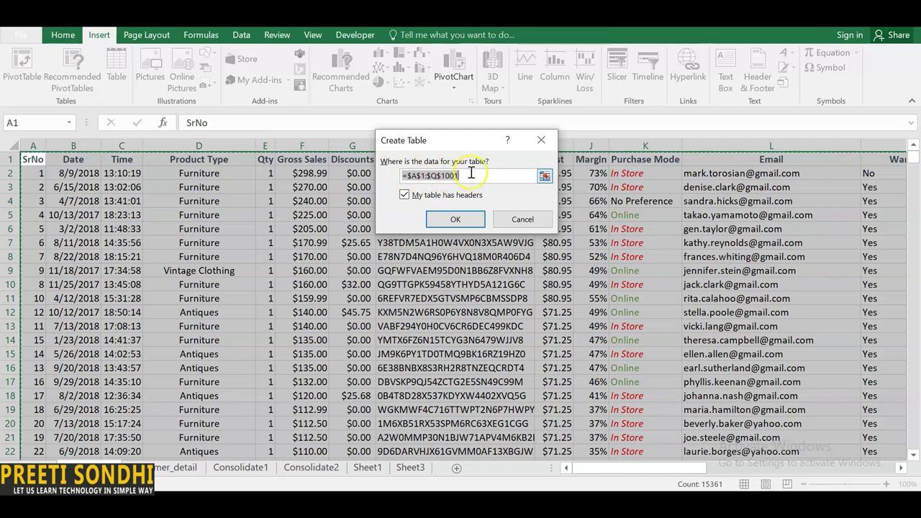
click(405, 197)
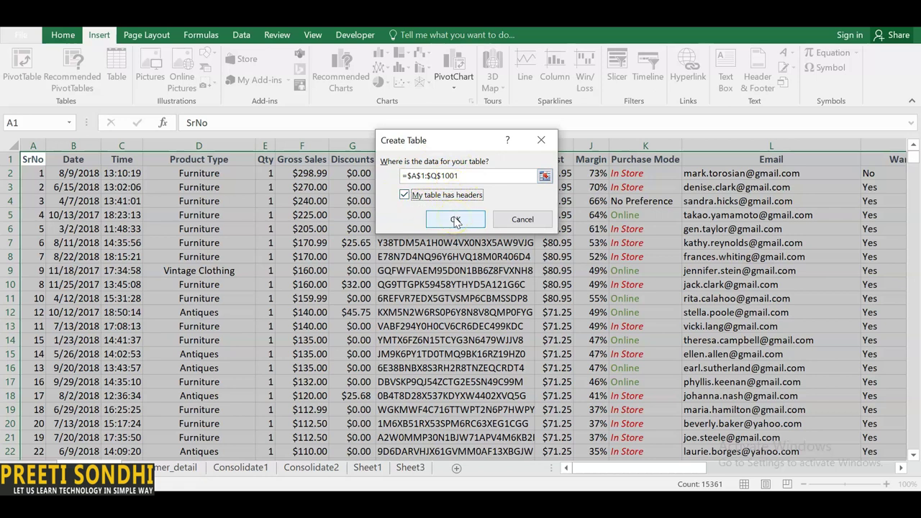
click(456, 221)
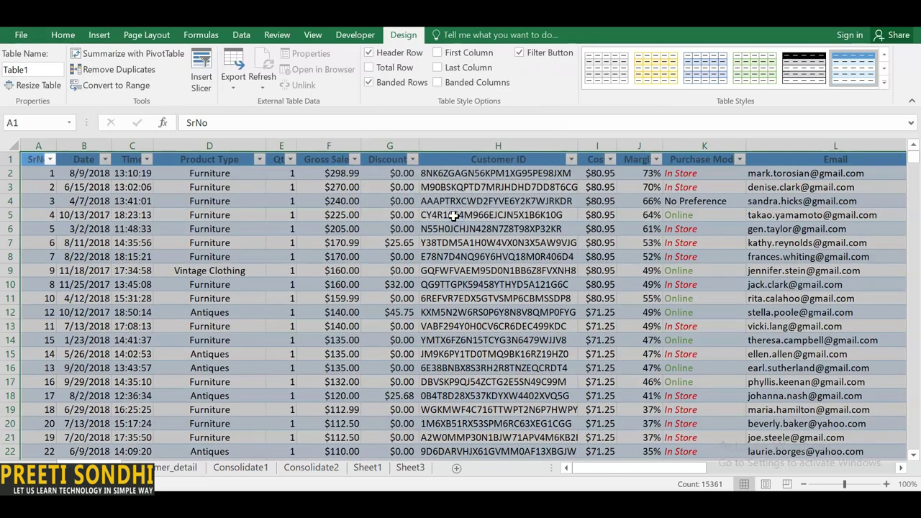
- Turn off the header row of the new sales table
click(263, 270)
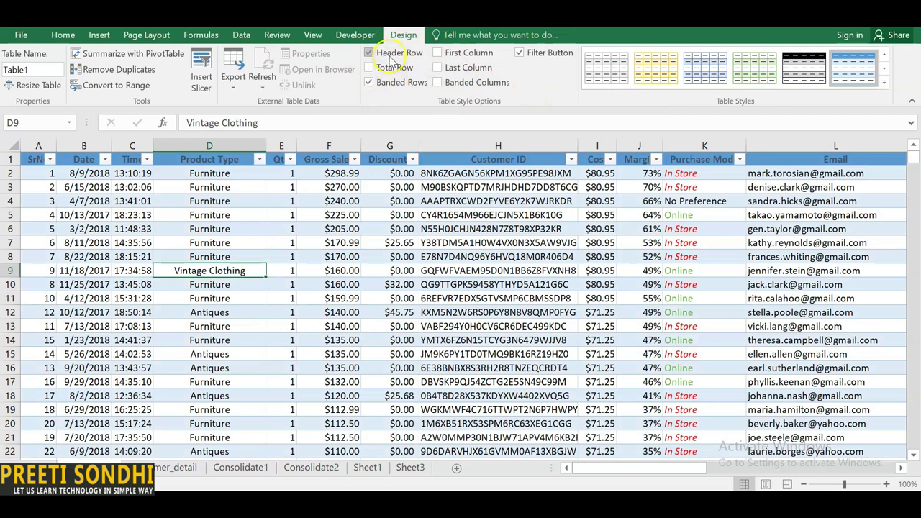
click(368, 54)
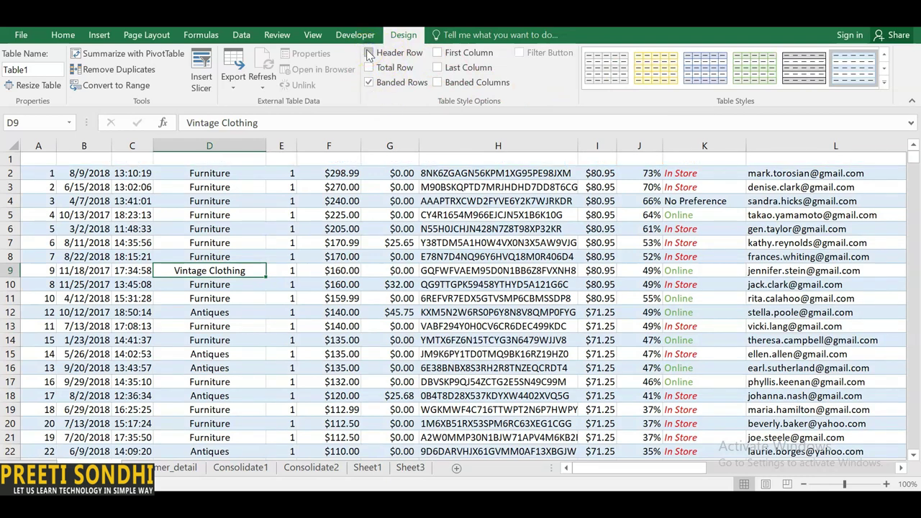
- Turn the table's header row back on and open the filter list of the Time column
click(368, 53)
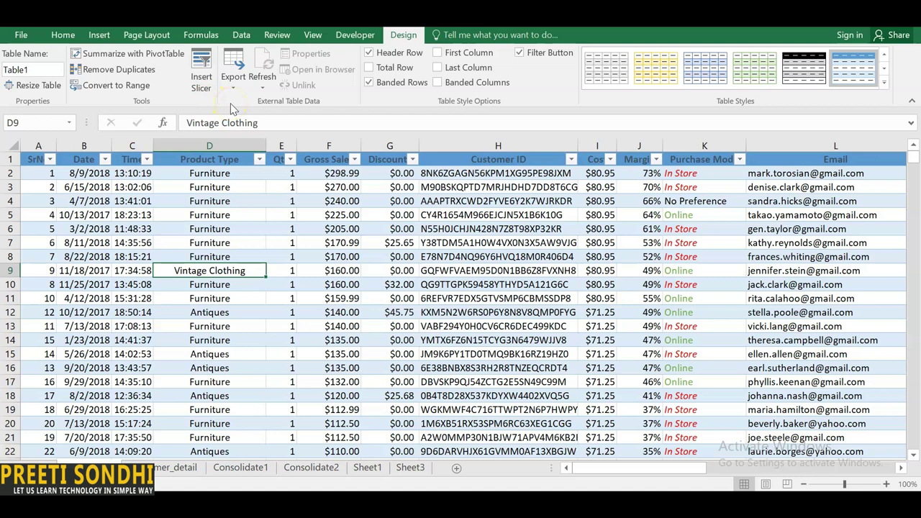
click(145, 159)
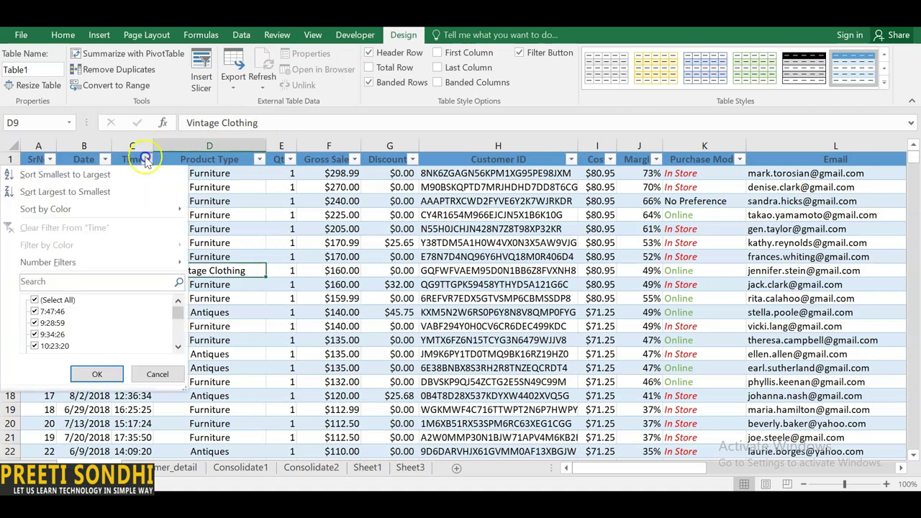
- Try to filter the ($18.80) entry out of the Discounts column
click(412, 159)
click(413, 159)
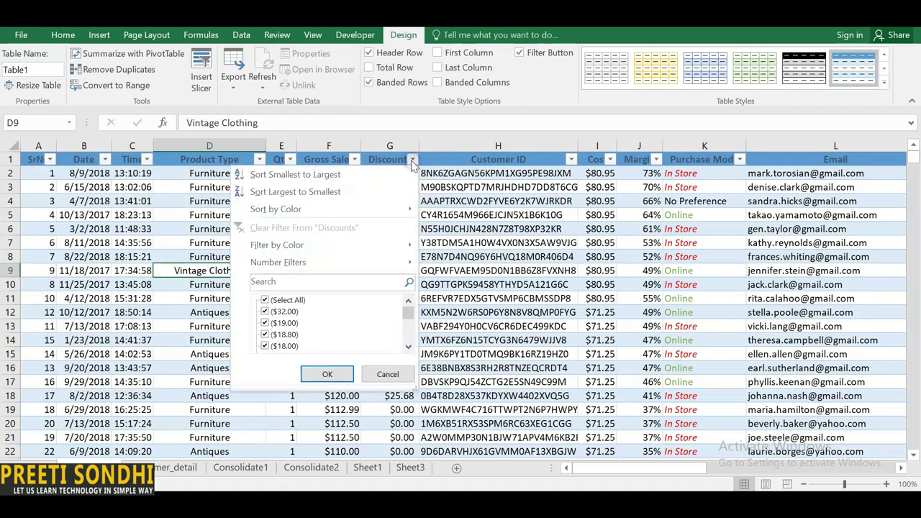
click(265, 334)
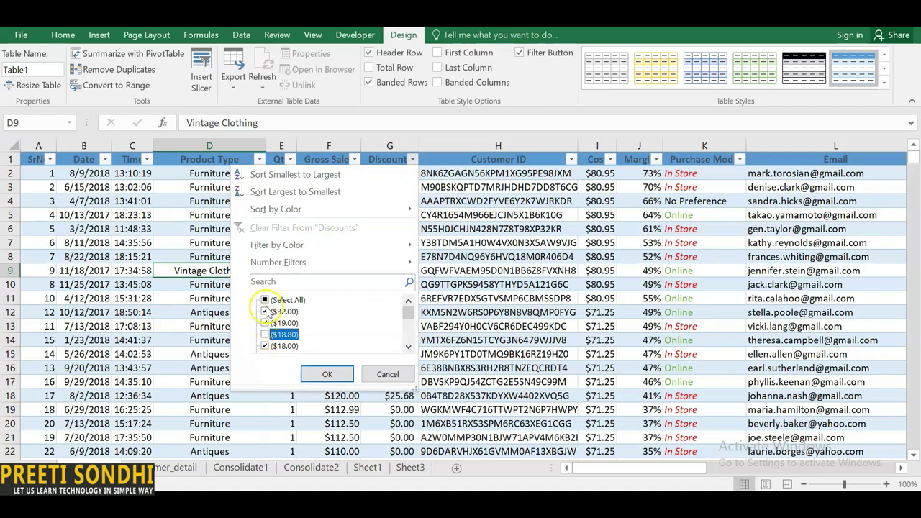
click(326, 374)
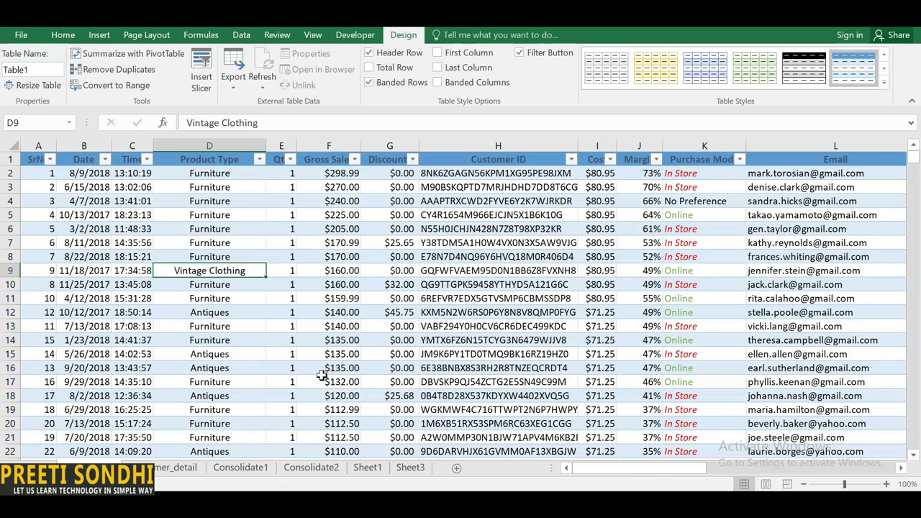
- Sort the table by Product Type from A to Z, and undo the sort
click(260, 160)
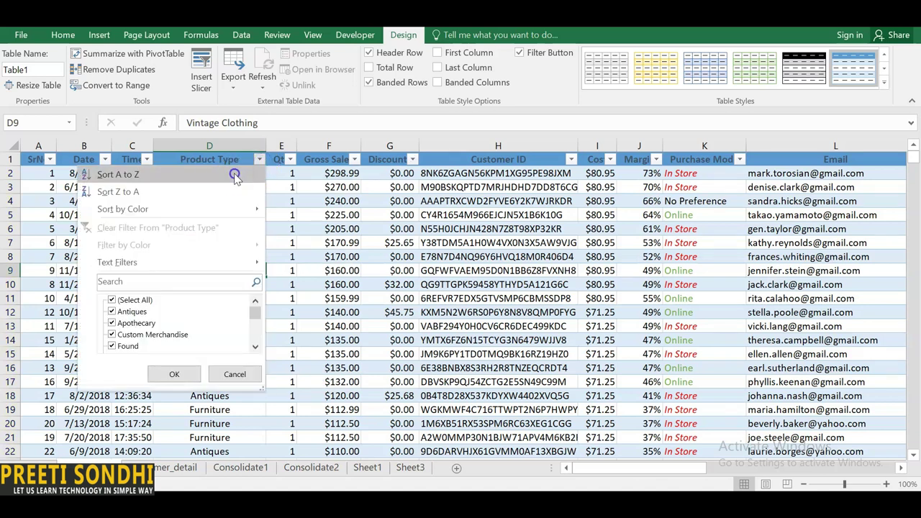
click(235, 175)
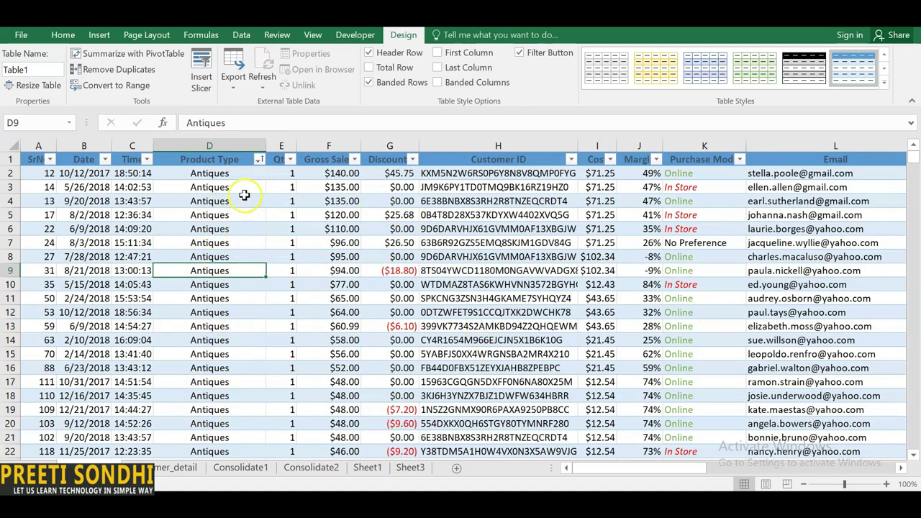
key(ctrl+z)
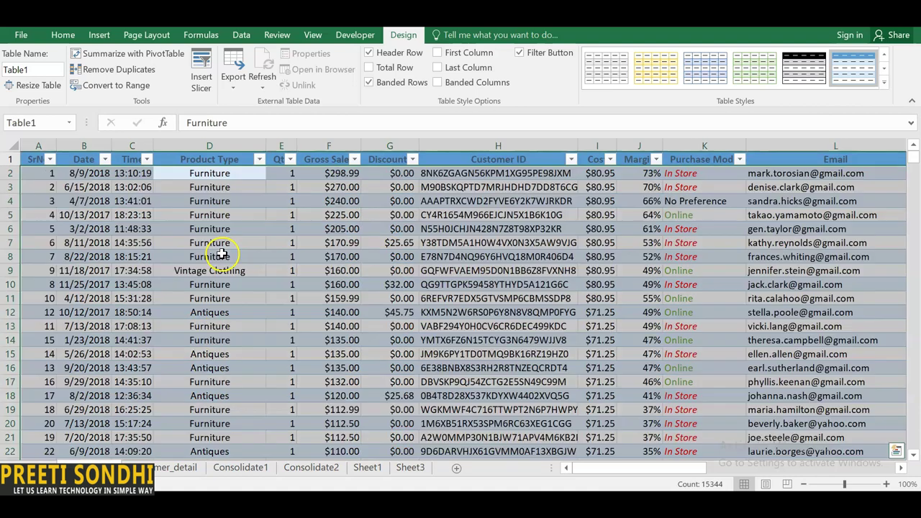
- Filter the Product Type column to show only Antiques, and undo the filter
click(260, 160)
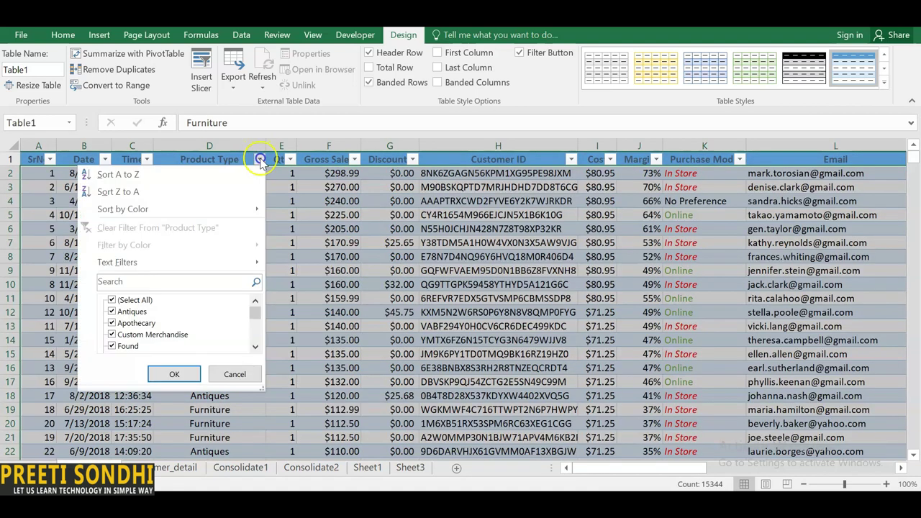
click(111, 300)
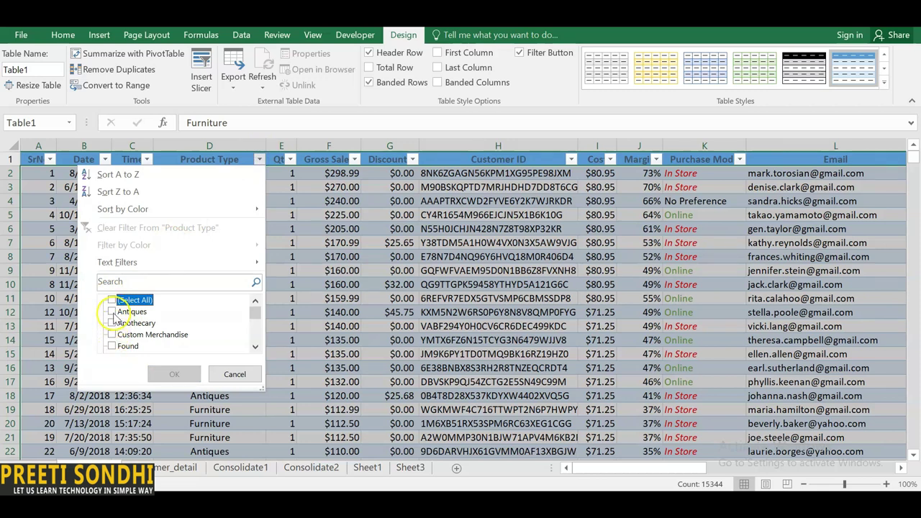
click(111, 312)
click(180, 373)
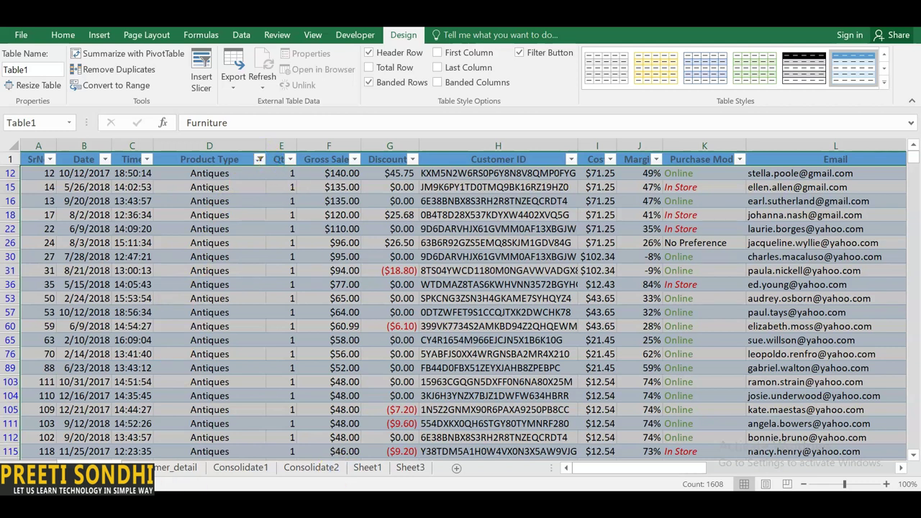
key(ctrl+z)
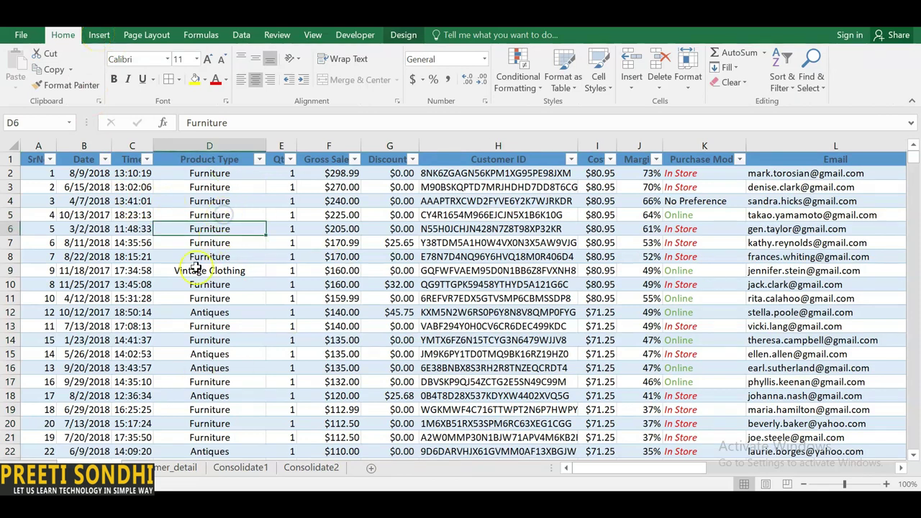
- Create a PivotTable from Table1 on a new worksheet, without adding the data to the Data Model
click(101, 36)
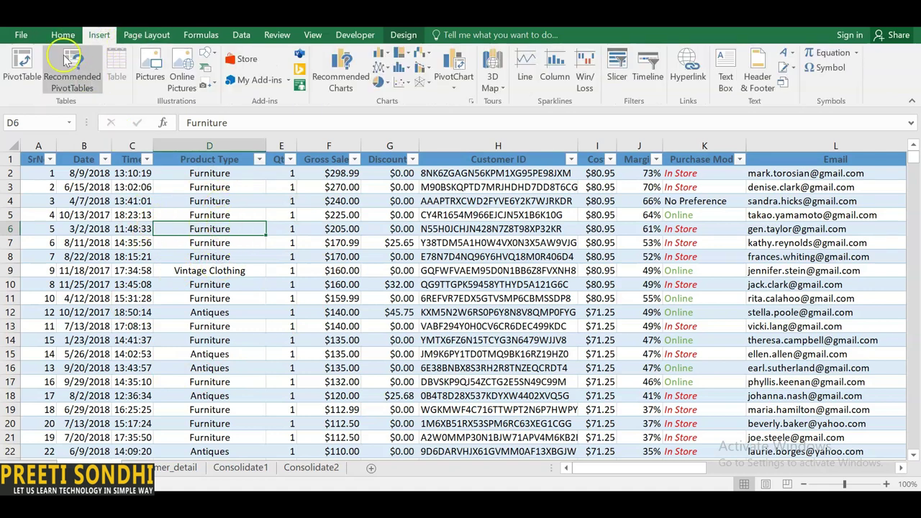
click(103, 40)
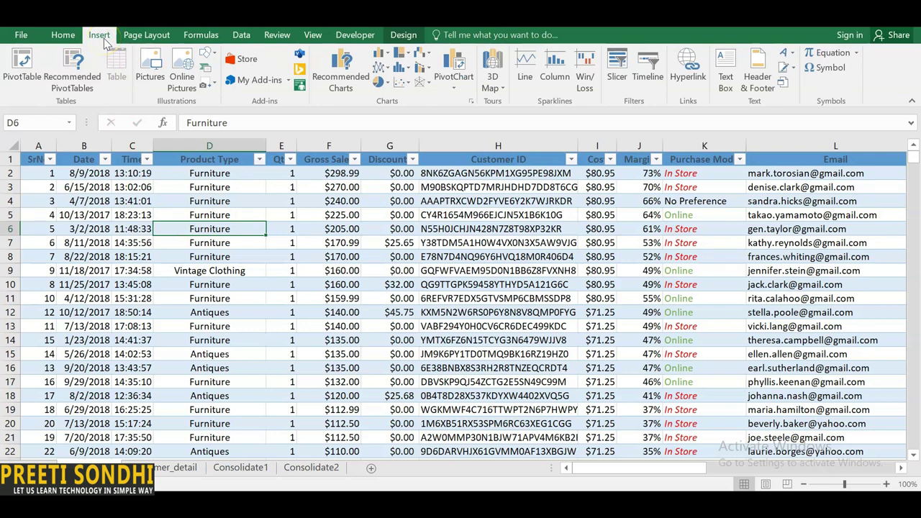
click(24, 66)
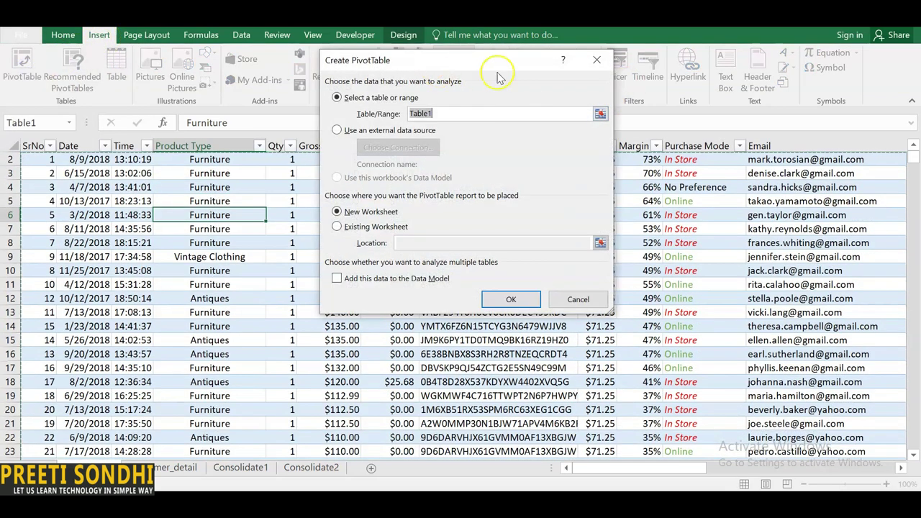
drag(476, 53, 470, 98)
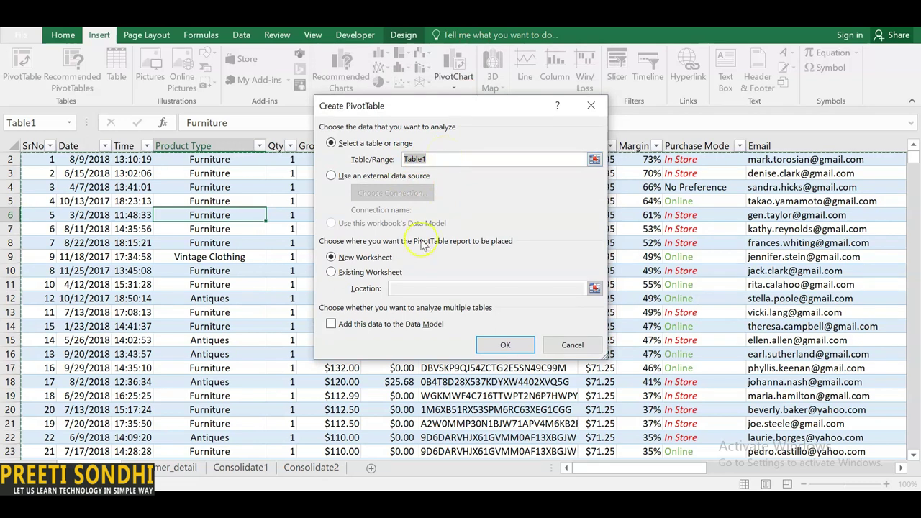
click(442, 157)
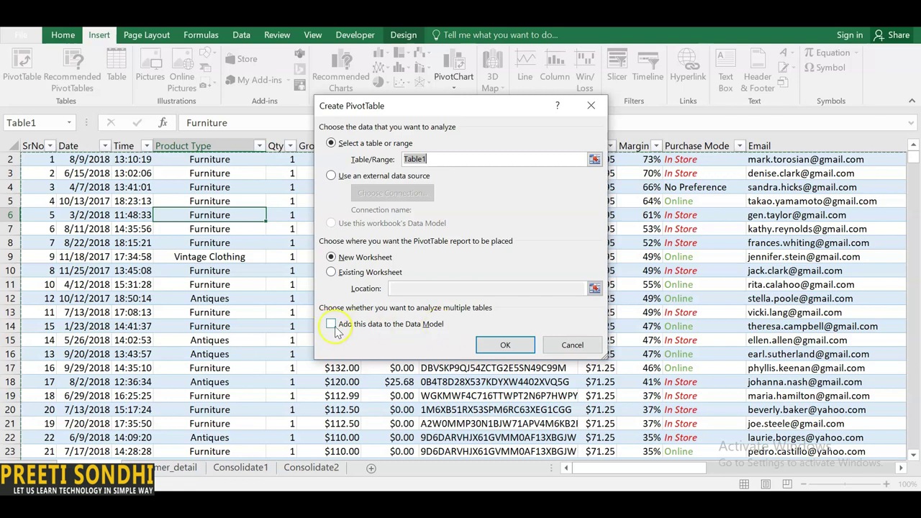
click(495, 348)
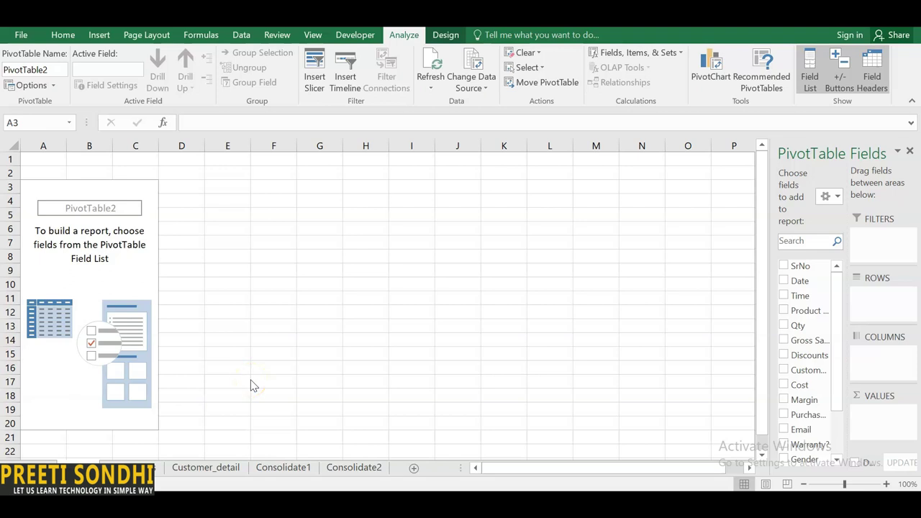
- Arrange the PivotTable field list with the fields section stacked above the areas section
click(837, 197)
click(807, 211)
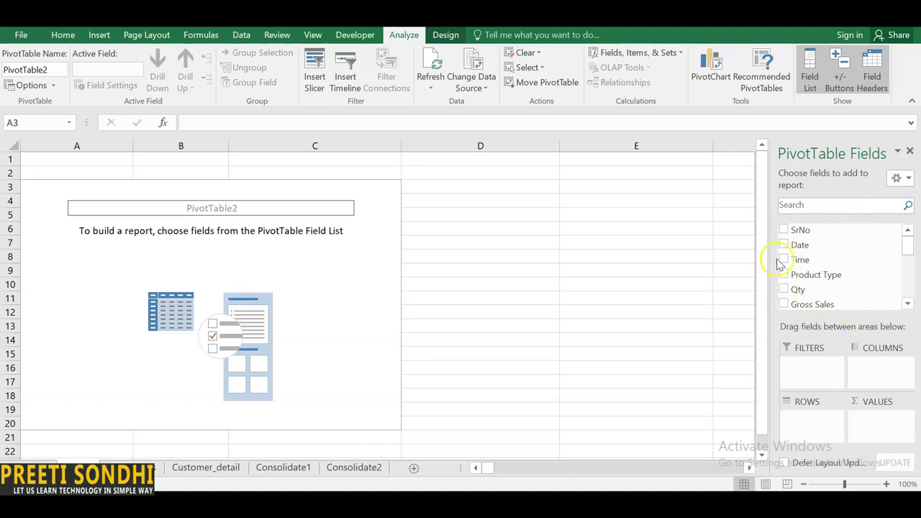
- Try the Discounts field as a report filter and as a summed value, removing it each time
click(906, 263)
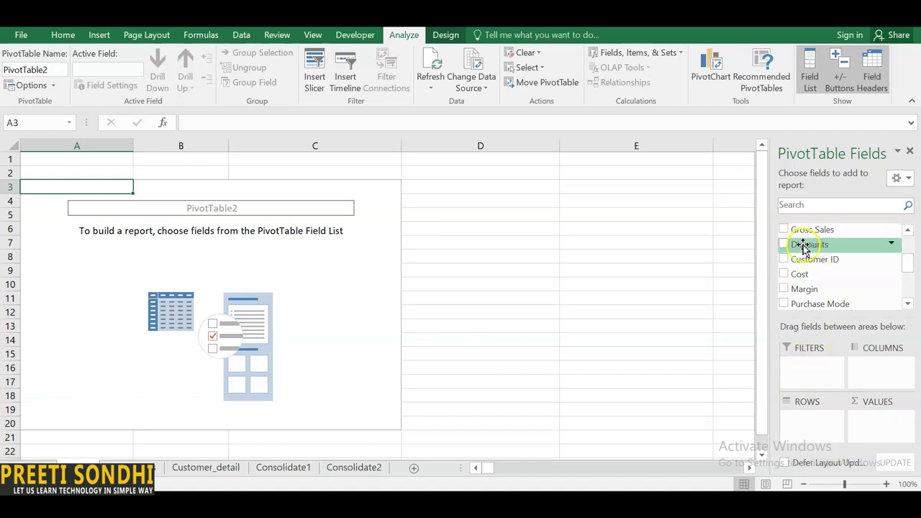
drag(804, 247, 807, 368)
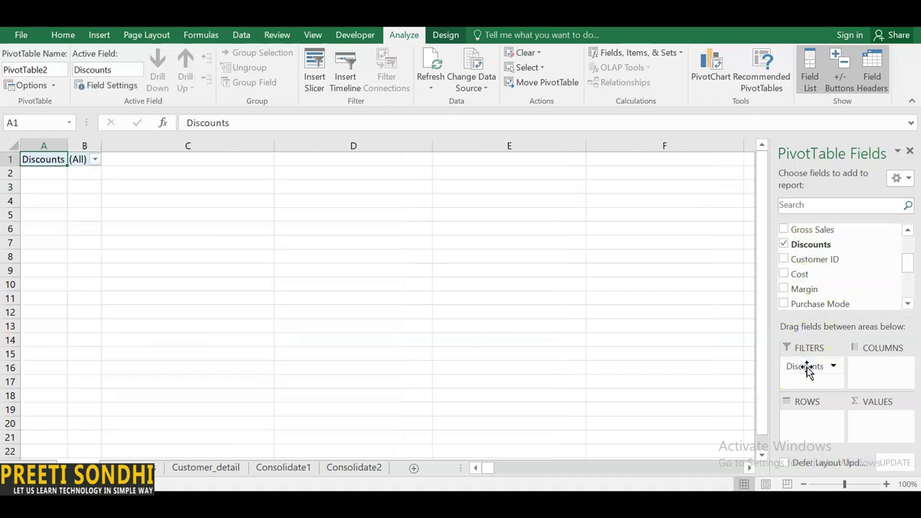
click(823, 246)
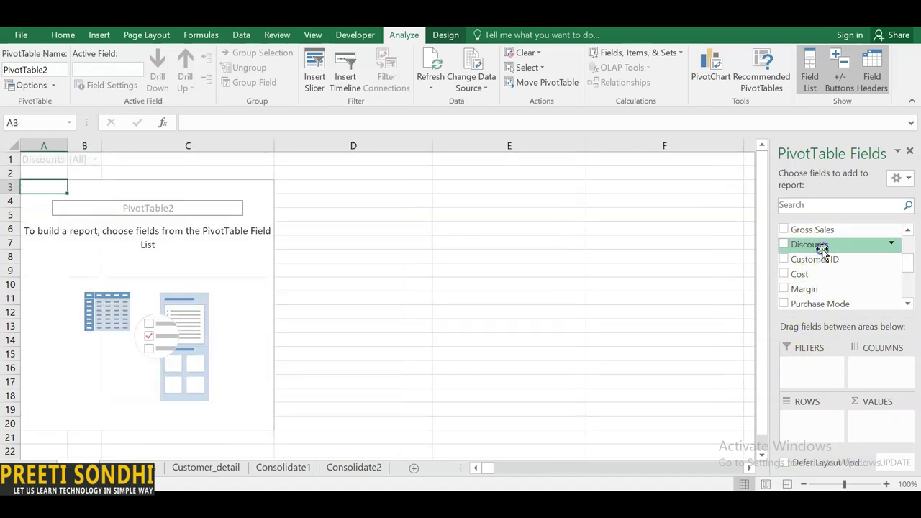
click(785, 245)
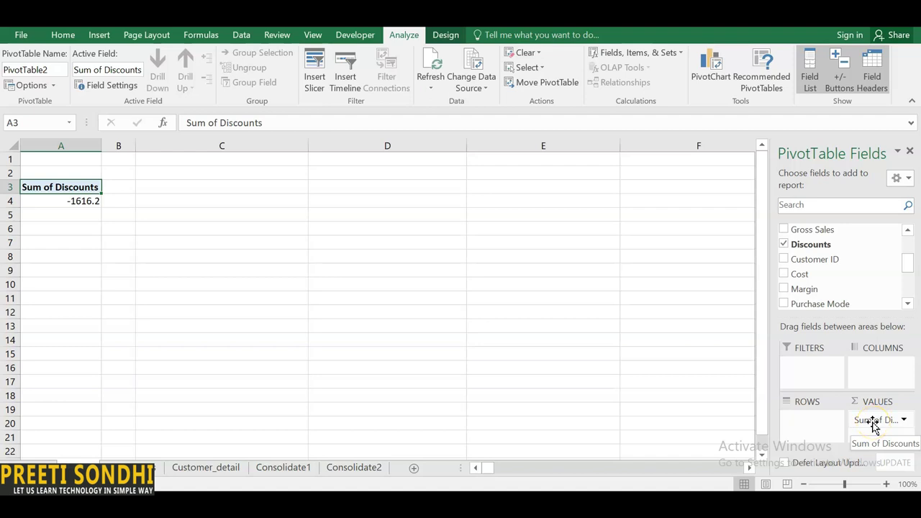
drag(874, 425, 833, 264)
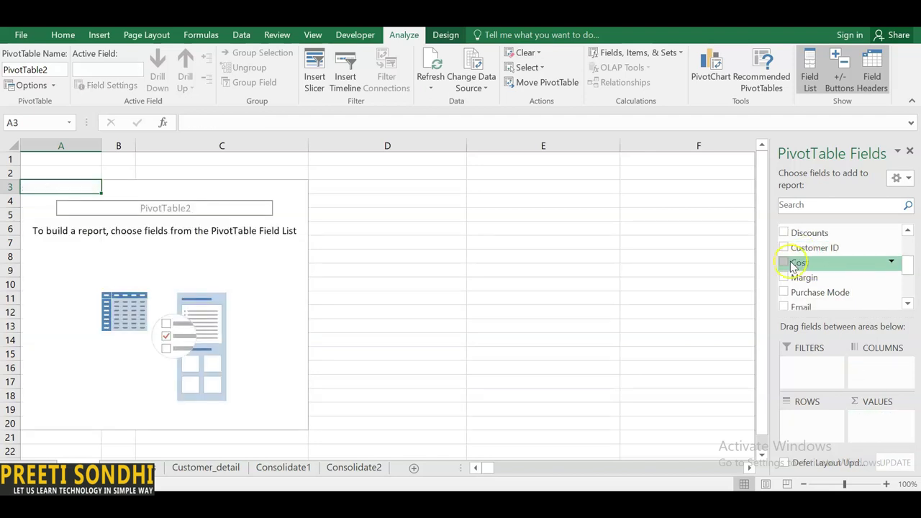
- Try the Email field as the PivotTable's row labels and remove it again
click(785, 306)
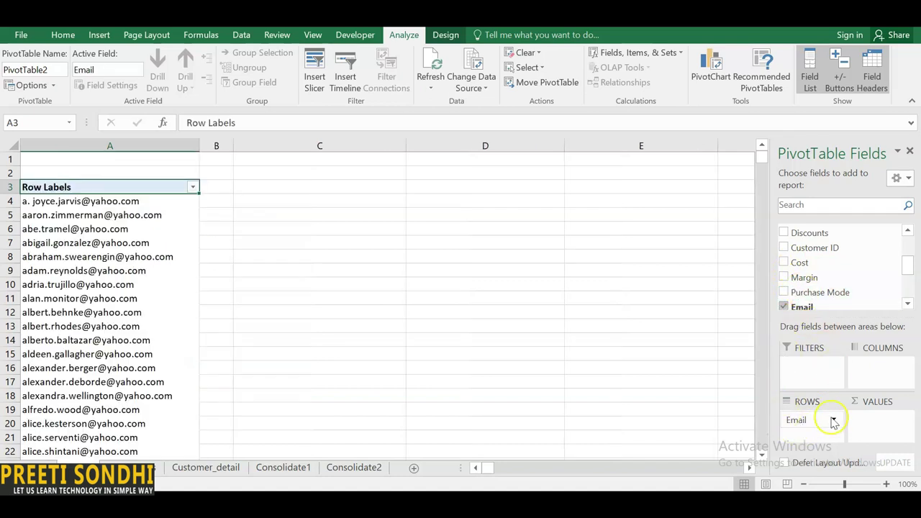
drag(811, 425, 806, 296)
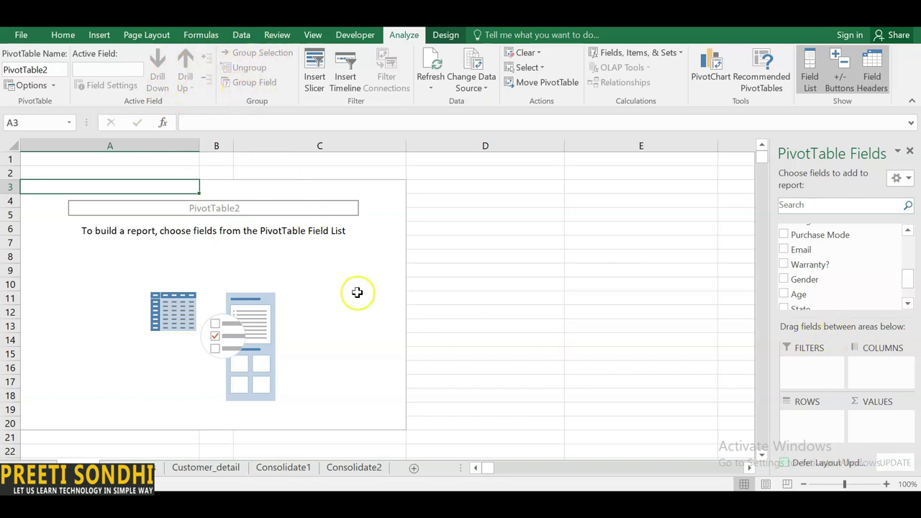
- Narrow column C of the PivotTable sheet
drag(407, 146, 317, 146)
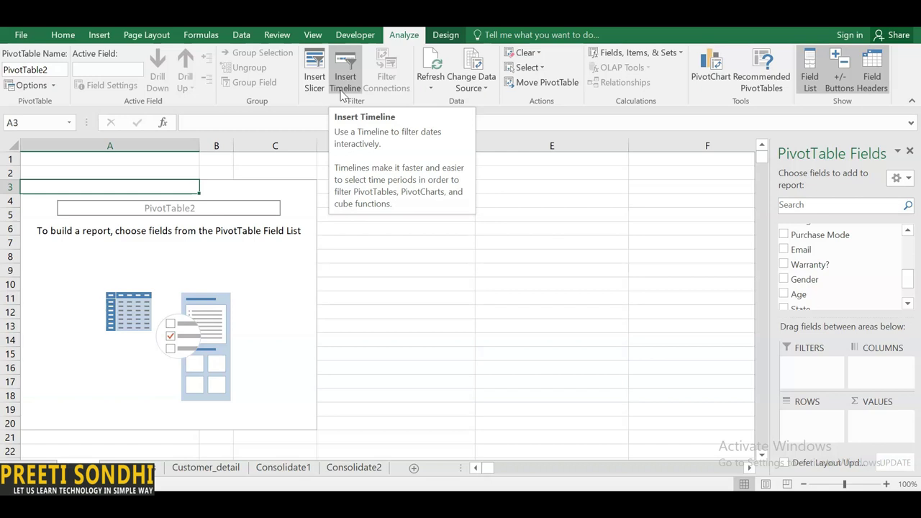
- Examine the PivotTable's refresh options and its data source settings, leaving the source as Table1
click(429, 85)
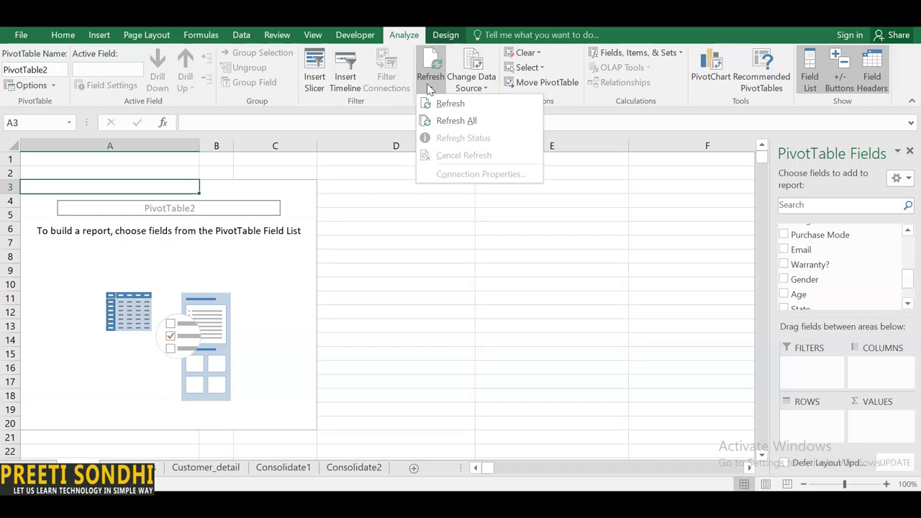
click(471, 85)
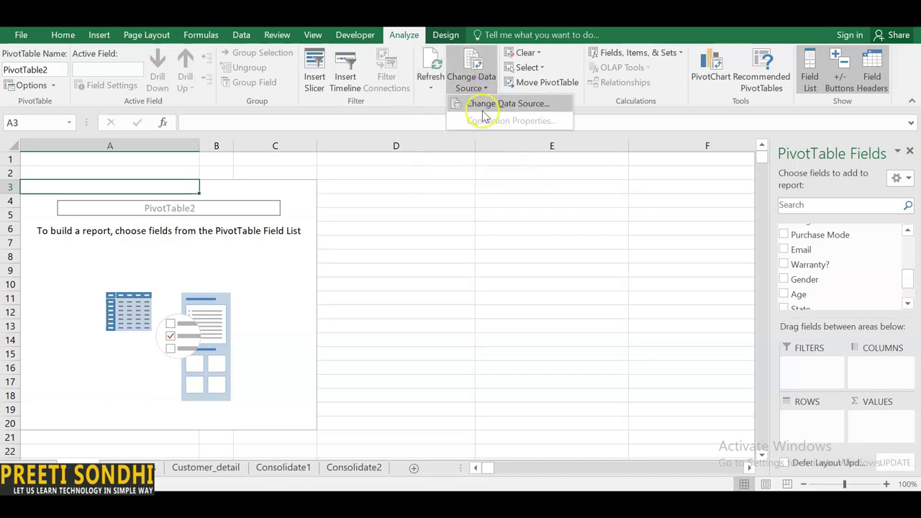
click(484, 104)
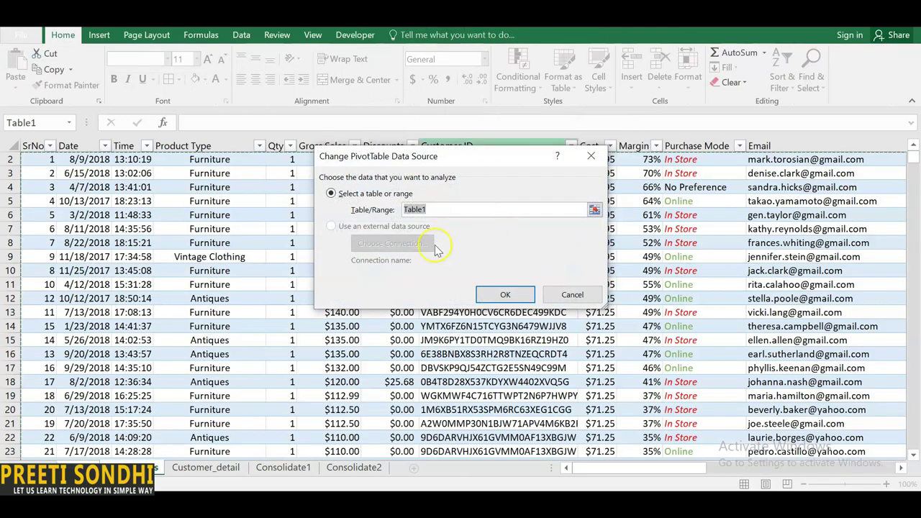
click(591, 156)
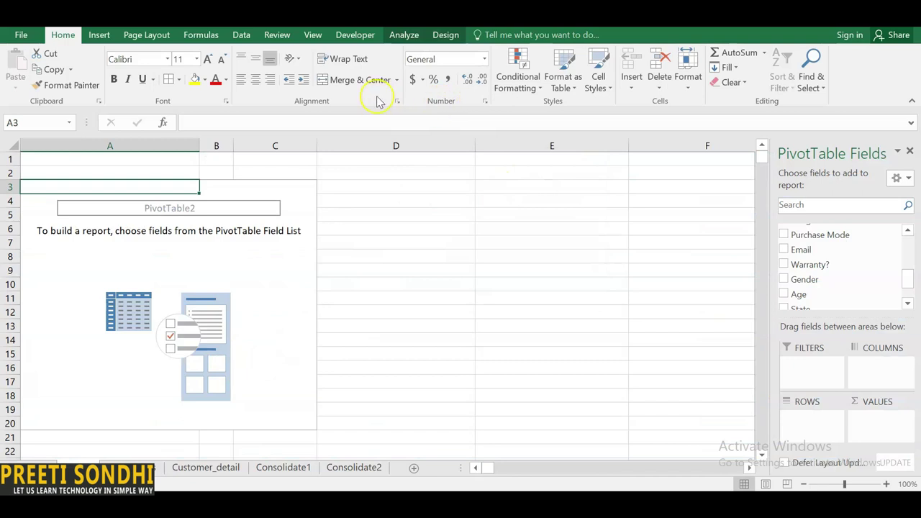
click(404, 35)
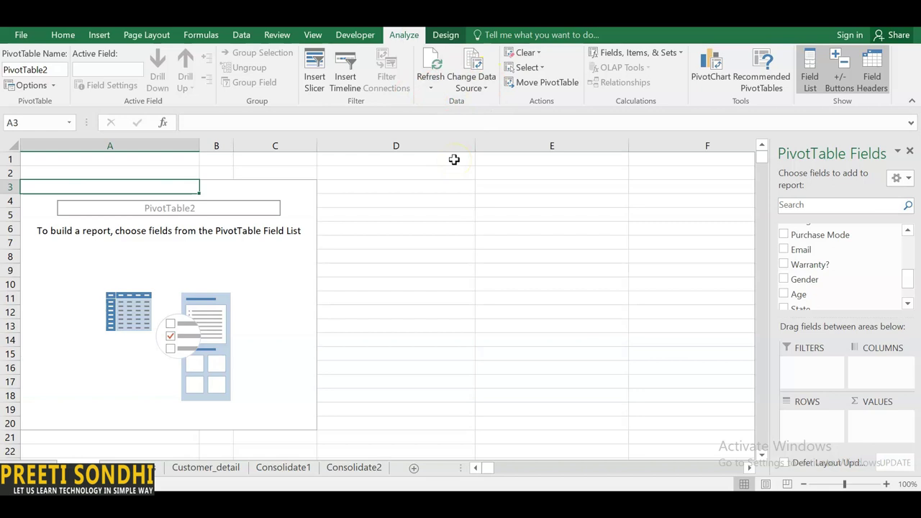
- Examine the options for clearing the PivotTable and for selecting its parts
click(535, 57)
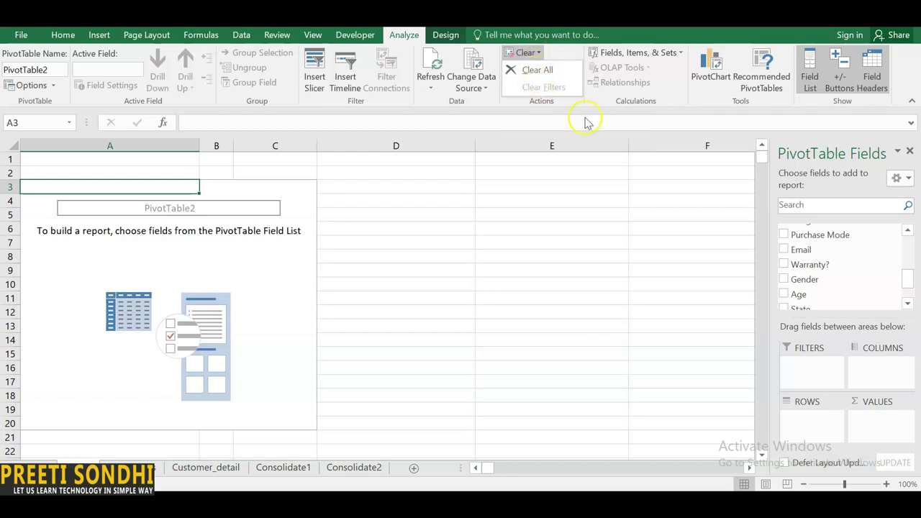
click(416, 254)
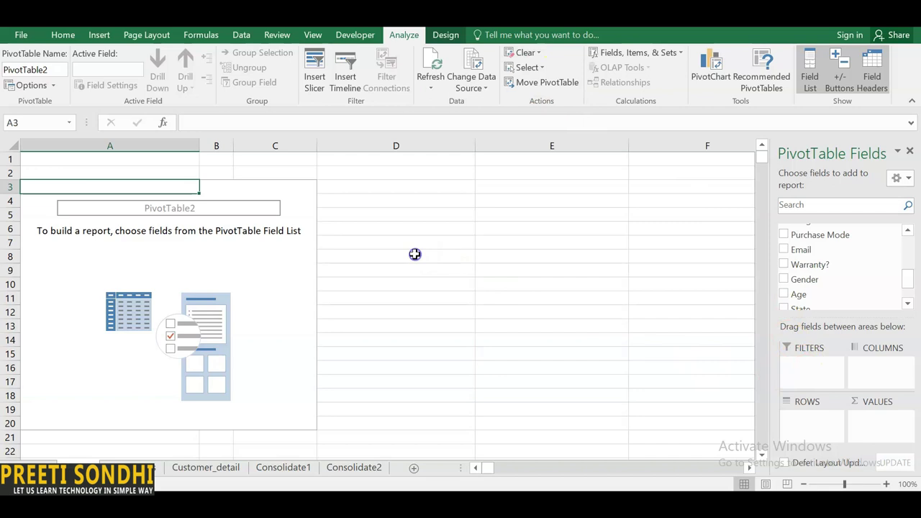
click(533, 70)
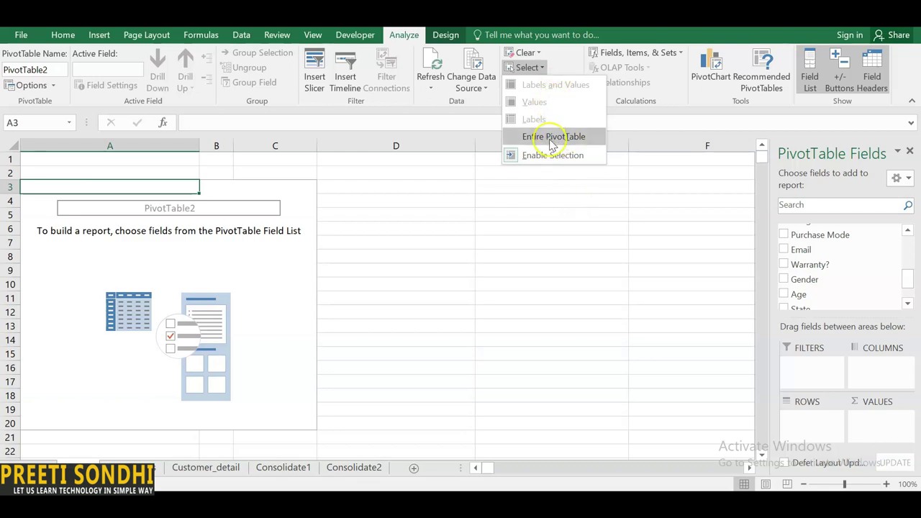
- Try the recommended PivotTable that sums gross sales by state, and undo its insertion
click(562, 195)
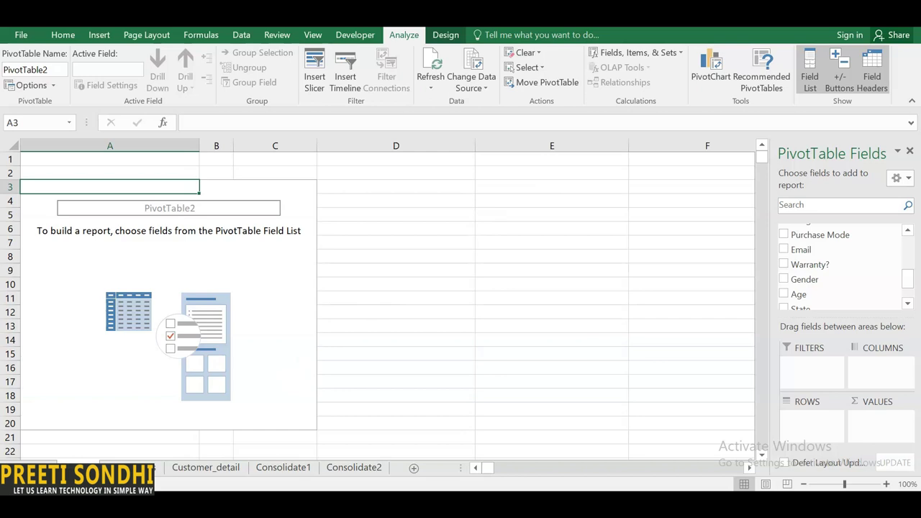
click(275, 270)
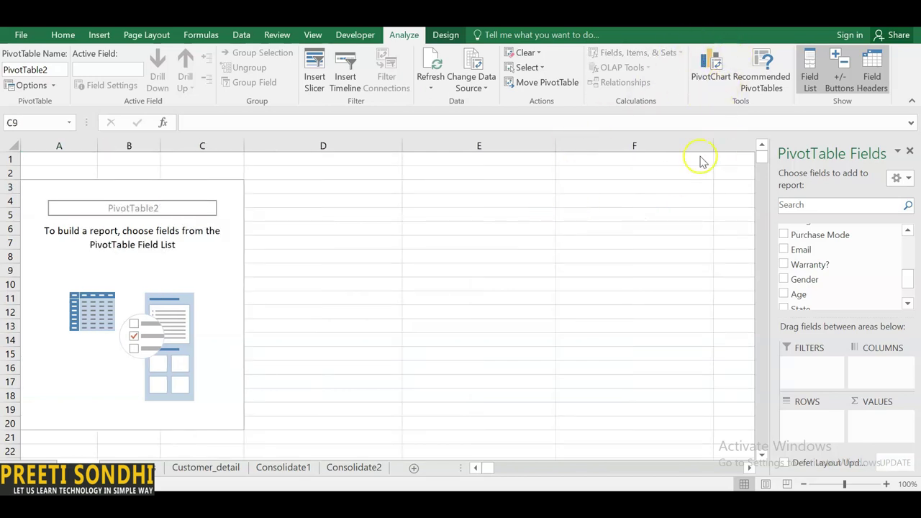
click(772, 86)
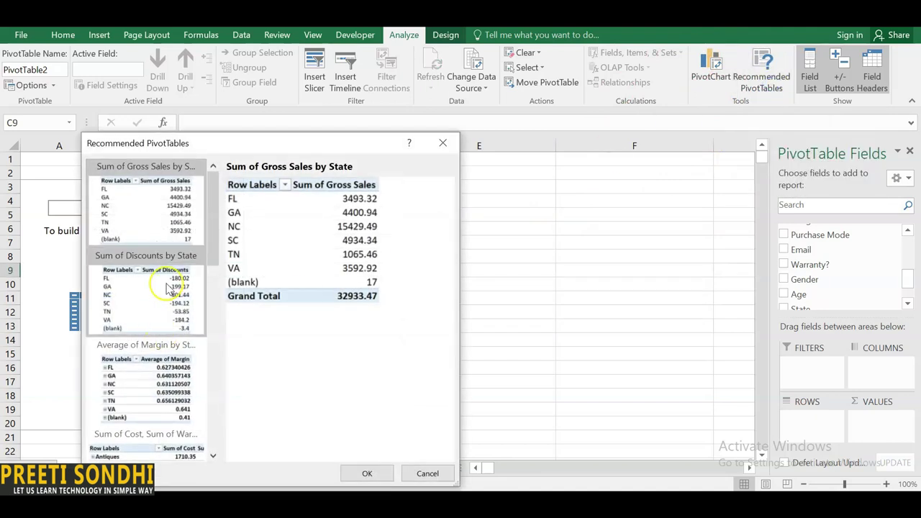
drag(213, 204, 214, 180)
click(374, 477)
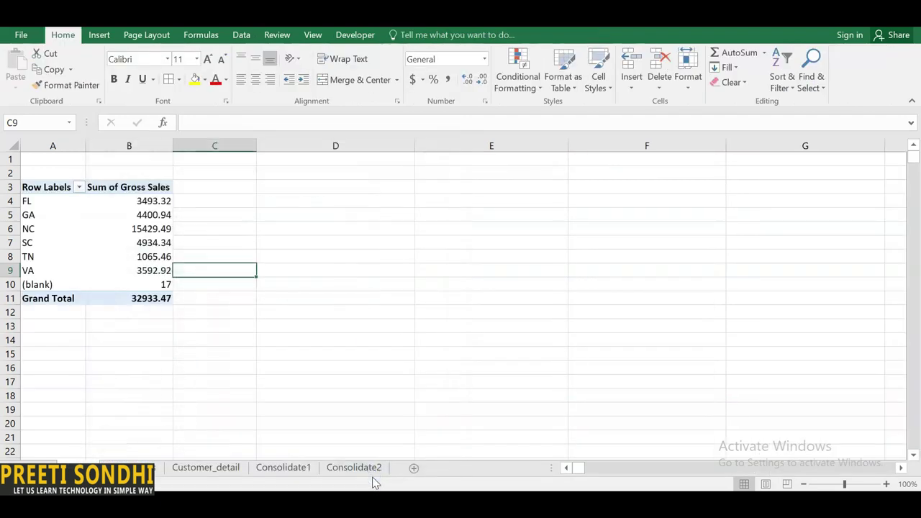
mouse_move(166, 283)
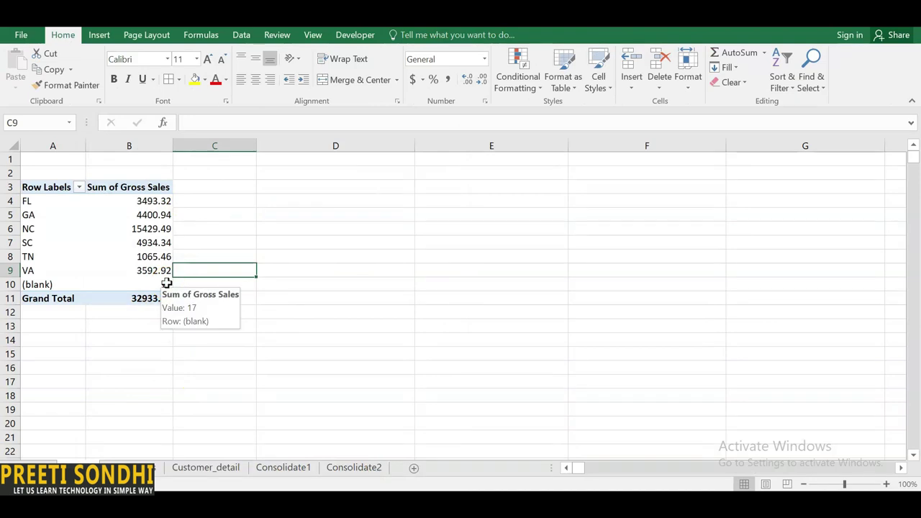
key(ctrl+z)
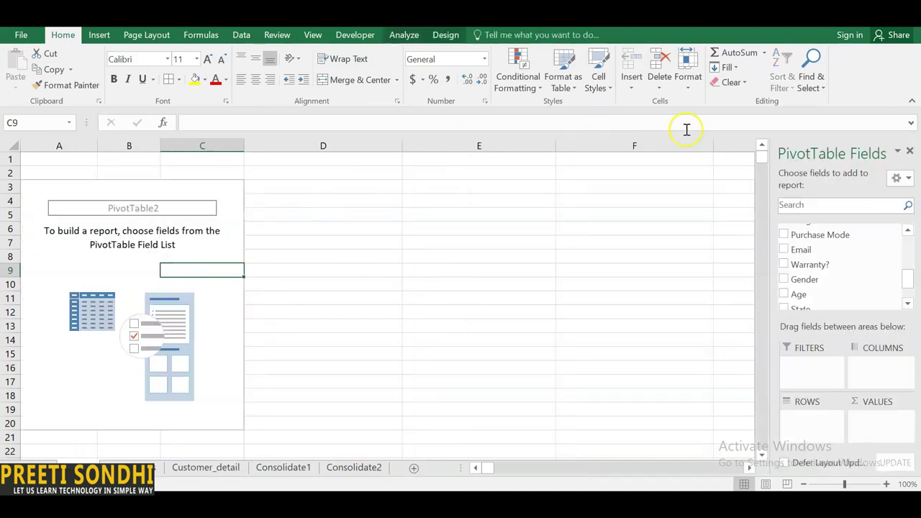
- Hide the PivotTable field list and show it again
click(409, 35)
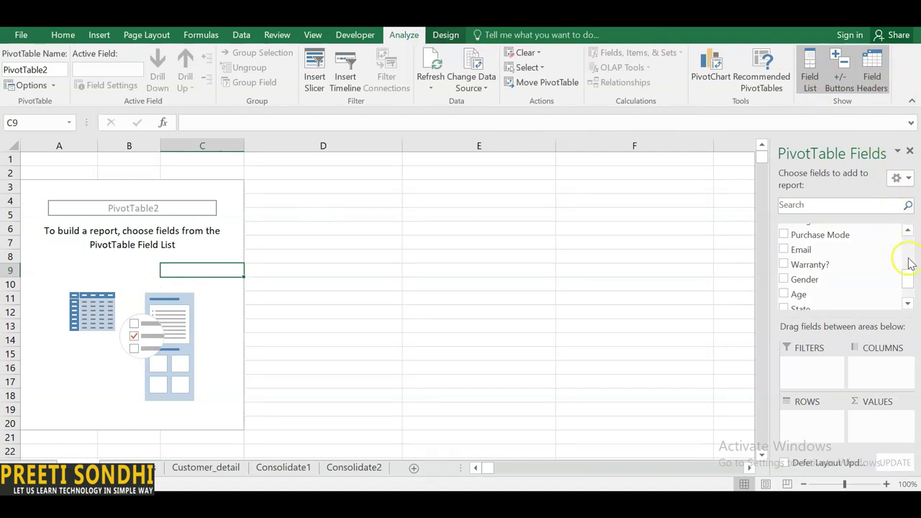
drag(907, 279, 908, 291)
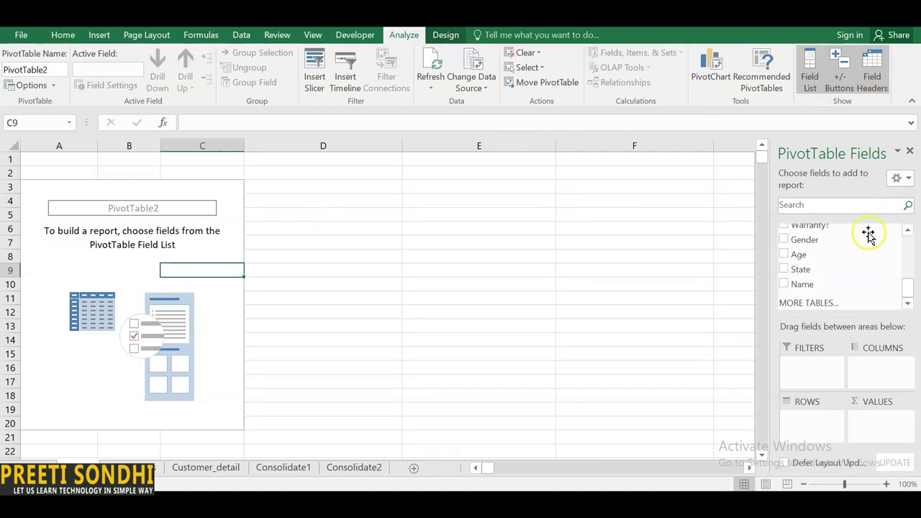
right_click(210, 257)
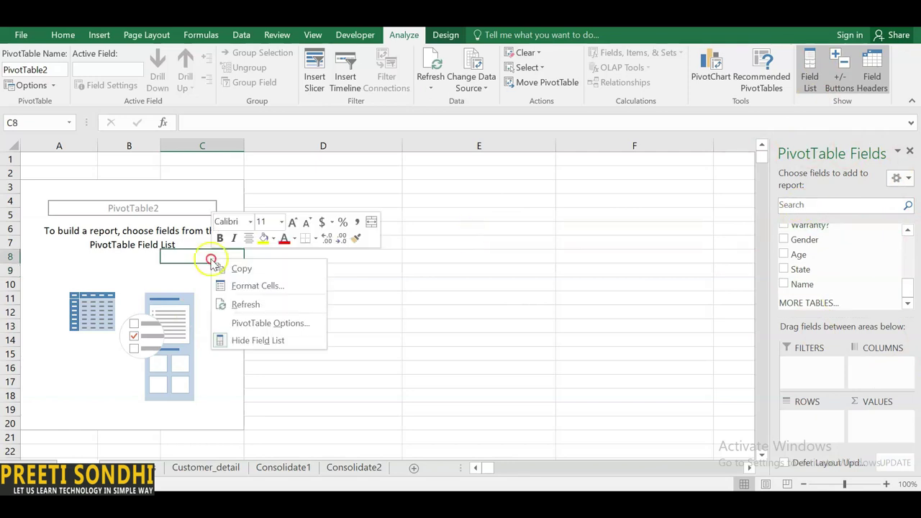
click(258, 341)
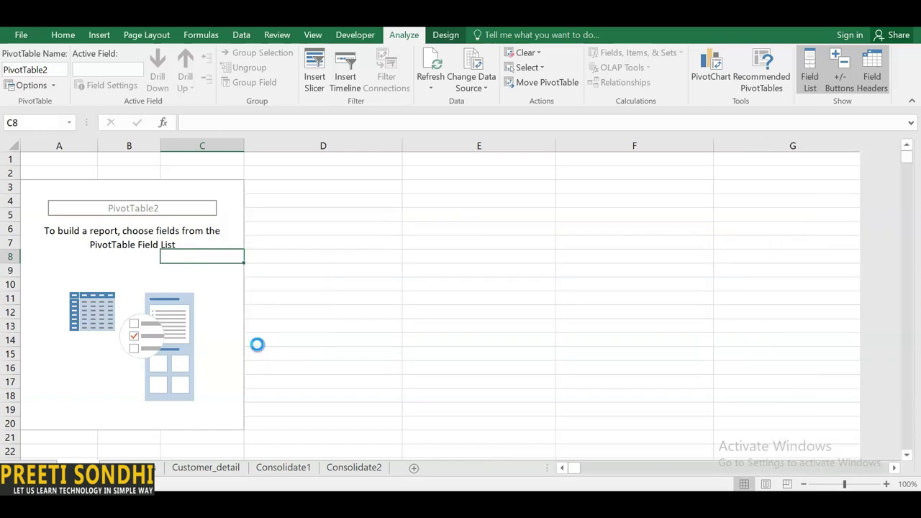
right_click(206, 295)
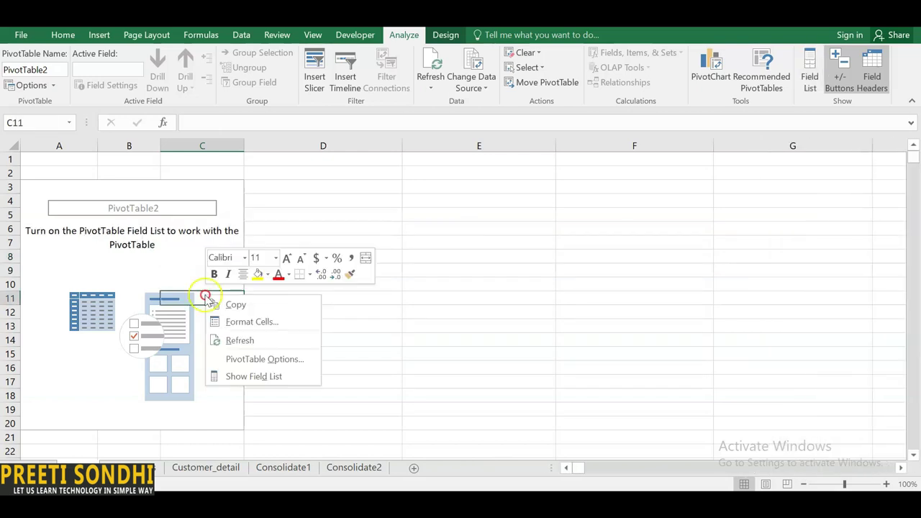
click(272, 378)
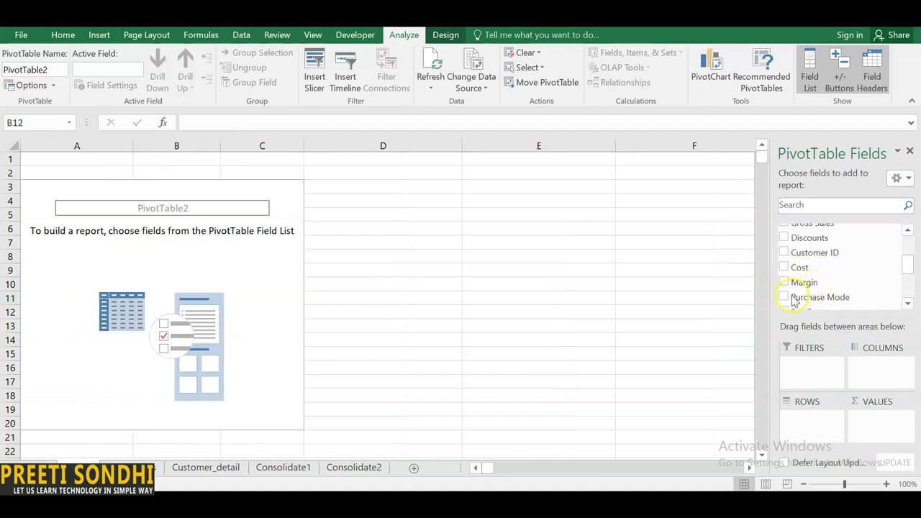
- Use Purchase Mode as the PivotTable's row labels and the sum of Gross Sales as its values
click(784, 297)
drag(790, 301, 805, 423)
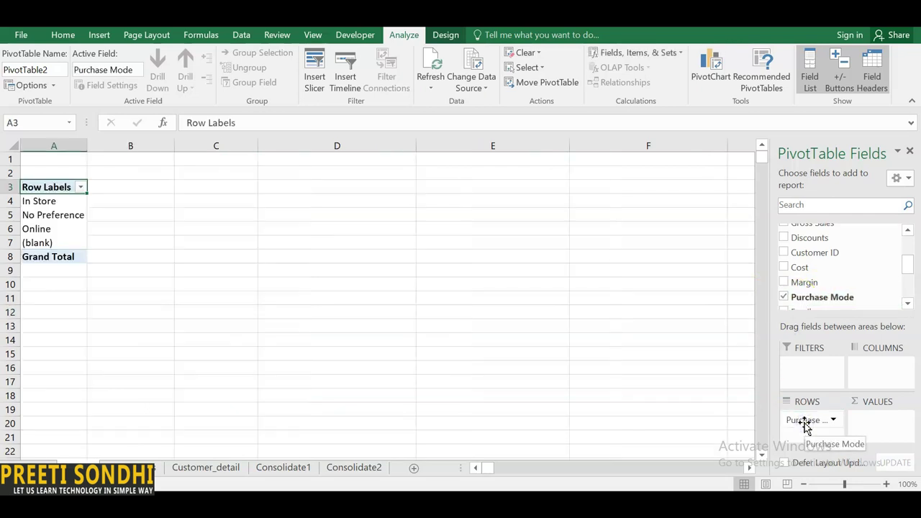
click(909, 264)
drag(909, 264, 908, 259)
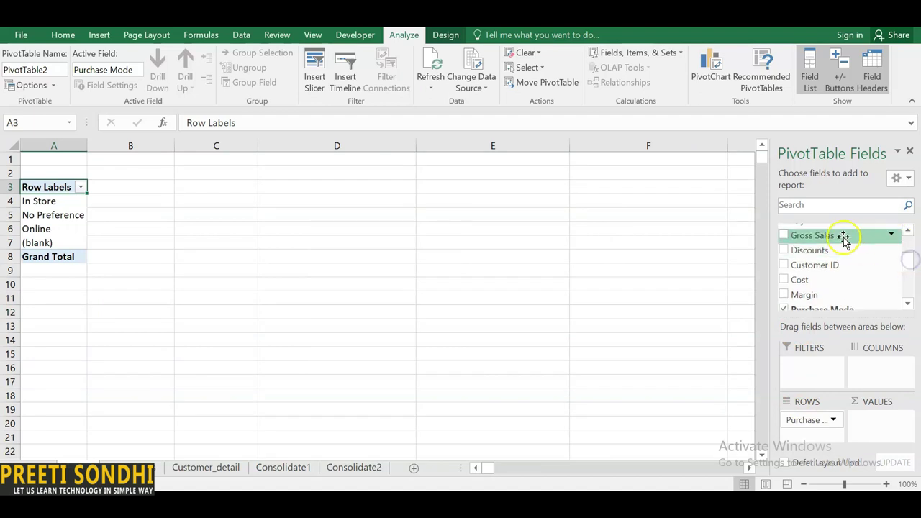
drag(843, 237, 877, 418)
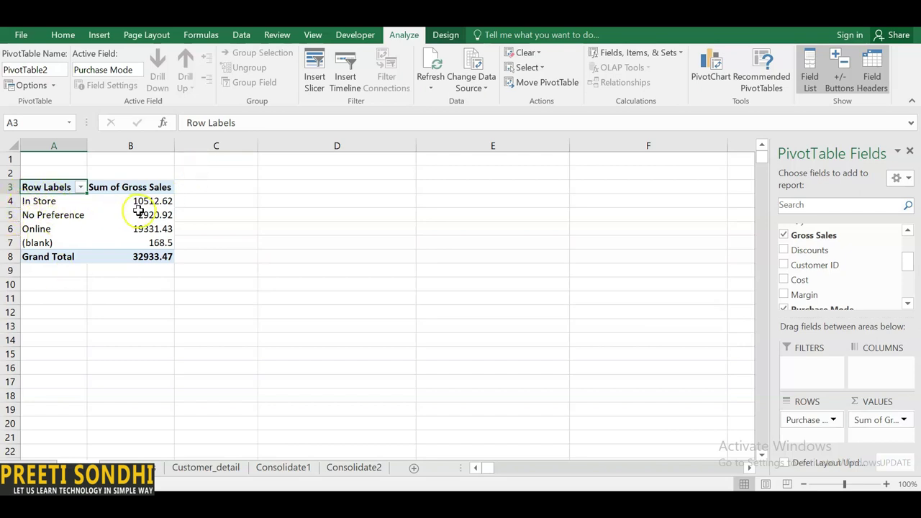
- Summarize Gross Sales by Average instead of Sum, and remove the Purchase Mode and Gross Sales fields from the PivotTable
mouse_move(137, 201)
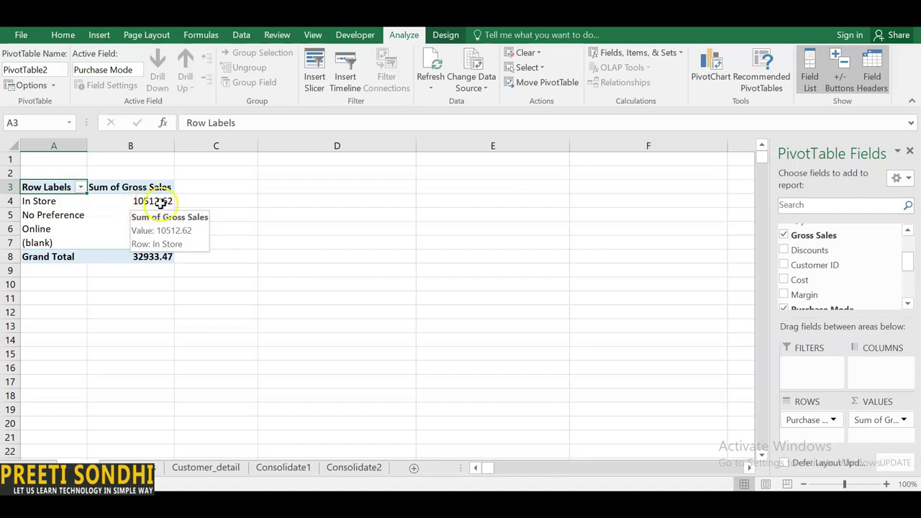
click(164, 186)
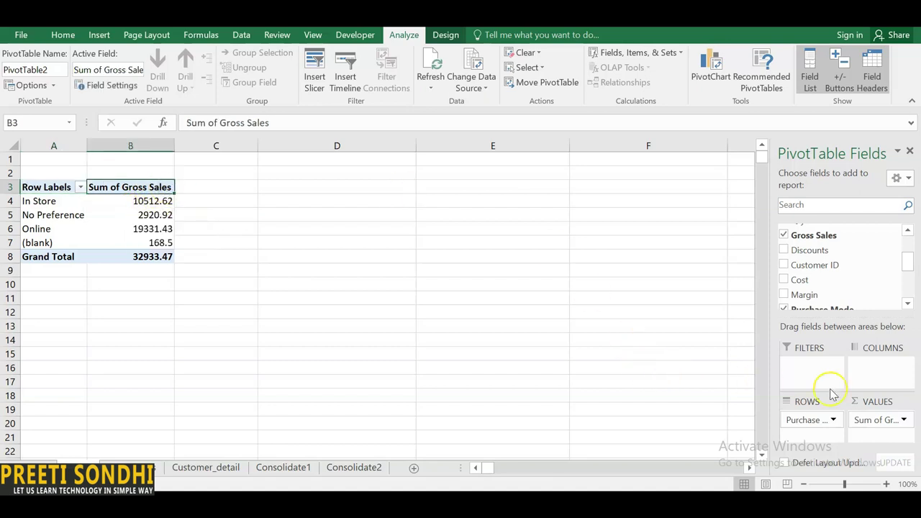
click(903, 420)
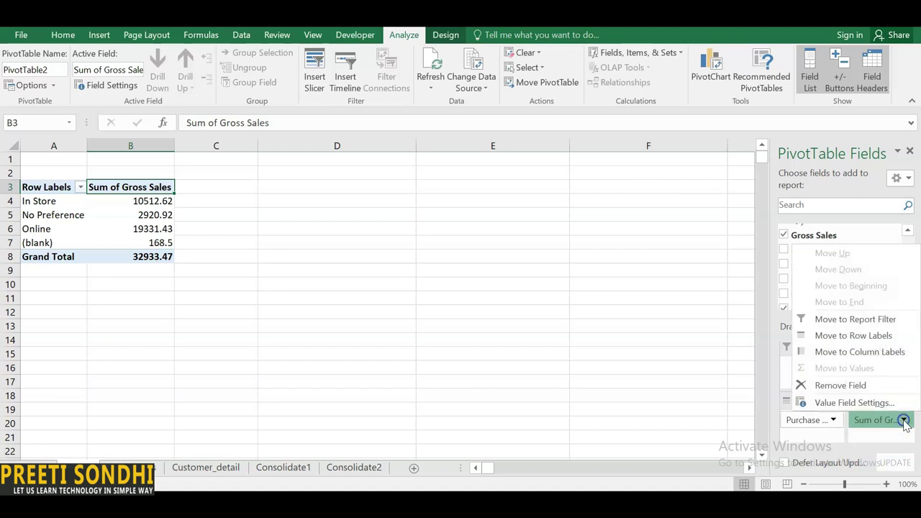
click(841, 401)
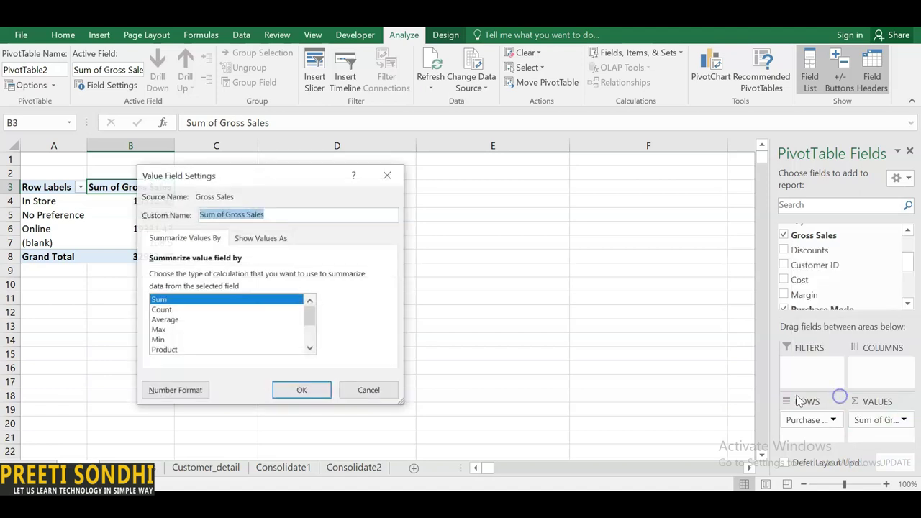
click(186, 320)
click(301, 390)
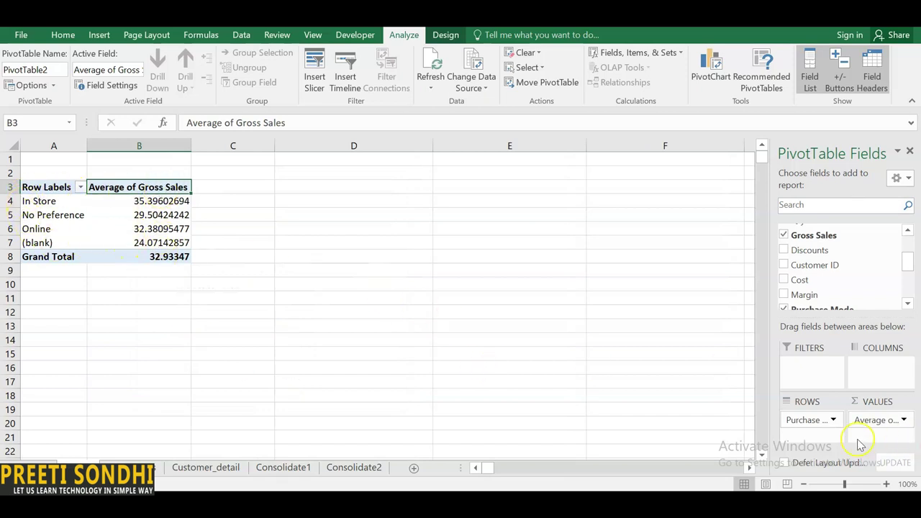
drag(808, 425, 808, 287)
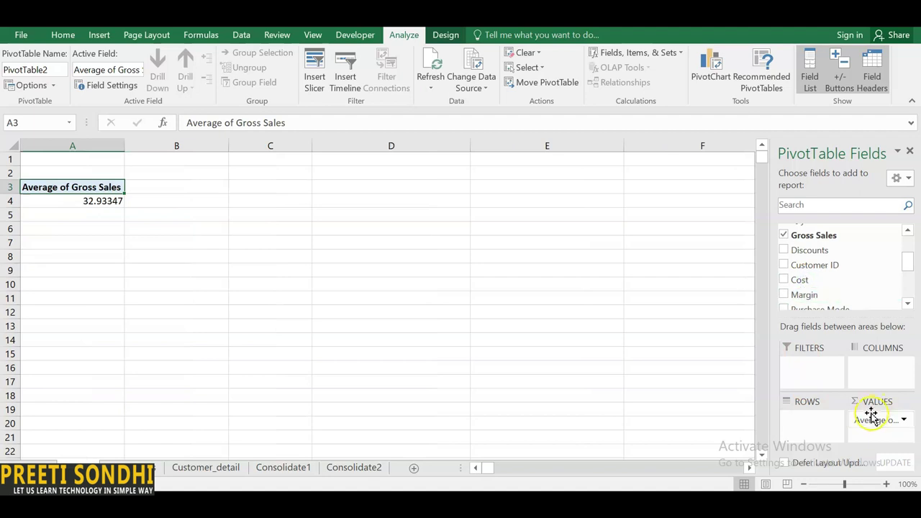
drag(870, 420, 841, 269)
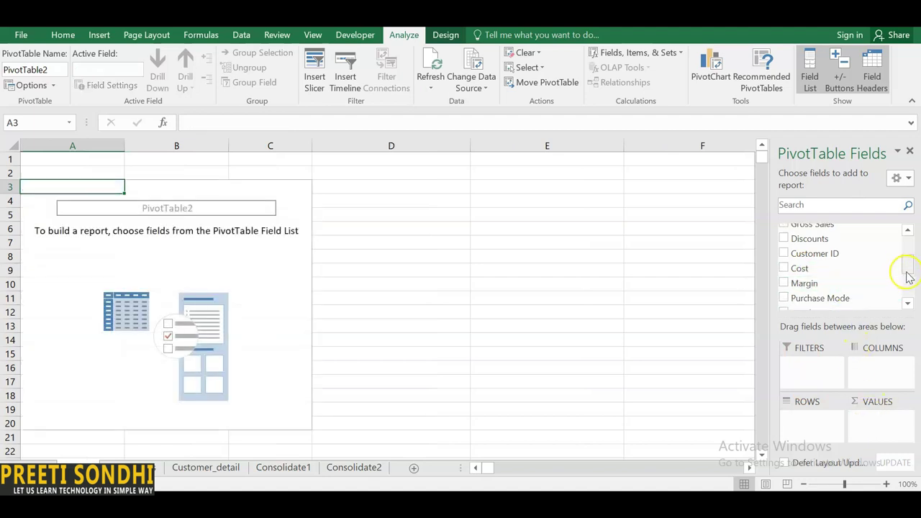
- Use Product Type as the PivotTable's row labels and the sum of Gross Sales as its values
mouse_move(908, 273)
mouse_down()
mouse_move(907, 292)
mouse_move(907, 260)
mouse_up()
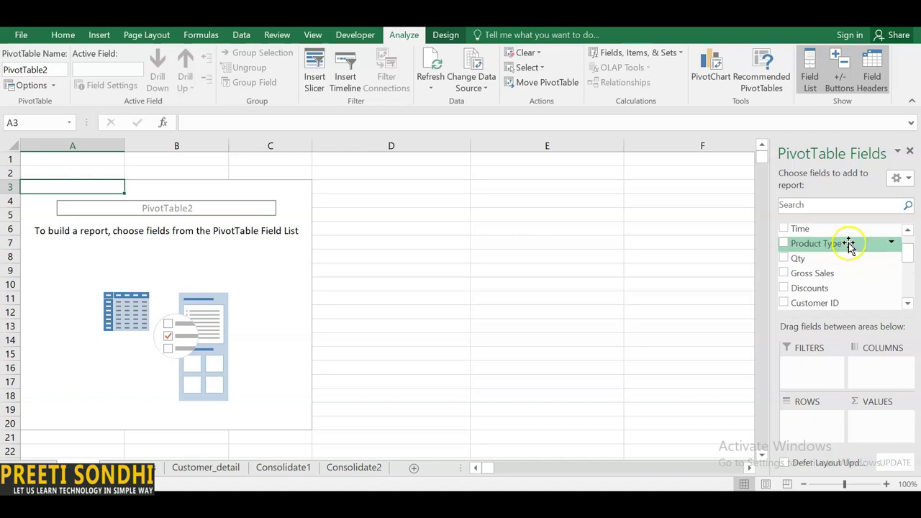
drag(817, 426, 817, 426)
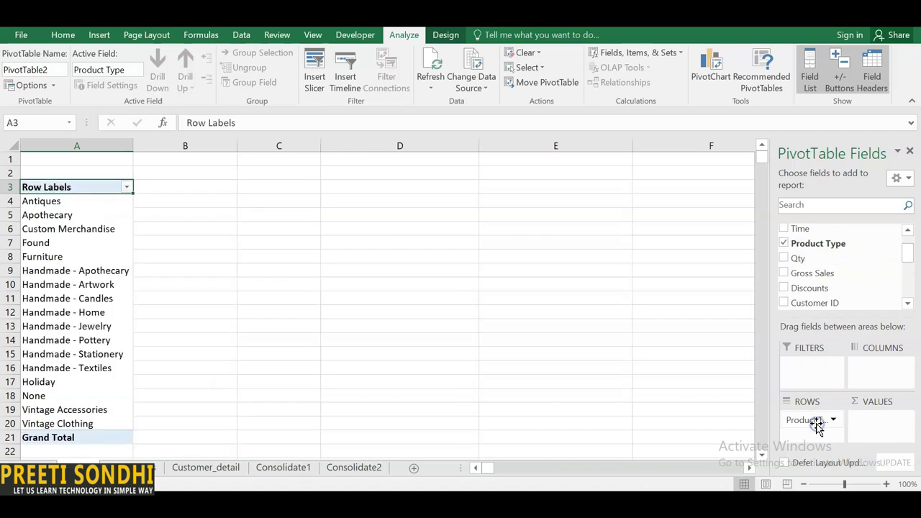
drag(857, 281, 871, 419)
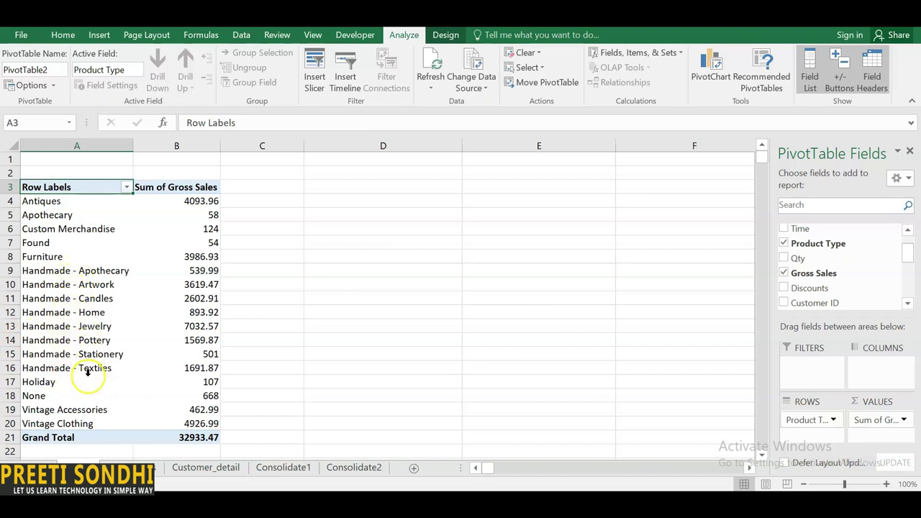
- Group the handmade product types in the row labels, from Handmade - Apothecary through Handmade - Textiles
click(100, 274)
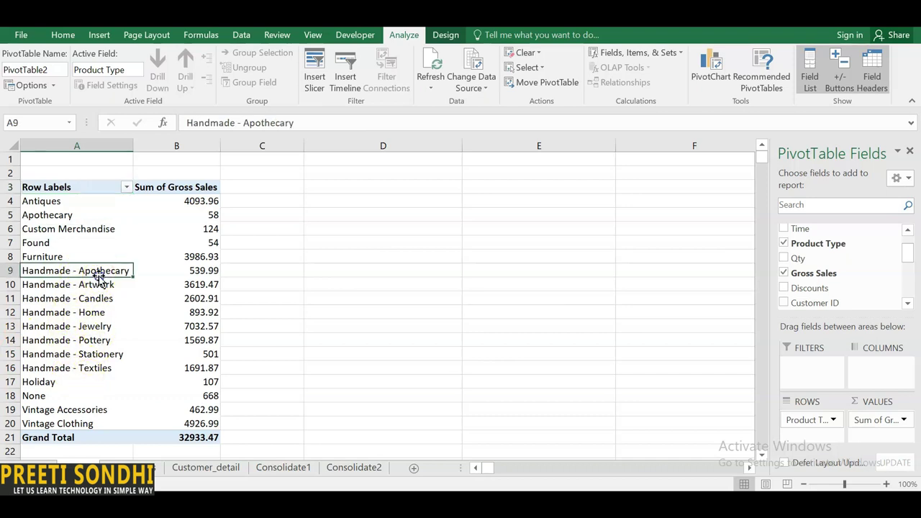
click(95, 285)
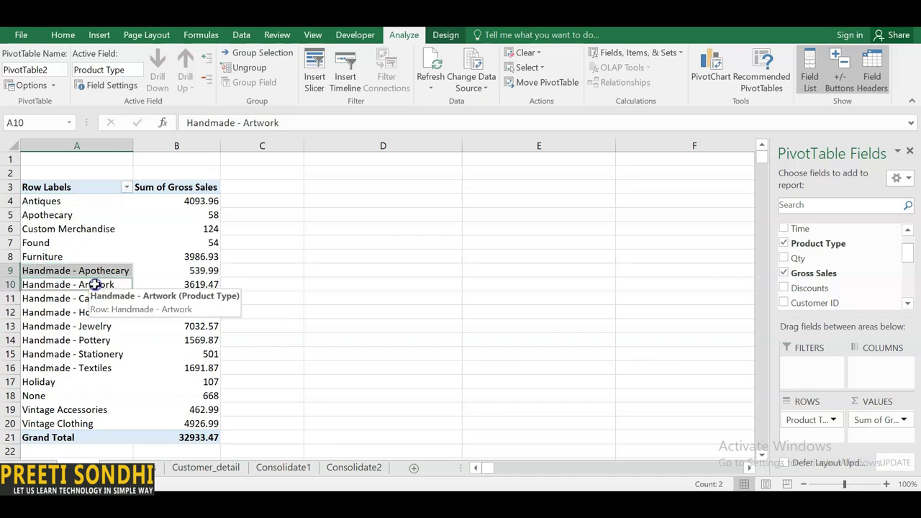
drag(95, 271, 94, 364)
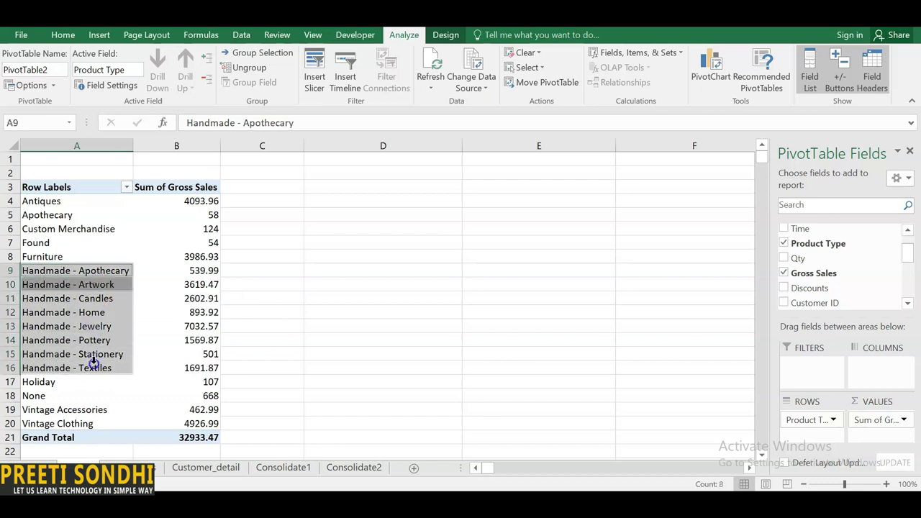
right_click(94, 365)
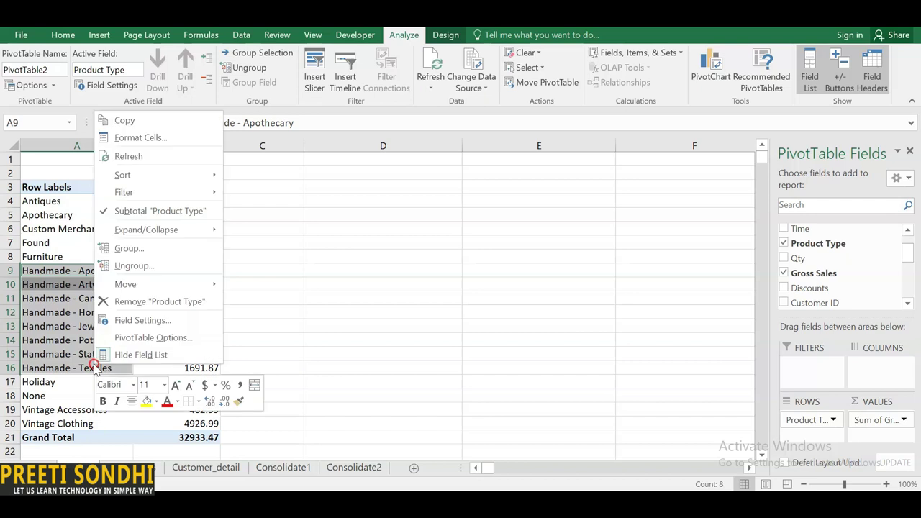
click(146, 248)
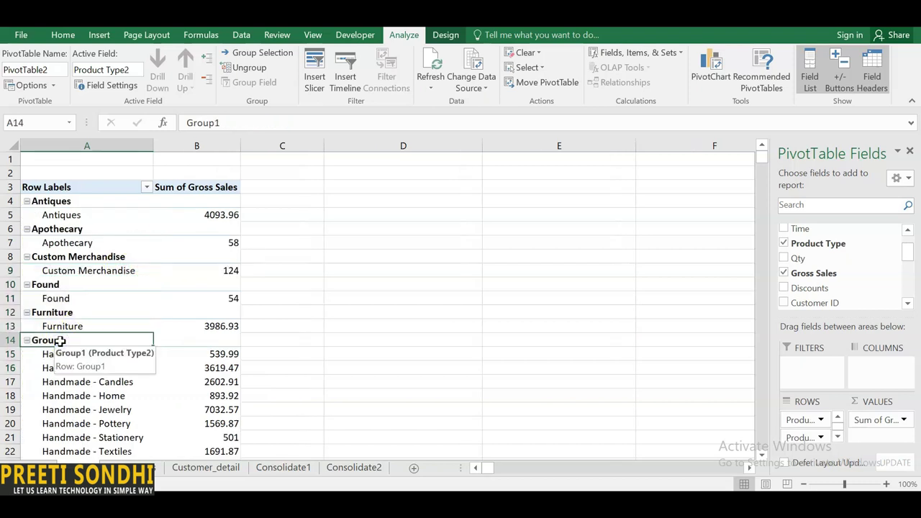
- Rename the new product group as Handmade and collapse it
key(F2)
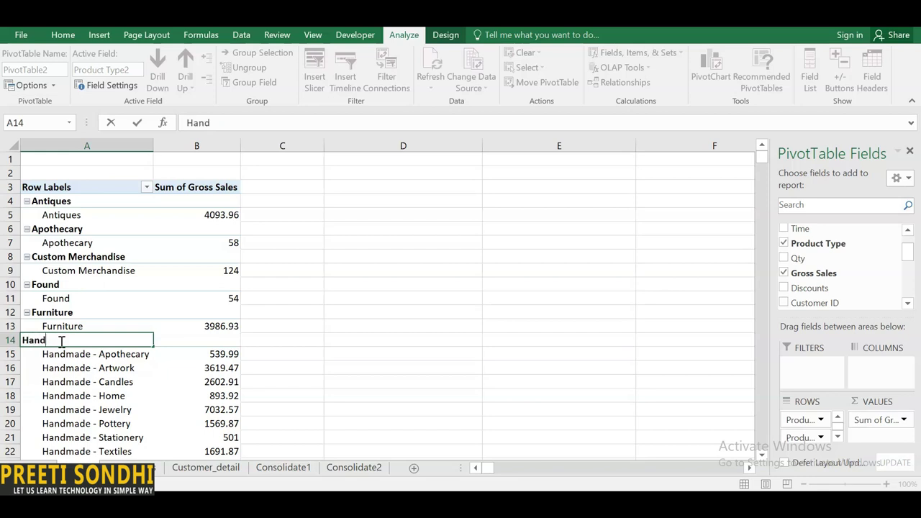
click(92, 368)
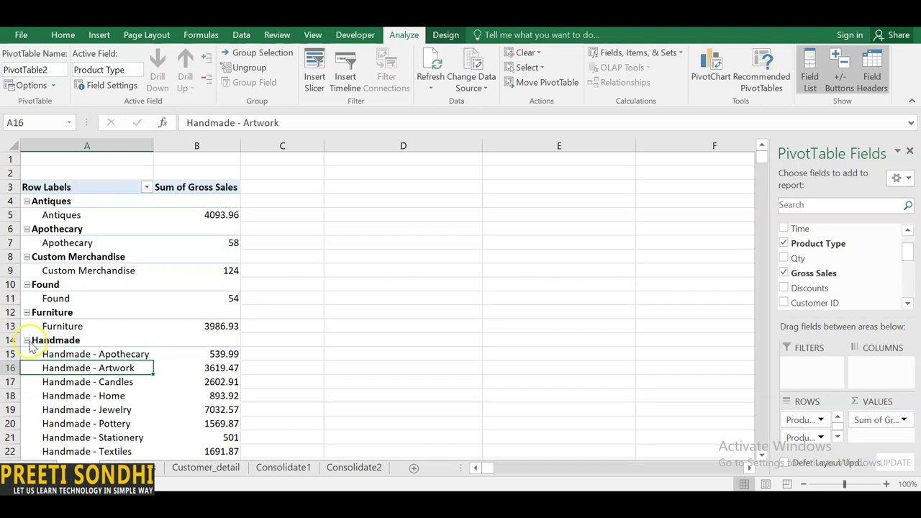
click(27, 341)
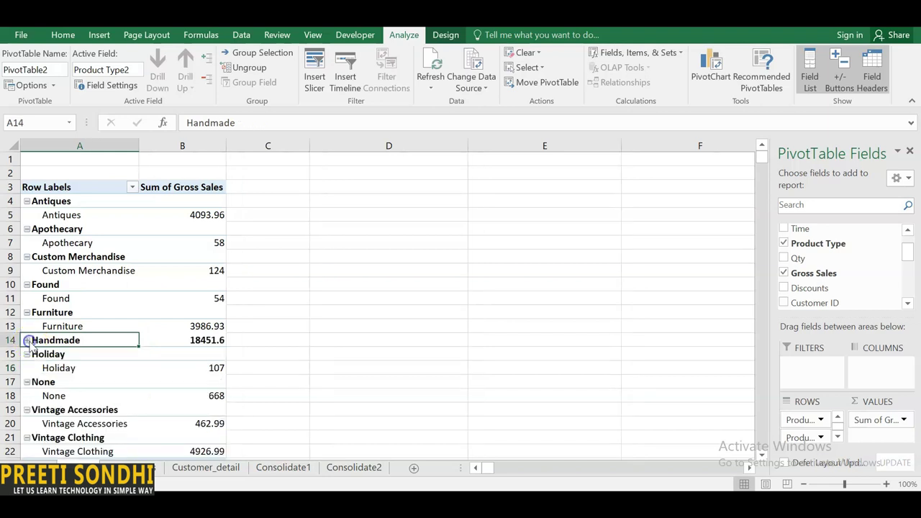
- Group the Vintage Accessories and Vintage Clothing product types in the row labels
click(56, 424)
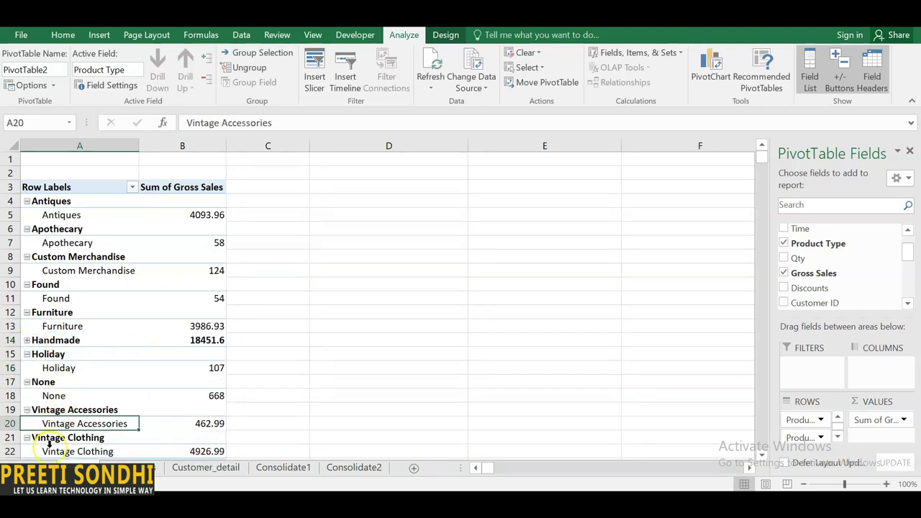
ctrl+click(47, 450)
right_click(47, 451)
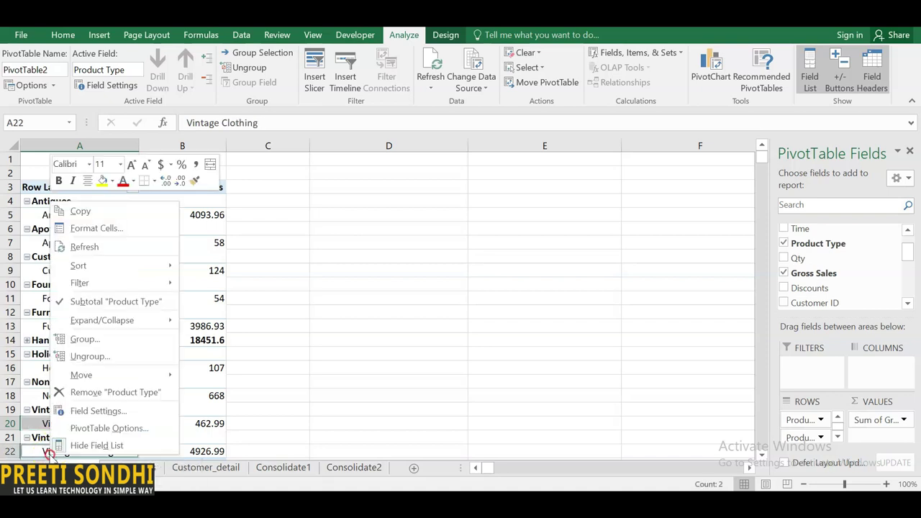
click(80, 340)
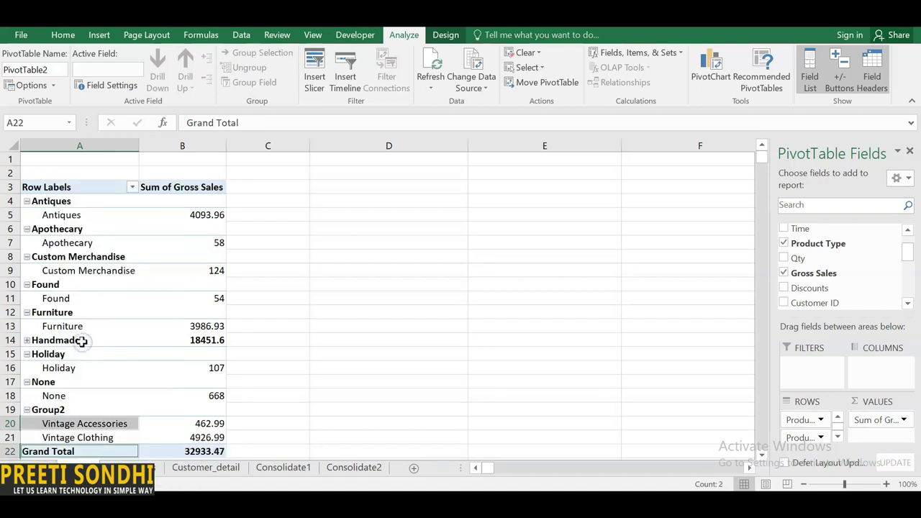
- Rename the new group of vintage product types as Vintage and collapse it
click(63, 409)
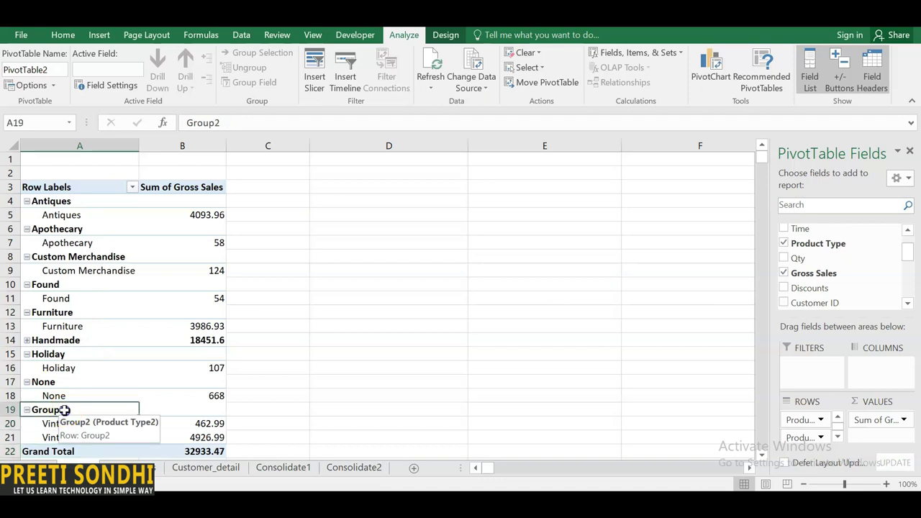
double_click(64, 410)
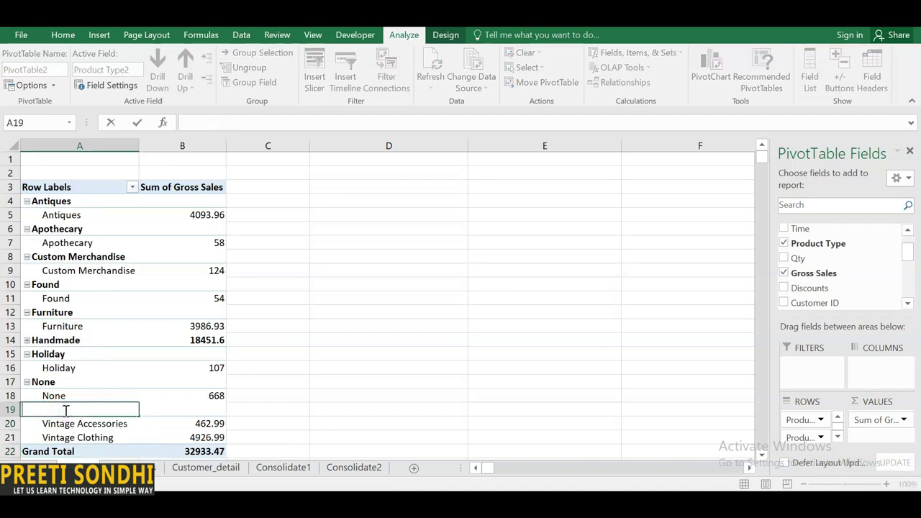
text(Vintage)
click(236, 380)
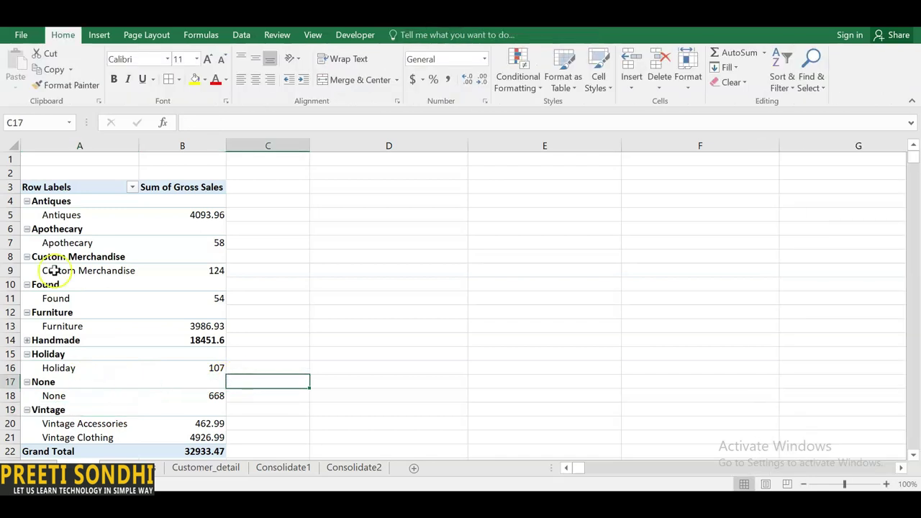
click(27, 411)
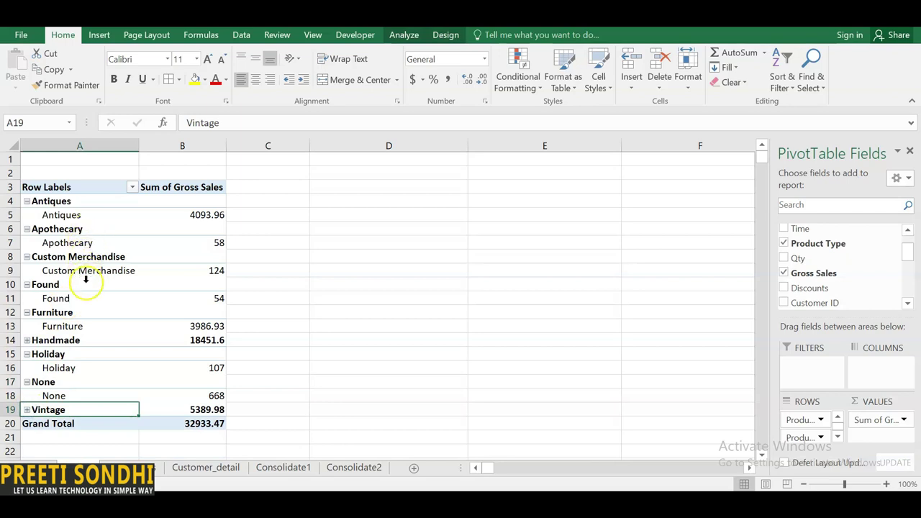
- Group the Apothecary, Custom Merchandise, Holiday and None product types in the row labels
ctrl+click(85, 242)
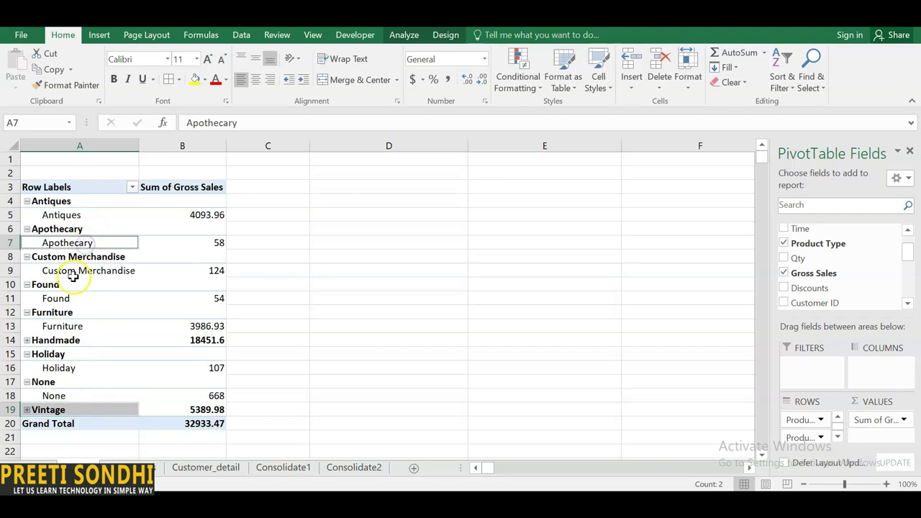
click(75, 272)
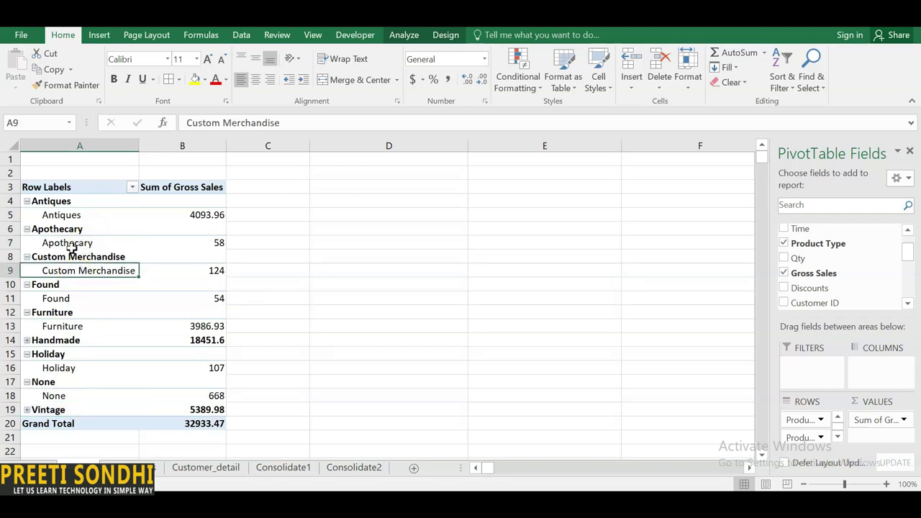
ctrl+click(72, 246)
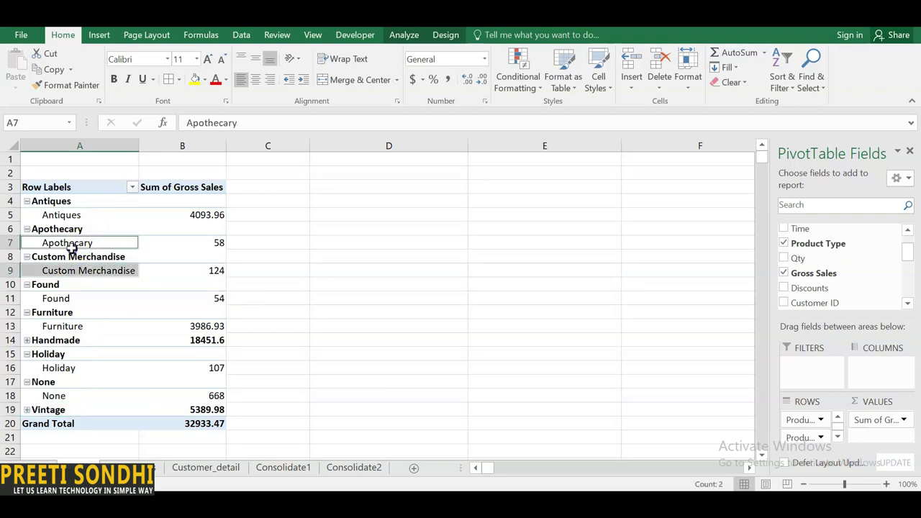
ctrl+click(63, 353)
ctrl+click(63, 366)
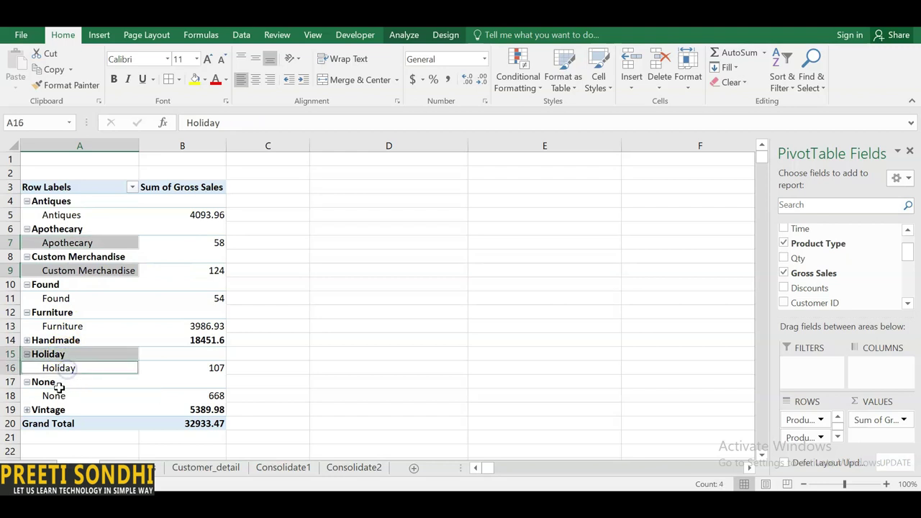
ctrl+click(56, 394)
right_click(57, 398)
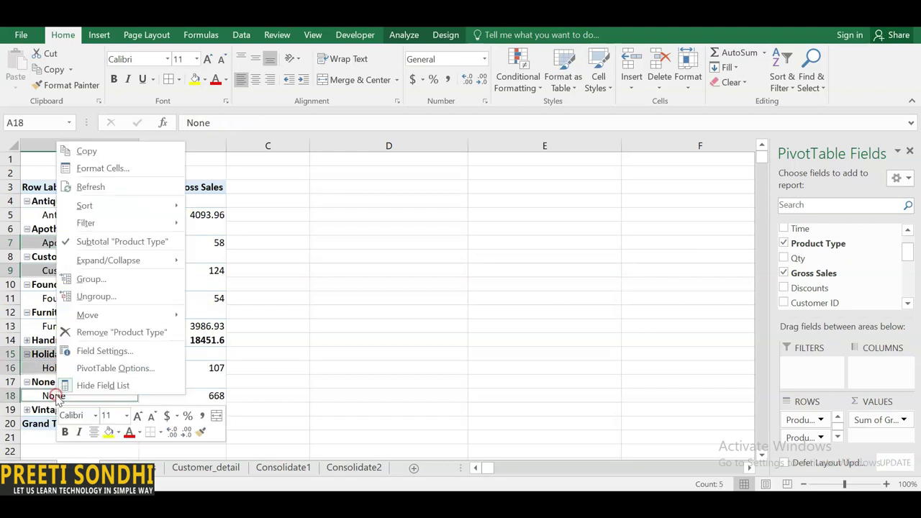
click(88, 279)
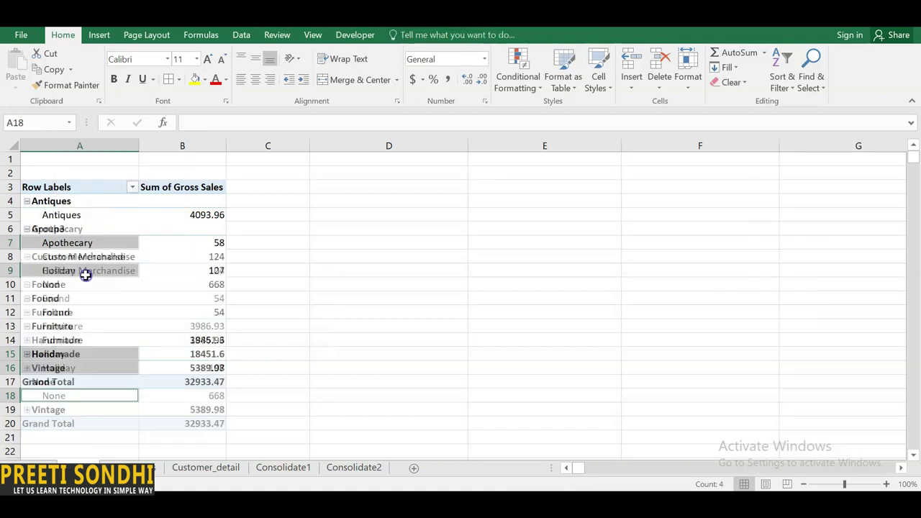
- Rename the group containing Apothecary, Custom Merchandise, Holiday and None as Others
click(54, 229)
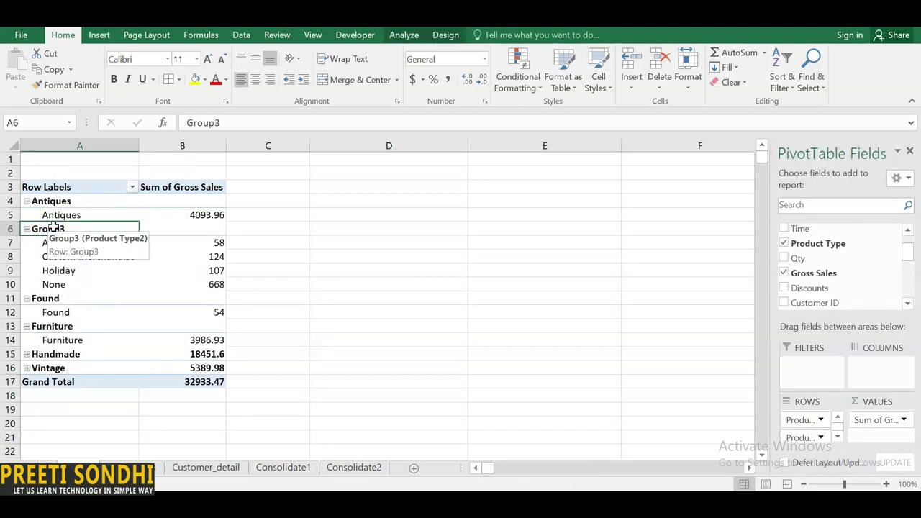
double_click(54, 229)
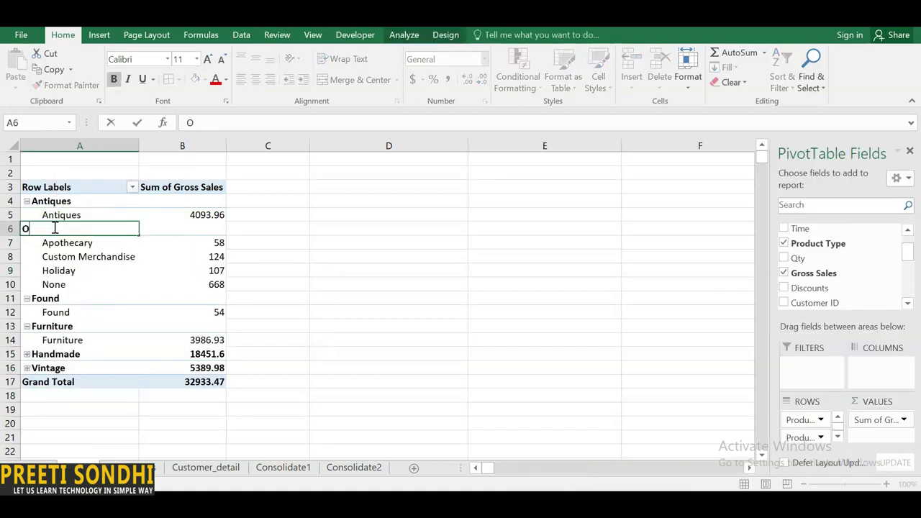
text(Others)
key(Return)
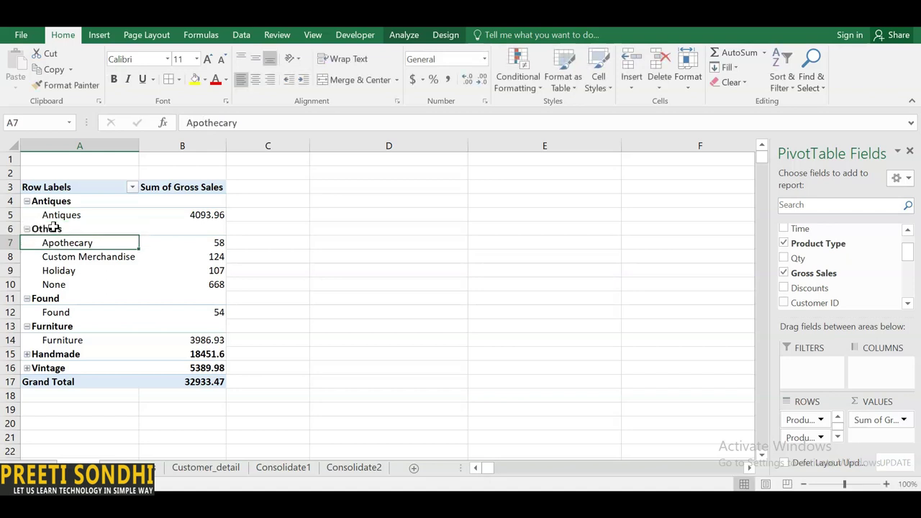
- Collapse the Others, Antiques, Found and Furniture groups in the row labels
click(26, 229)
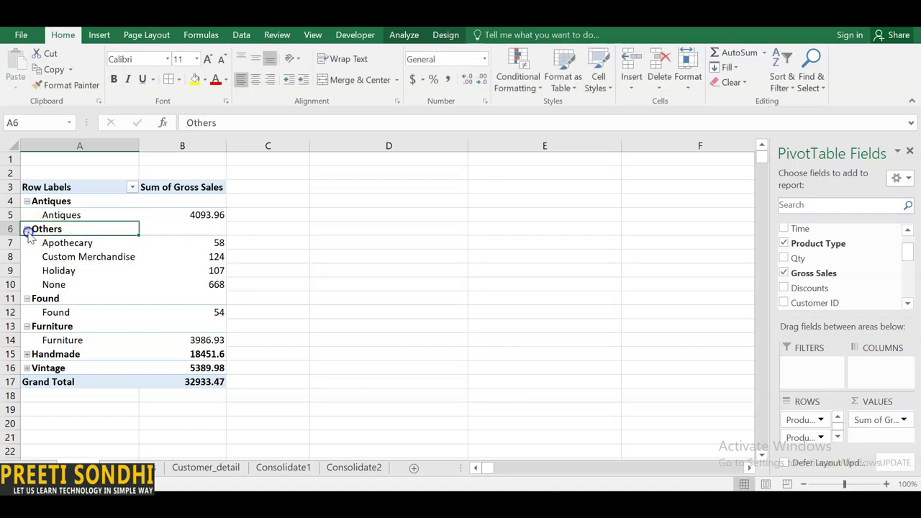
click(27, 200)
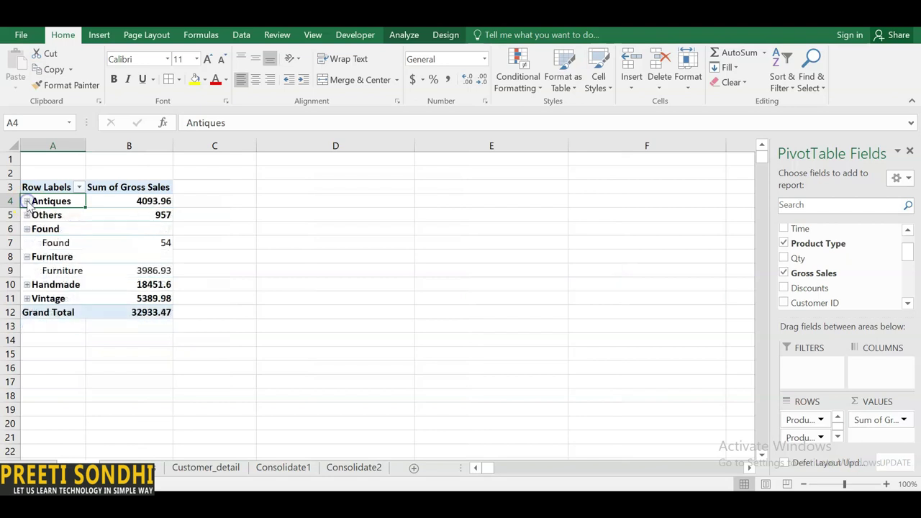
click(26, 229)
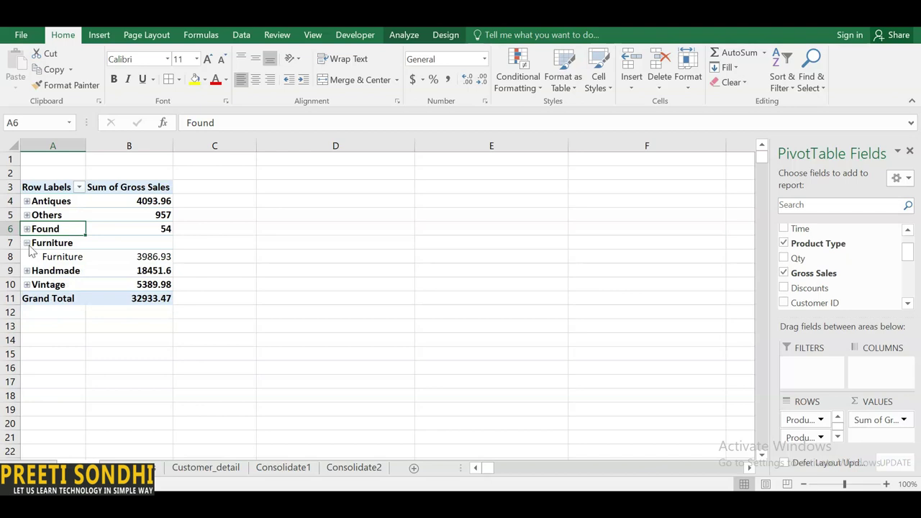
click(27, 242)
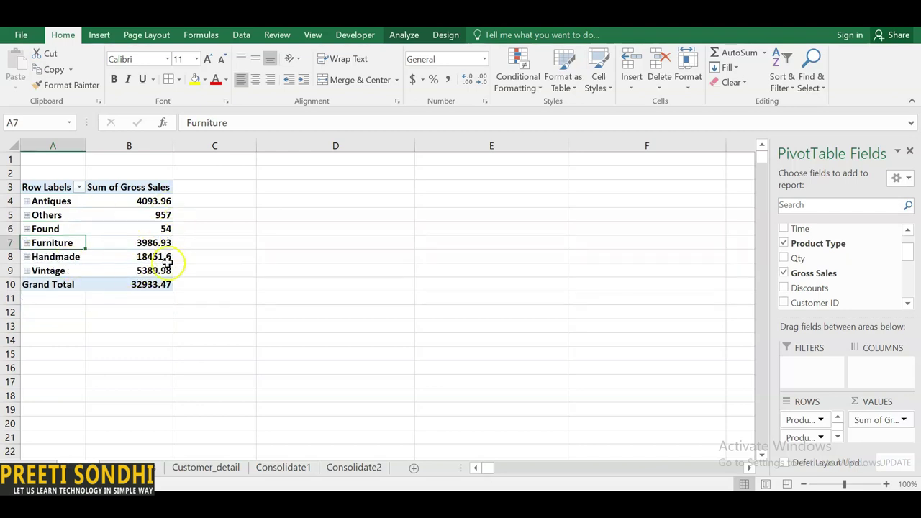
- Sort the product groups from A to Z and try filtering Furniture out of the row labels
click(79, 188)
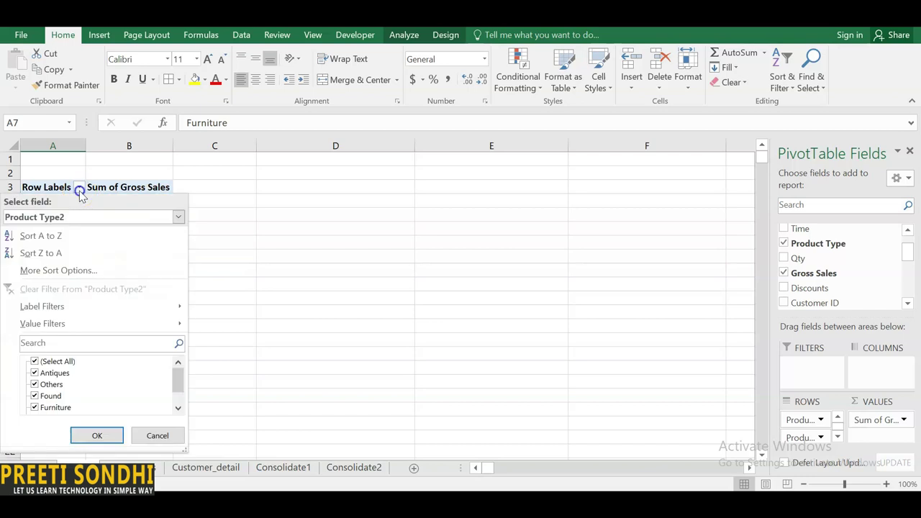
click(76, 238)
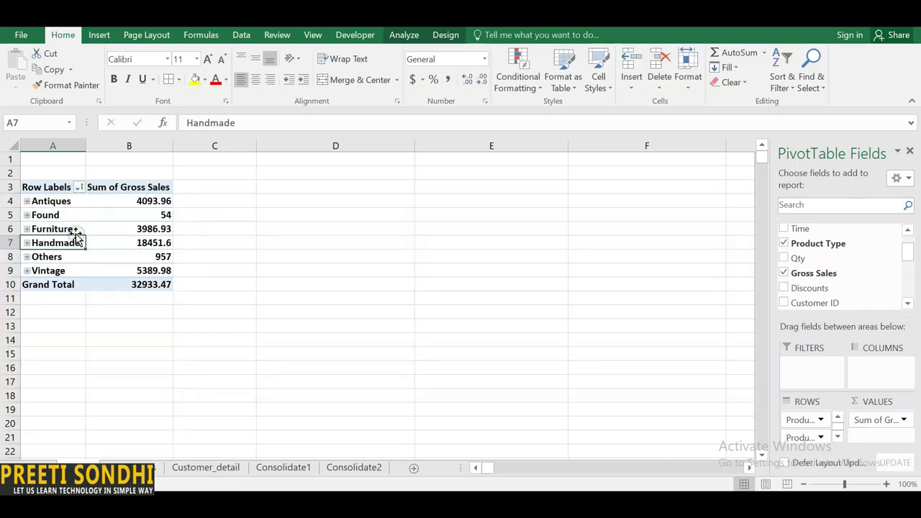
click(79, 188)
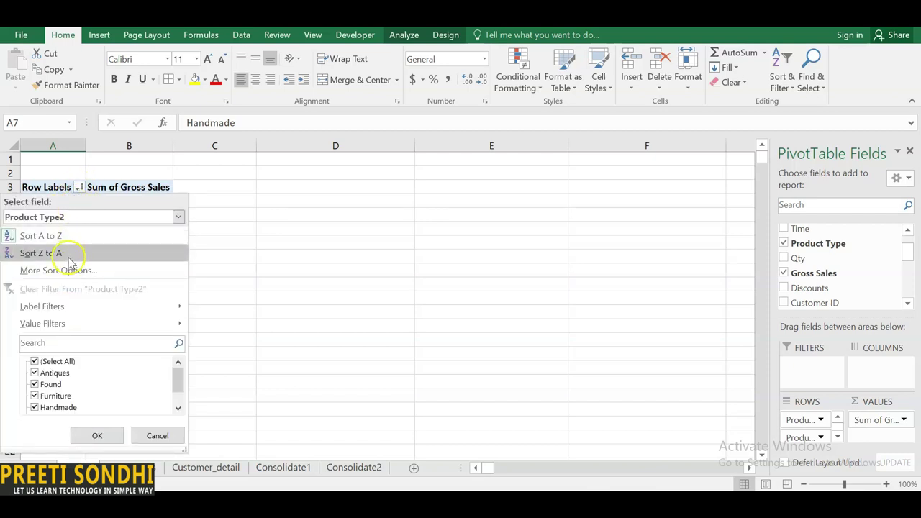
click(34, 396)
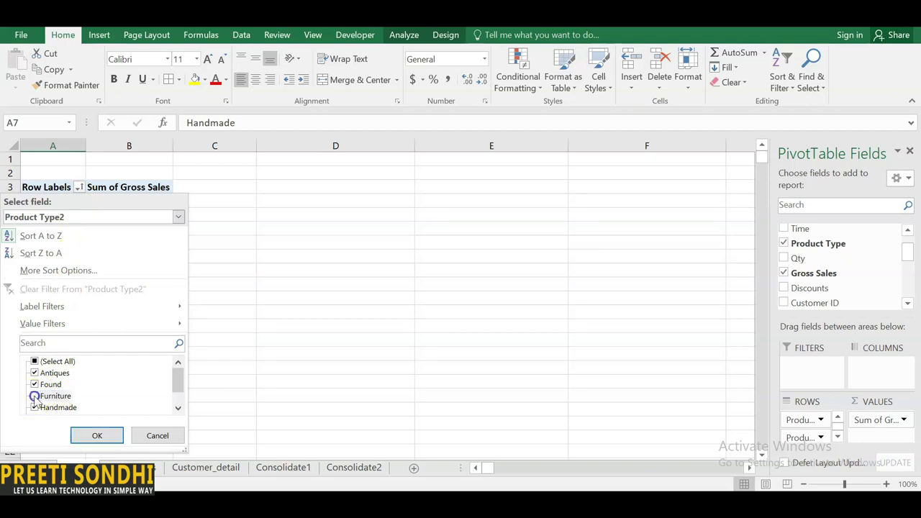
click(96, 436)
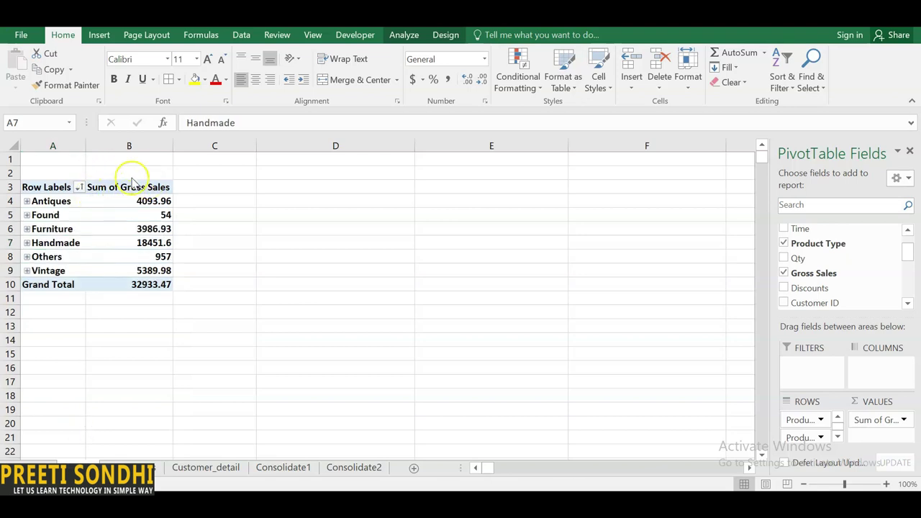
- Sort the product groups in ascending order by Sum of Gross Sales
click(78, 188)
click(78, 188)
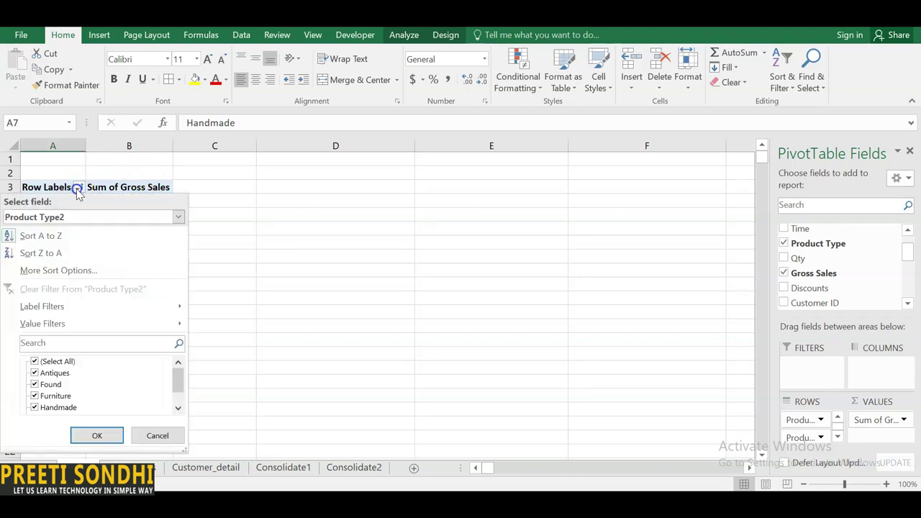
click(67, 270)
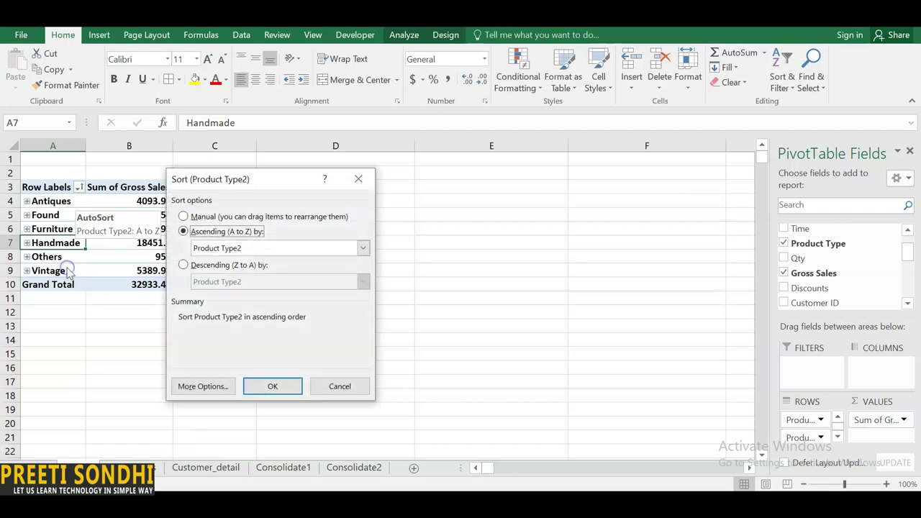
click(184, 217)
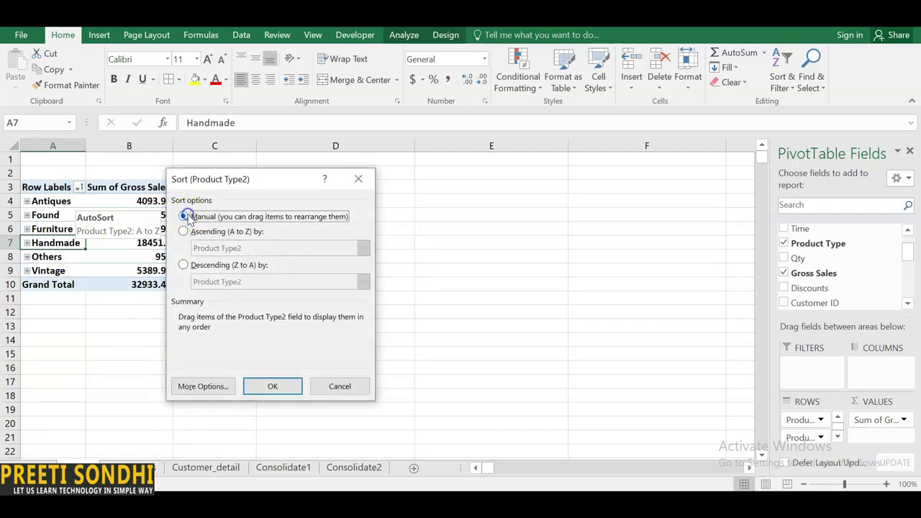
click(185, 231)
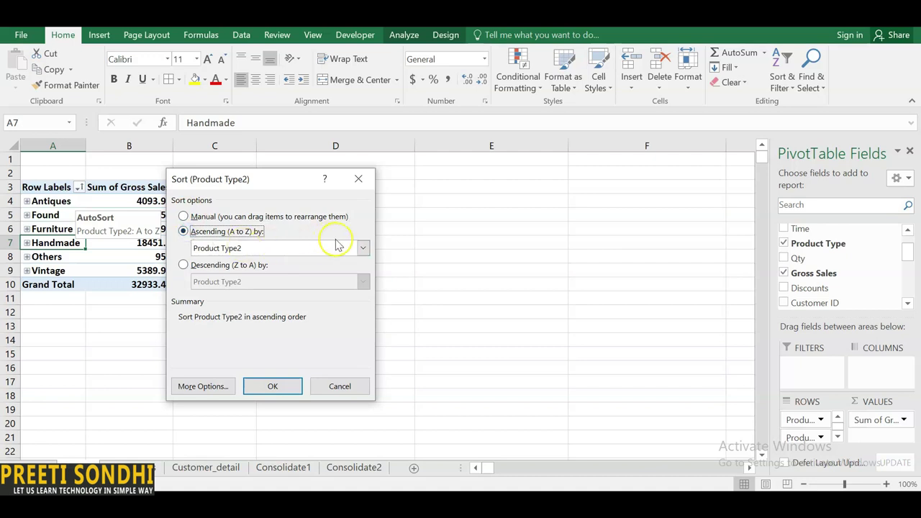
click(364, 247)
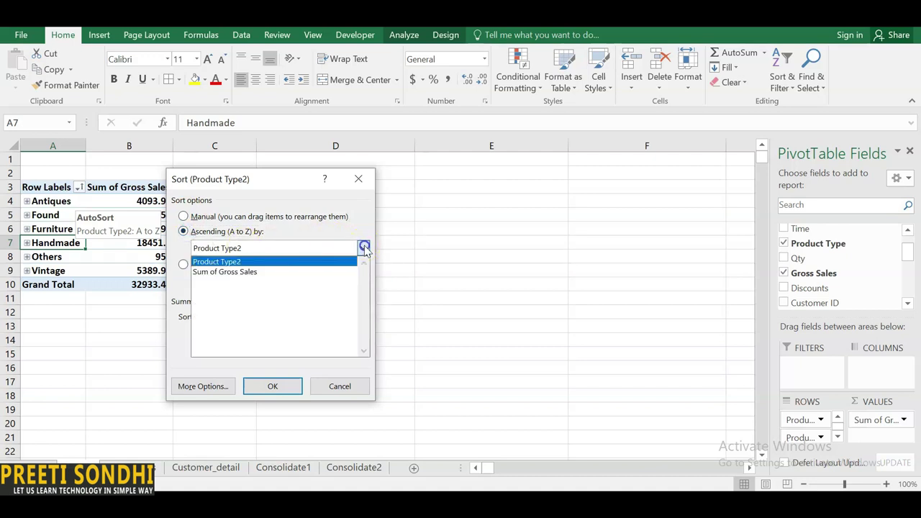
click(330, 272)
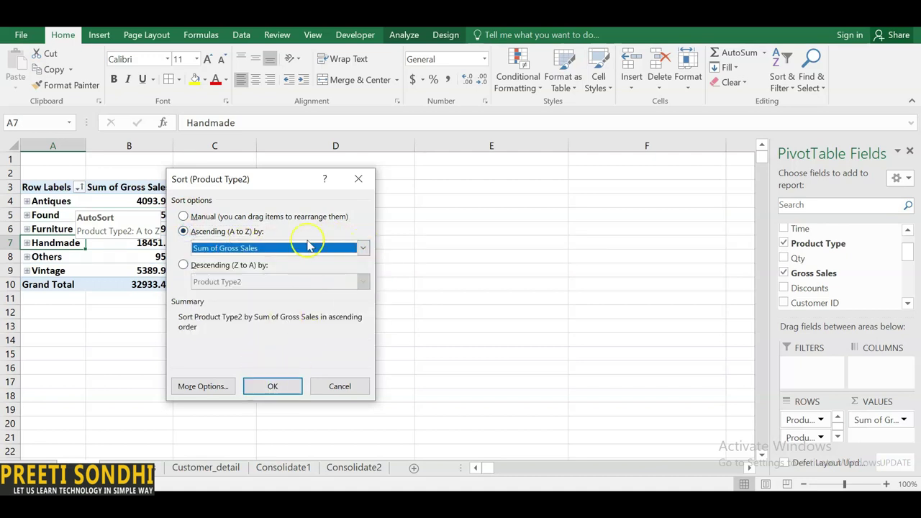
click(272, 386)
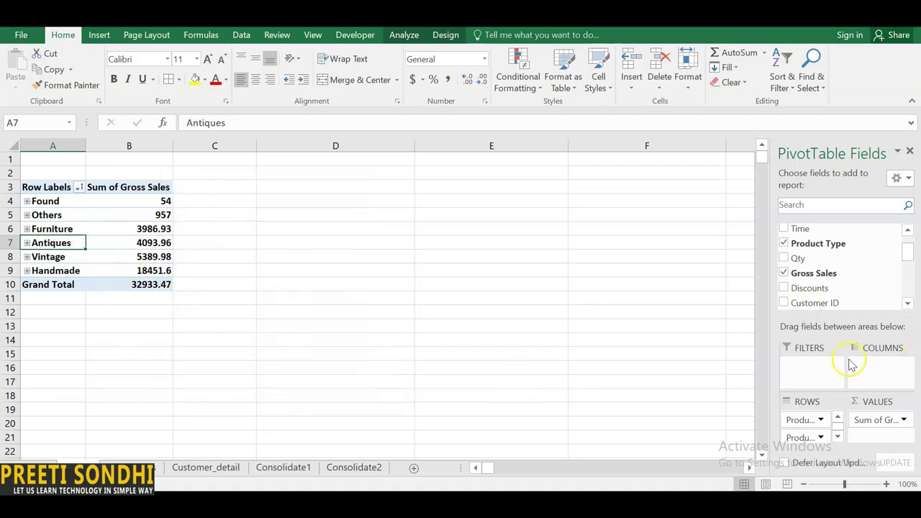
- Add State as a report filter, allow multiple items, and limit it to FL and GA
drag(907, 261, 905, 288)
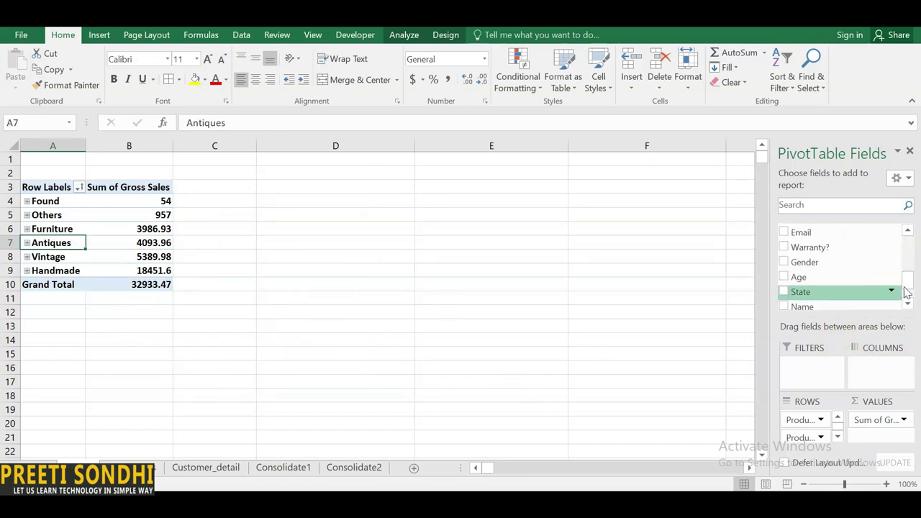
drag(812, 292, 811, 370)
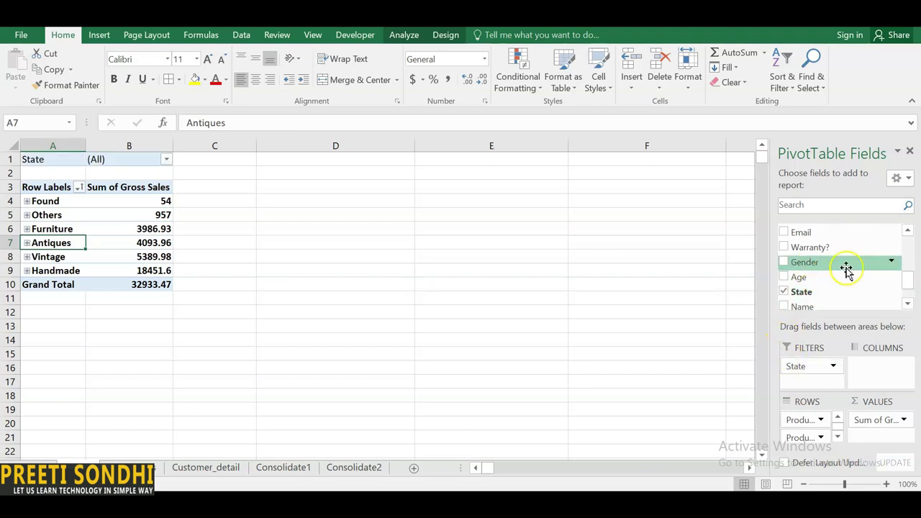
click(206, 159)
click(167, 160)
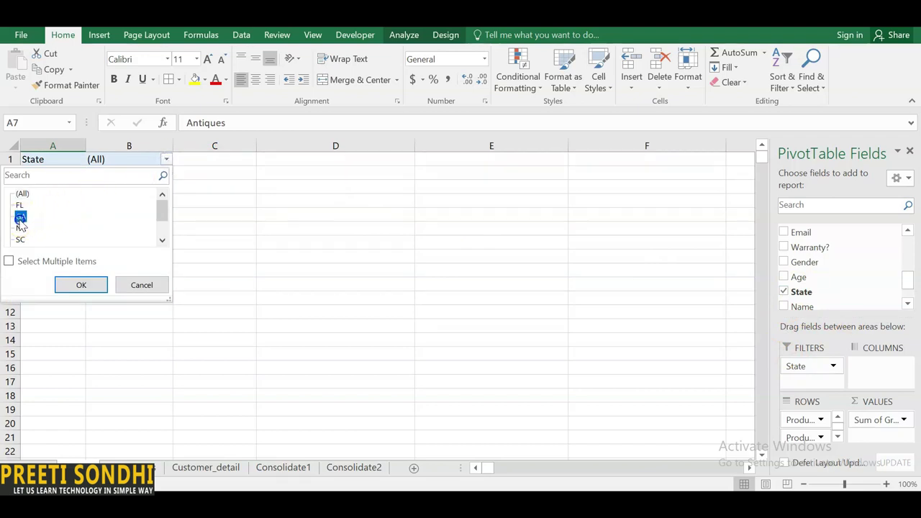
click(9, 262)
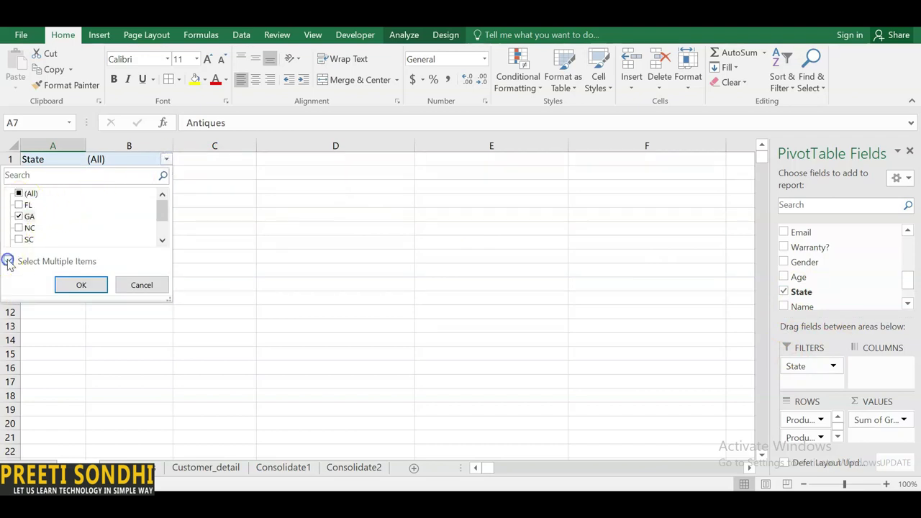
click(98, 286)
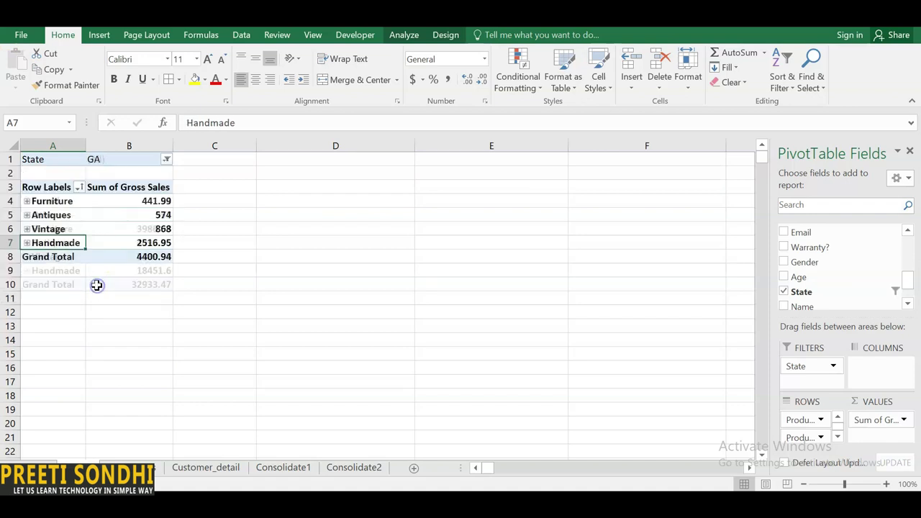
click(167, 159)
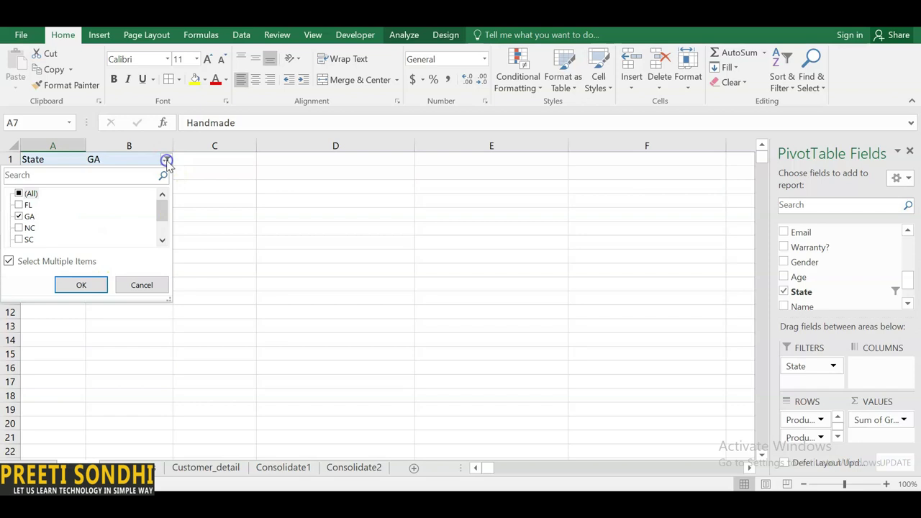
click(75, 282)
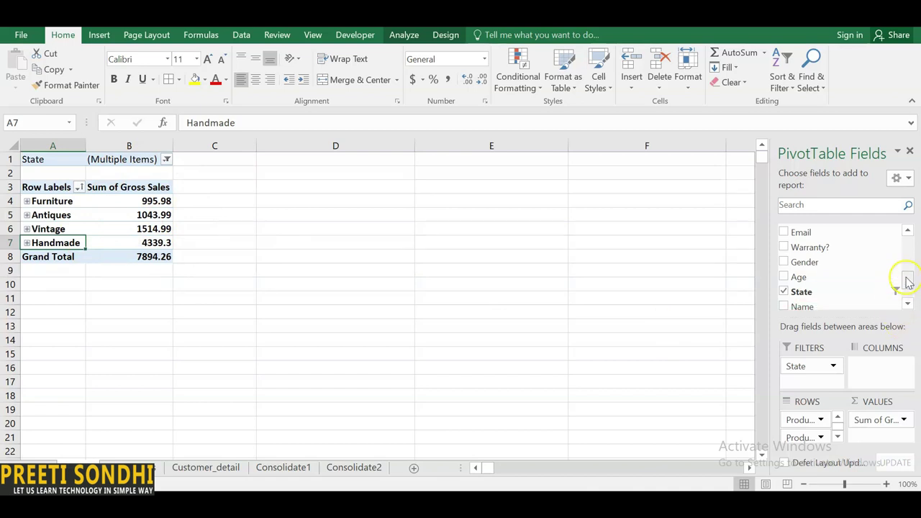
- Add Purchase Mode as a second report filter below State
mouse_move(907, 280)
mouse_down()
mouse_move(907, 268)
mouse_move(907, 286)
mouse_up()
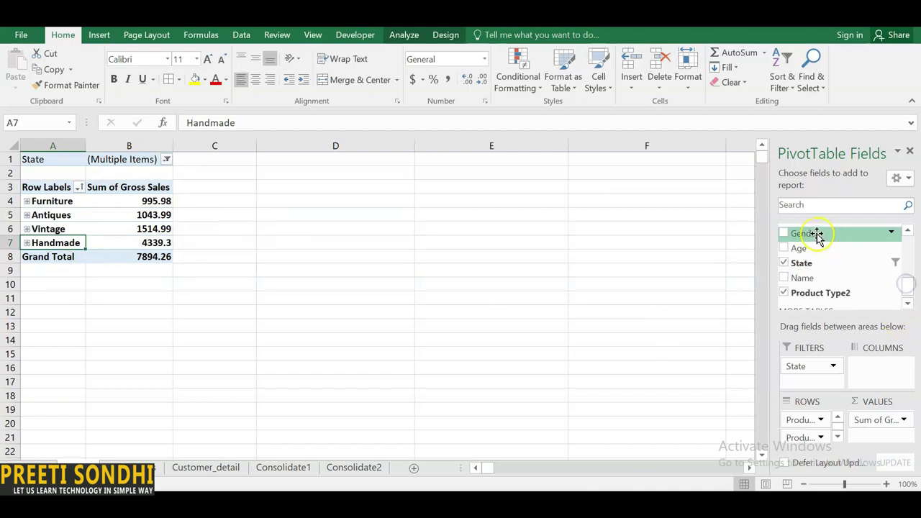
drag(907, 285, 907, 270)
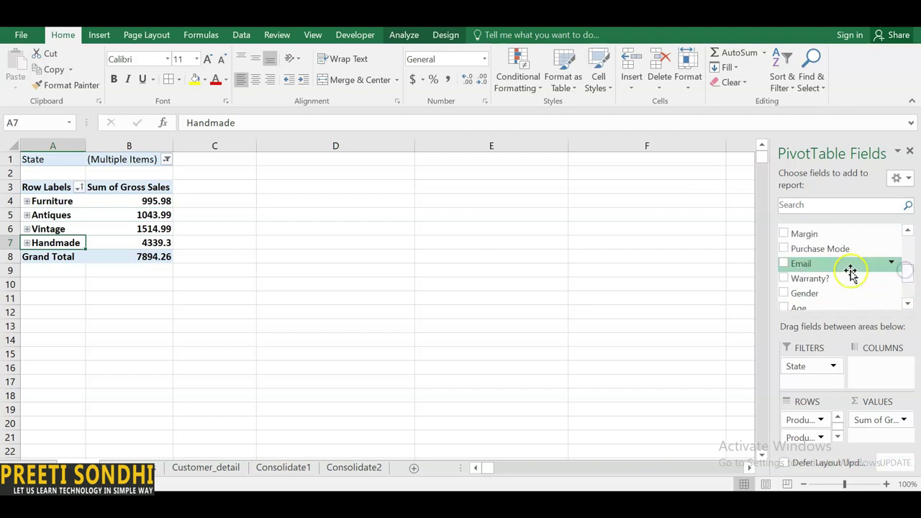
drag(801, 257, 809, 378)
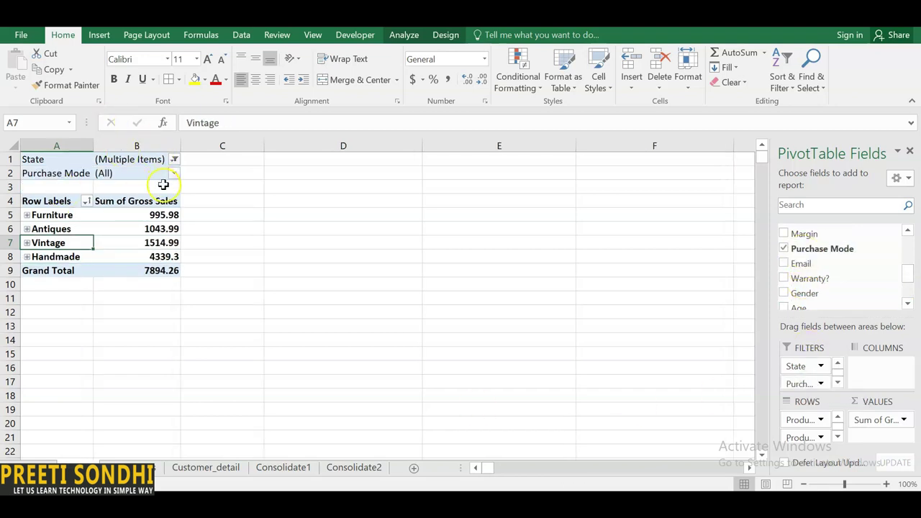
- Insert a Clustered Column PivotChart from the product groups and their Sum of Gross Sales
click(405, 35)
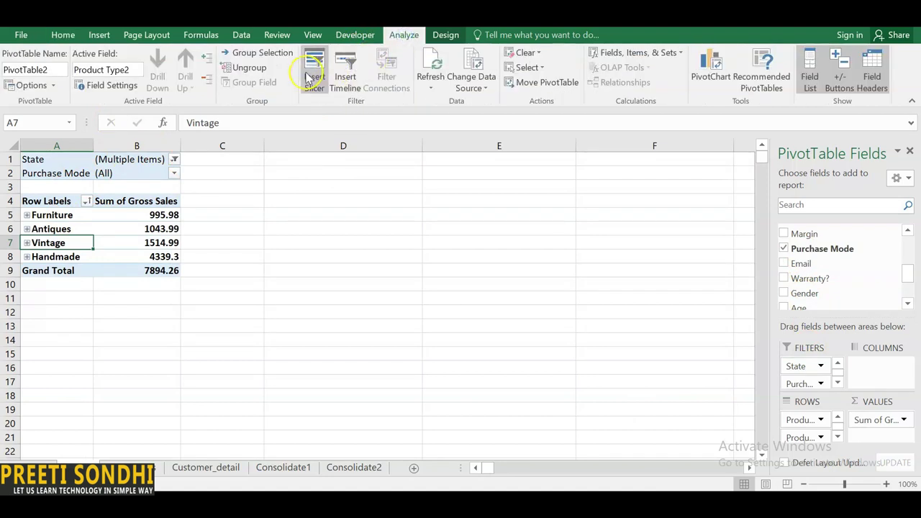
drag(51, 201, 154, 264)
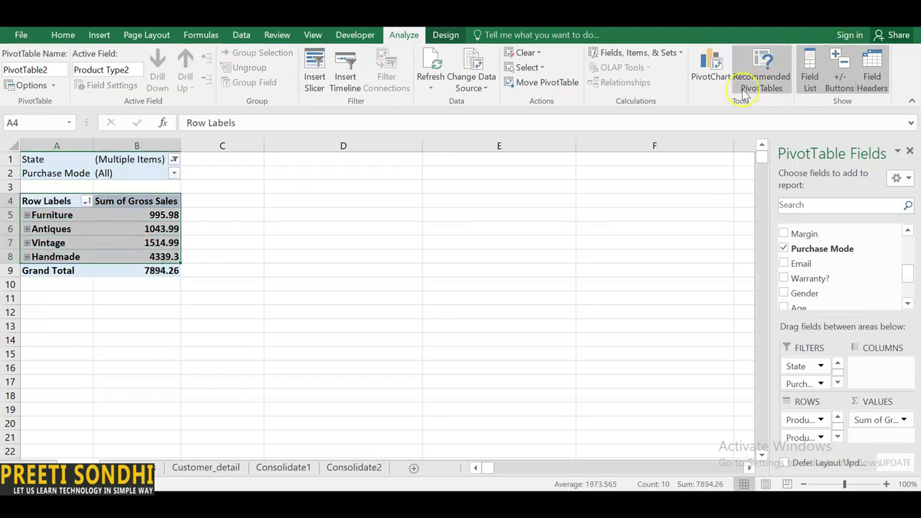
click(710, 79)
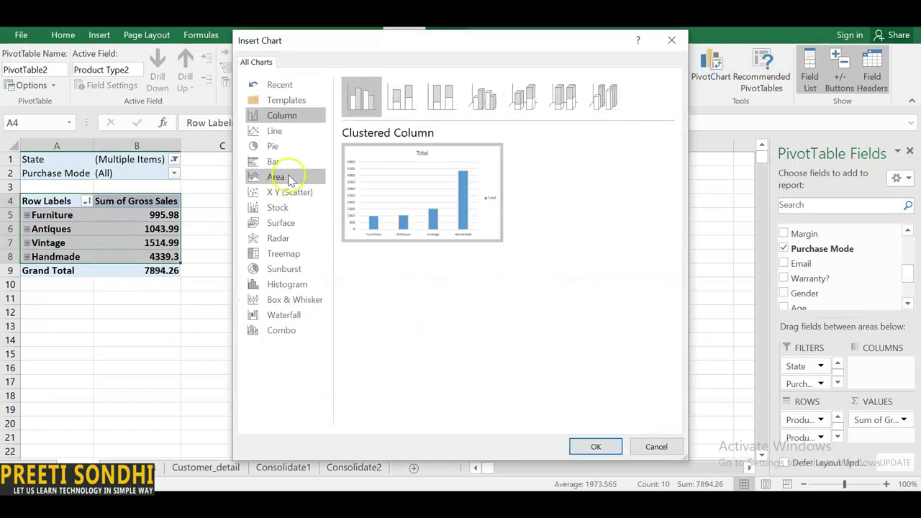
mouse_move(394, 175)
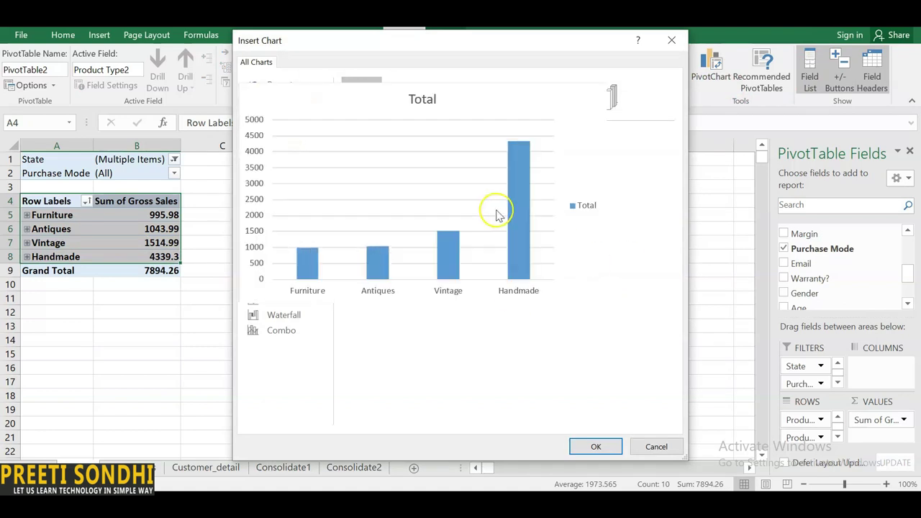
click(596, 447)
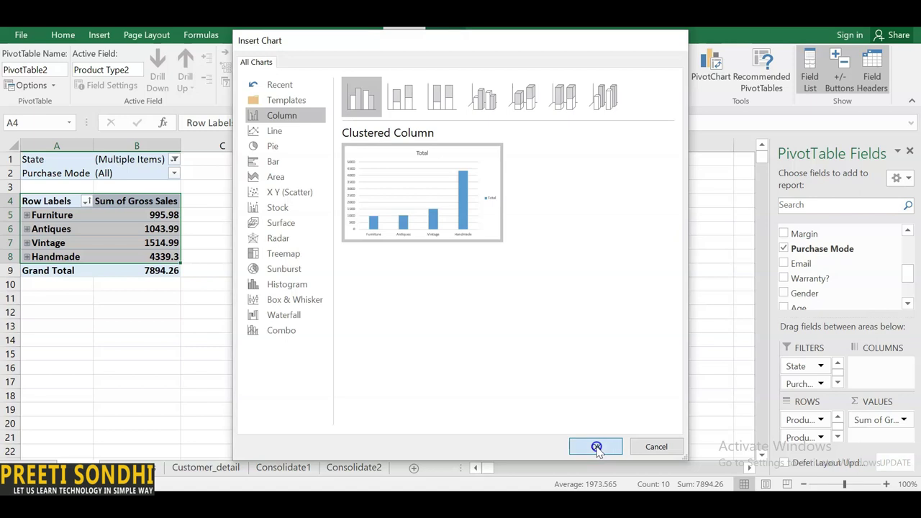
click(290, 406)
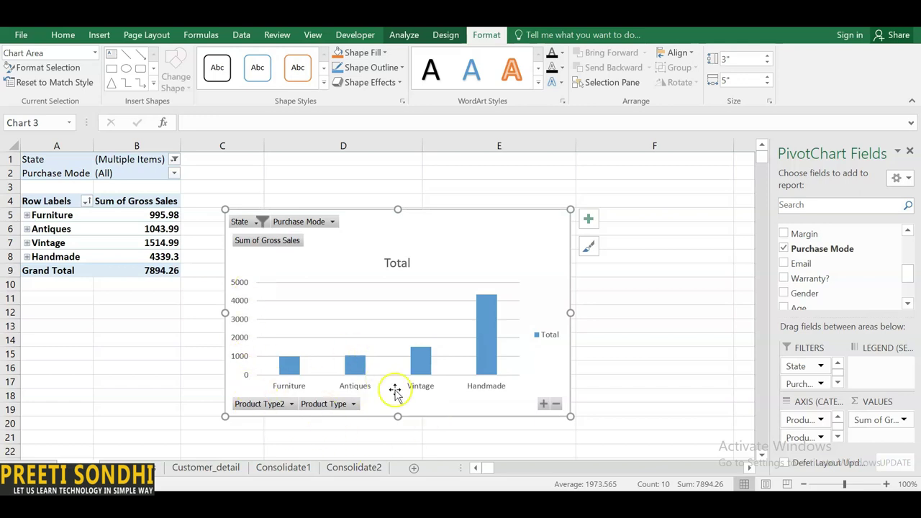
- Apply the chart style with the dark grey gradient background and blue columns to the PivotChart
click(590, 247)
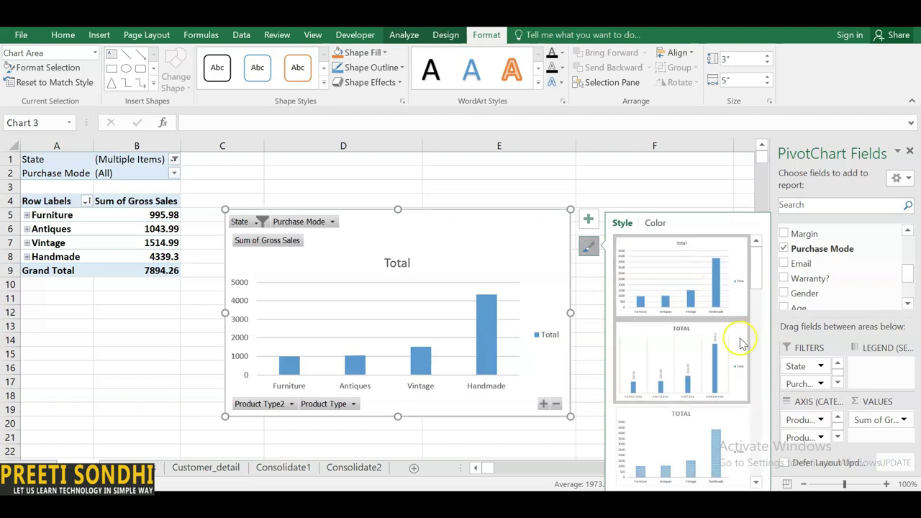
drag(758, 276, 759, 376)
click(676, 365)
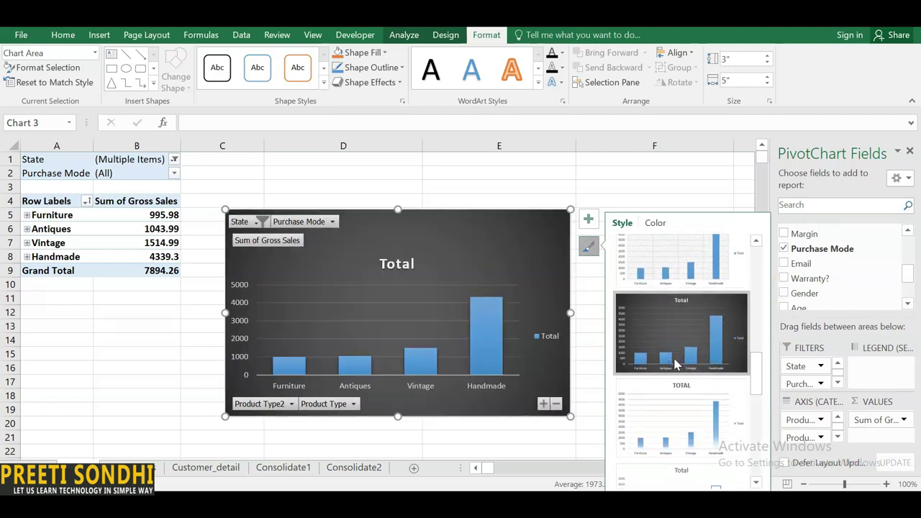
- Remove the chart title, gridlines and legend from the PivotChart and add data labels
click(589, 220)
click(620, 263)
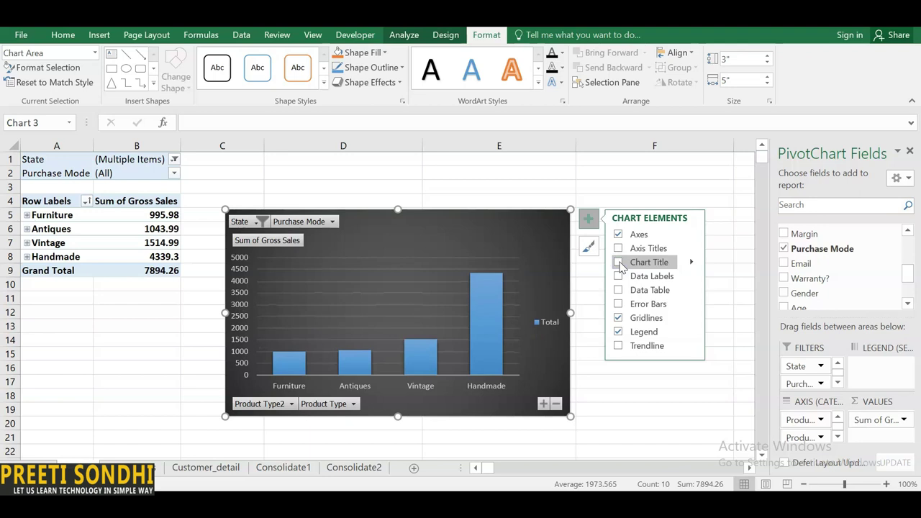
click(619, 319)
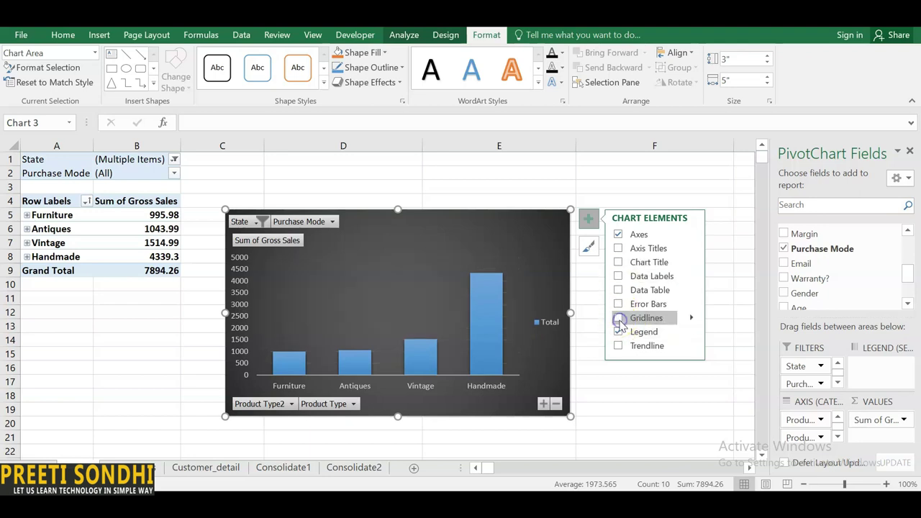
click(619, 333)
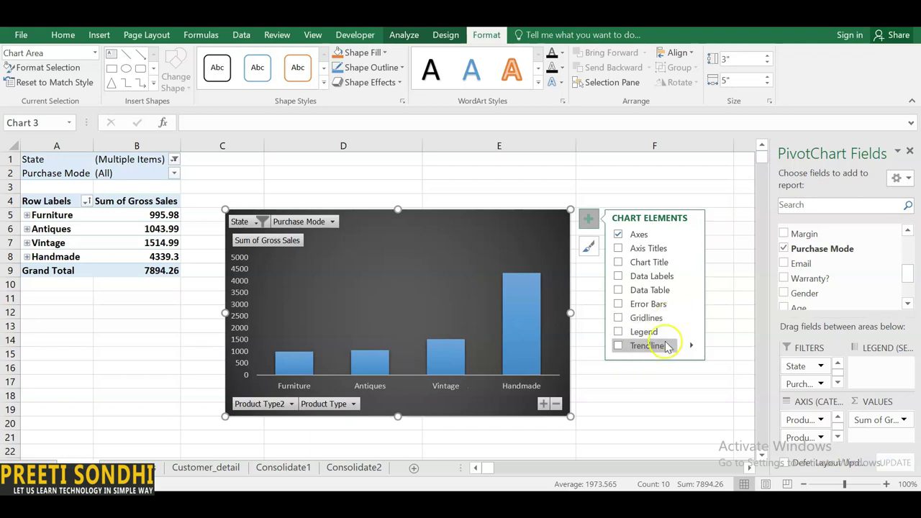
click(660, 248)
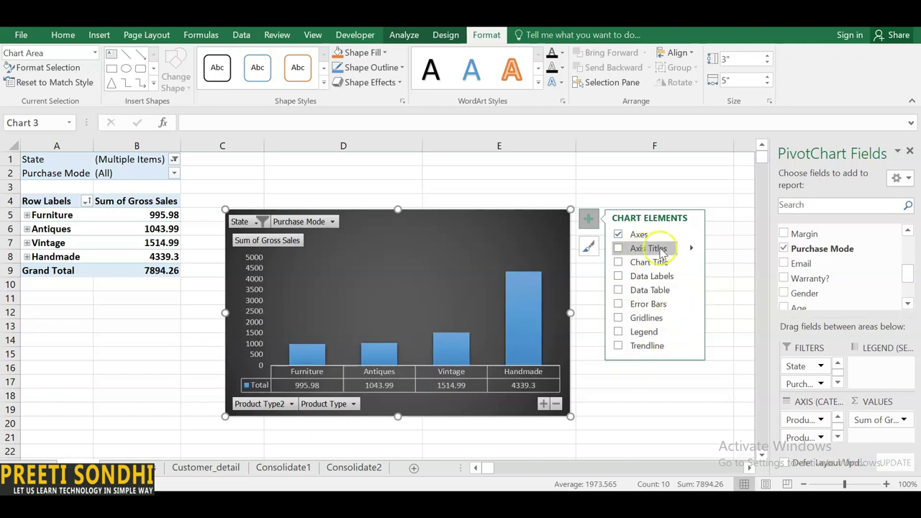
click(619, 279)
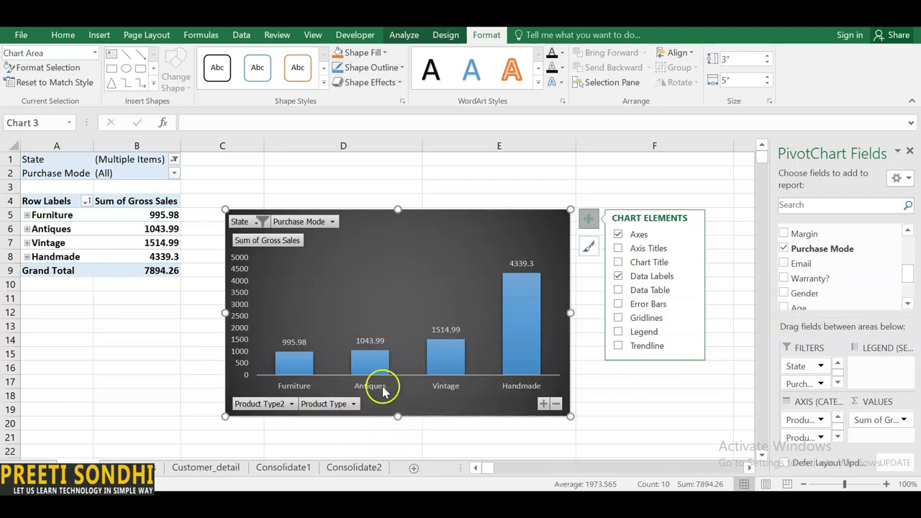
- Move the PivotChart up to row 1, starting near the end of column D
click(310, 186)
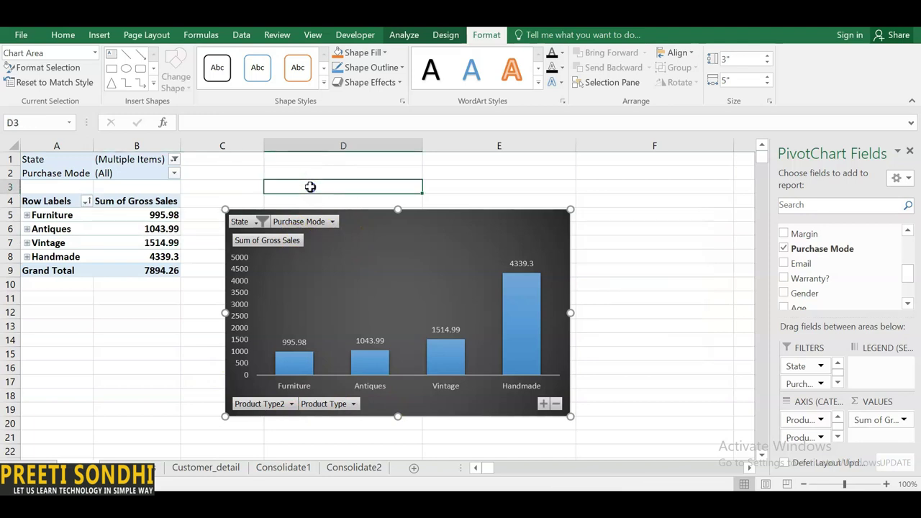
click(377, 235)
drag(377, 235, 548, 185)
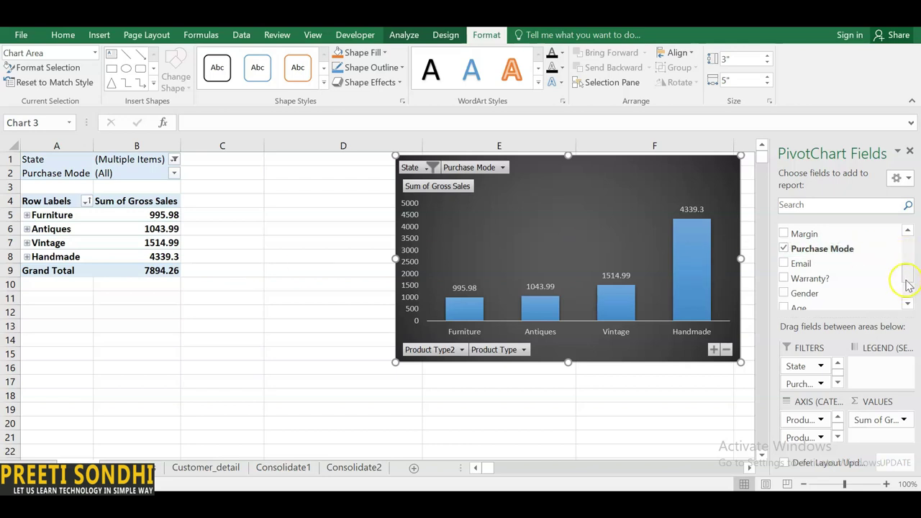
- Change the Gross Sales value field to summarize by Average
drag(908, 280, 905, 302)
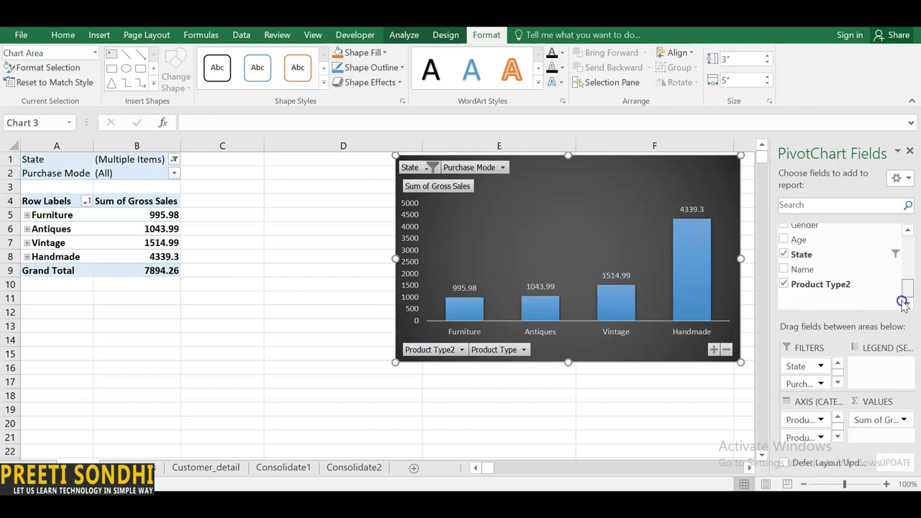
click(905, 420)
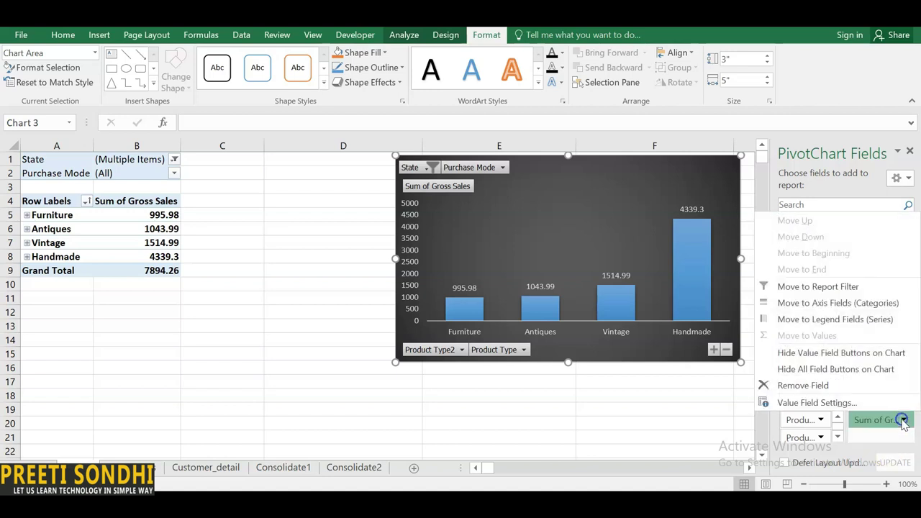
click(791, 403)
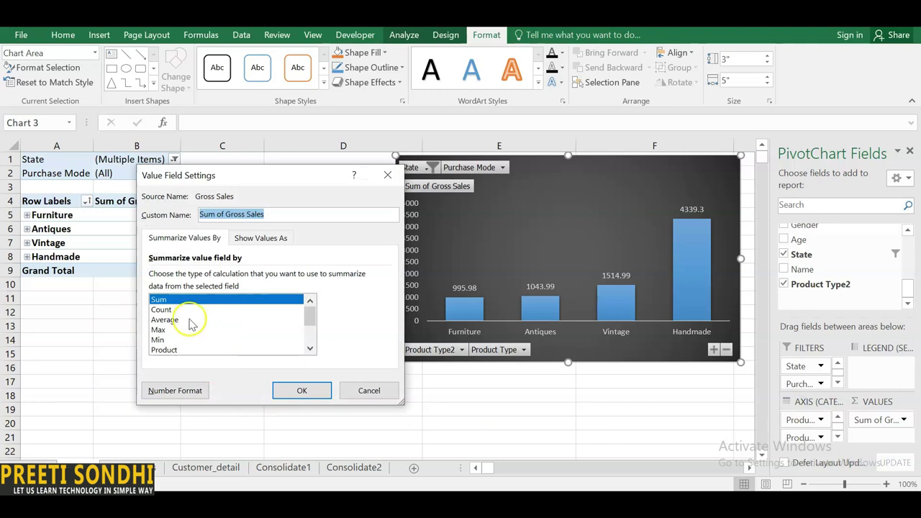
click(190, 320)
click(301, 392)
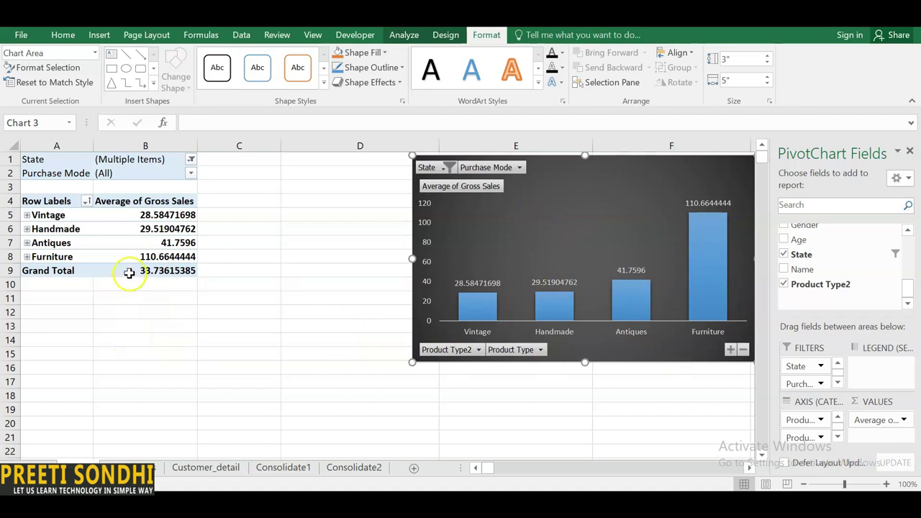
- Insert a slicer for State and place it beside the PivotChart over columns C and D
click(404, 34)
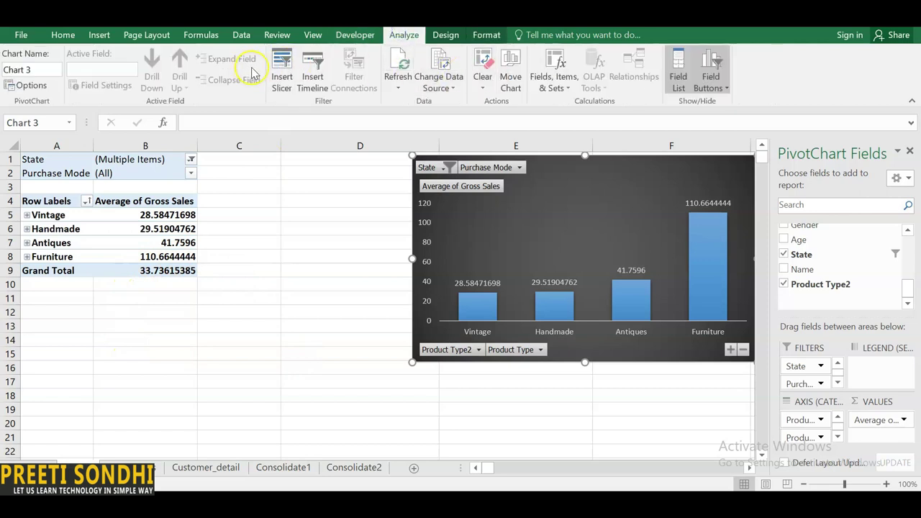
click(281, 69)
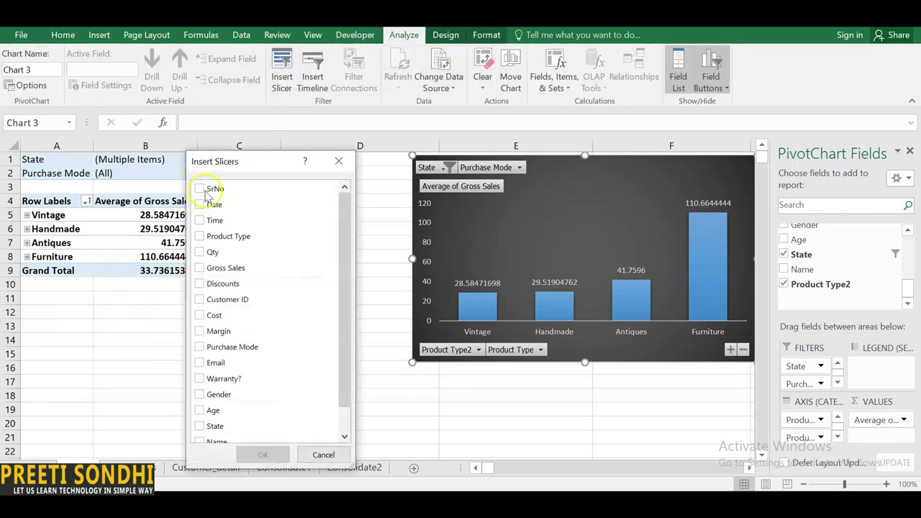
click(200, 428)
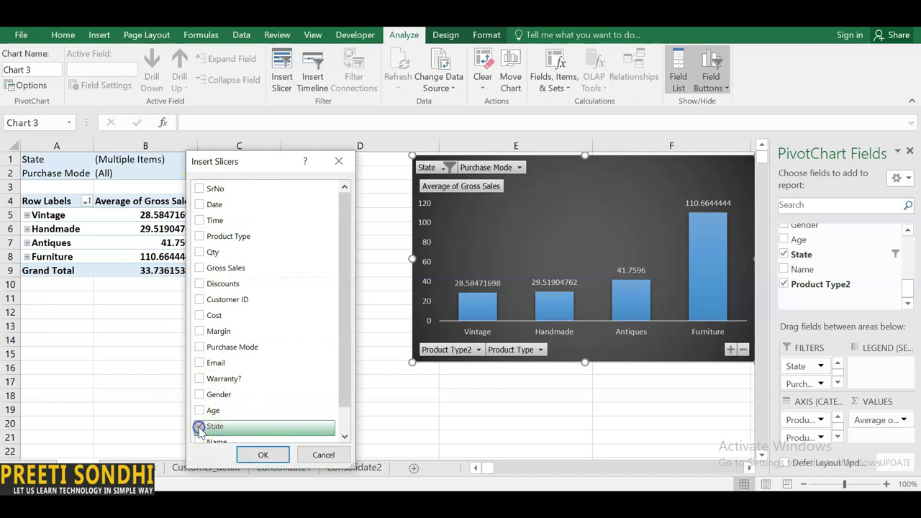
click(251, 453)
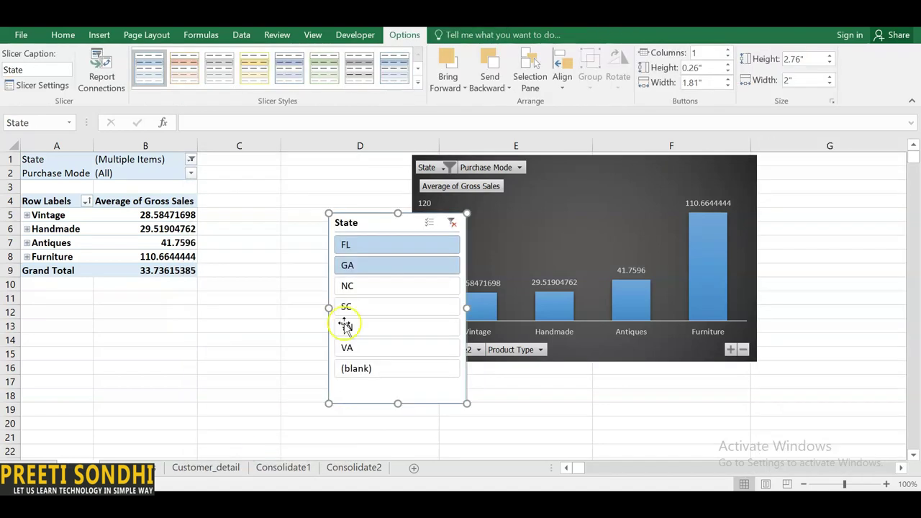
drag(371, 223, 315, 176)
- Enable multi-select in the State slicer and add NC and SC to the selected states
click(374, 177)
click(320, 239)
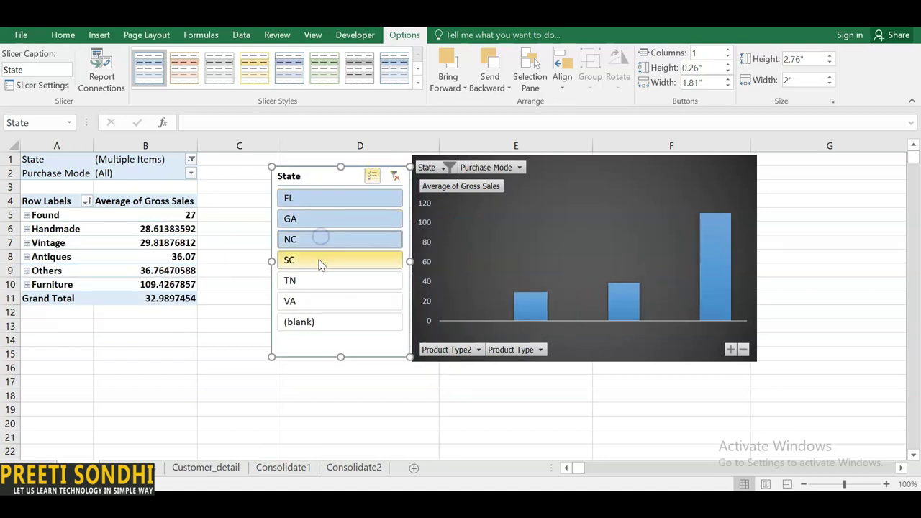
click(321, 262)
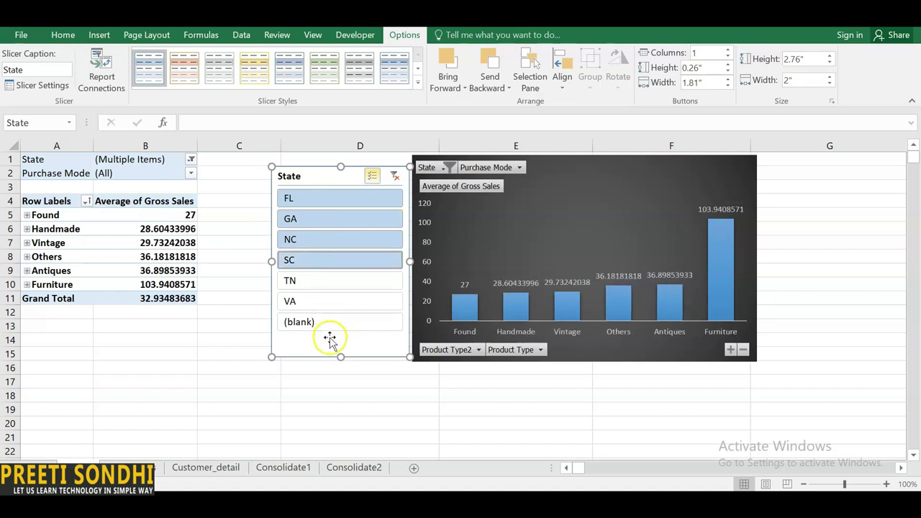
- Toggle VA on and GA off in the State slicer, and filter to NC alone with multi-select disabled
click(327, 303)
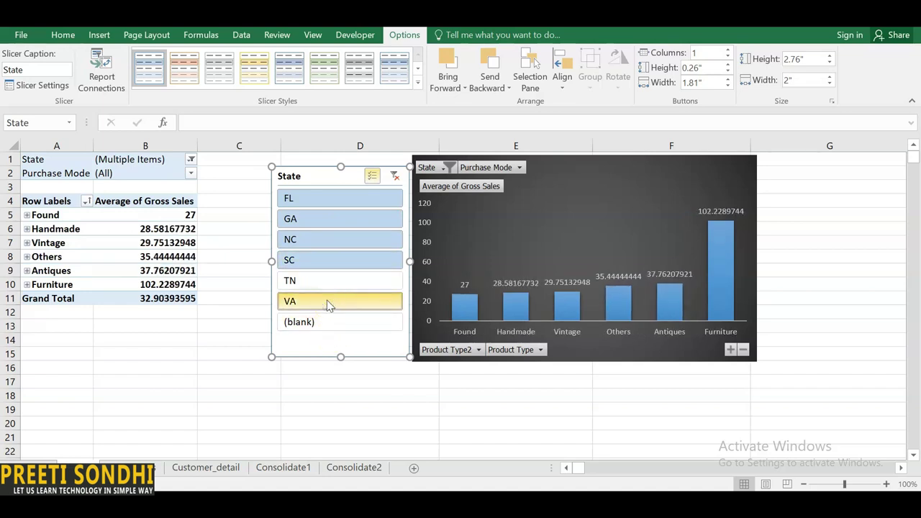
click(703, 348)
click(357, 220)
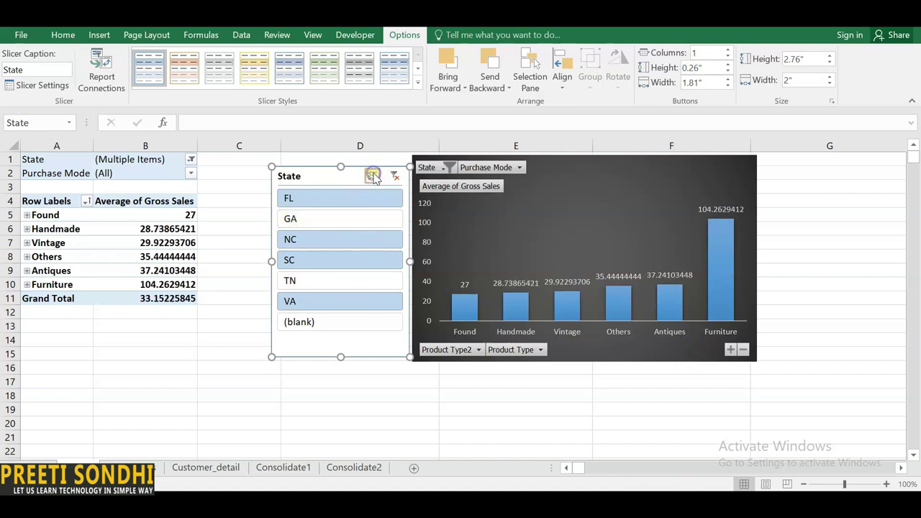
click(334, 239)
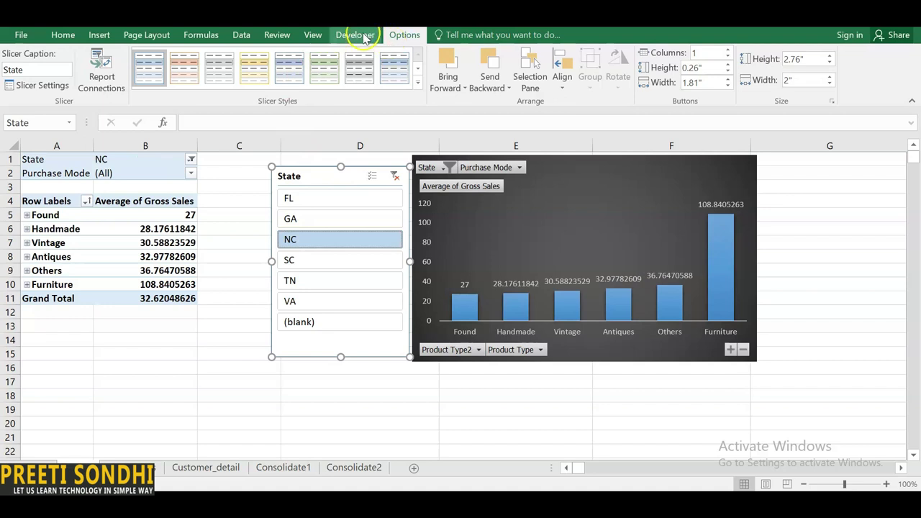
click(210, 411)
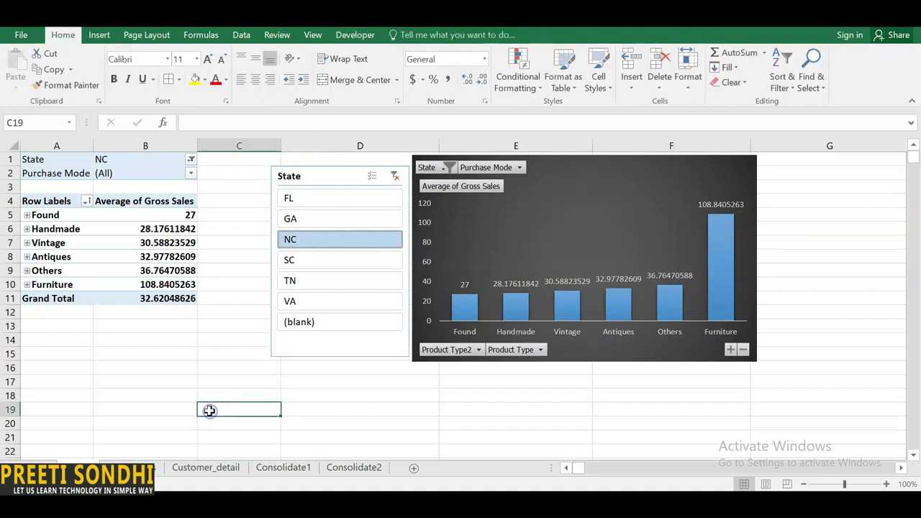
- Insert a Date timeline for the PivotTable and place it just below the PivotChart
click(156, 257)
click(404, 35)
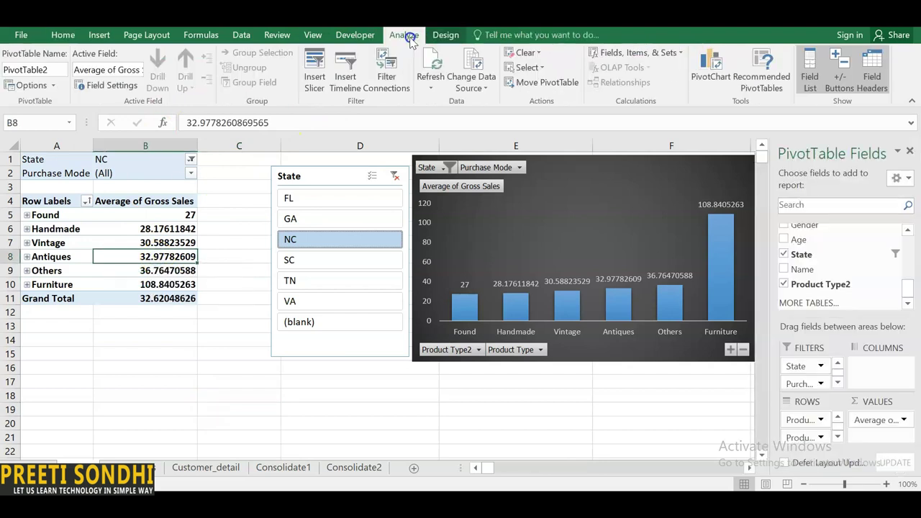
click(346, 79)
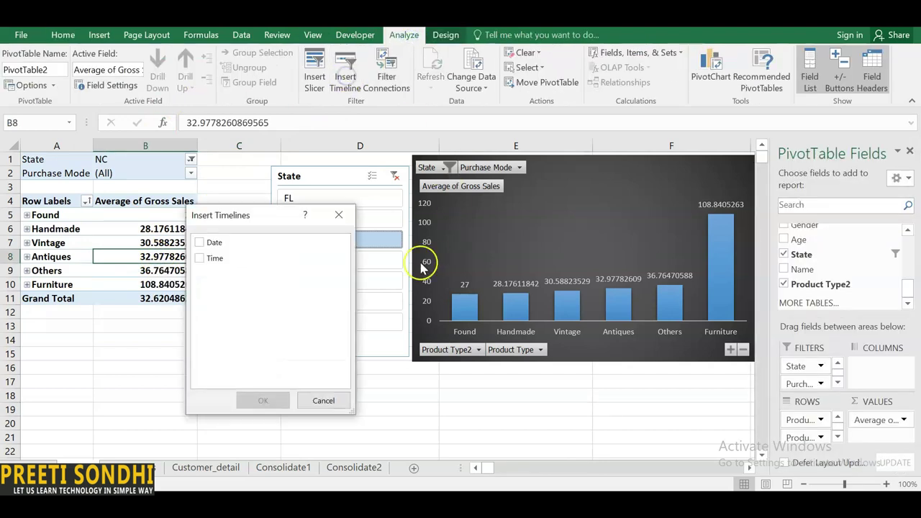
click(199, 243)
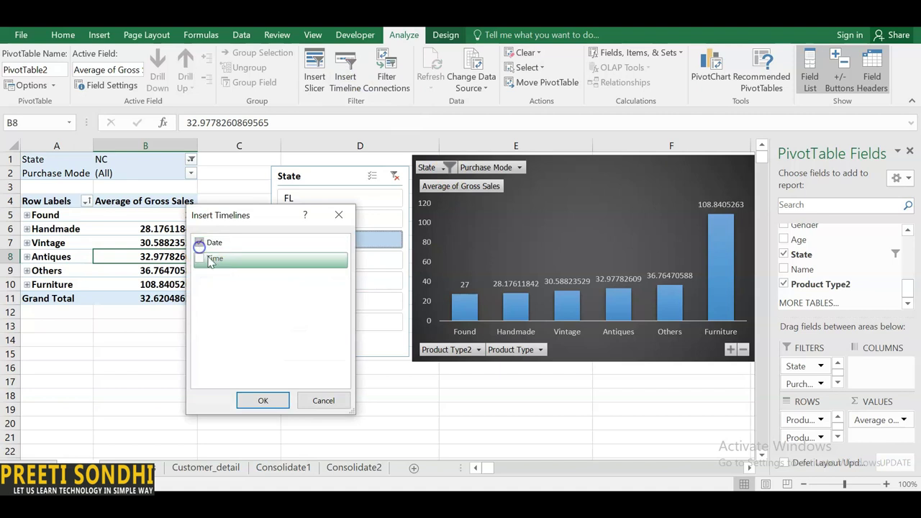
click(263, 401)
click(374, 270)
drag(373, 270, 432, 370)
- Filter the Date timeline to May - Oct 2017 and move it below the State slicer, spanning columns B to D
click(343, 456)
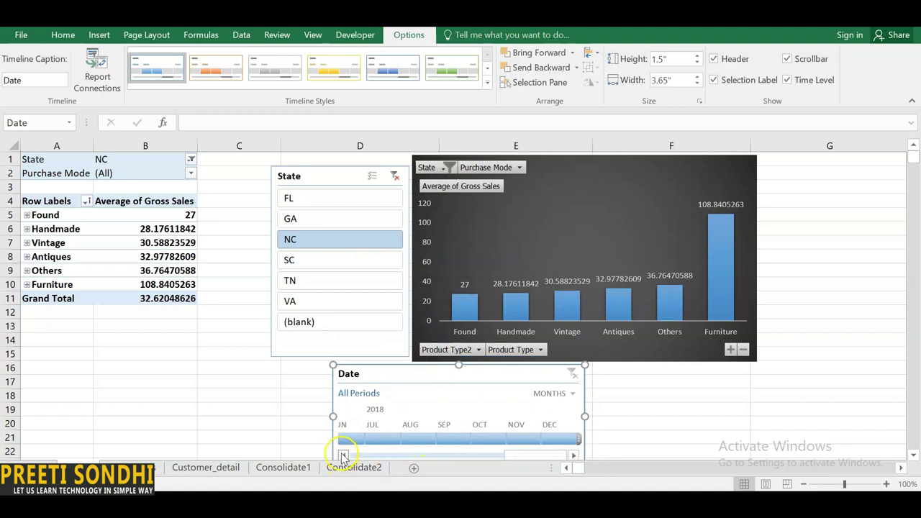
drag(346, 456, 529, 456)
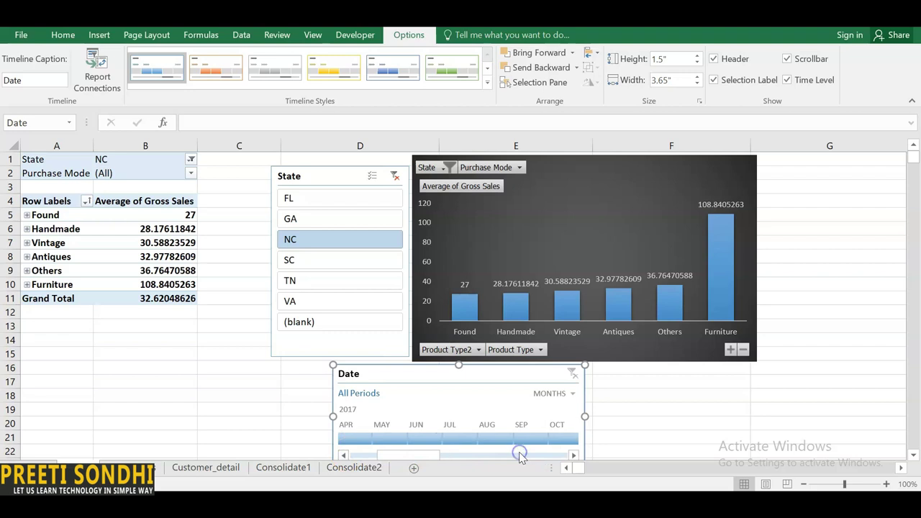
click(379, 440)
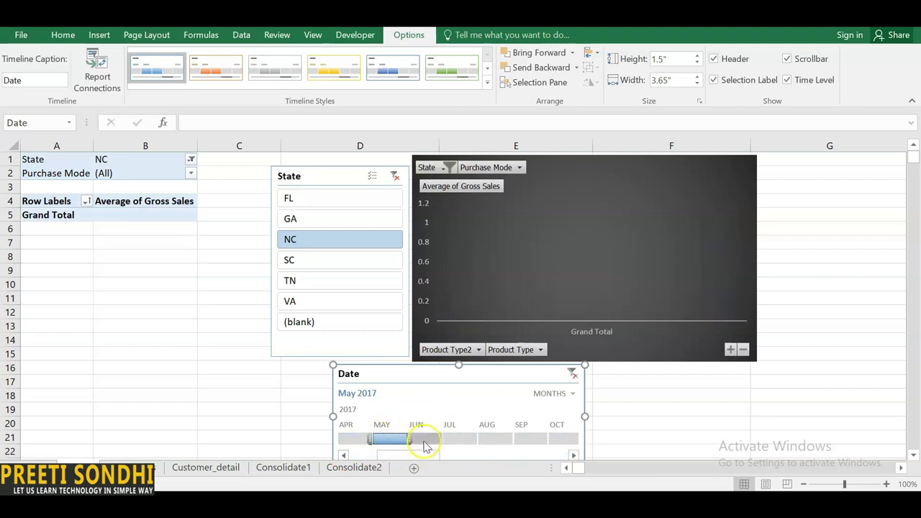
drag(409, 440, 584, 437)
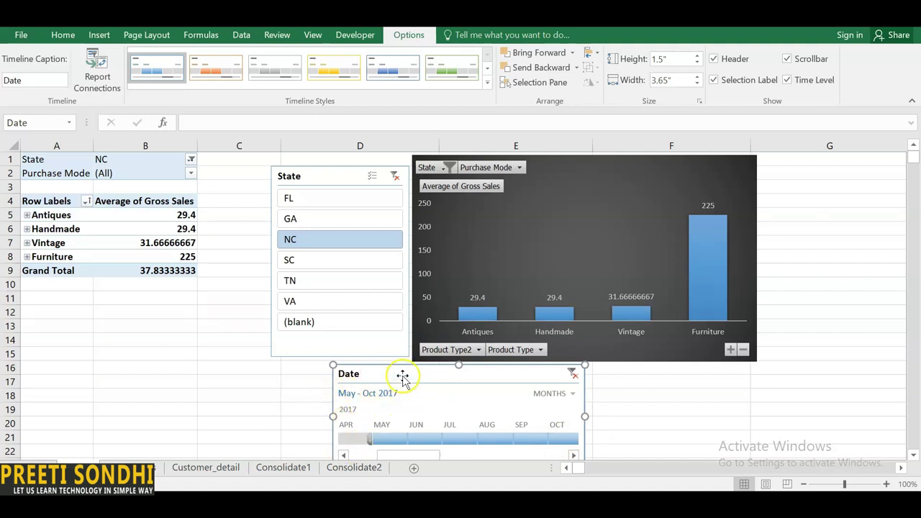
drag(397, 374, 226, 354)
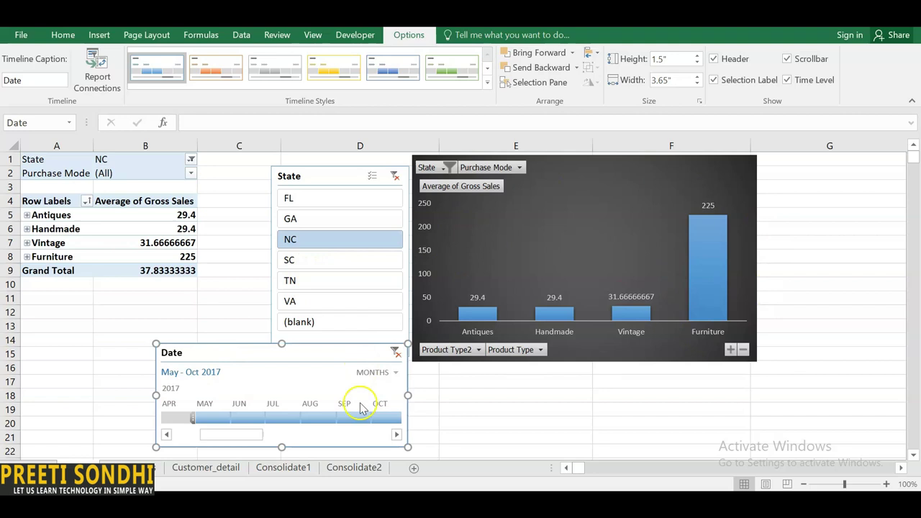
- Enable multi-select in the State slicer and add GA and FL to the selection
click(373, 178)
click(310, 220)
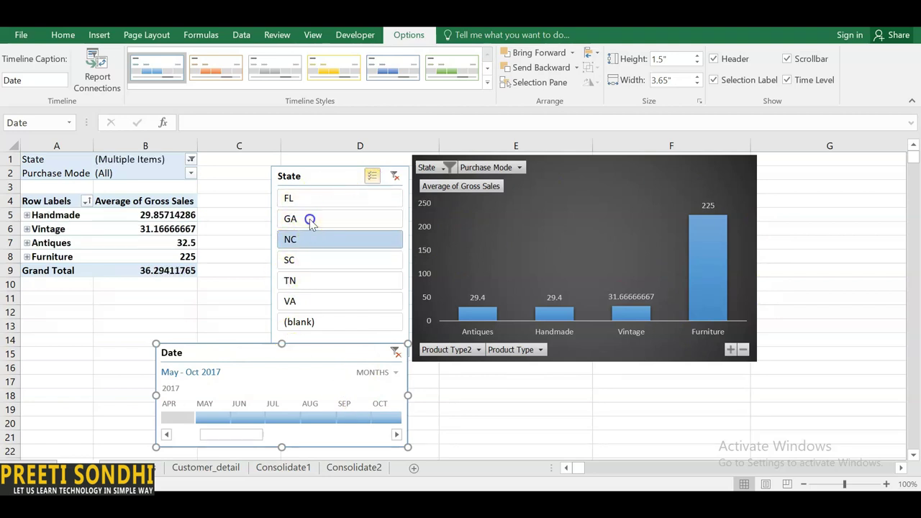
click(311, 199)
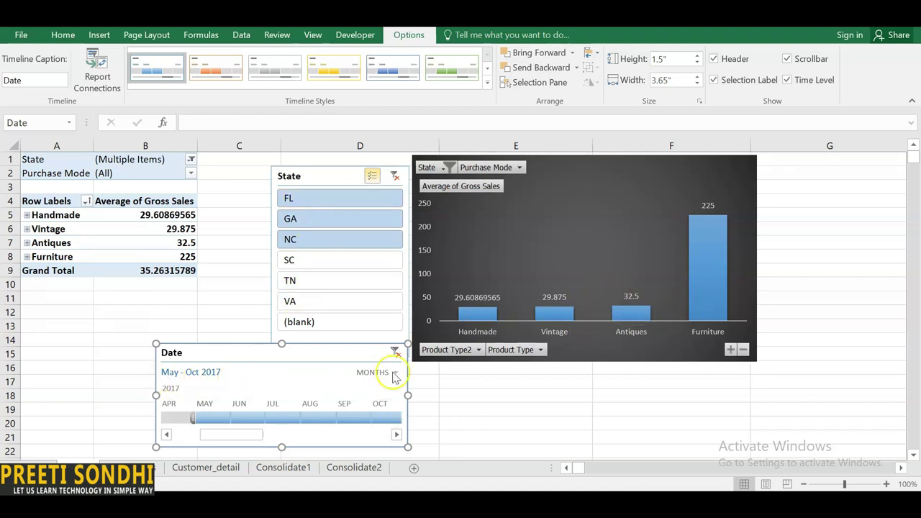
- Switch the Date timeline to quarters and set its range to Q2 2017 - Q2 2018
click(393, 373)
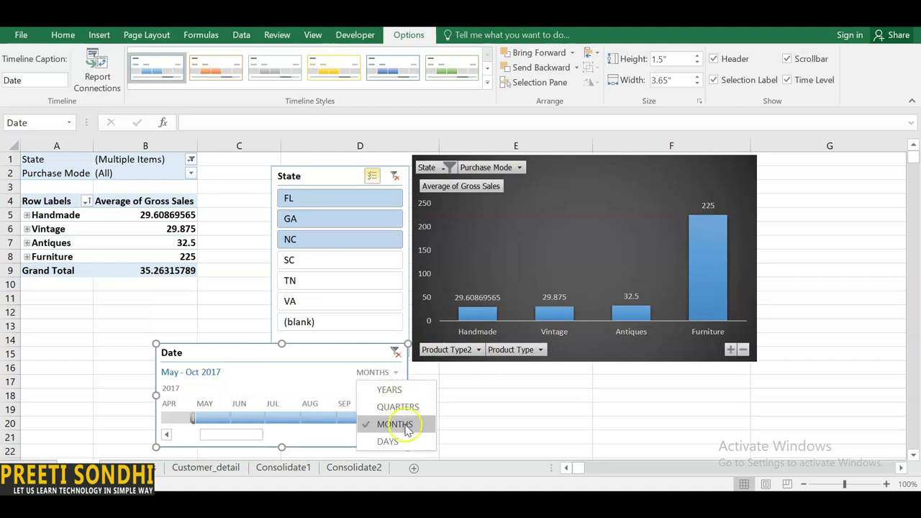
click(390, 389)
click(392, 372)
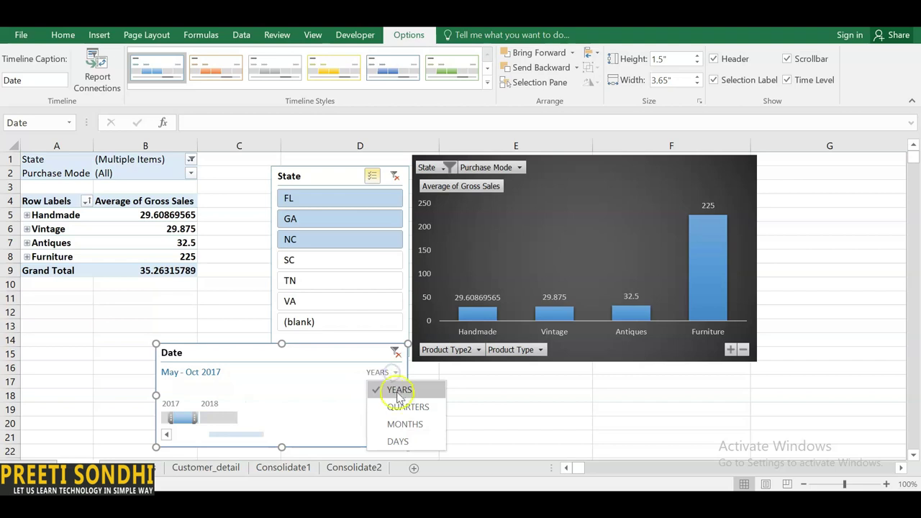
click(398, 407)
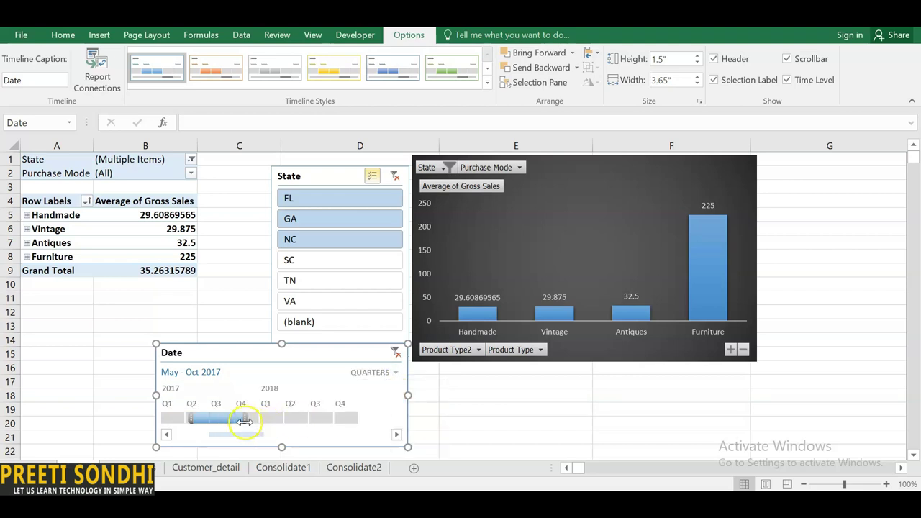
drag(243, 423, 321, 419)
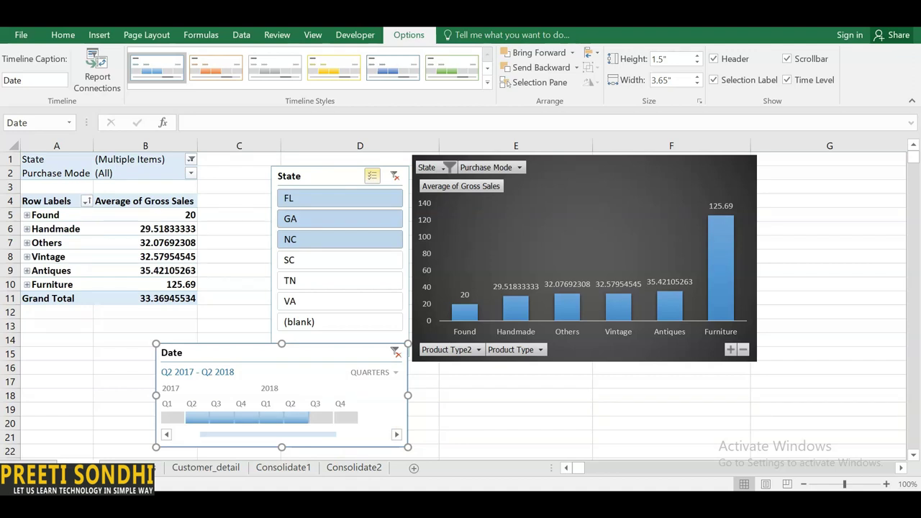
- Restore the header in cell A1 of the Consolidate1 sheet to Id
key(ctrl+Page_Down)
key(ctrl+Page_Down)
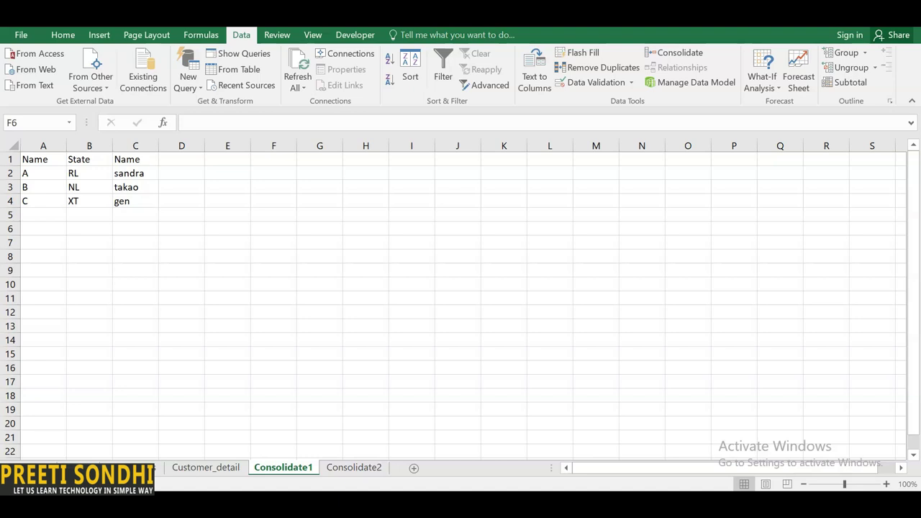
key(ctrl+z)
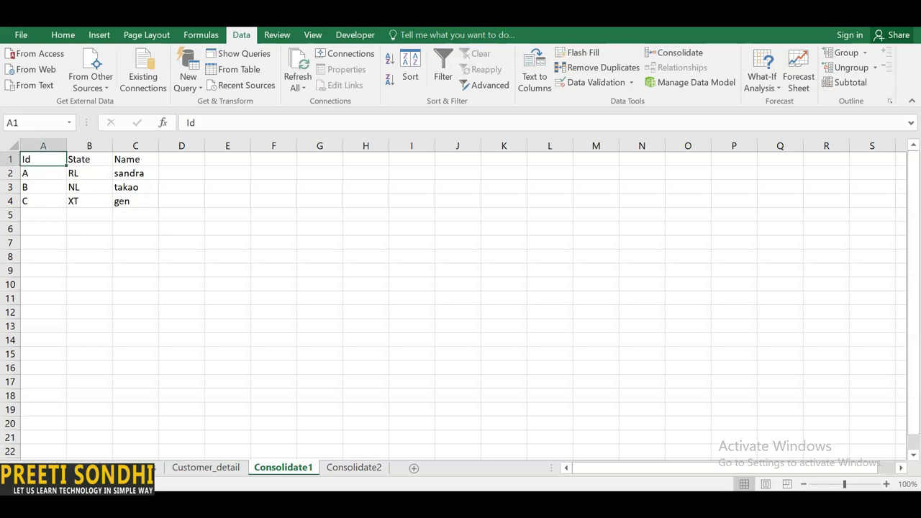
- Review the source ranges A1:C4 on the Consolidate1 and Consolidate2 sheets
drag(43, 159, 135, 201)
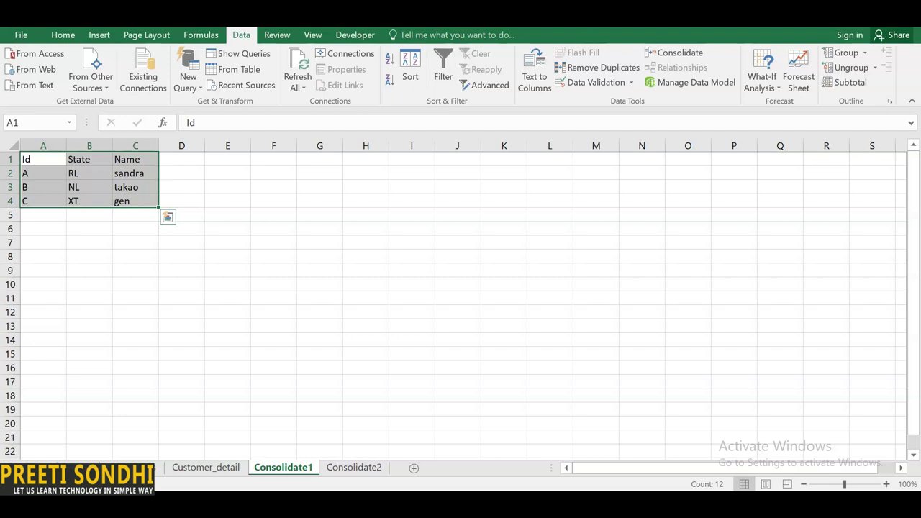
click(353, 467)
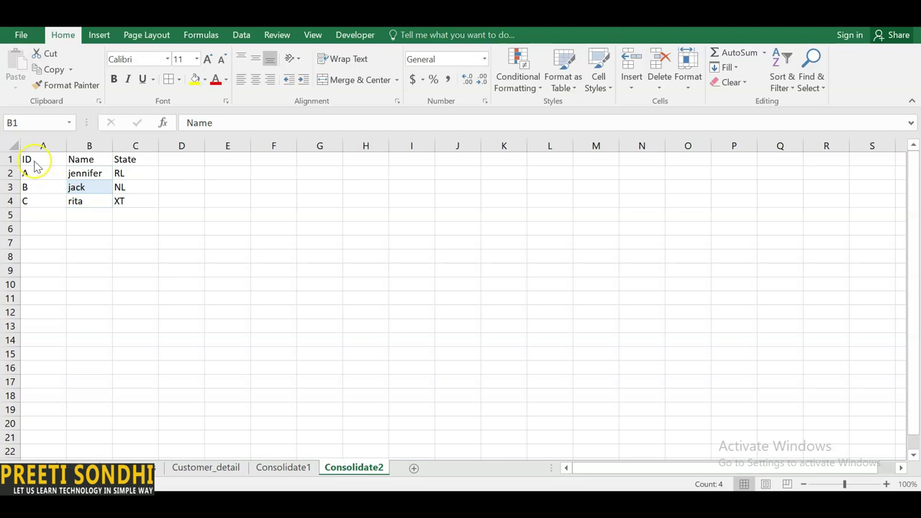
drag(31, 159, 131, 201)
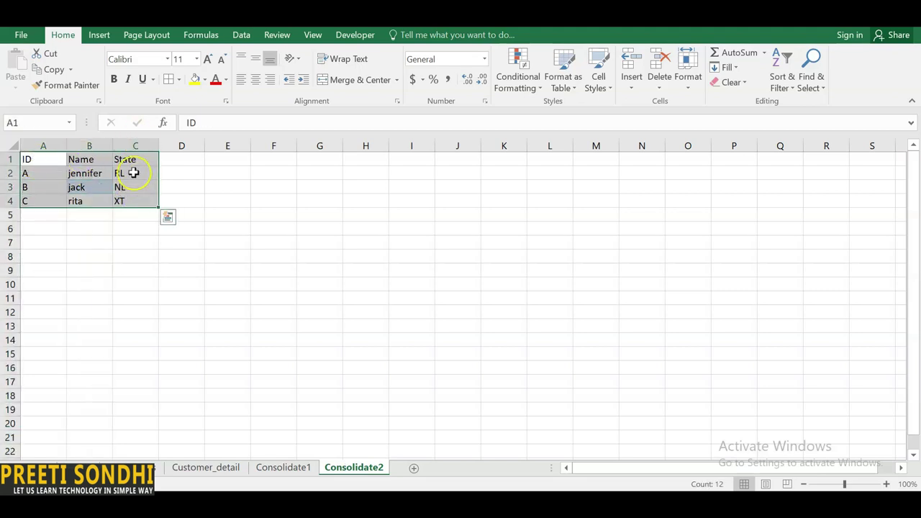
click(133, 173)
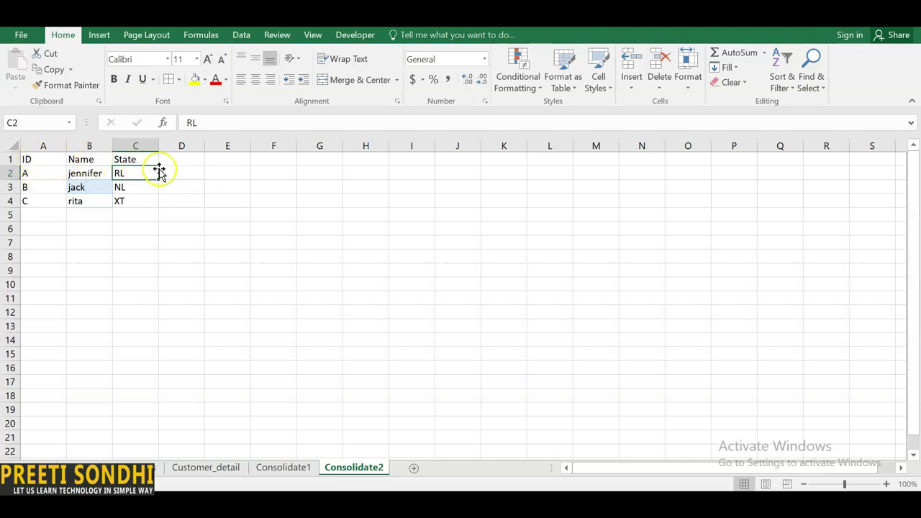
- Add a new sheet and start a consolidation there from A1 with the Count function
click(414, 468)
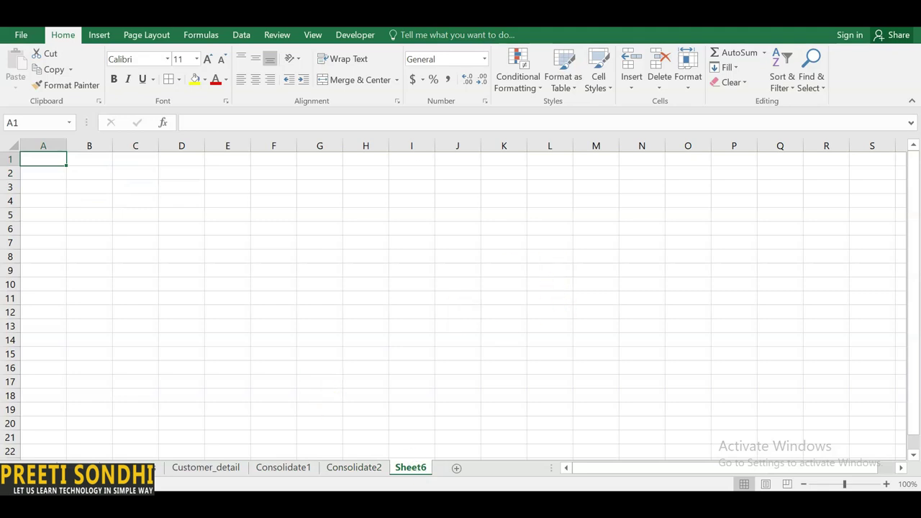
click(240, 36)
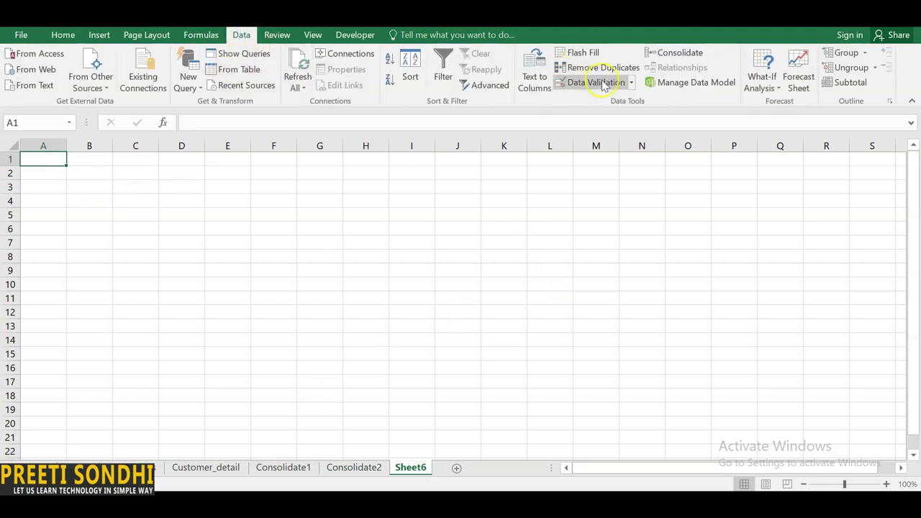
click(670, 54)
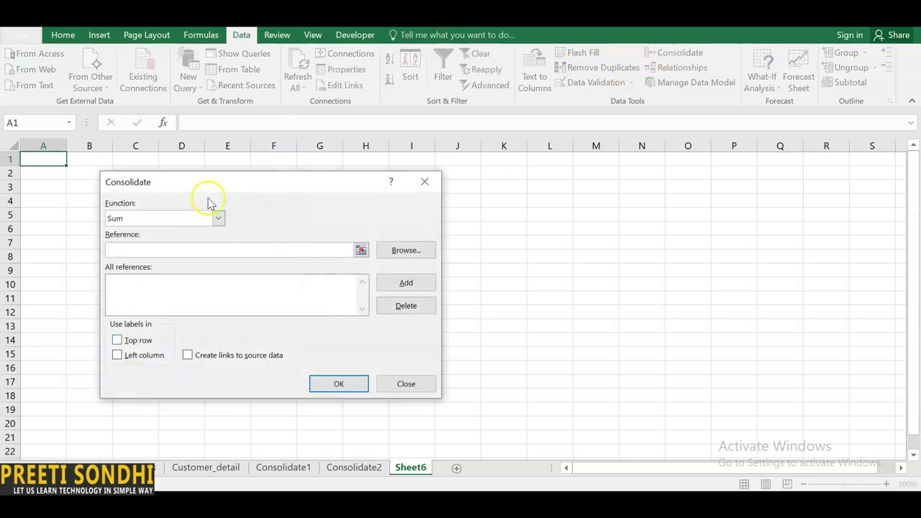
click(218, 219)
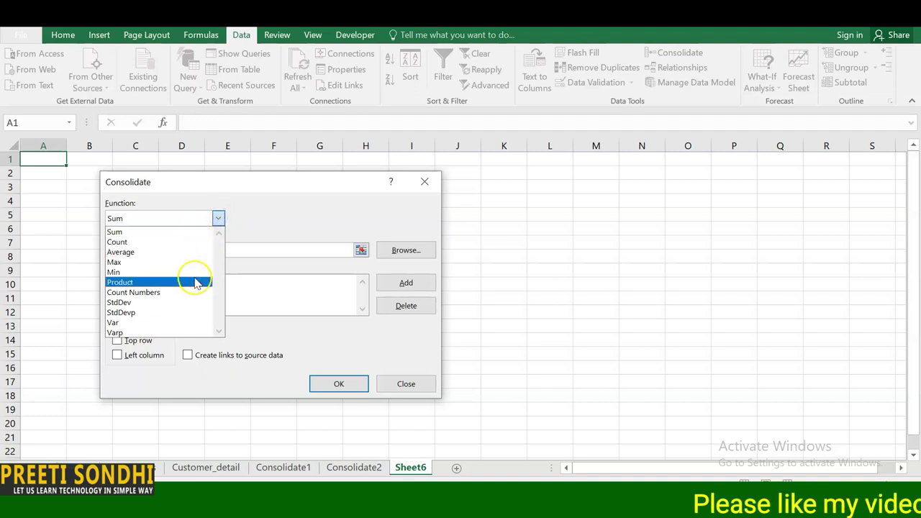
click(179, 242)
click(216, 222)
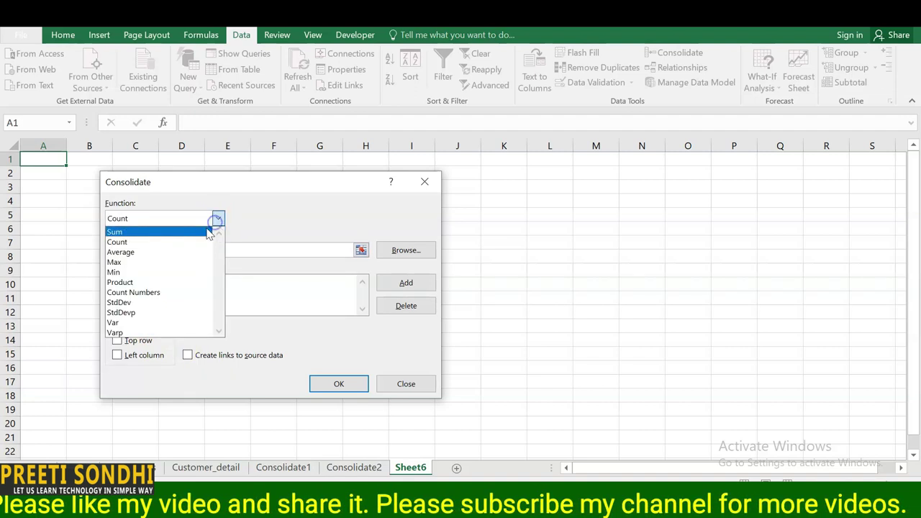
click(173, 242)
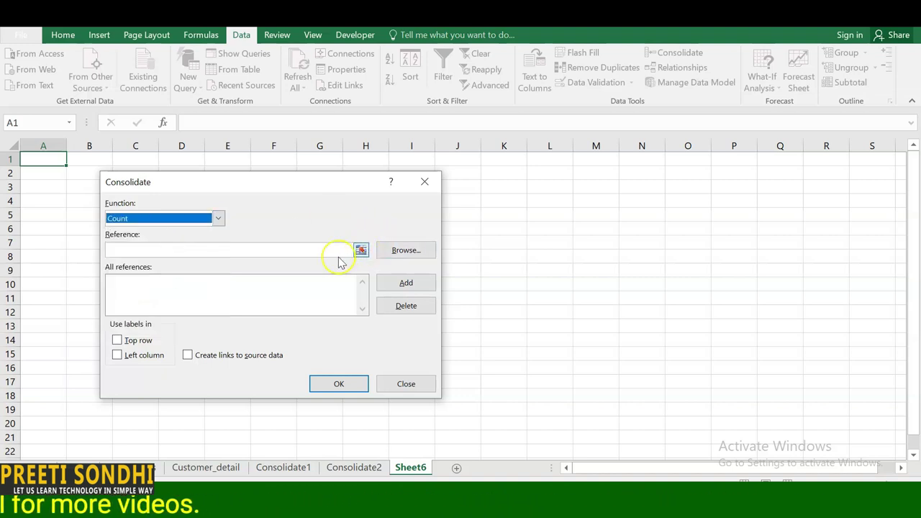
- Add Consolidate1!$A$1:$C$4 and Consolidate2!$A$1:$C$4 as references for the consolidation
click(360, 251)
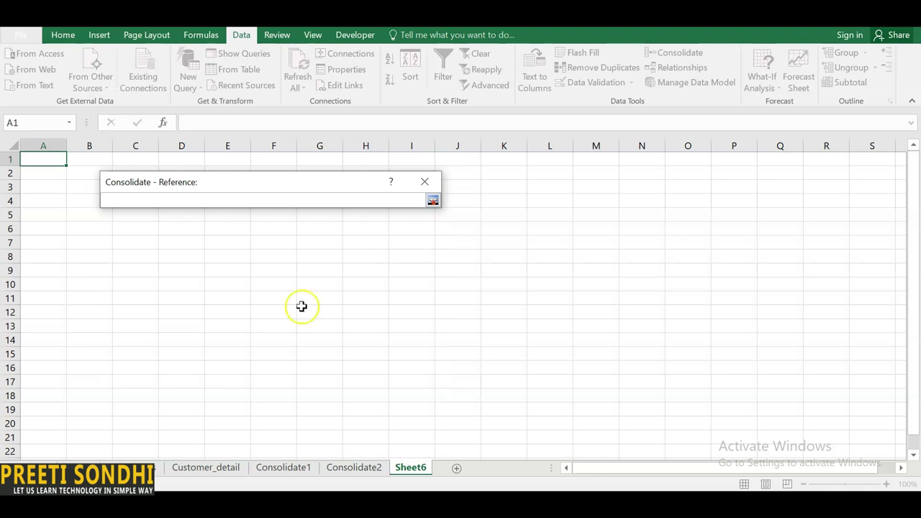
click(277, 467)
drag(29, 159, 120, 199)
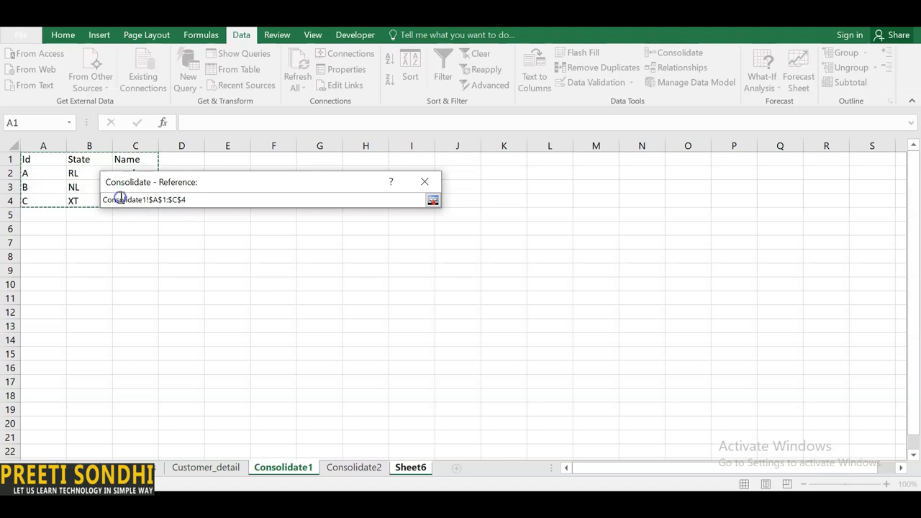
click(432, 200)
click(406, 282)
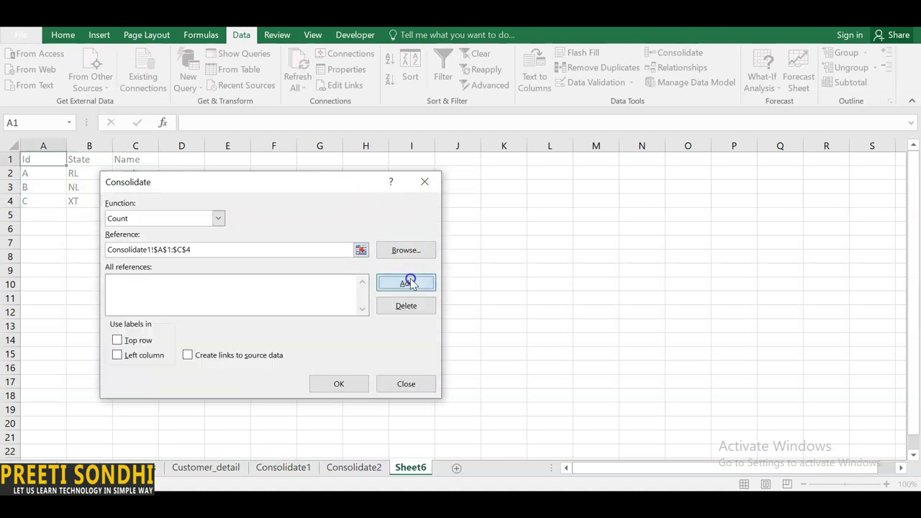
click(367, 469)
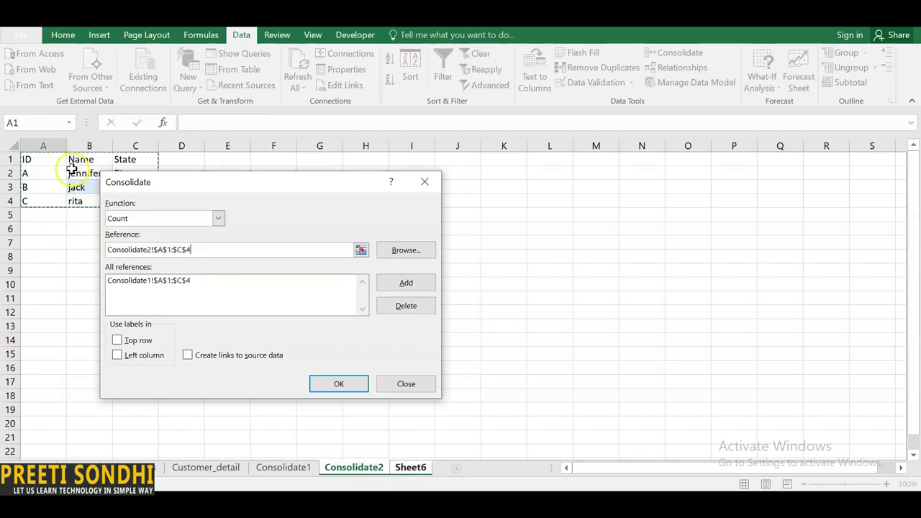
click(403, 283)
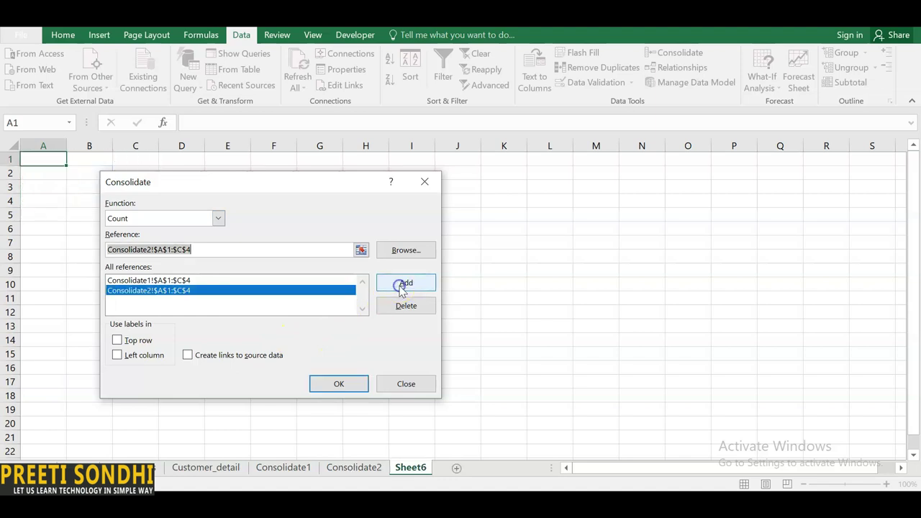
- Run the consolidation with top row and left column labels and links to the source data
click(117, 341)
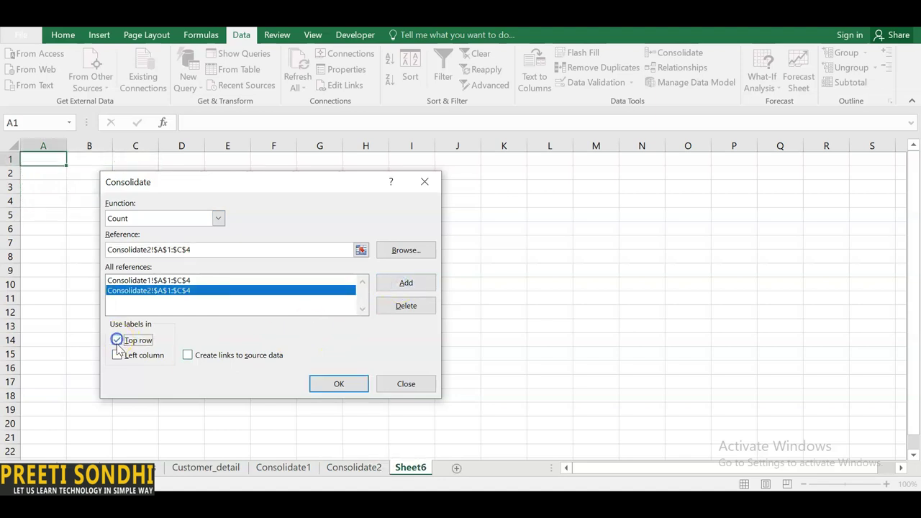
click(117, 356)
click(188, 355)
click(337, 384)
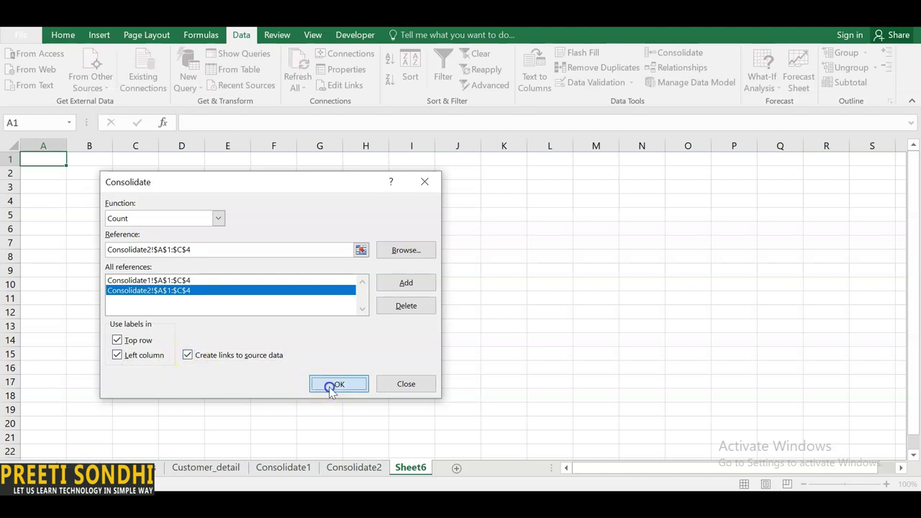